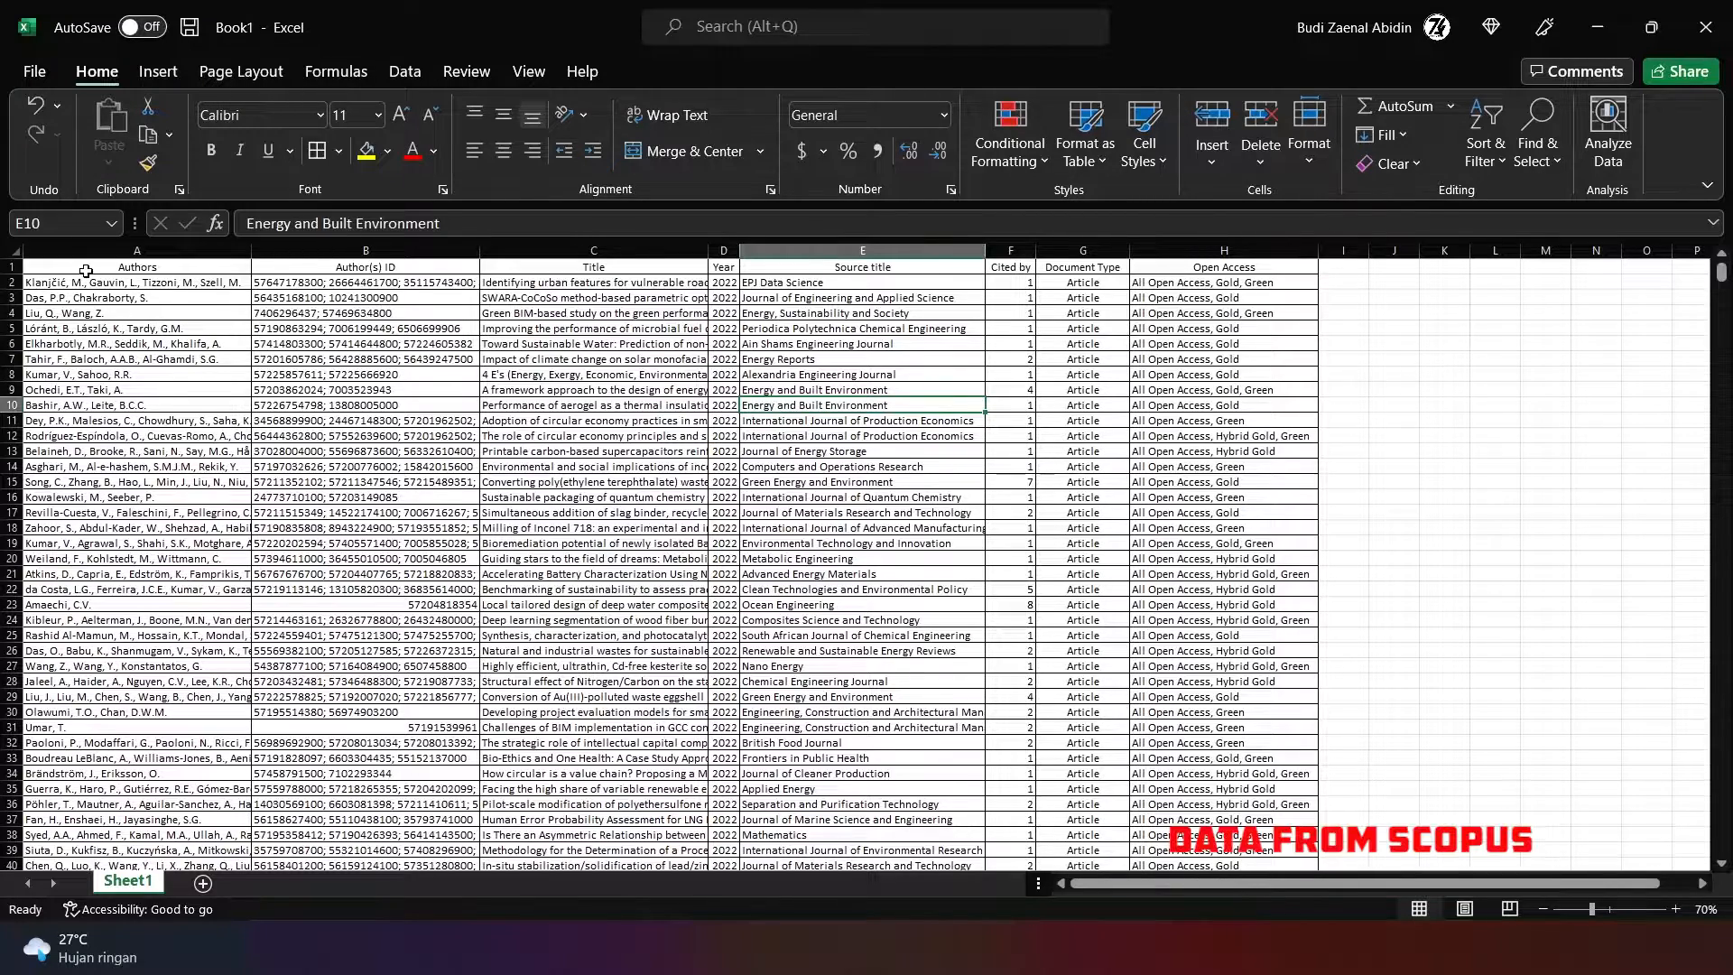
# Step: Sort the data in columns A to H by Authors from A to Z, and again from Z to A
pyautogui.moveTo(136, 268); pyautogui.dragTo(1342, 276)
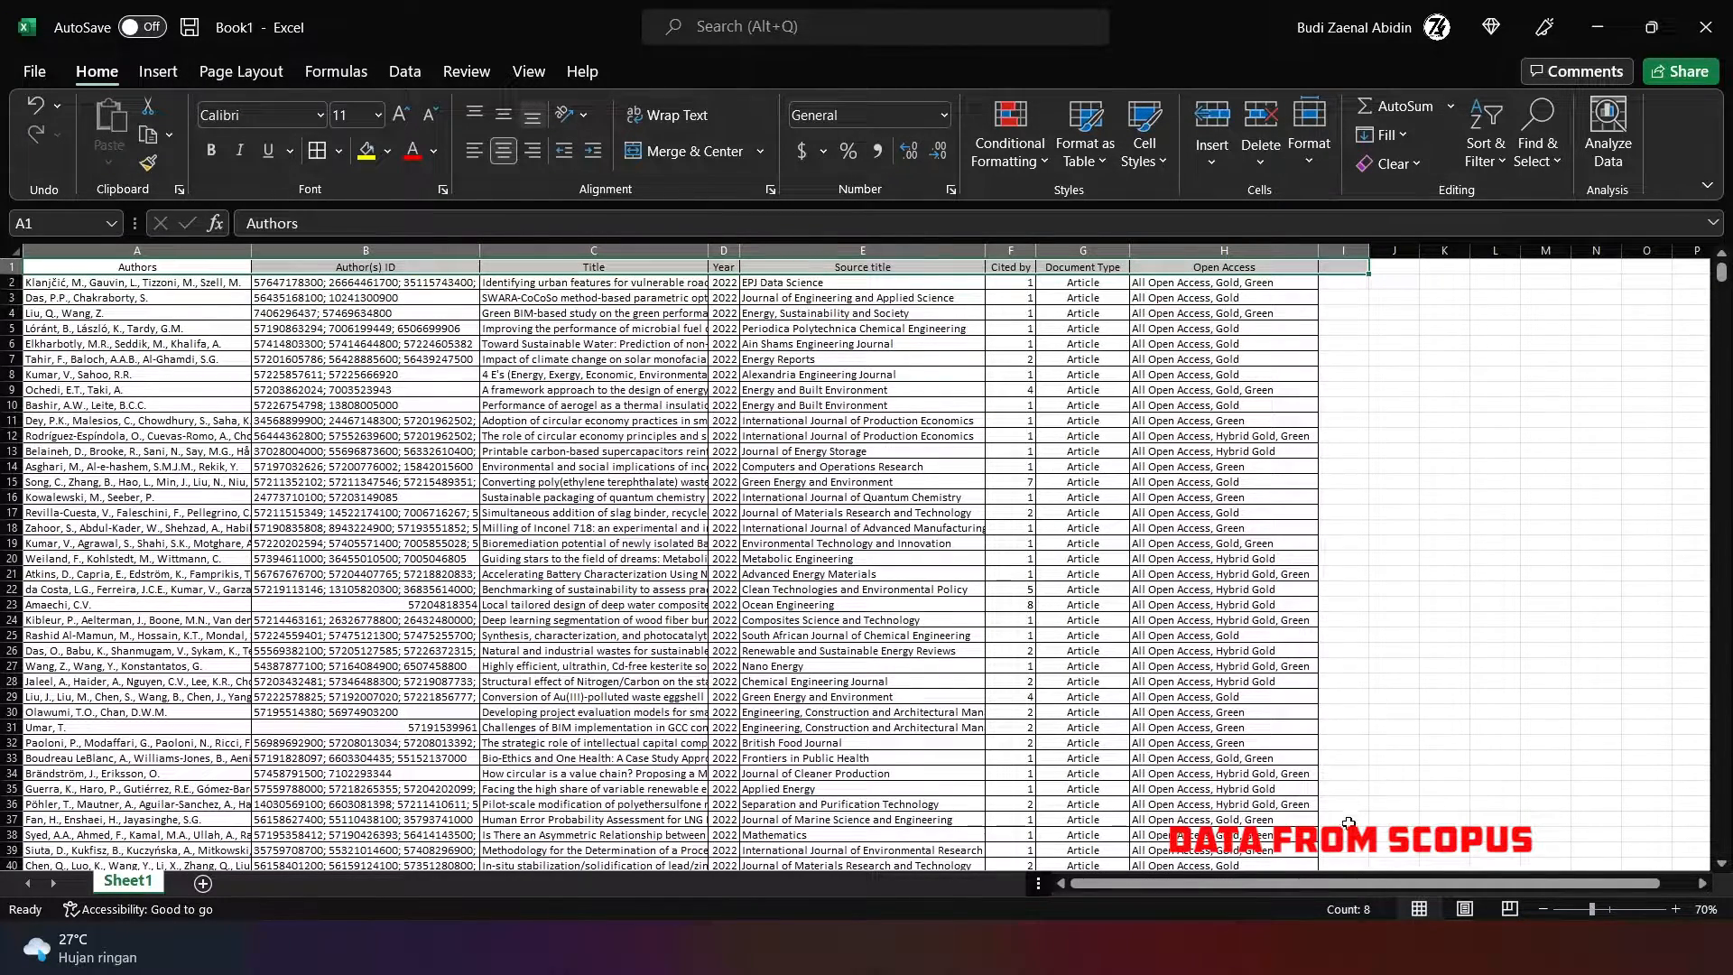
pyautogui.click(1109, 776)
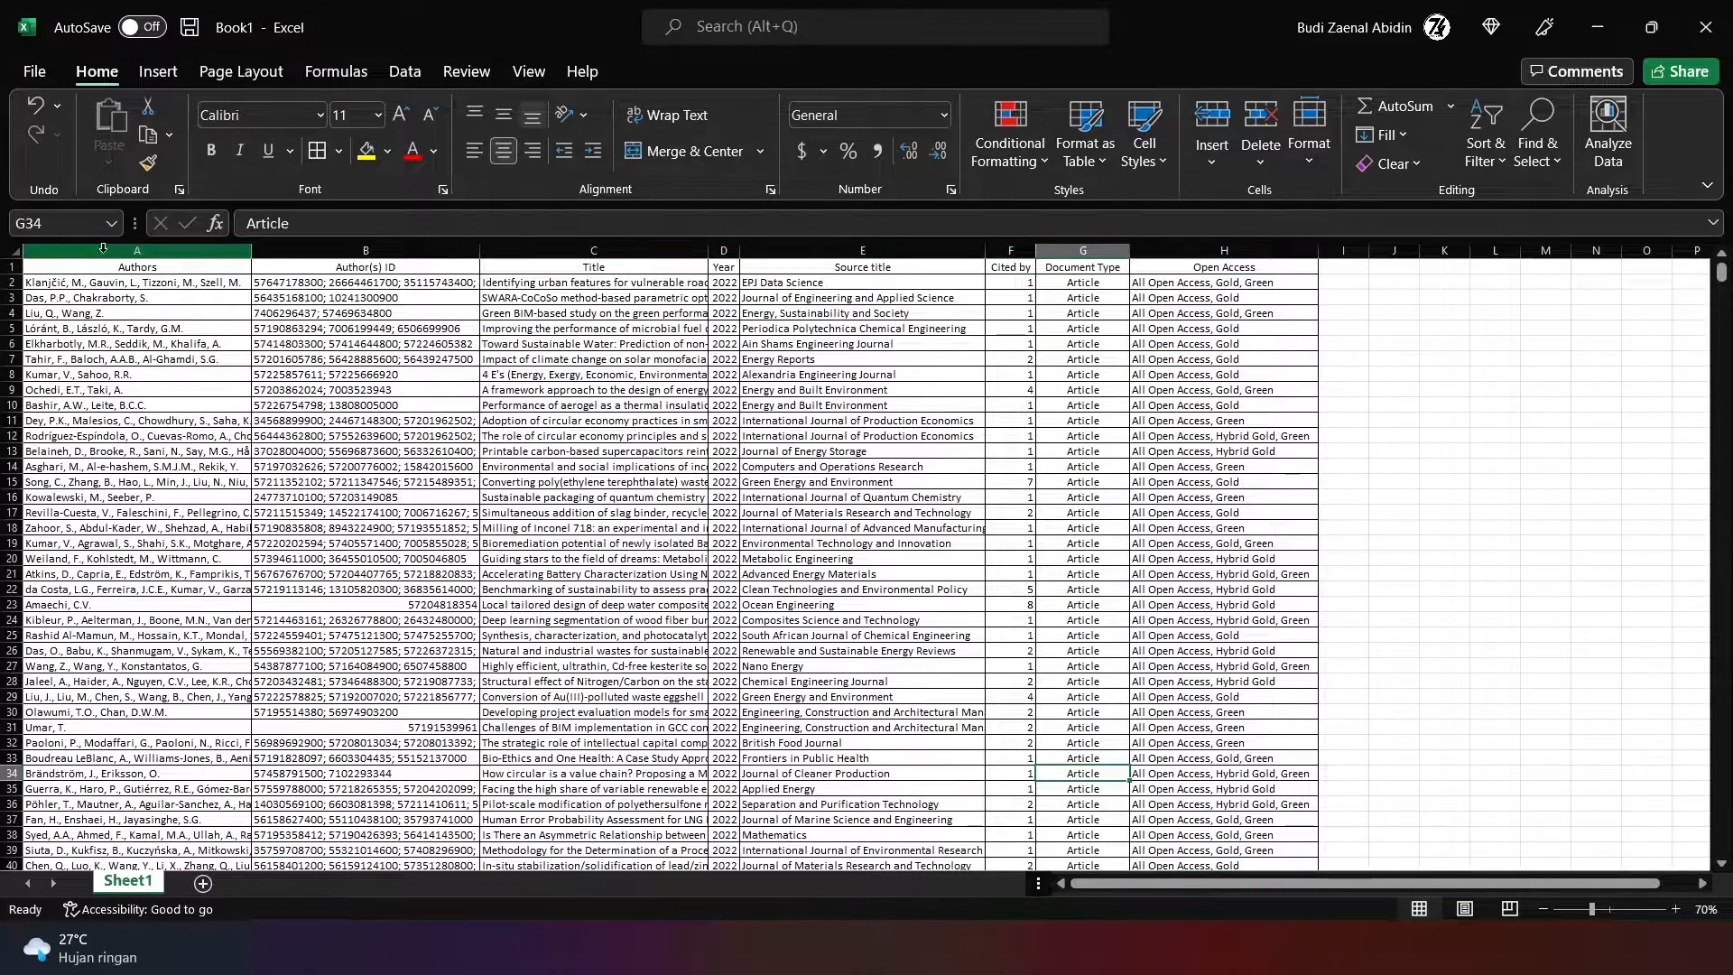
pyautogui.moveTo(102, 249); pyautogui.dragTo(1224, 251)
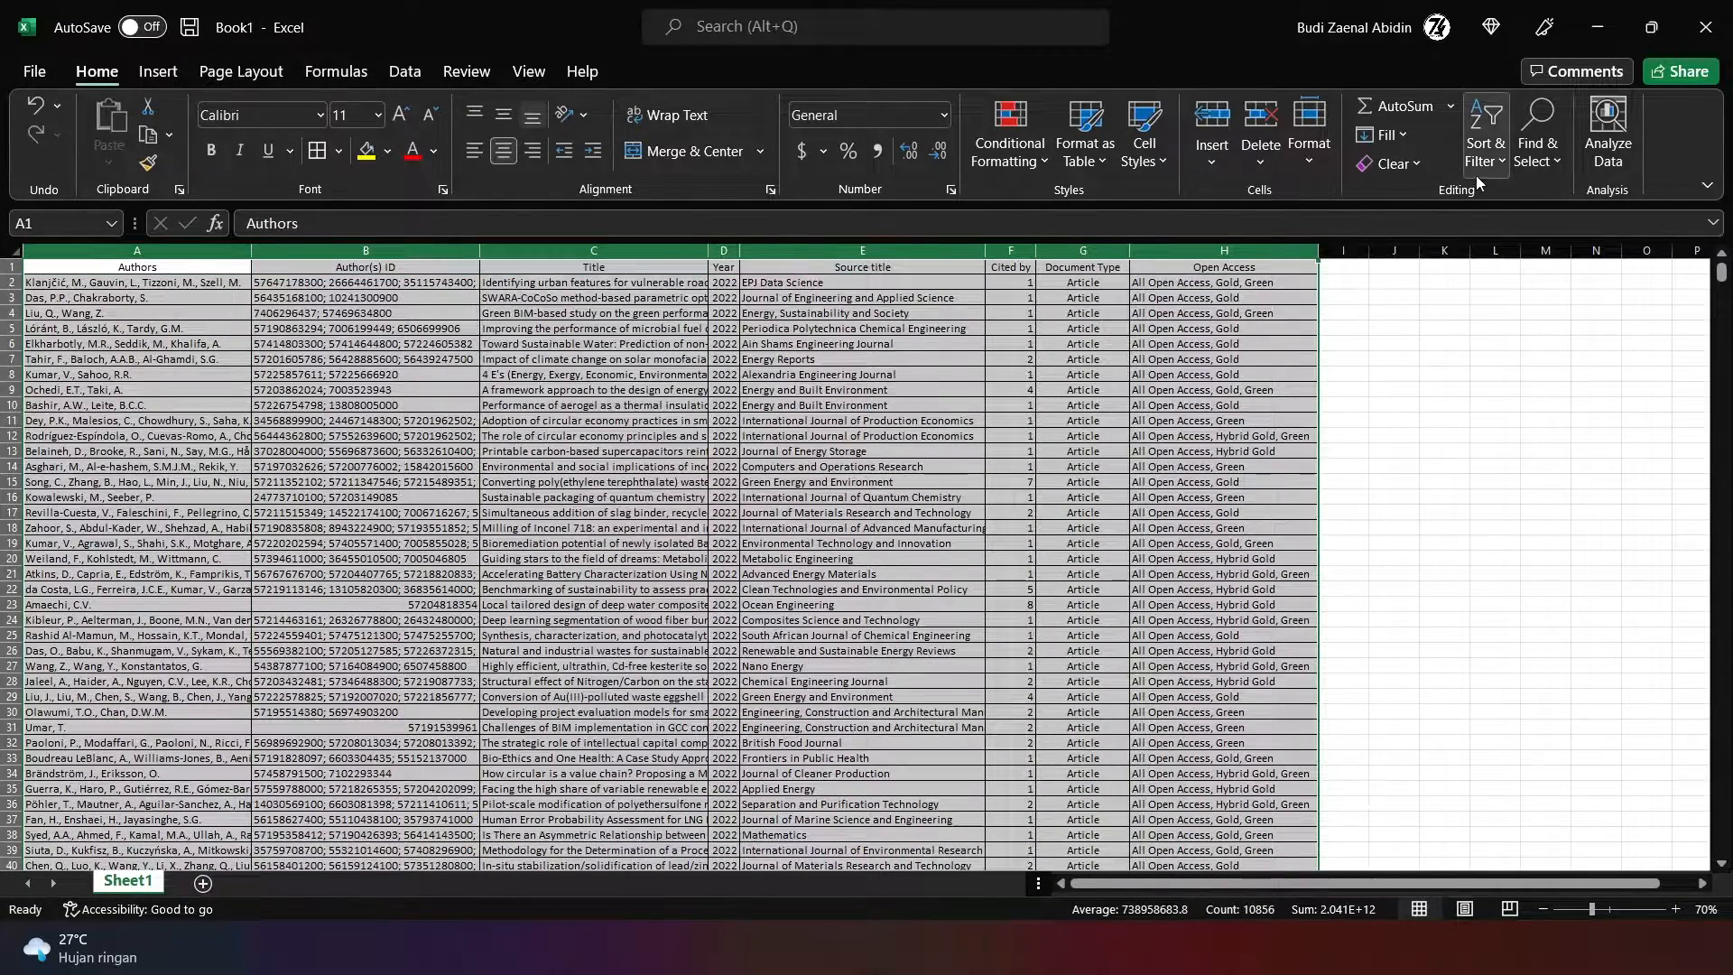
pyautogui.click(1478, 172)
pyautogui.click(1525, 195)
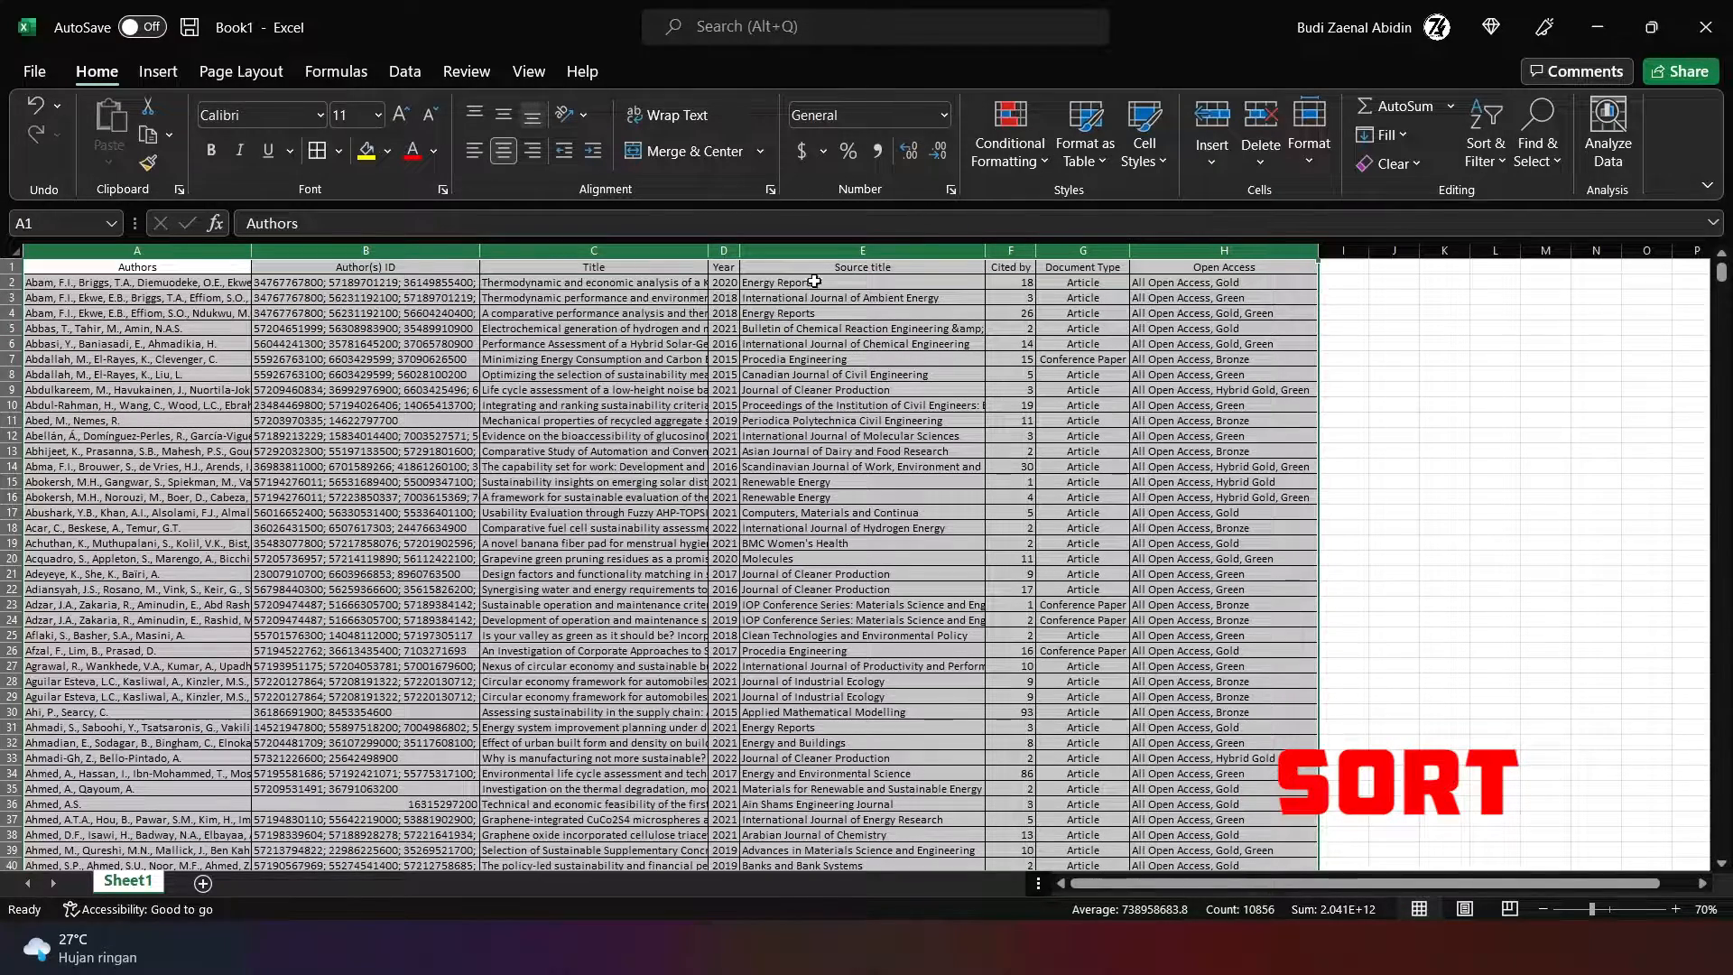
pyautogui.click(1485, 157)
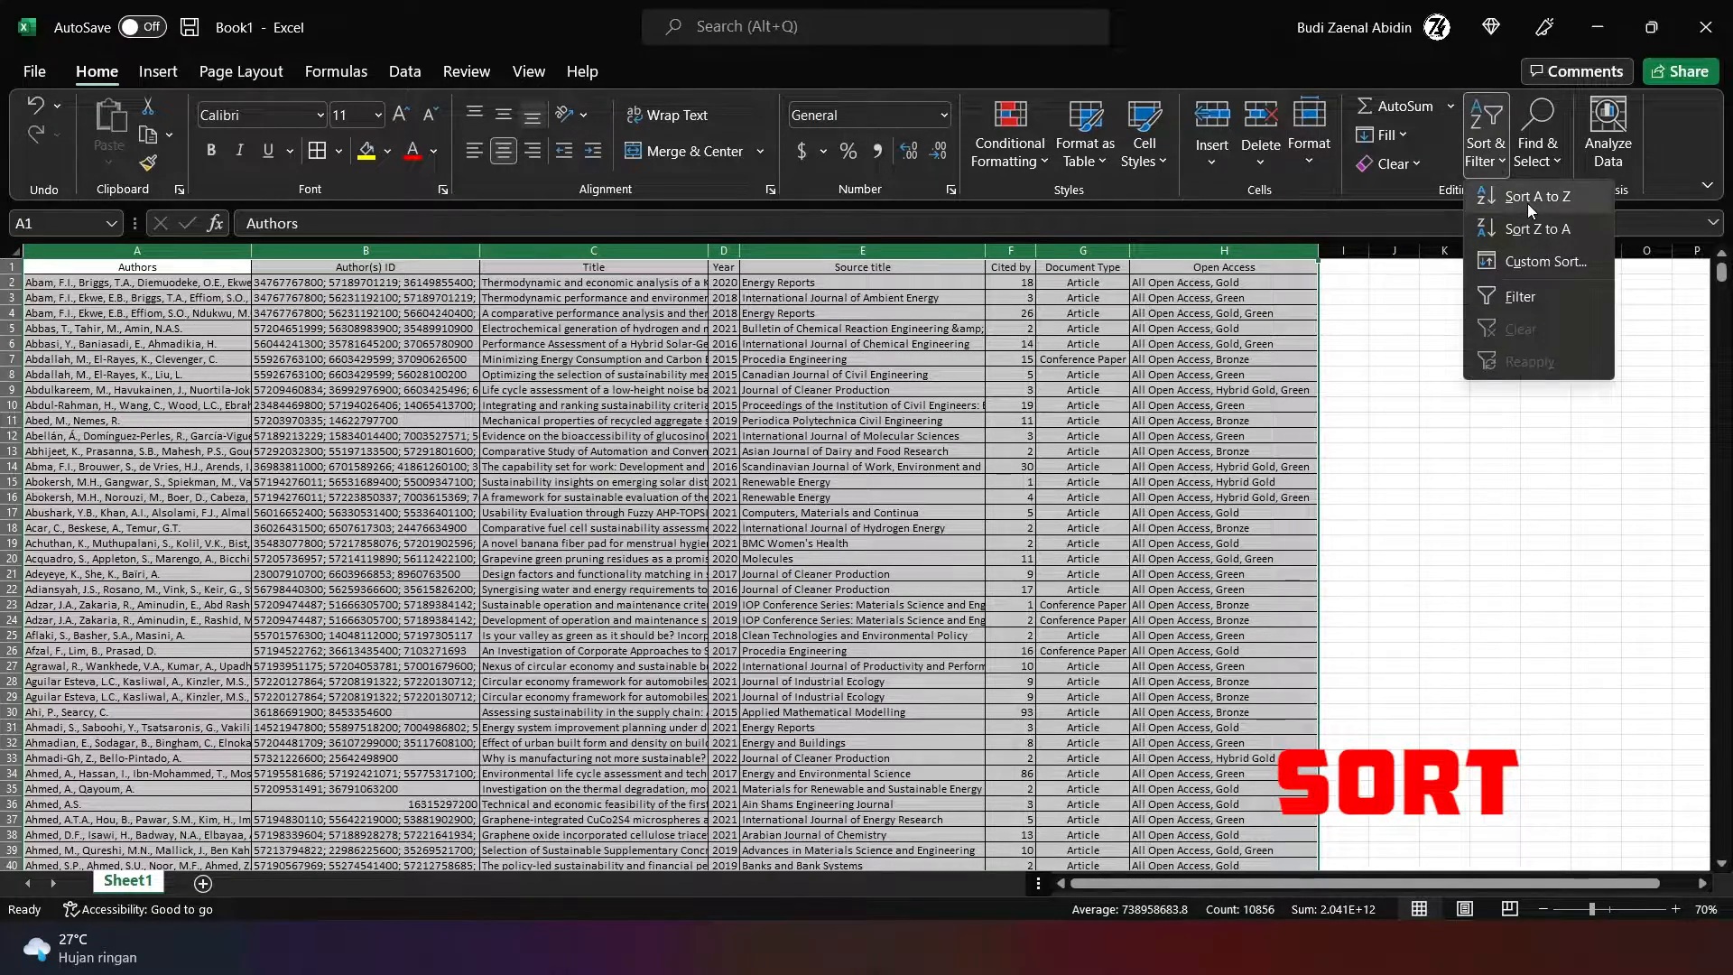
pyautogui.click(1530, 229)
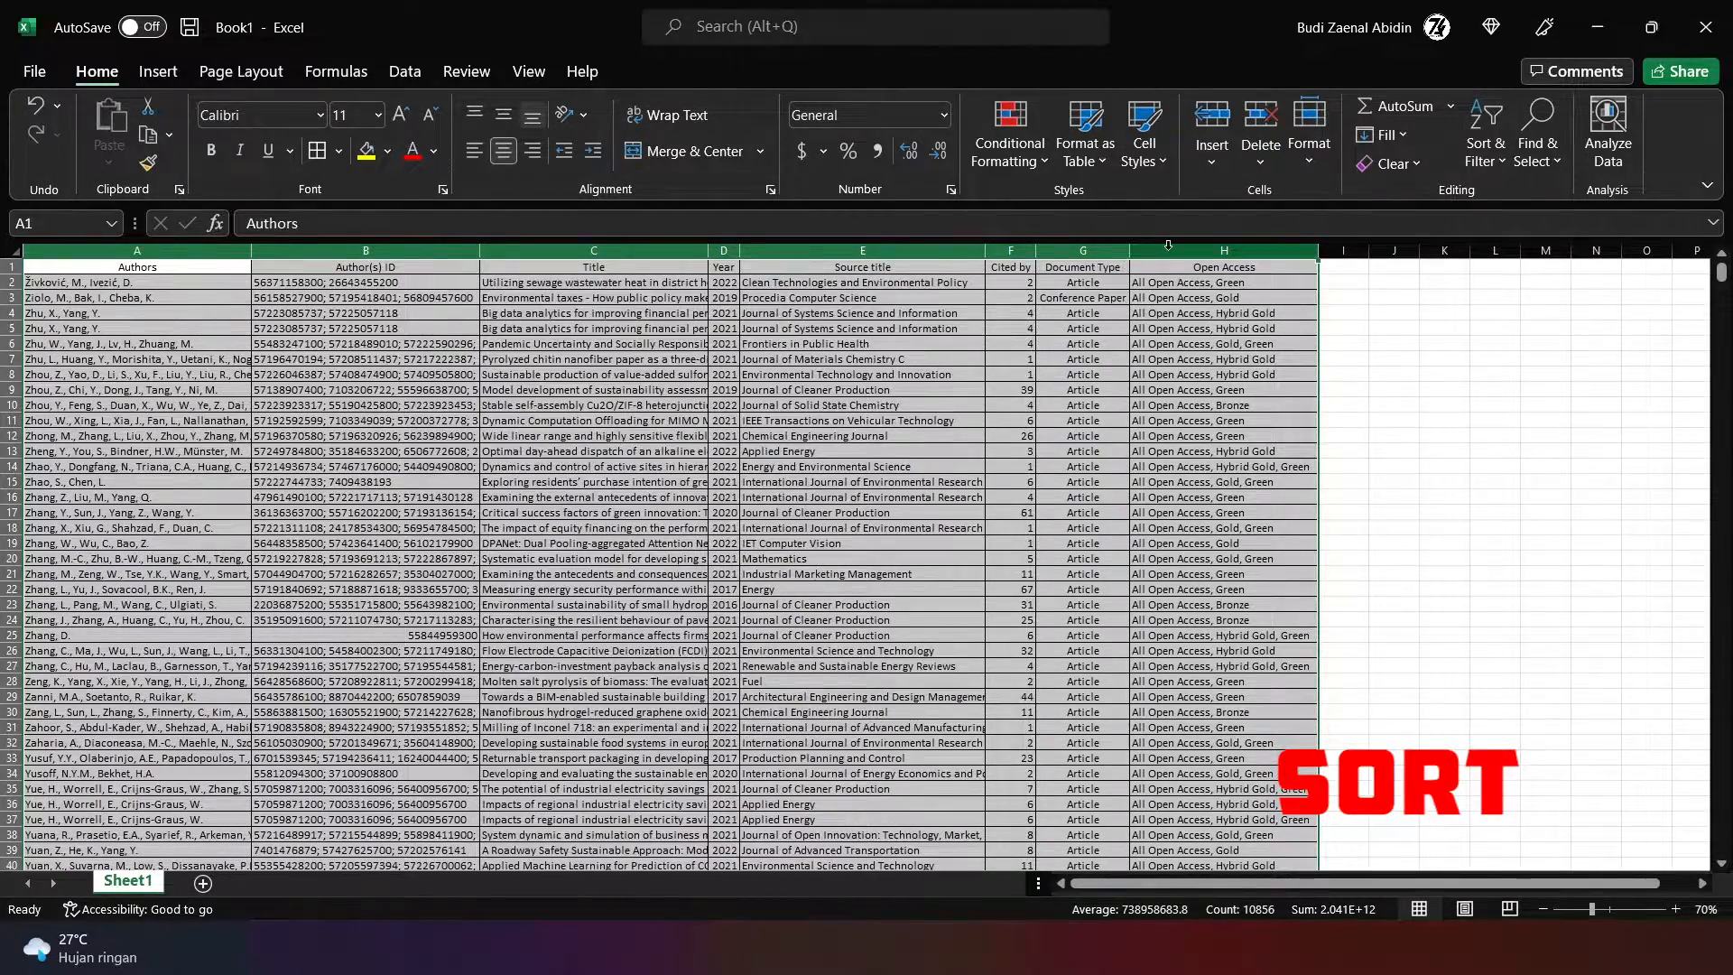
# Step: Reselect columns H back to A and sort the data by Open Access from A to Z, and again from Z to A
pyautogui.moveTo(1169, 245); pyautogui.dragTo(90, 250)
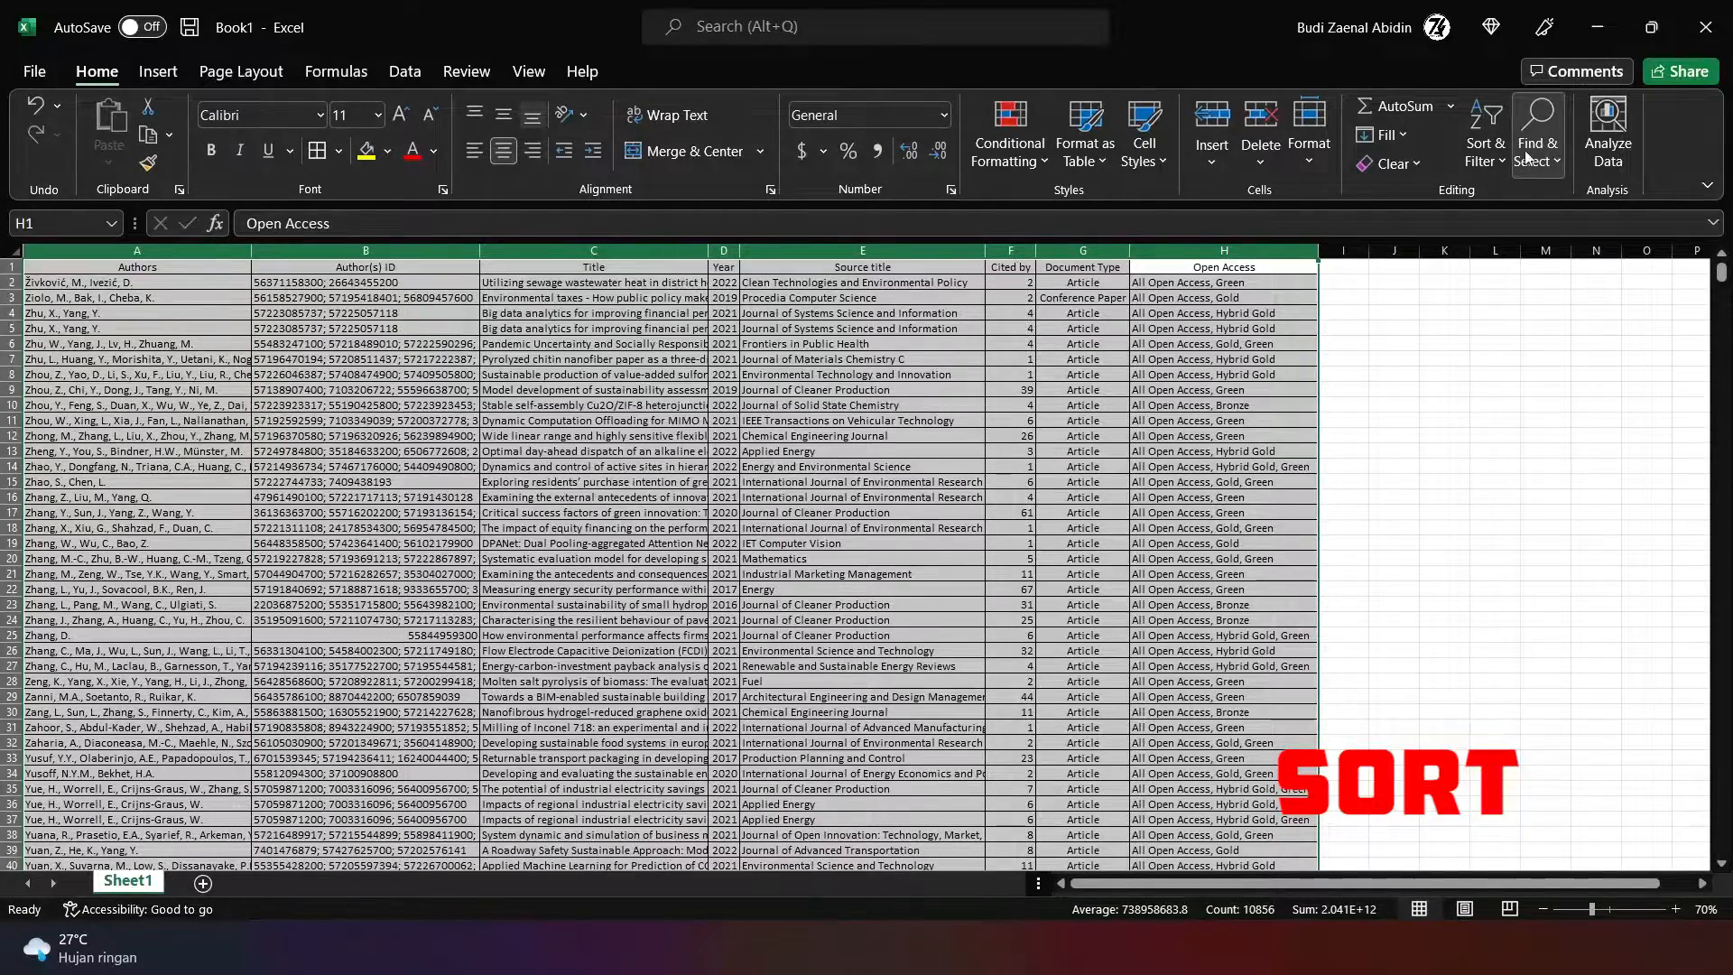
pyautogui.click(1485, 149)
pyautogui.click(1521, 196)
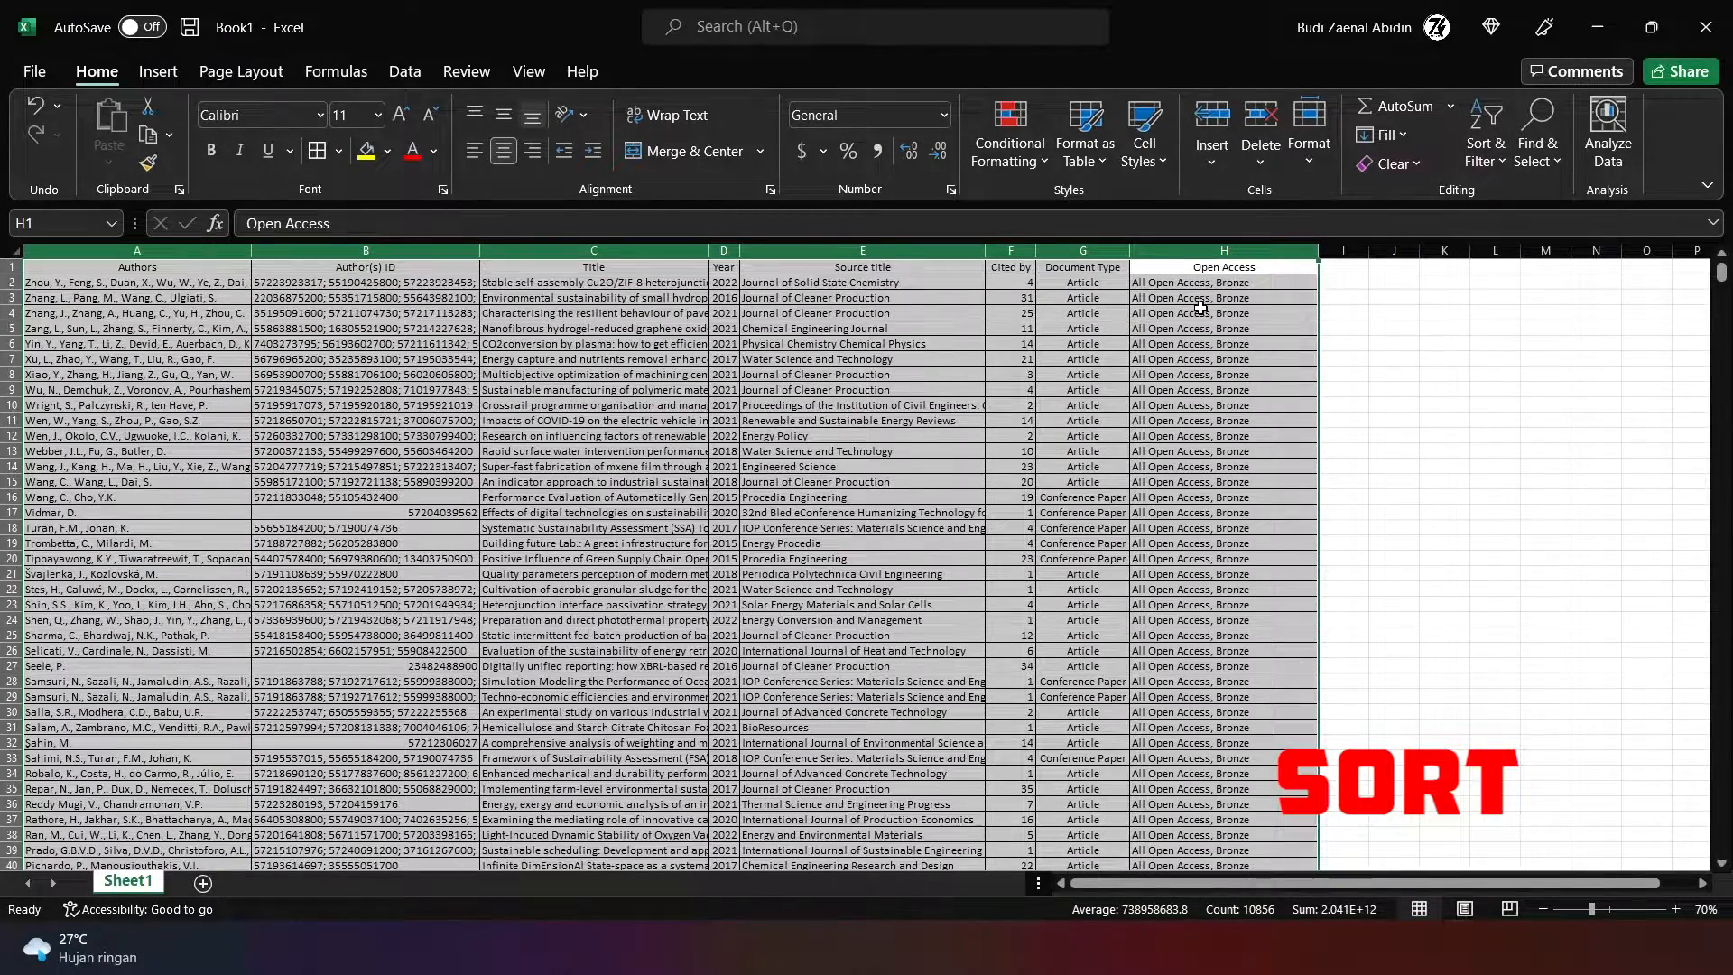
pyautogui.click(1485, 149)
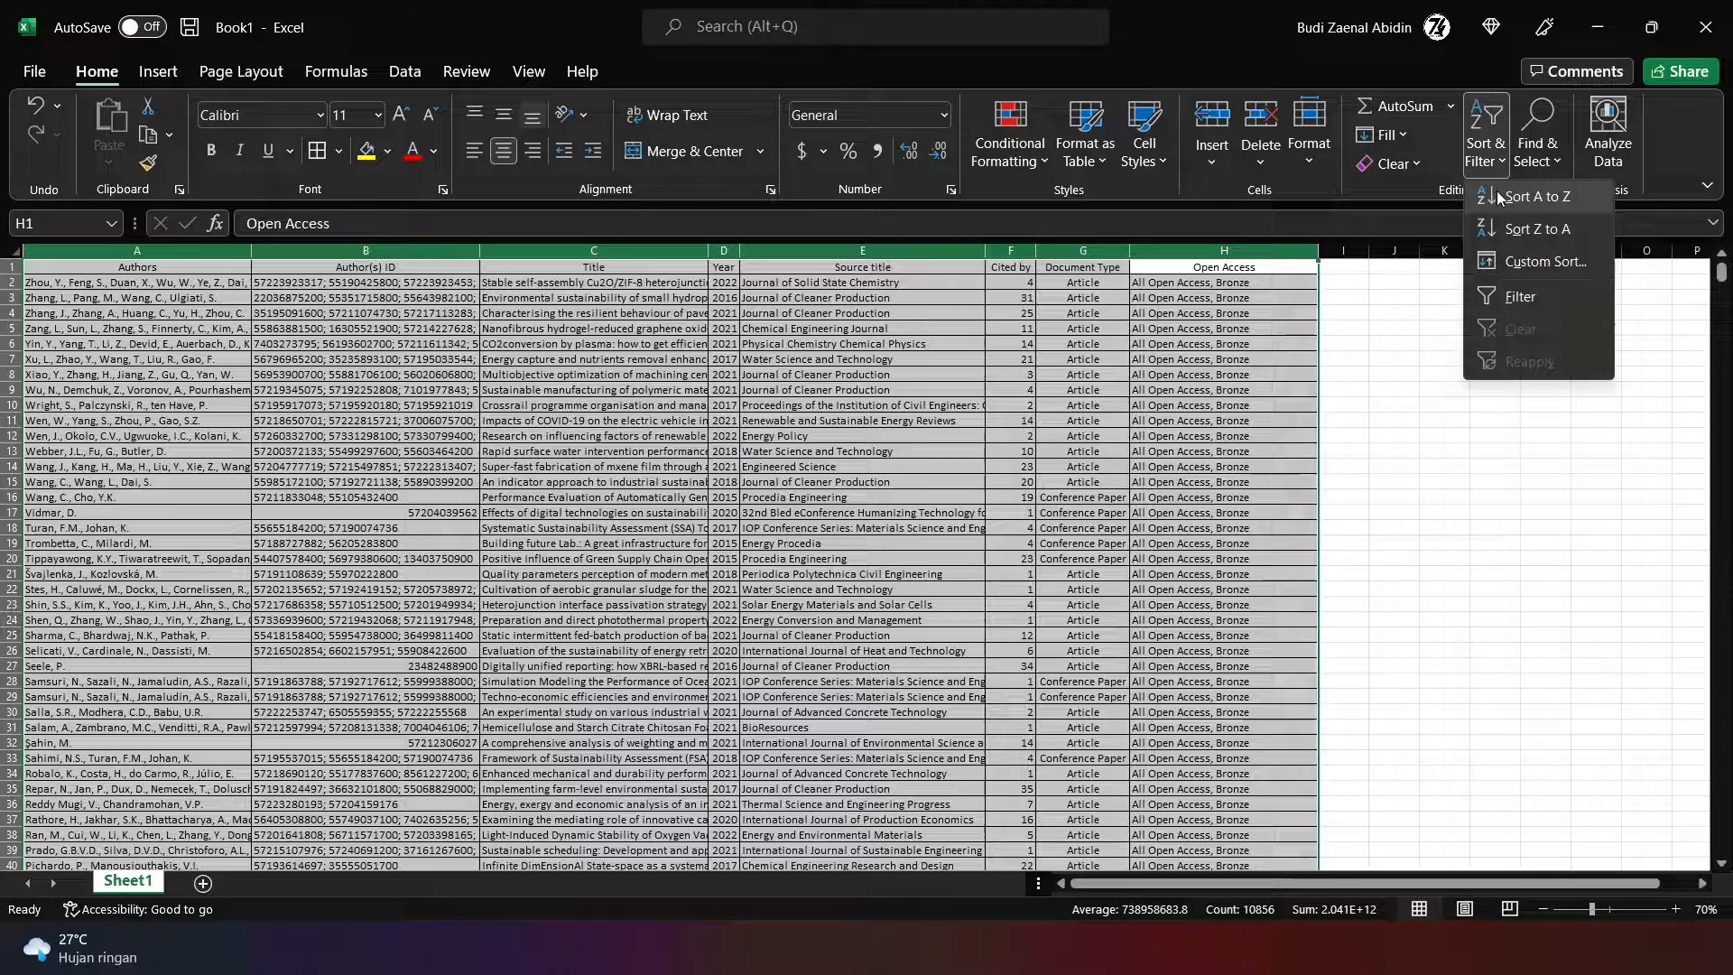
pyautogui.click(1519, 229)
pyautogui.click(1213, 389)
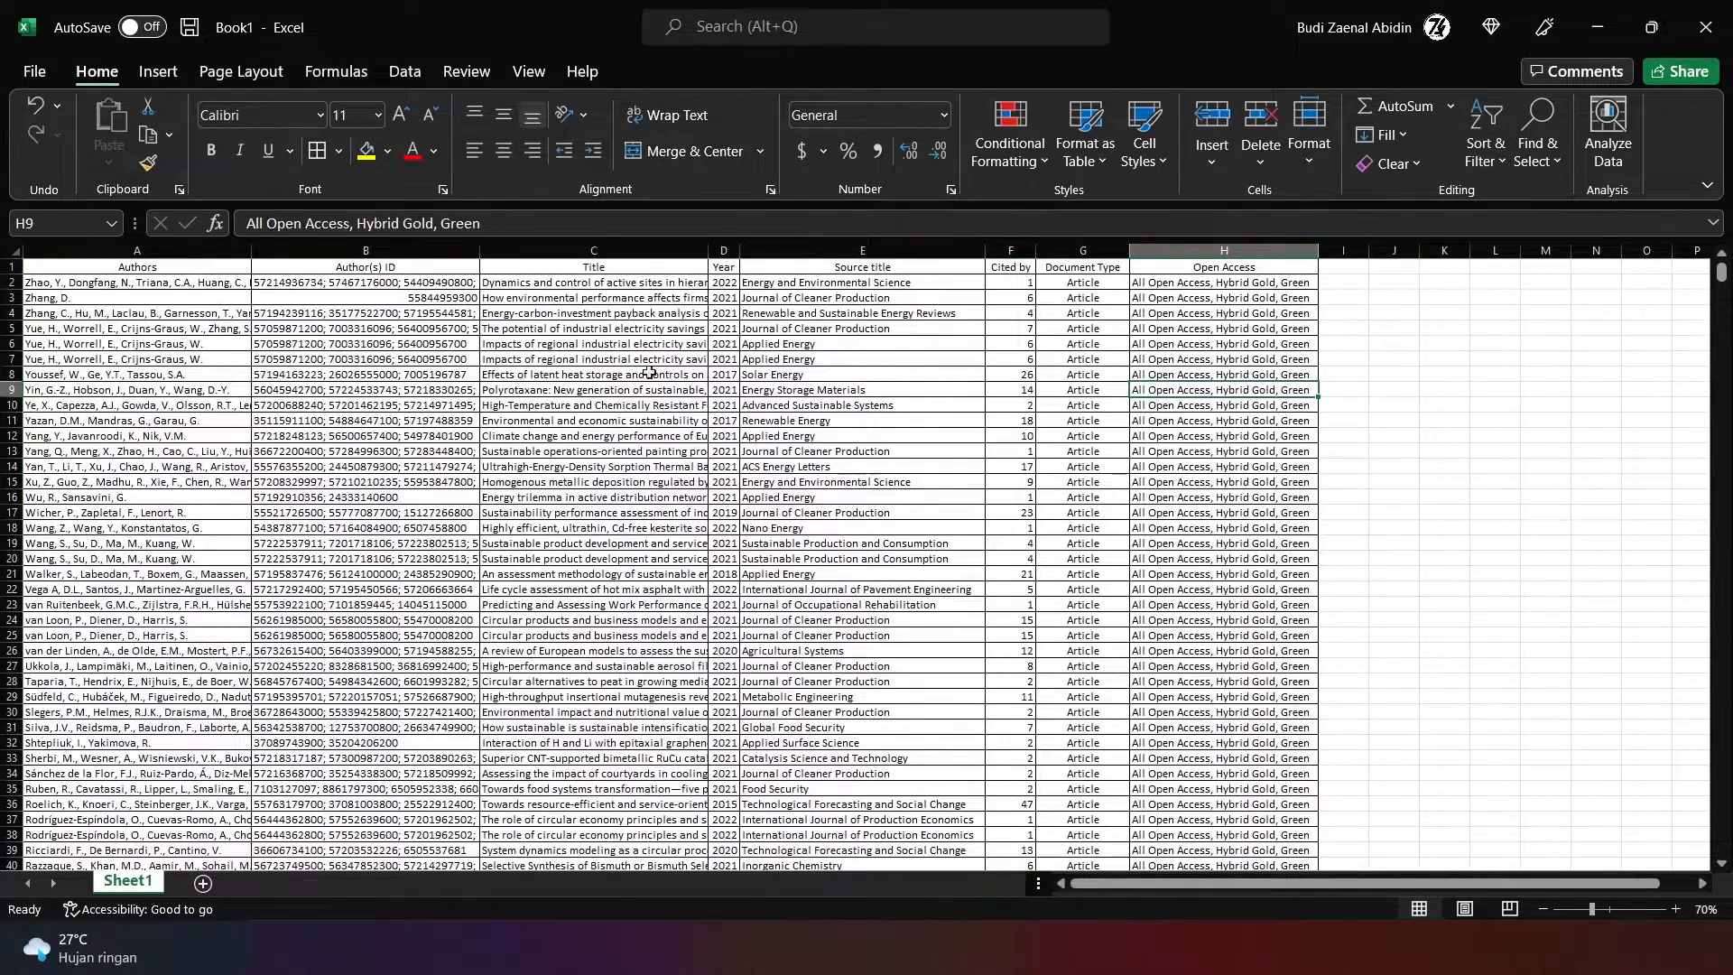
# Step: Sort the table by the Year column from smallest to largest, expanding the selection to the neighbouring data
pyautogui.click(730, 245)
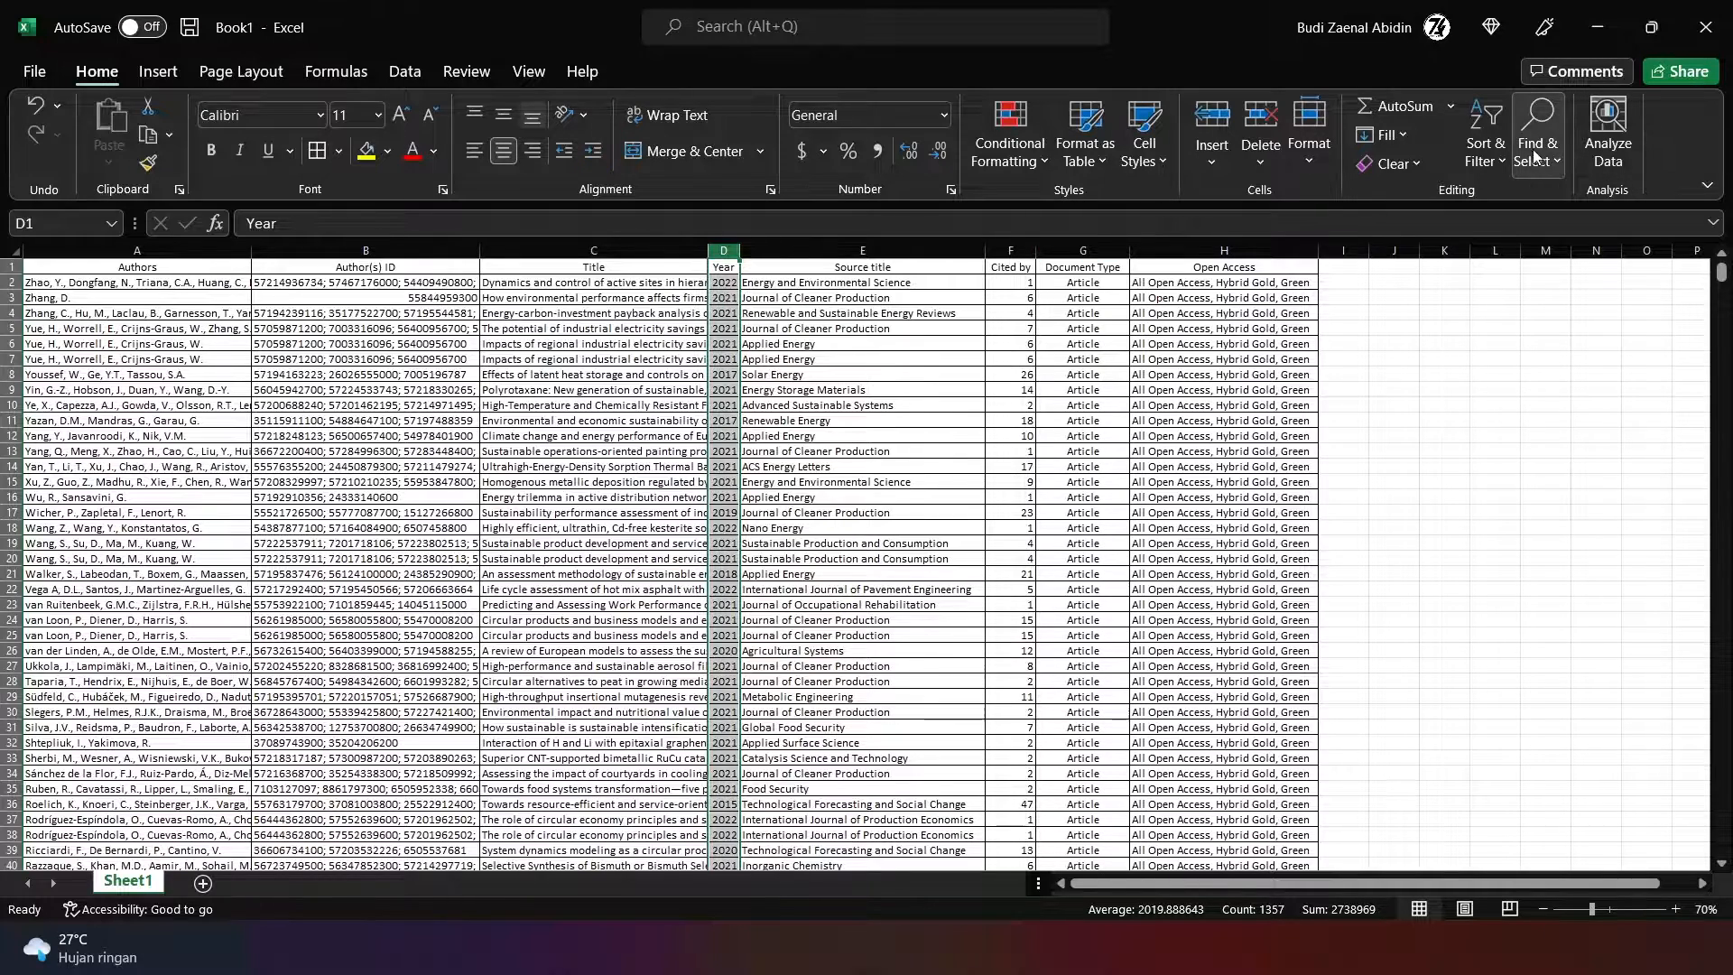
pyautogui.click(1485, 146)
pyautogui.click(1528, 199)
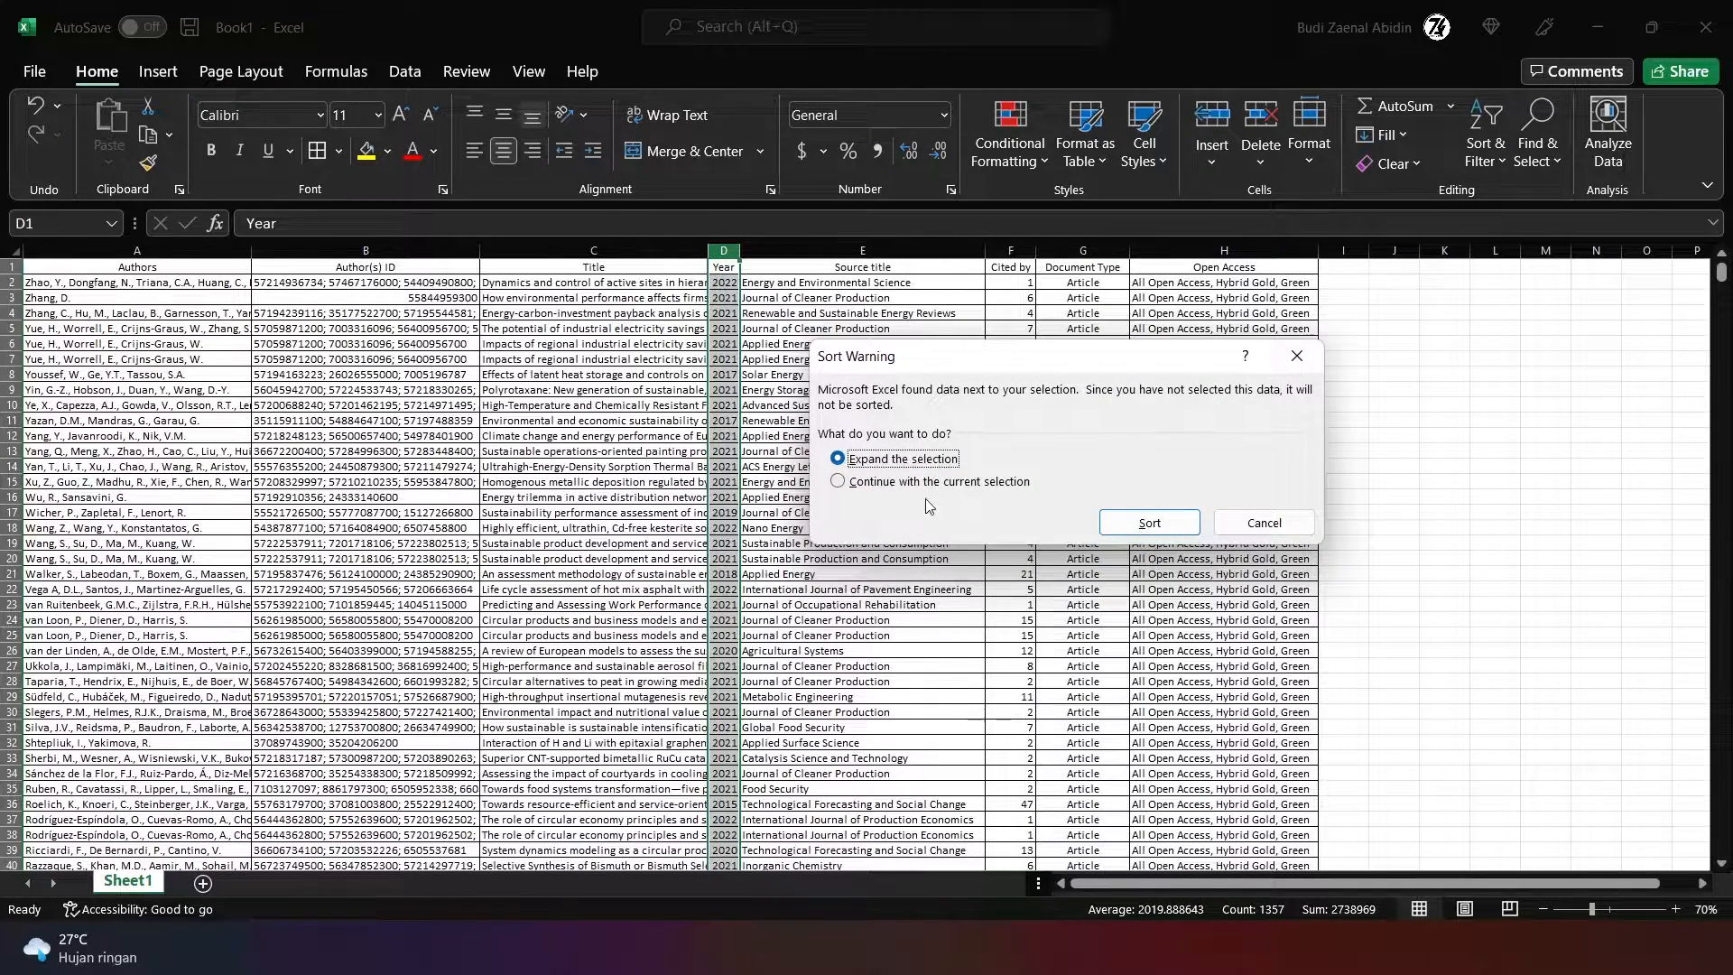
pyautogui.click(838, 483)
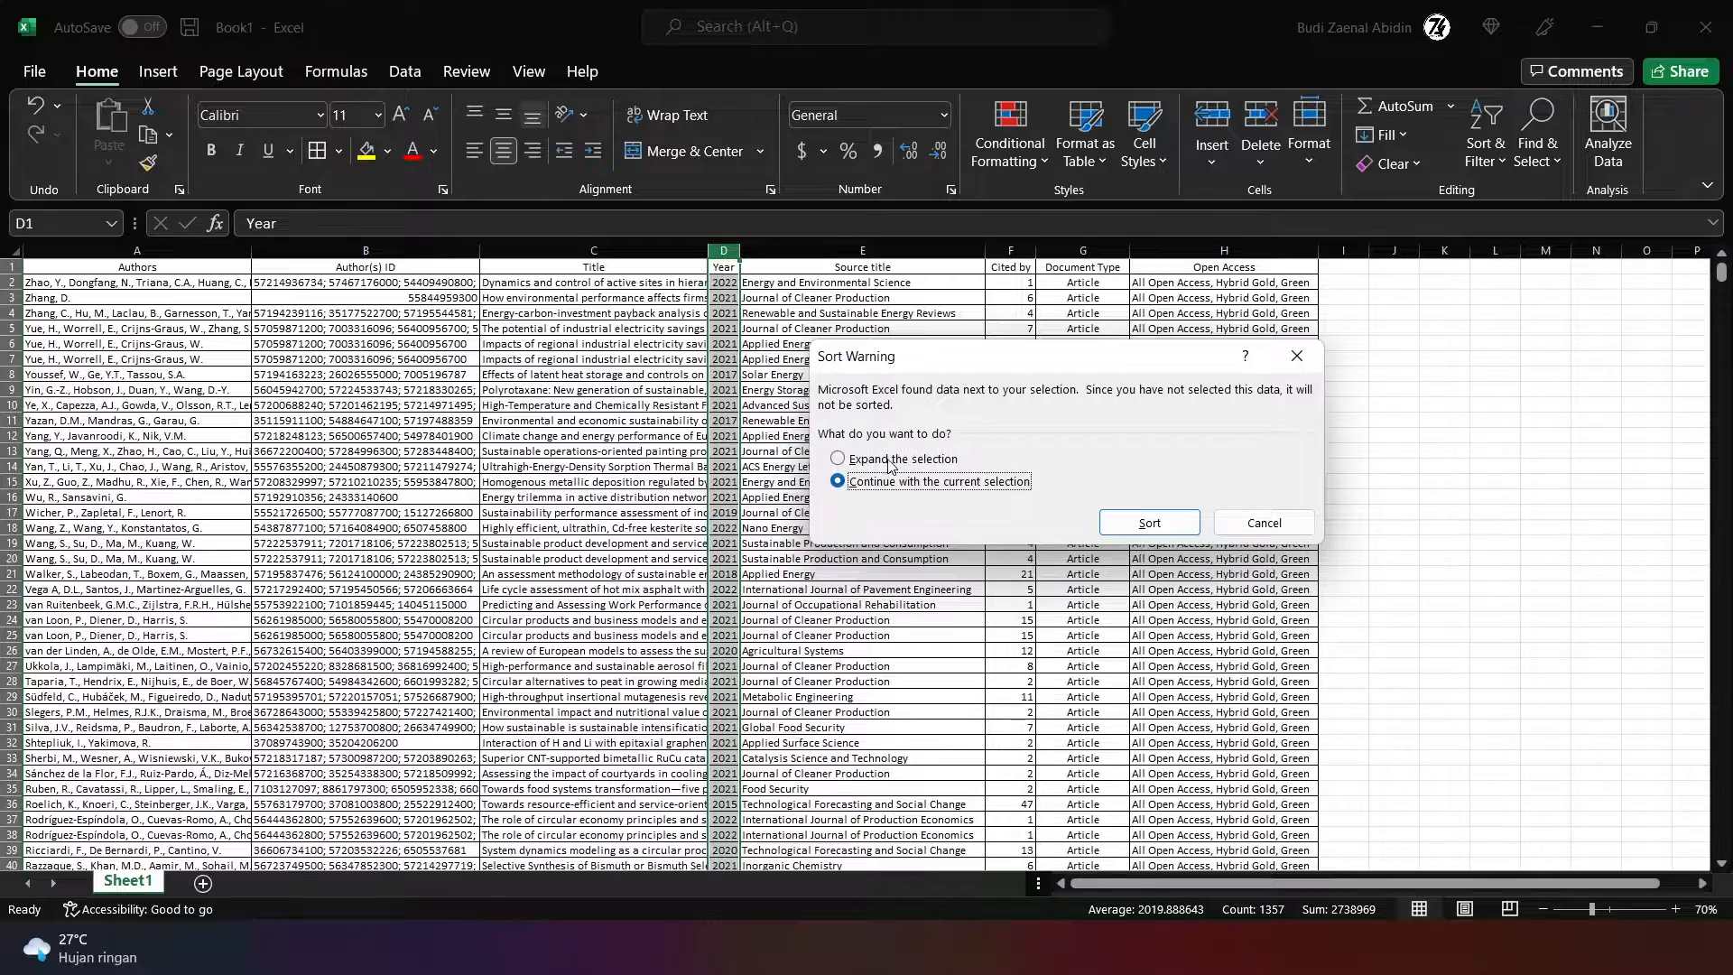
pyautogui.click(891, 461)
pyautogui.click(1145, 523)
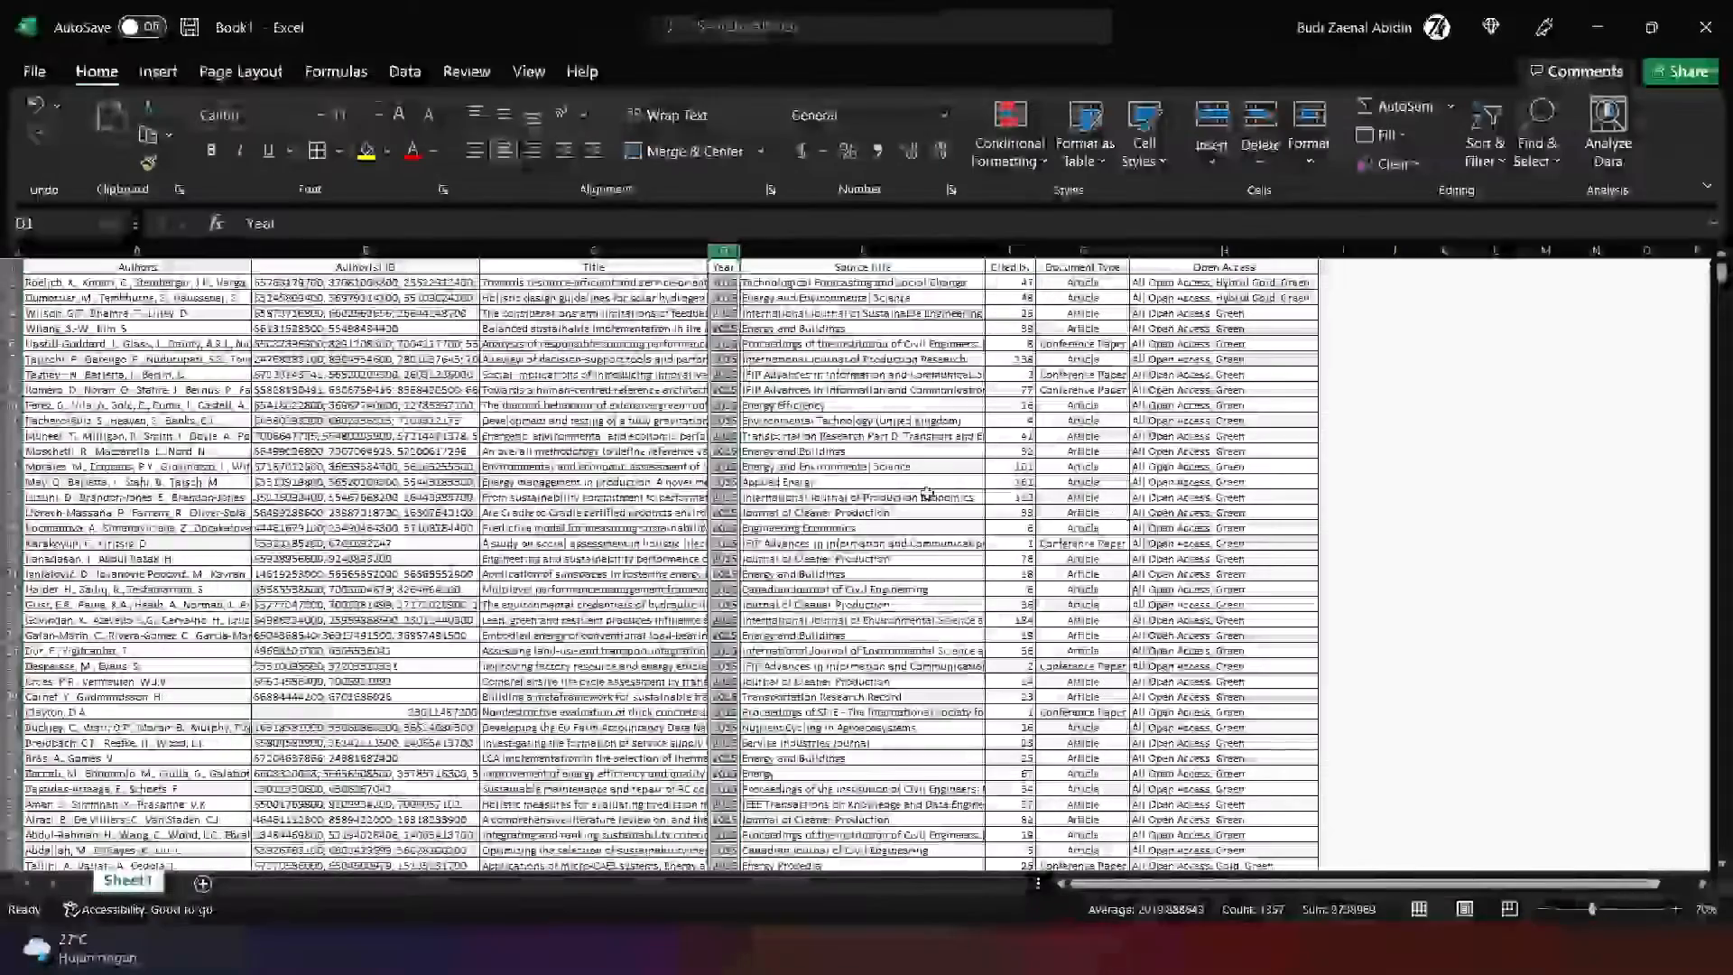
# Step: Sort only the Year column from largest to smallest, continuing with the current selection
pyautogui.click(1487, 155)
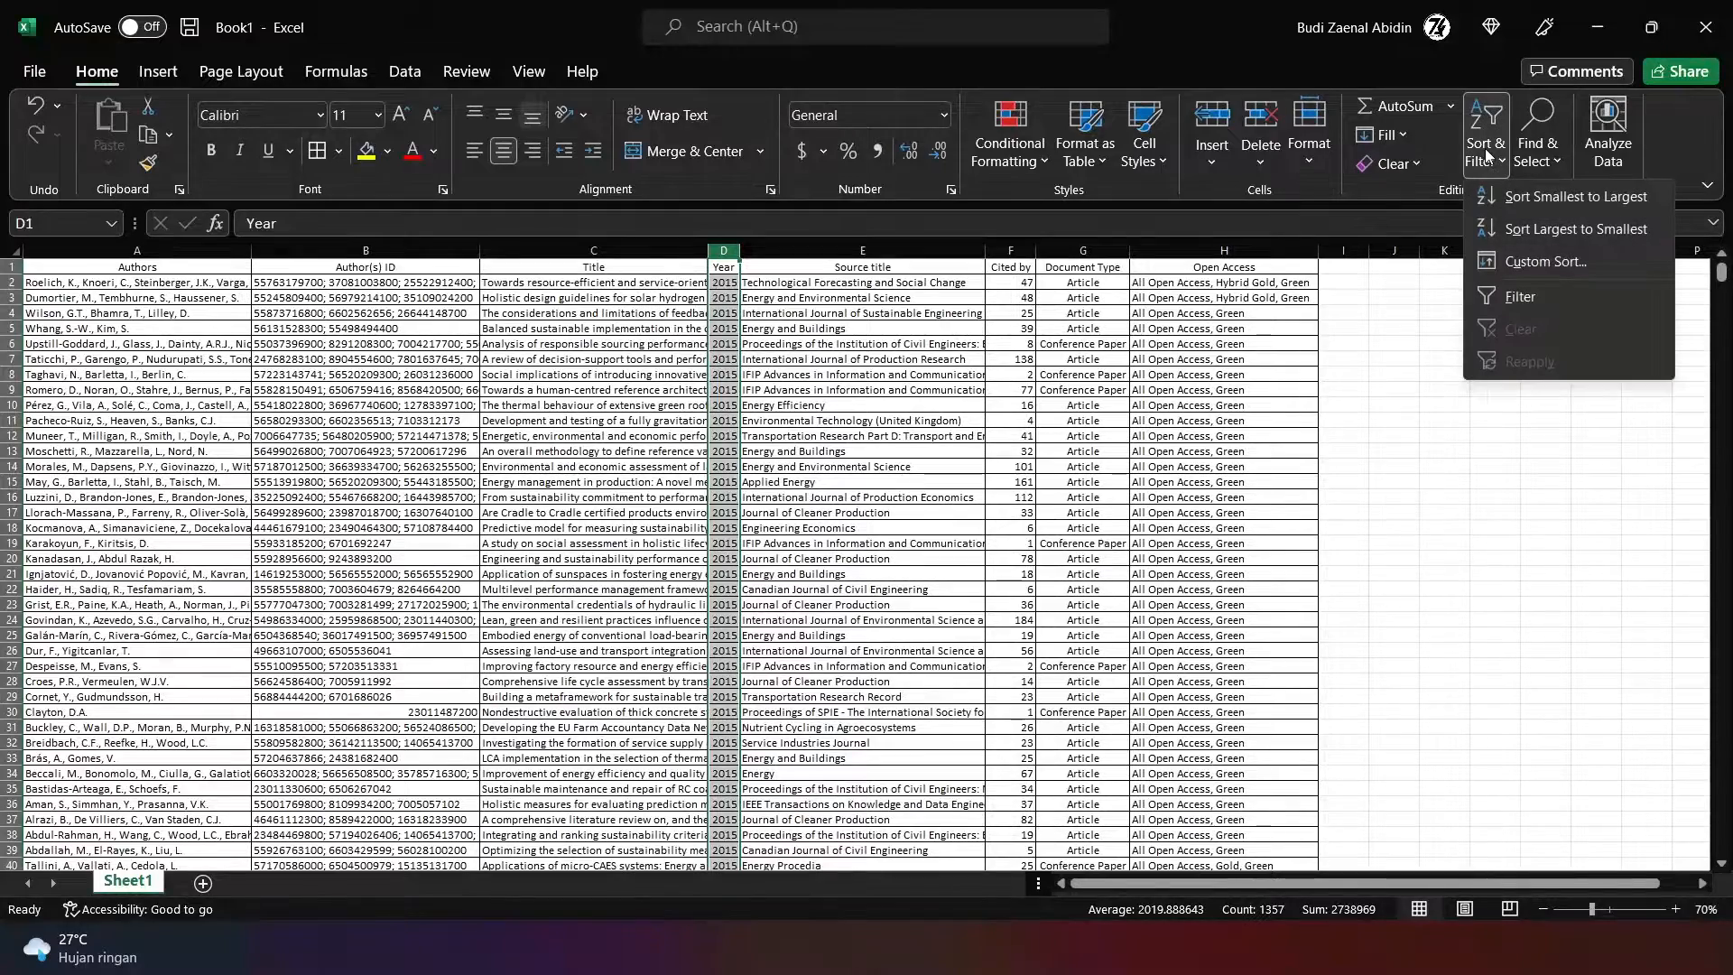
pyautogui.click(1534, 229)
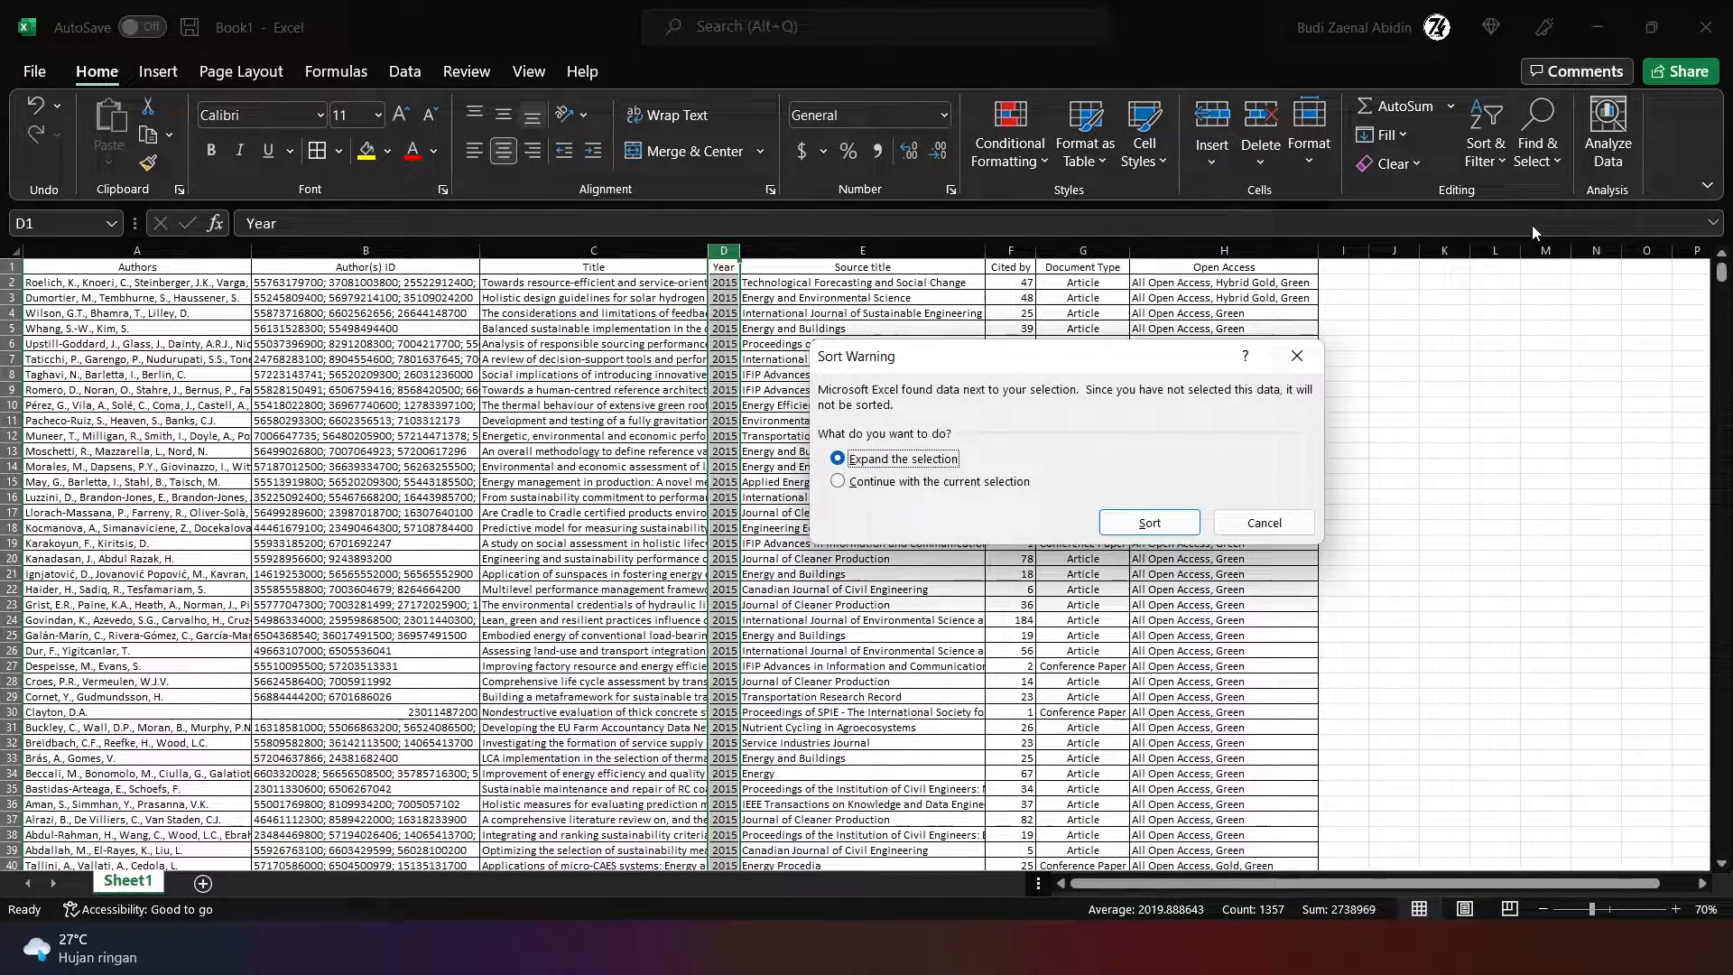
pyautogui.click(919, 483)
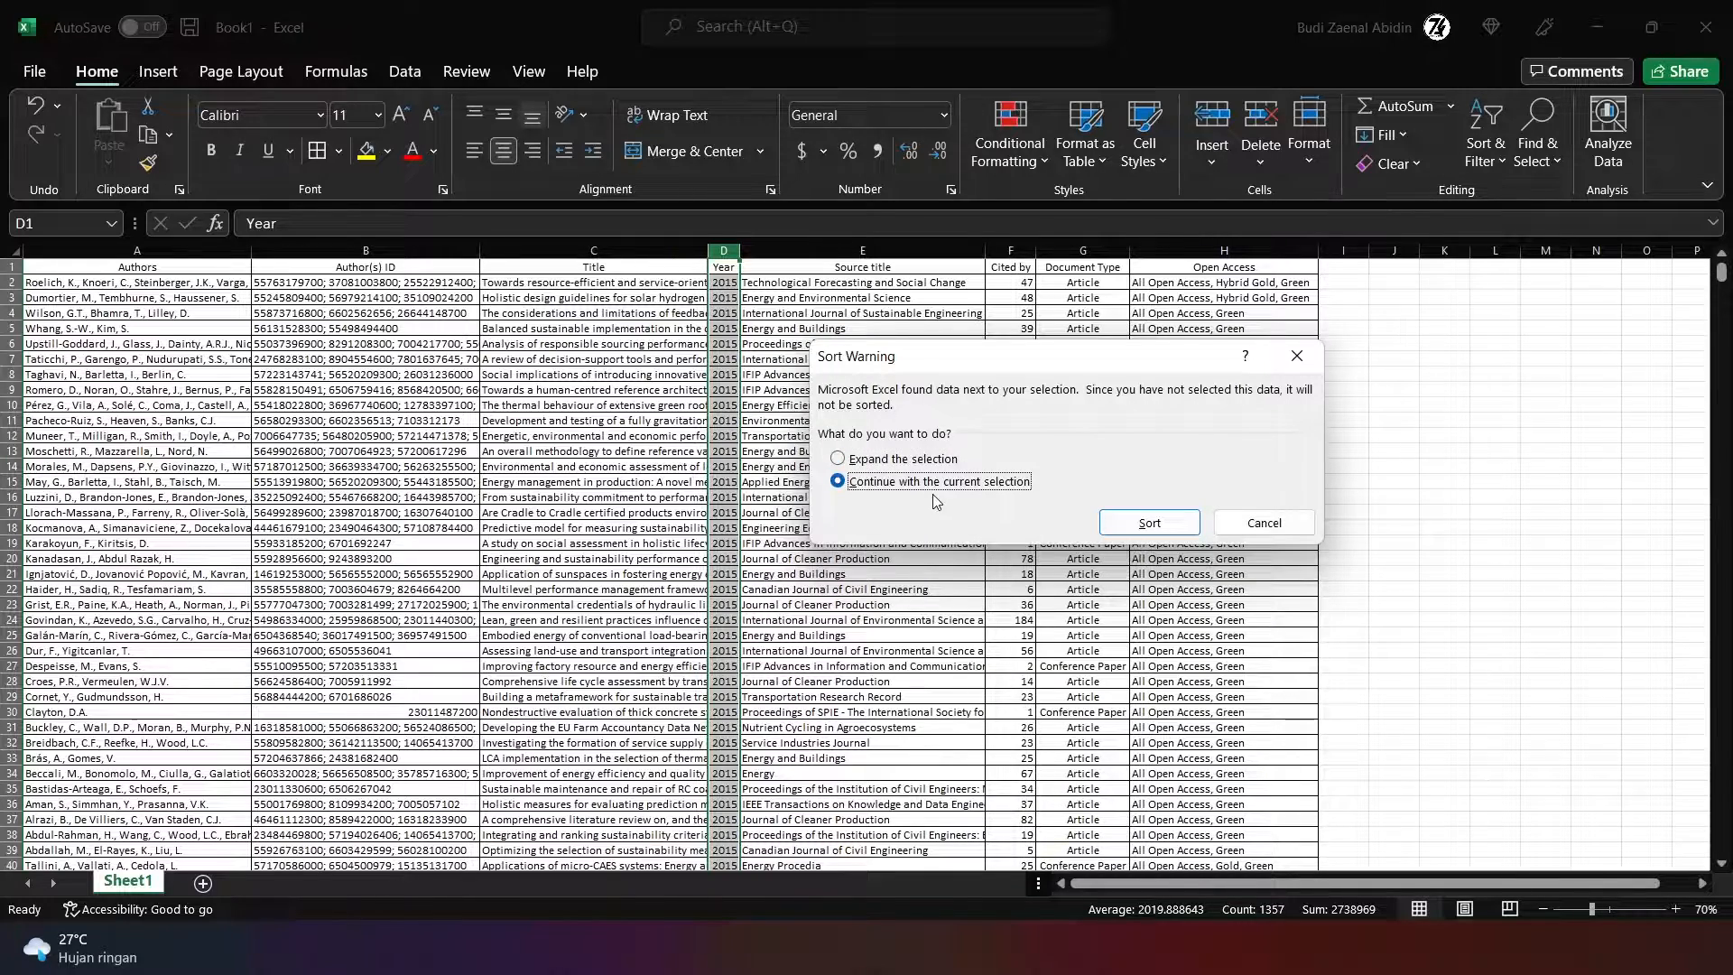
pyautogui.click(1148, 523)
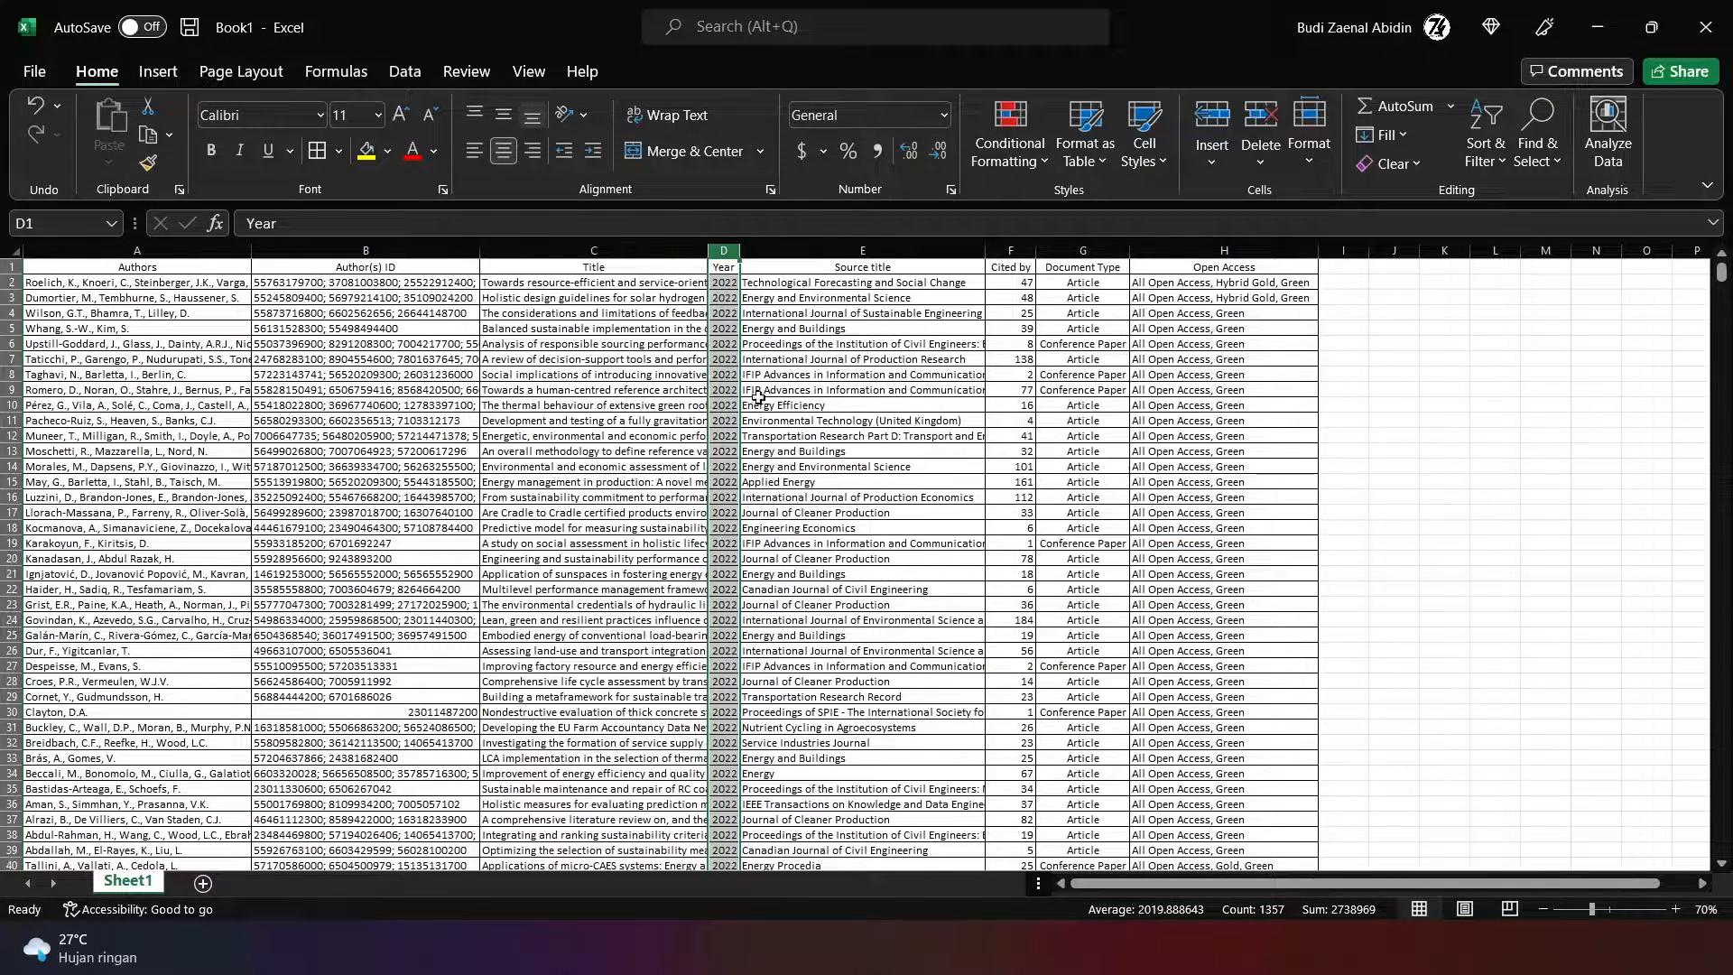
# Step: Undo the sort that was applied to the Year column alone
pyautogui.click(800, 279)
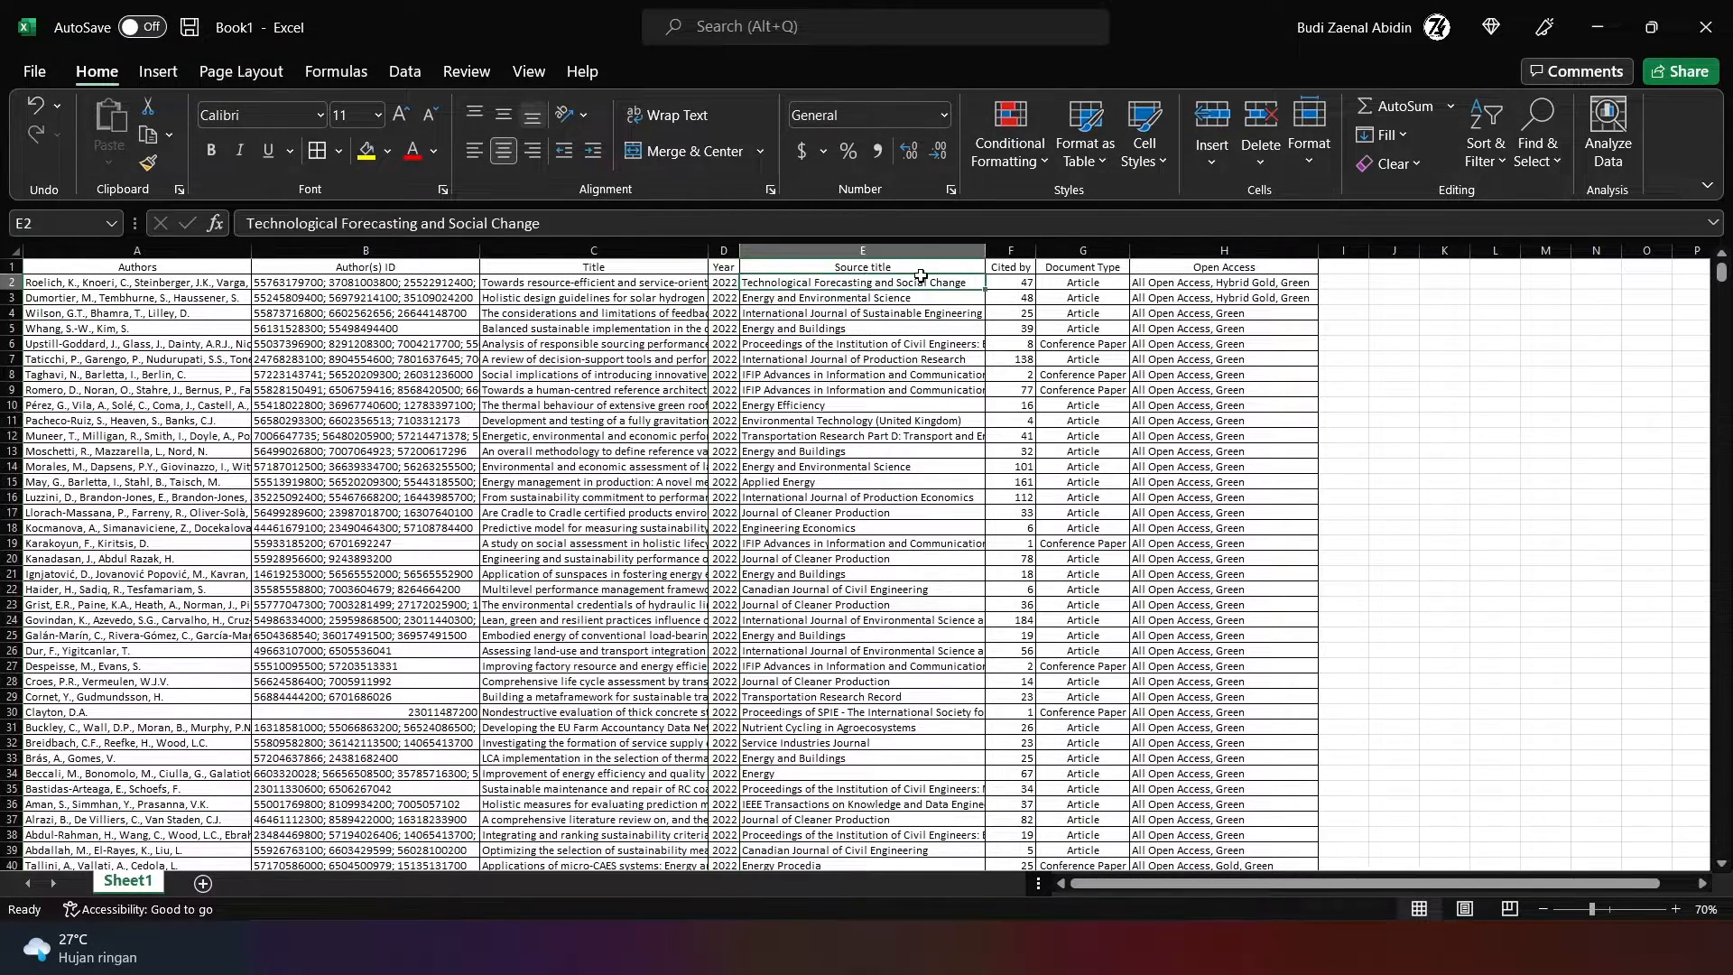
pyautogui.hotkey('ctrl', 'z')
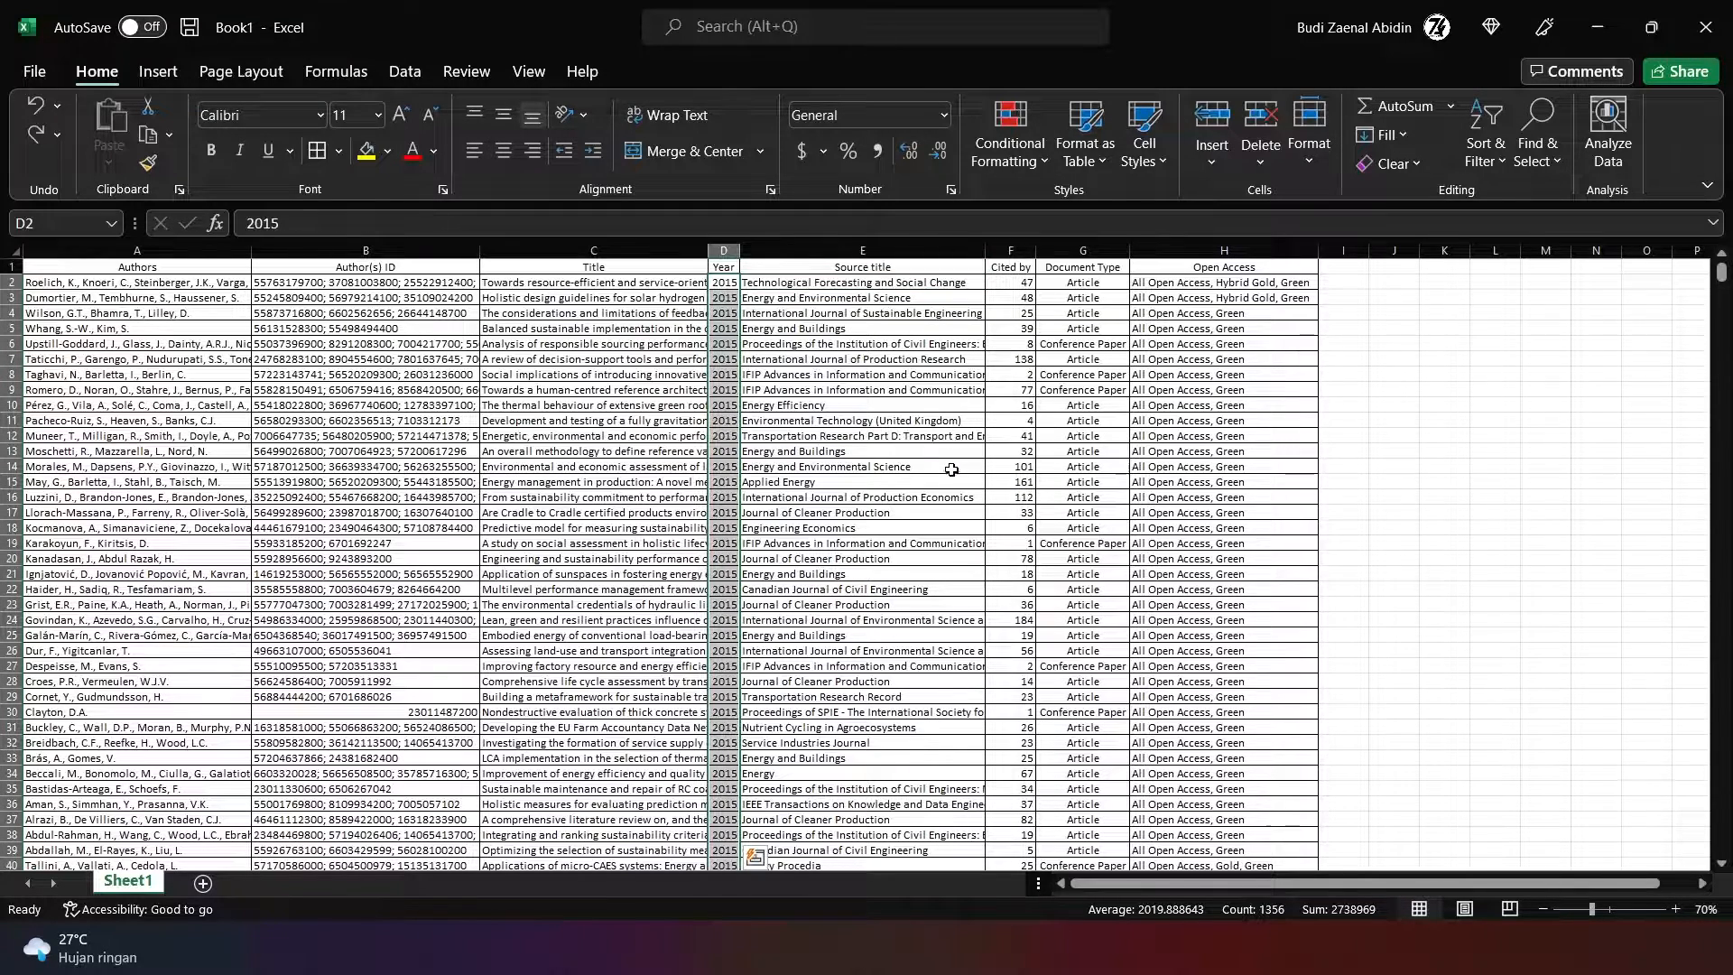
pyautogui.click(976, 449)
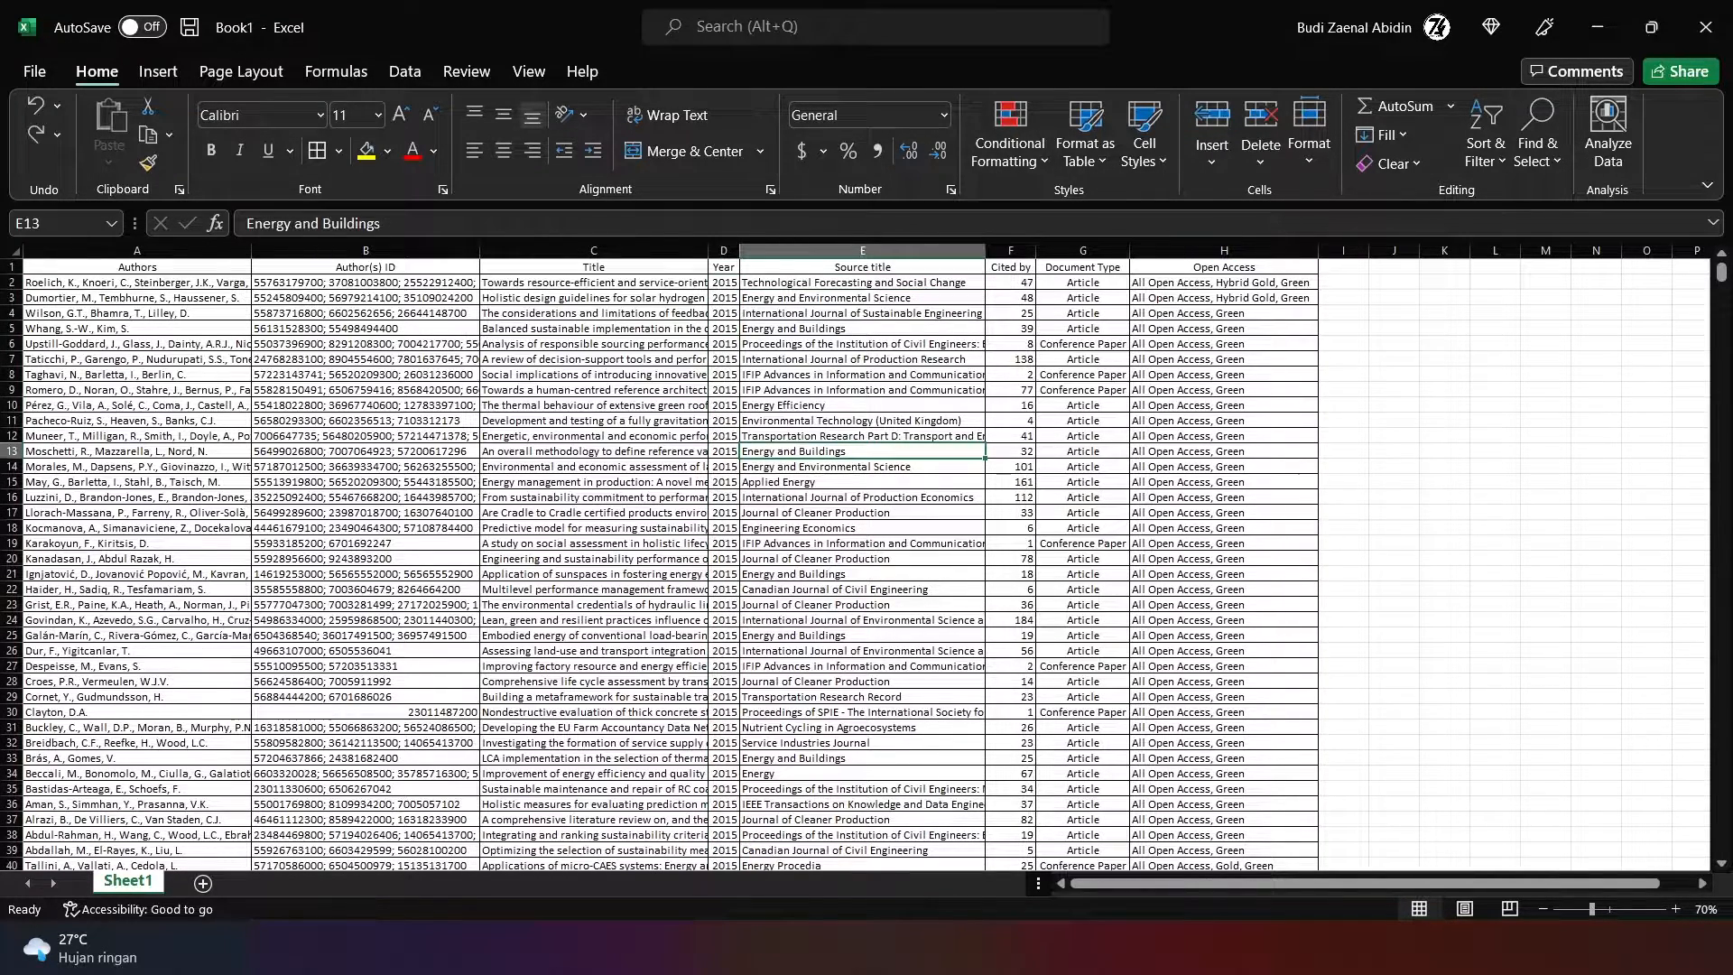
pyautogui.click(1085, 453)
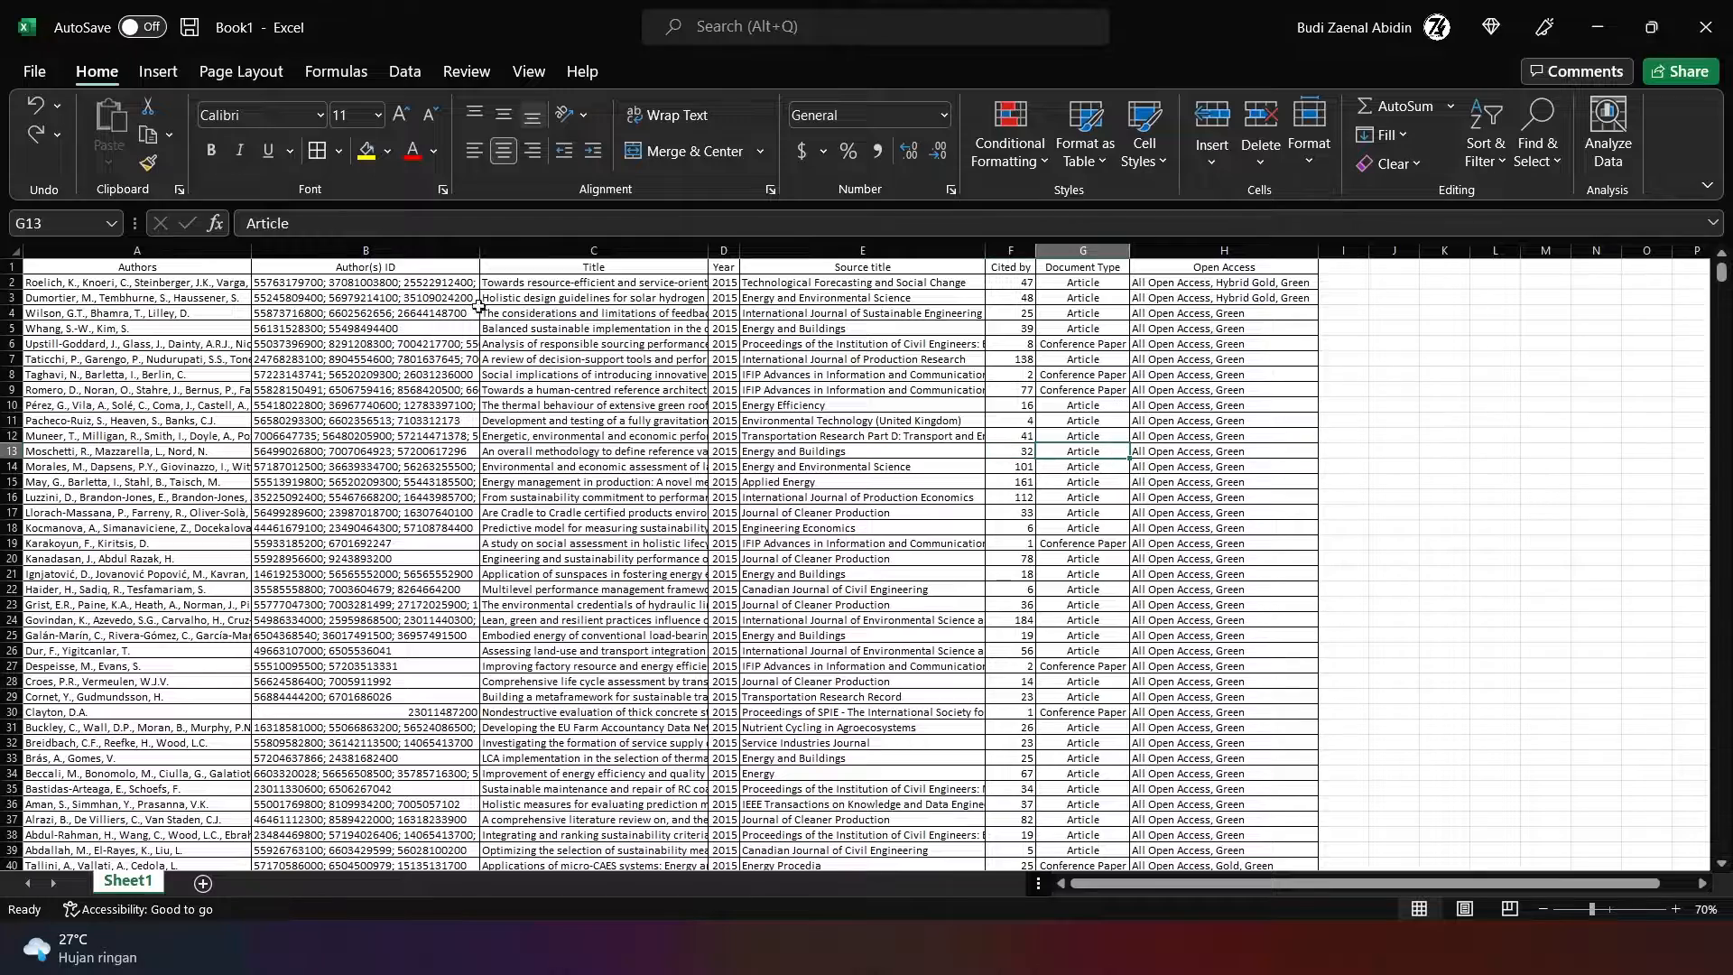
# Step: Apply a custom sort to the whole table by Cited by, on cell values, from largest to smallest
pyautogui.click(83, 268)
pyautogui.hotkey('ctrl', 'shift', 'Down')
pyautogui.hotkey('ctrl', 'shift', 'Right')
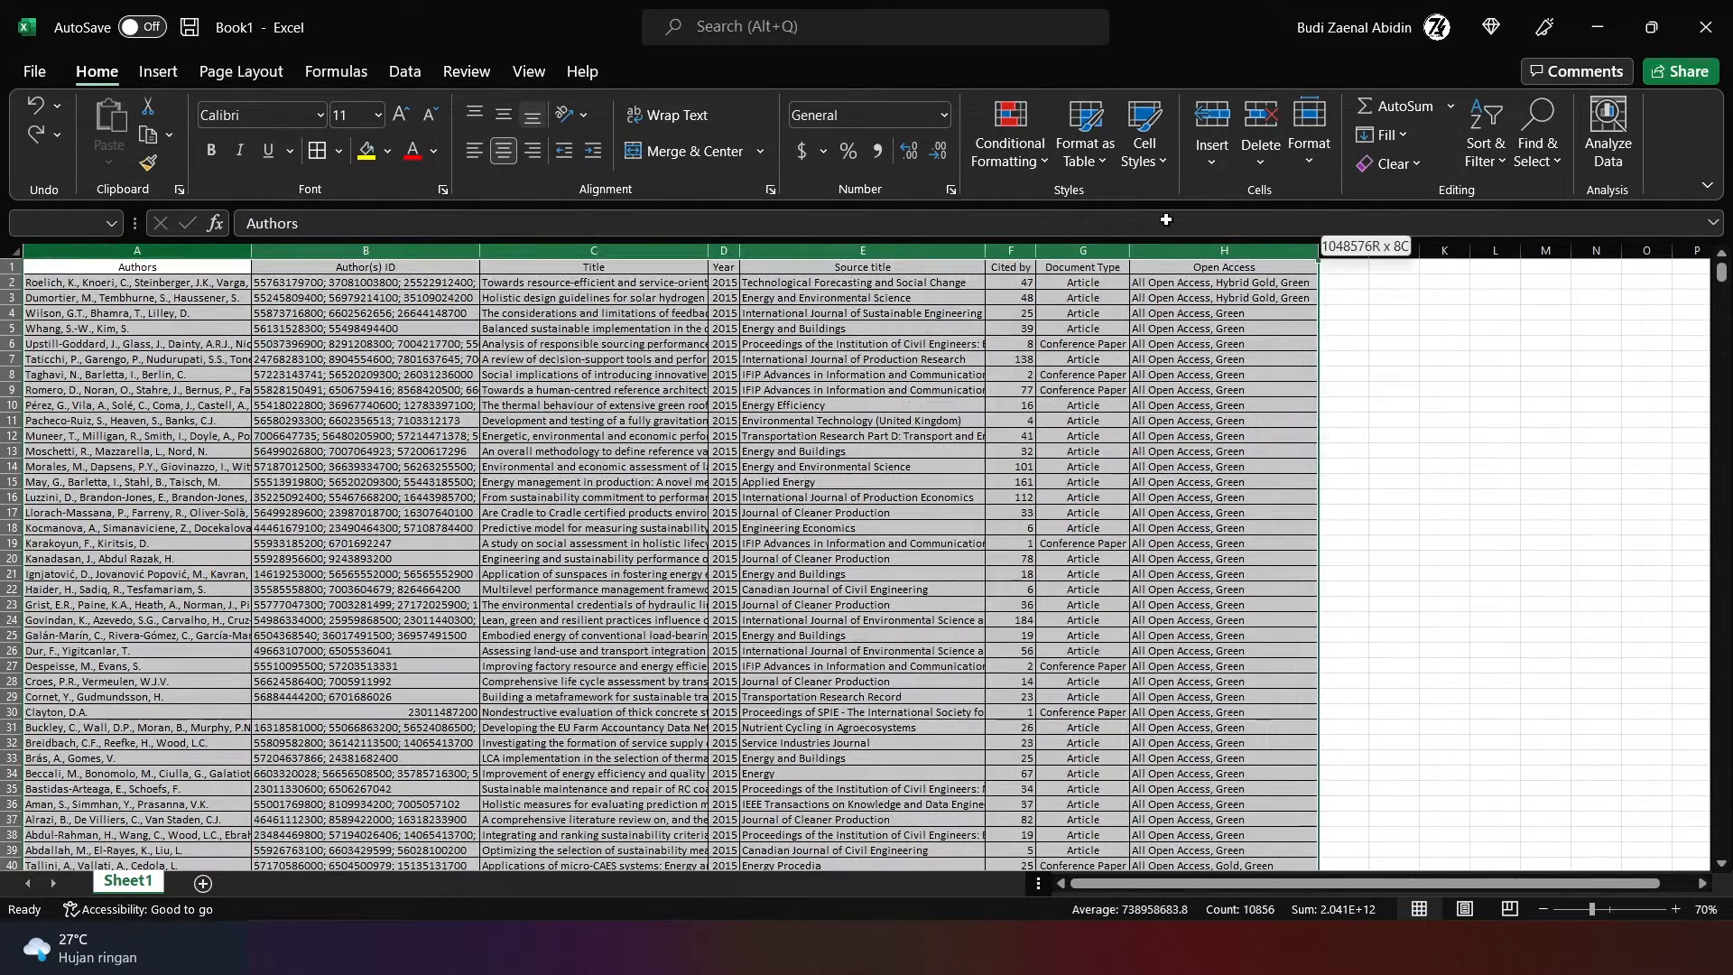
pyautogui.click(1484, 158)
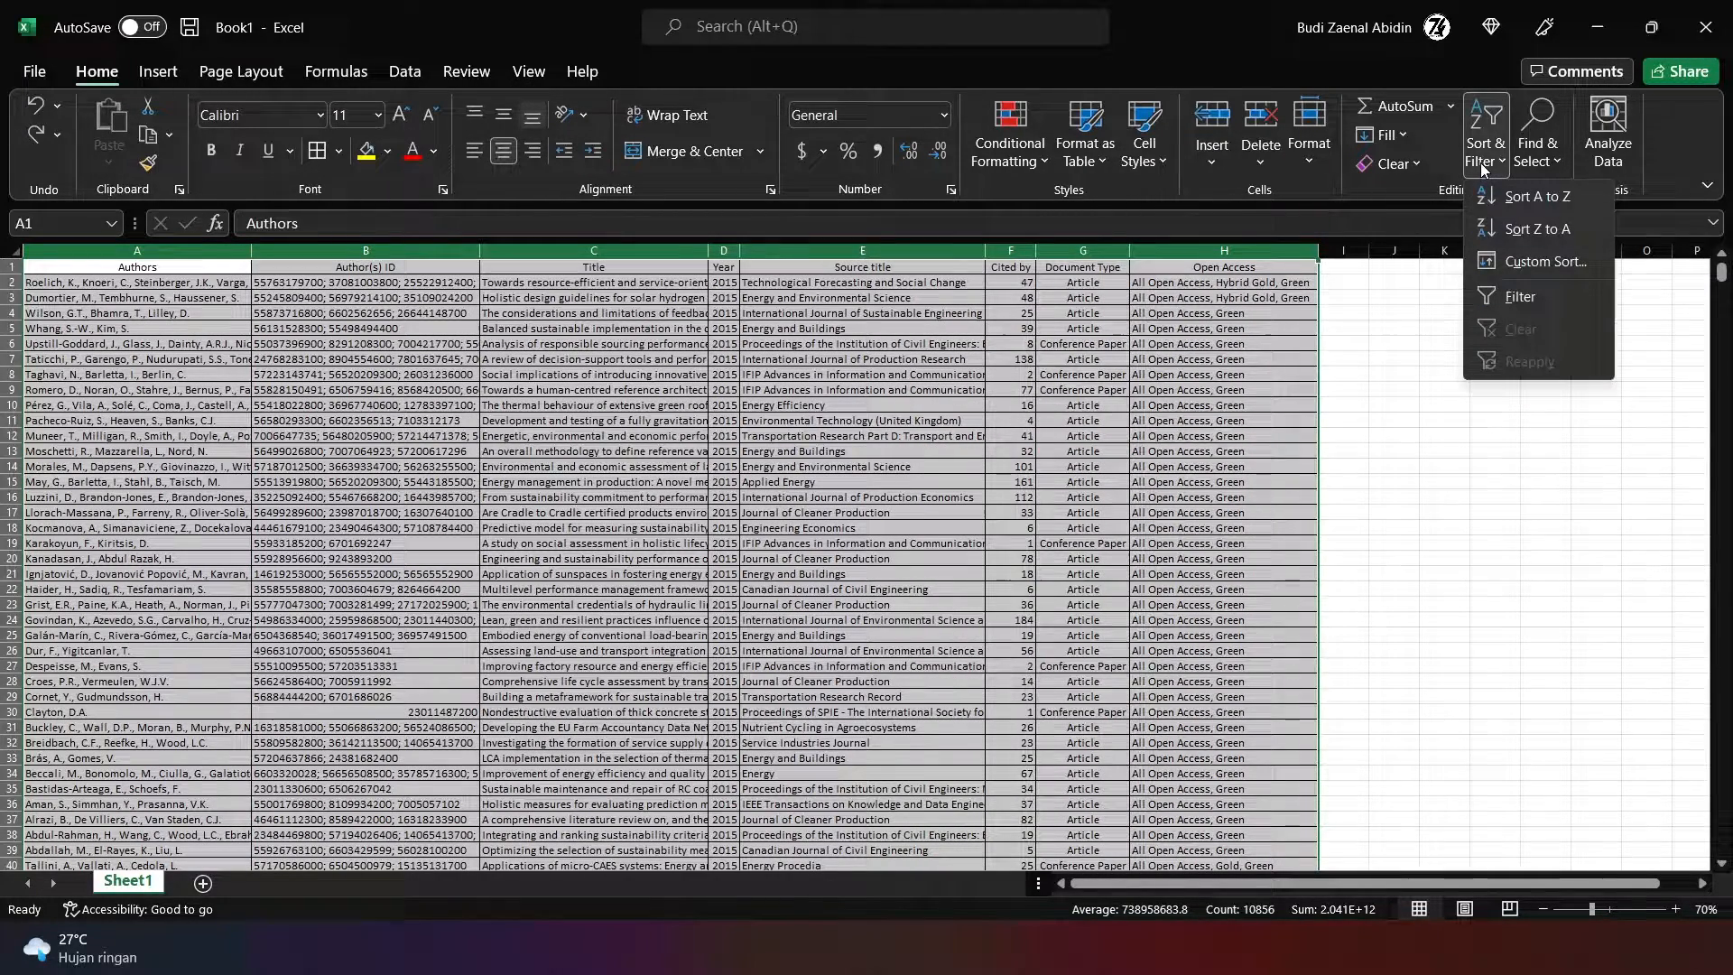
pyautogui.click(1536, 263)
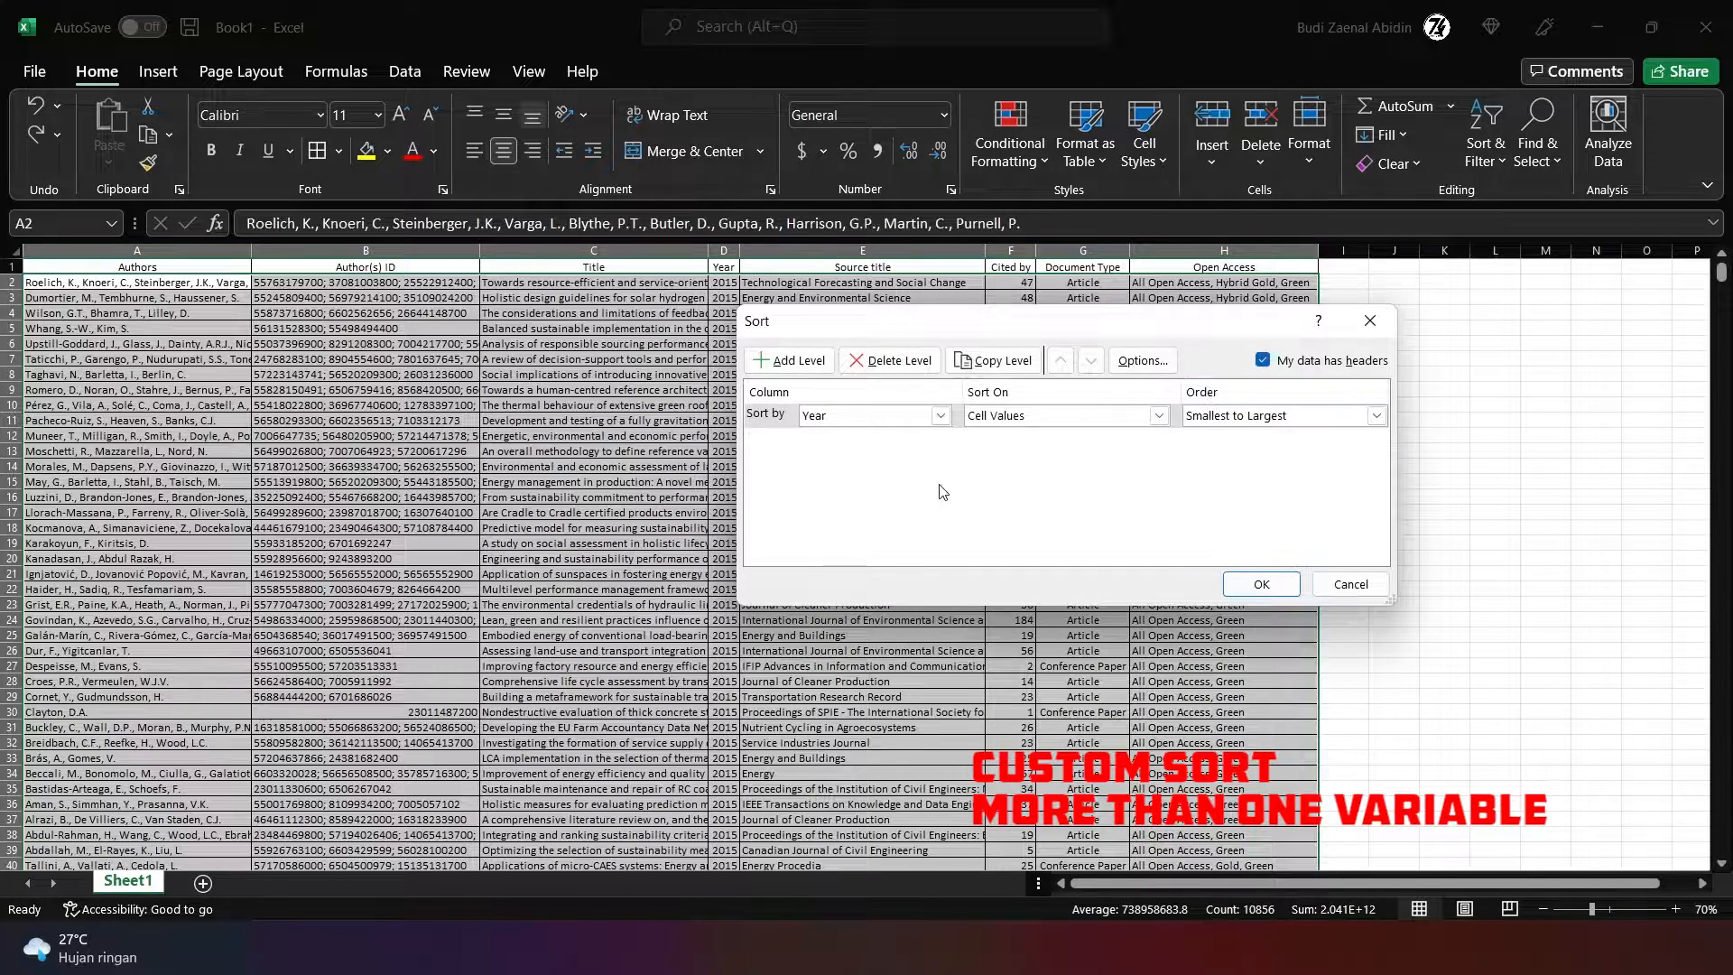
pyautogui.click(925, 416)
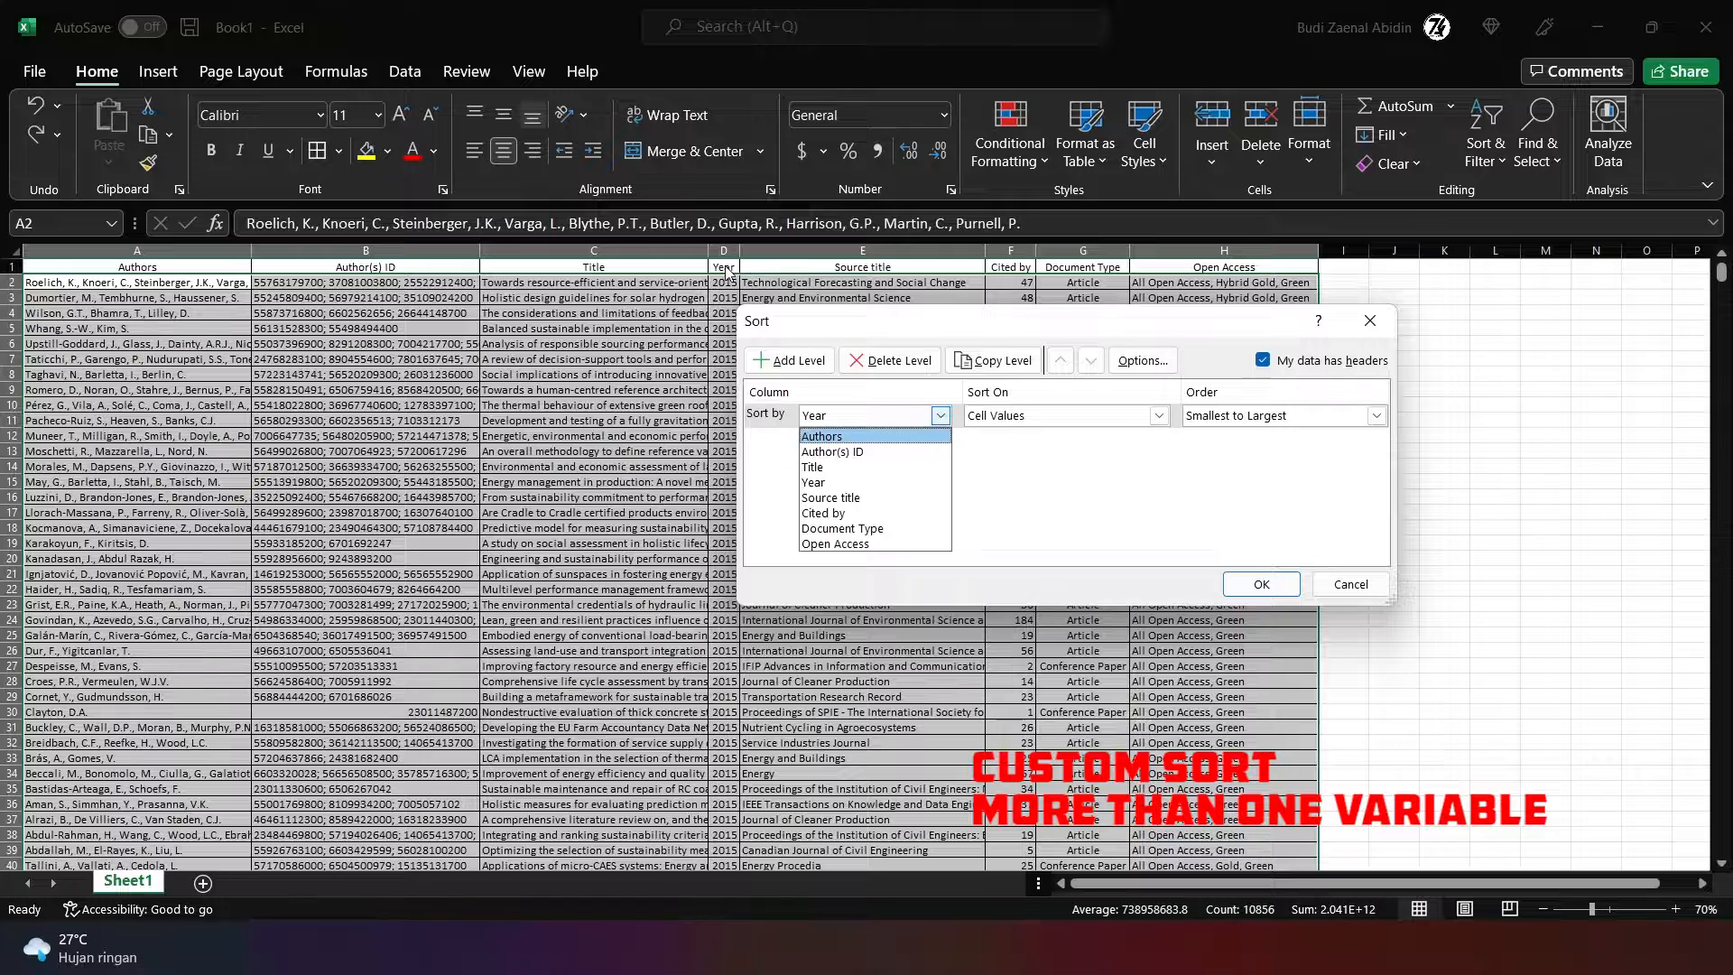
pyautogui.click(814, 482)
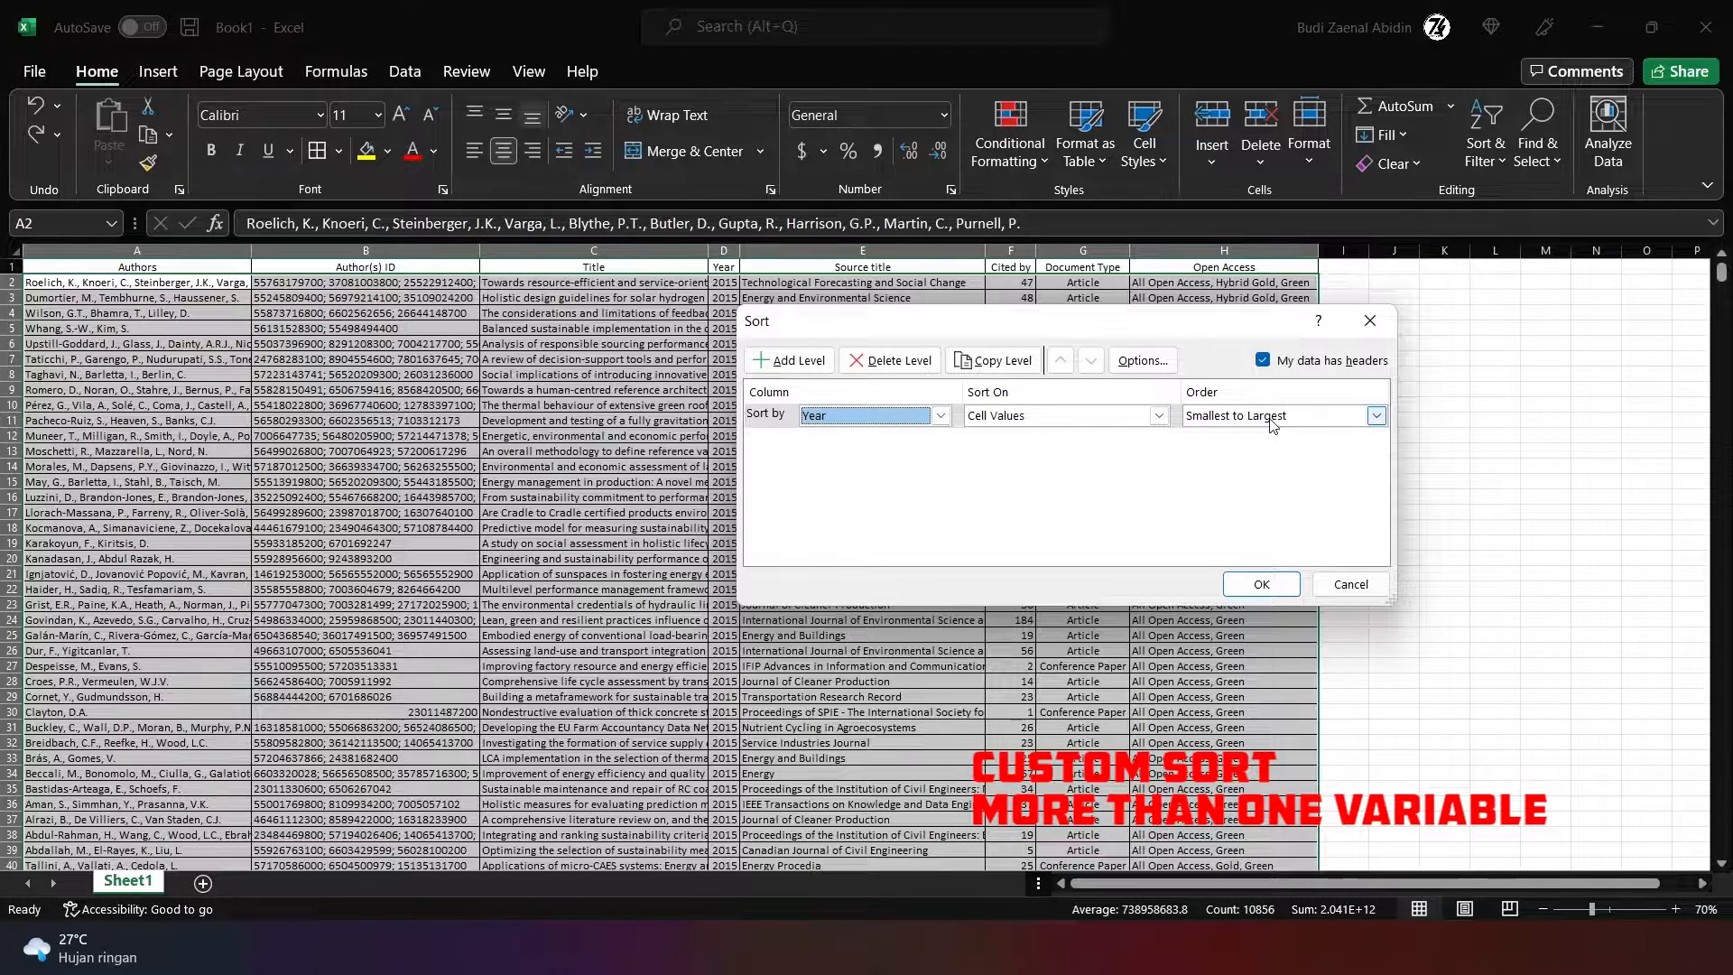
pyautogui.click(940, 415)
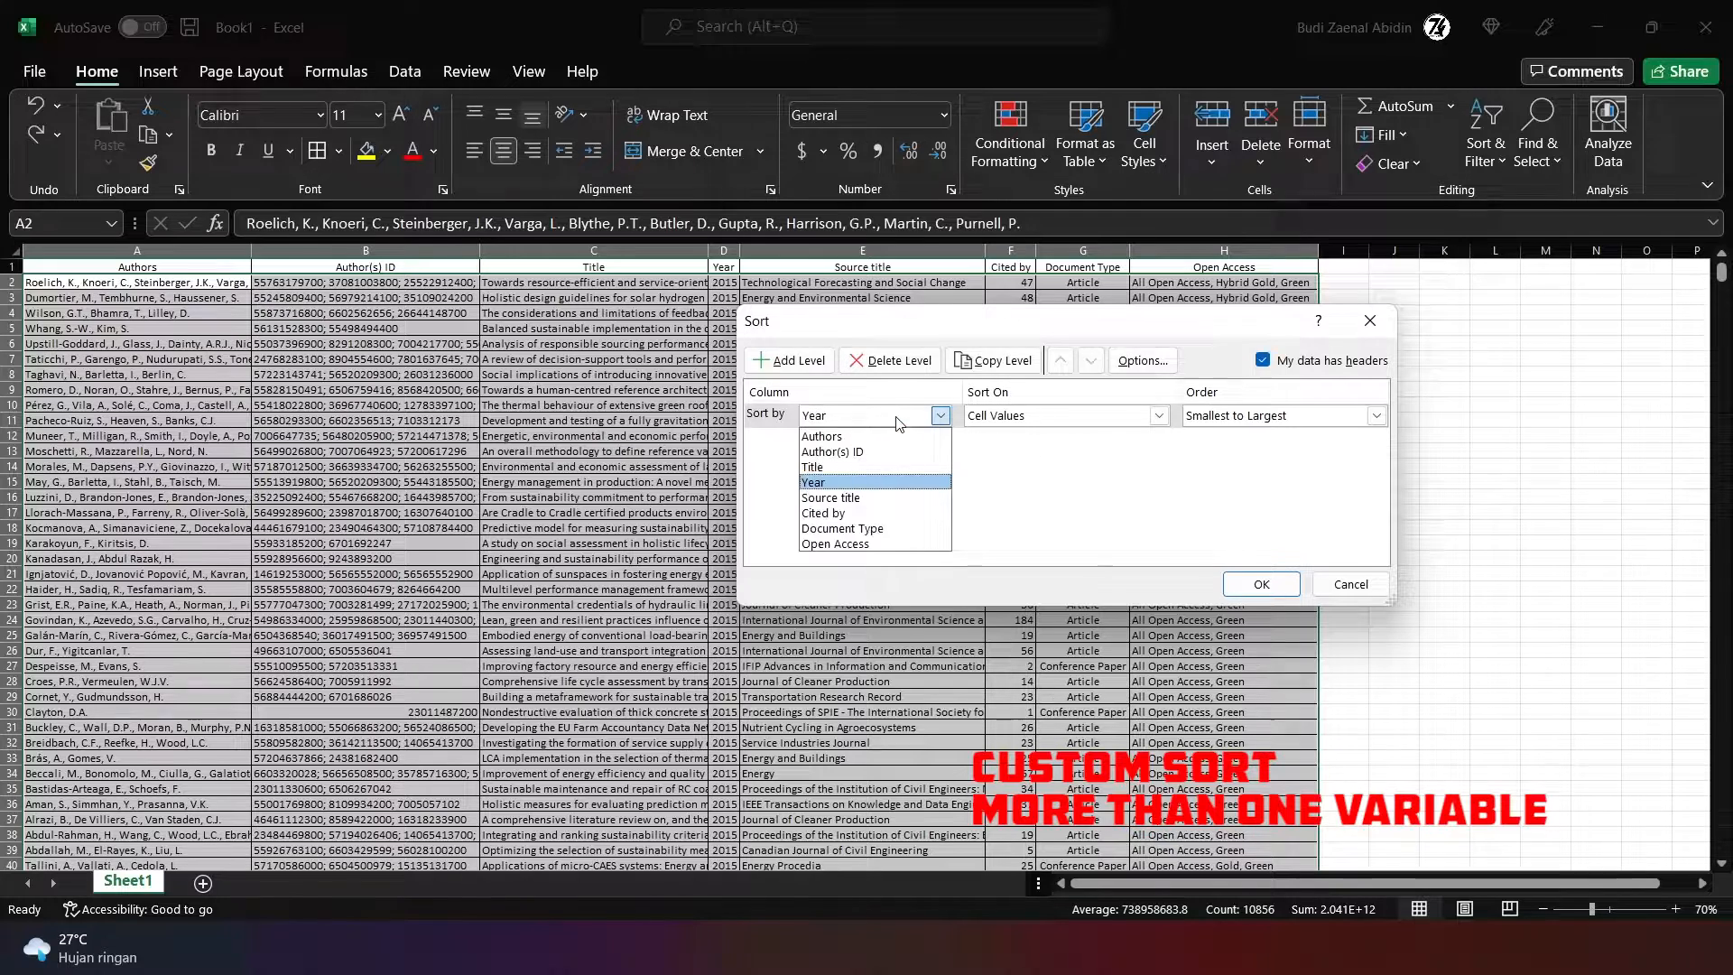
pyautogui.click(870, 518)
pyautogui.click(1184, 414)
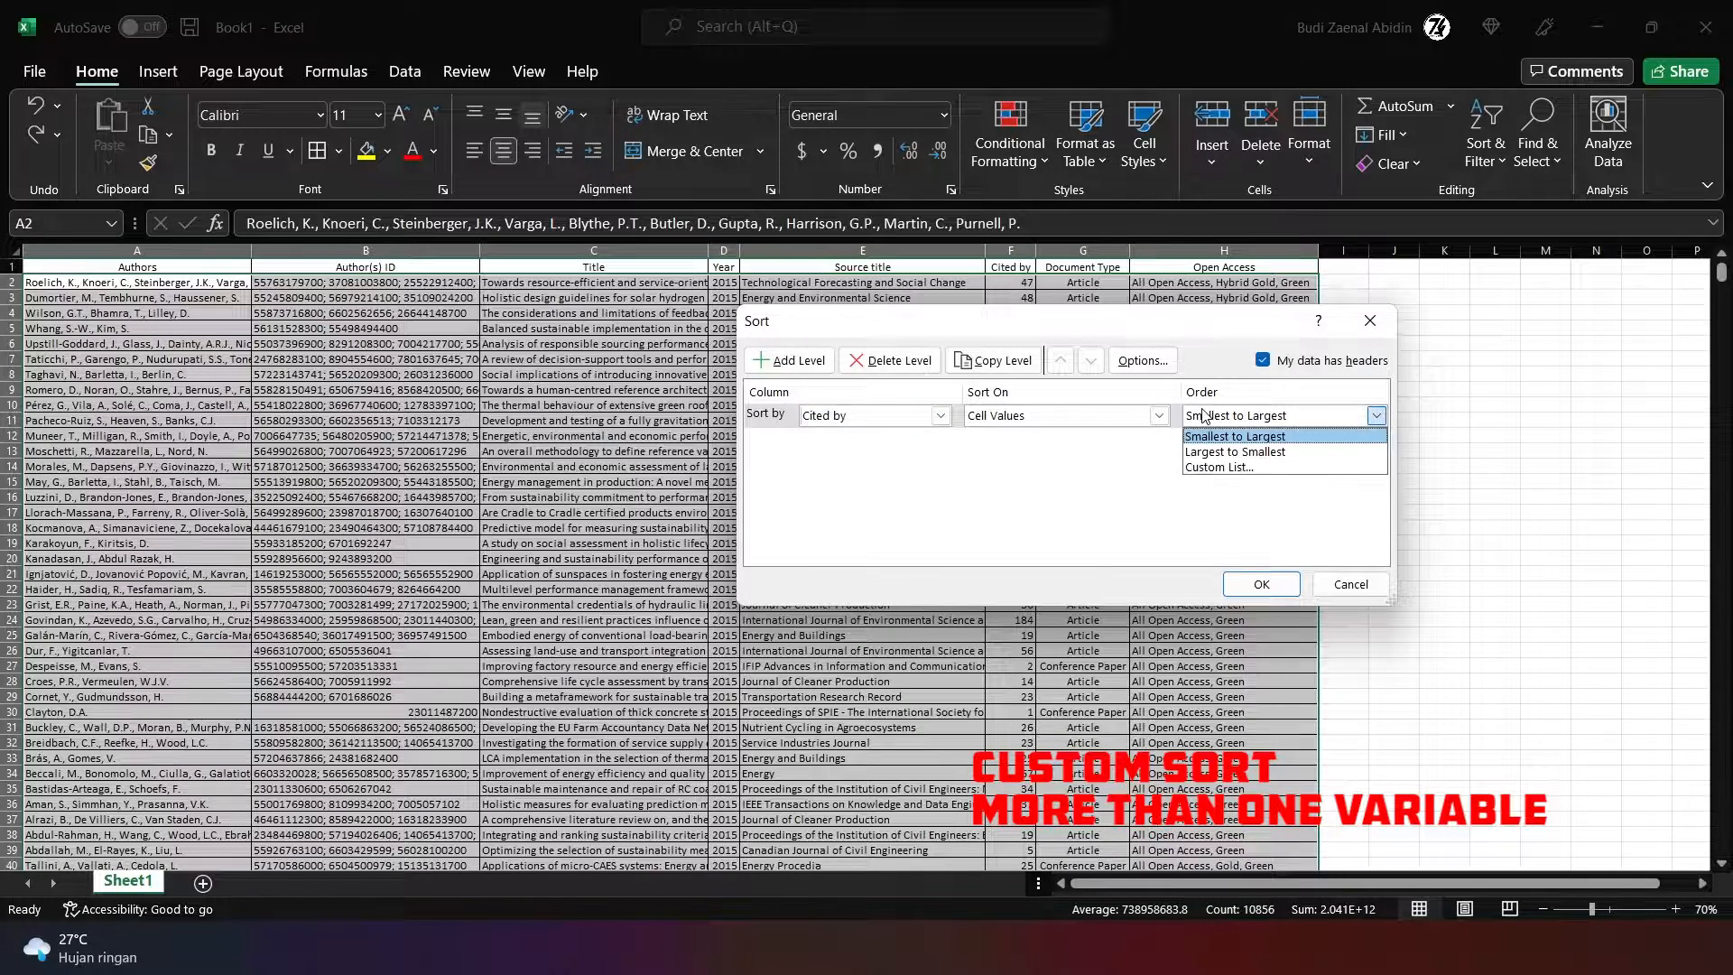
pyautogui.click(1209, 452)
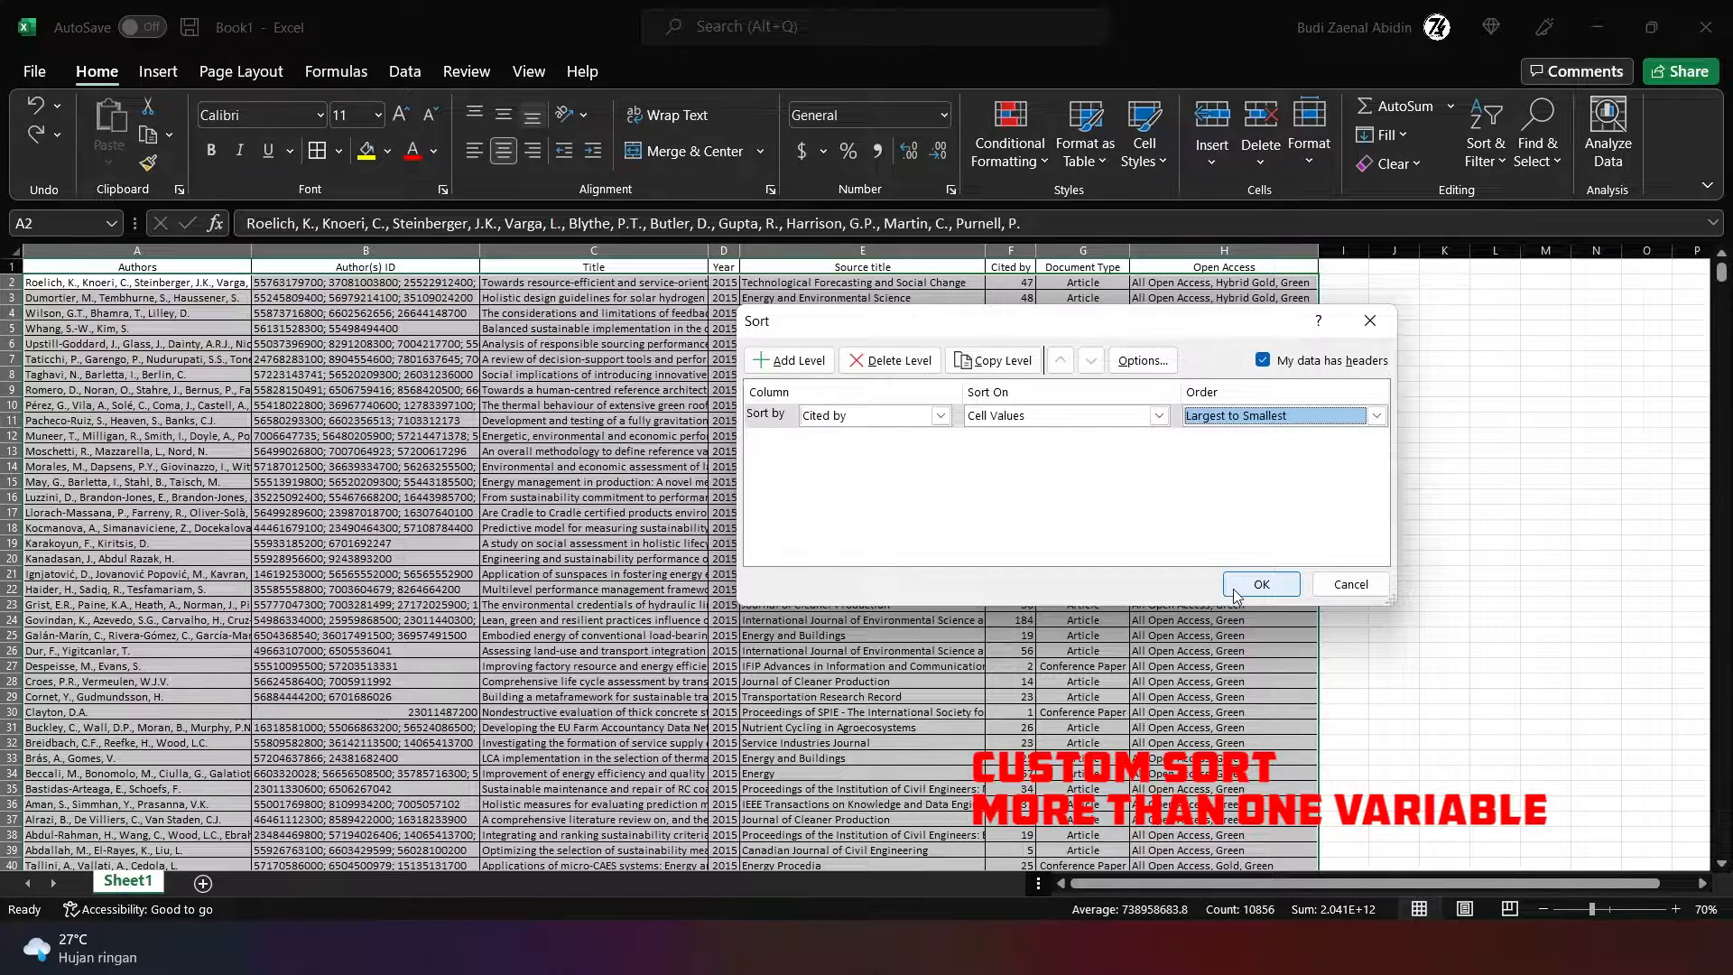
pyautogui.click(1260, 584)
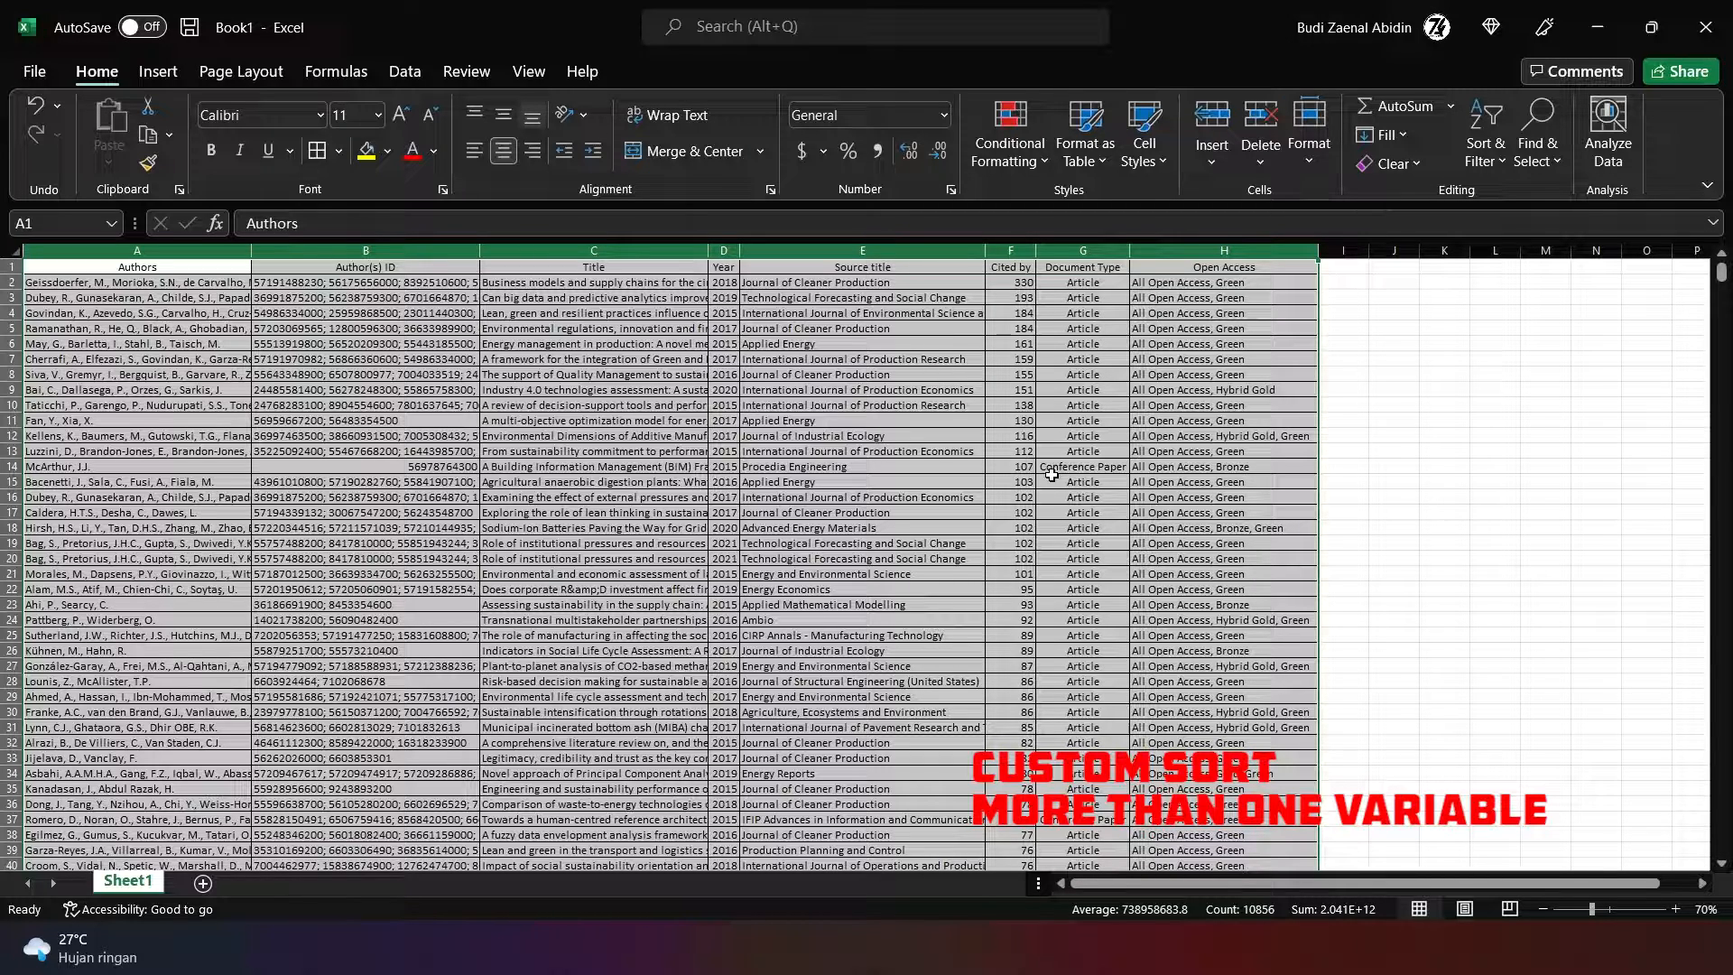
# Step: Apply a custom sort to the whole table by Year, on cell values, from smallest to largest
pyautogui.click(1490, 173)
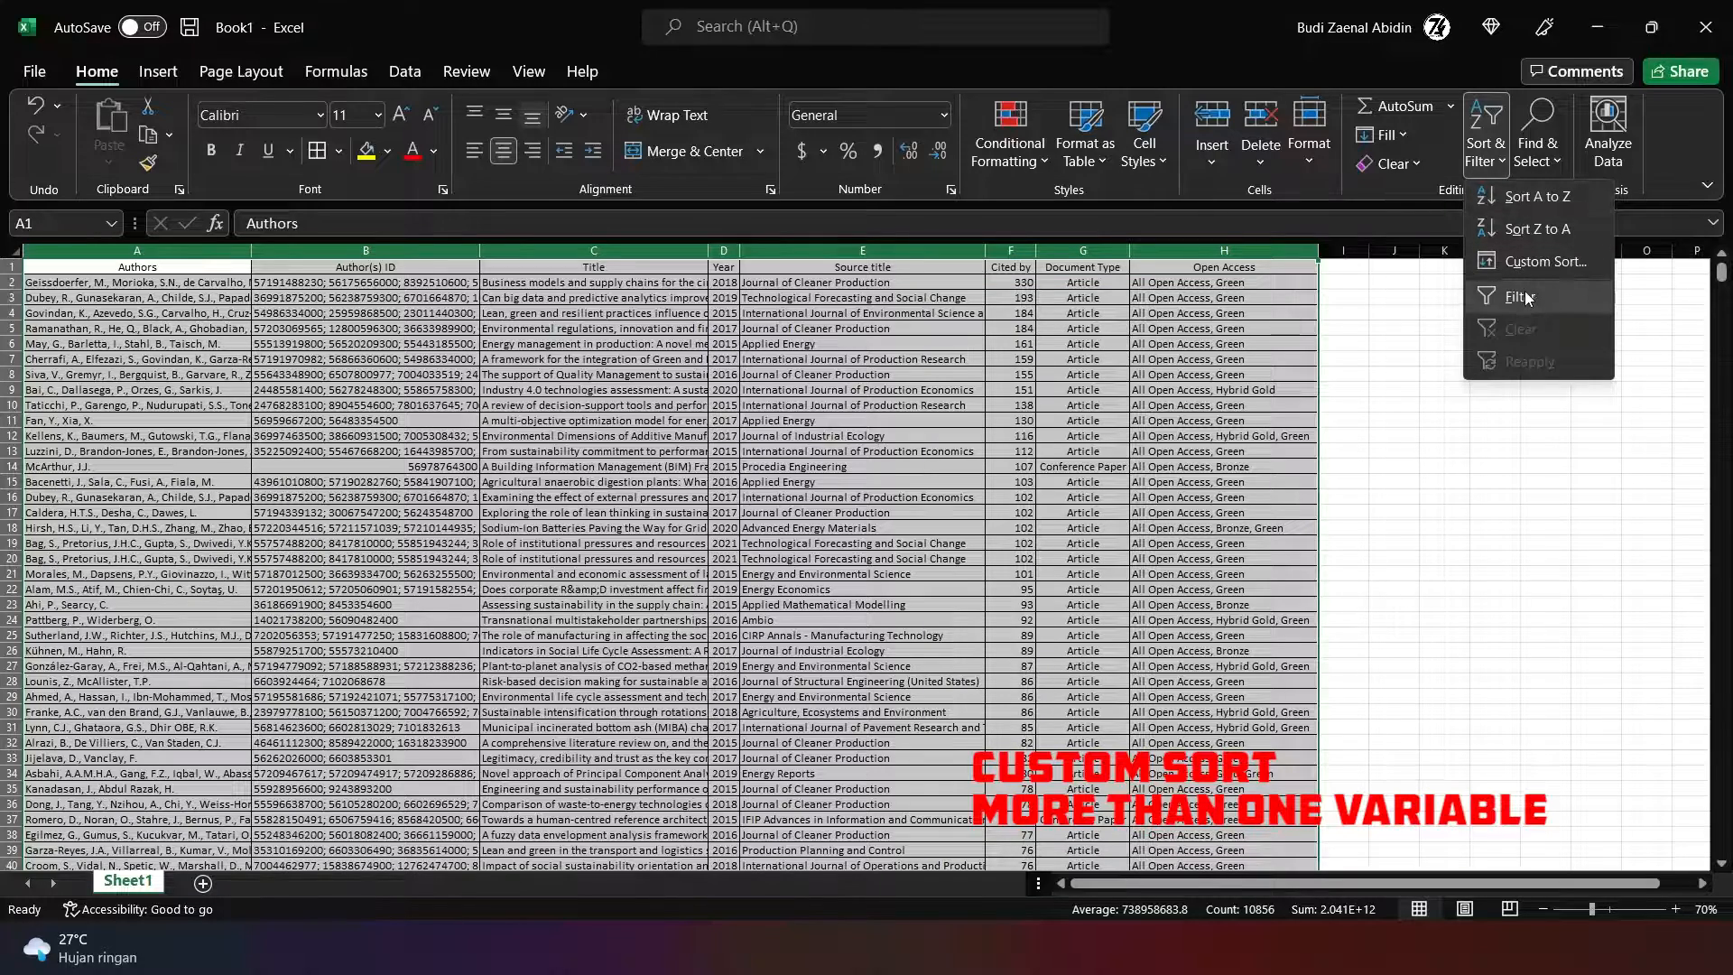
pyautogui.click(1524, 262)
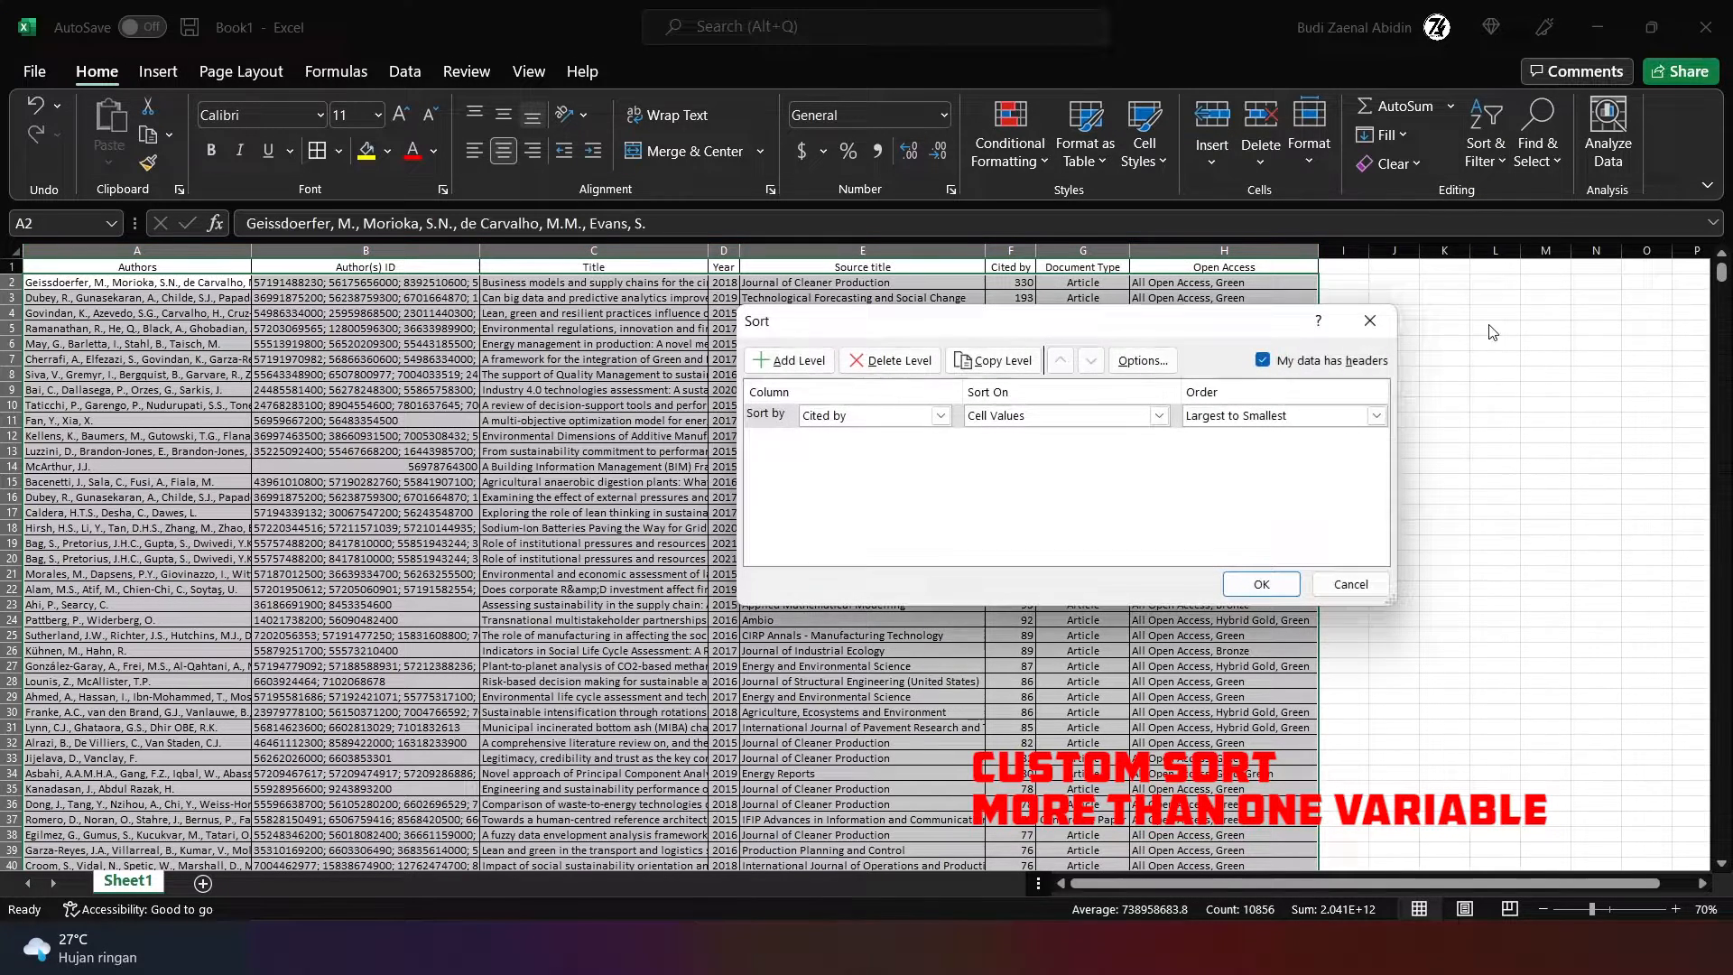
pyautogui.click(932, 416)
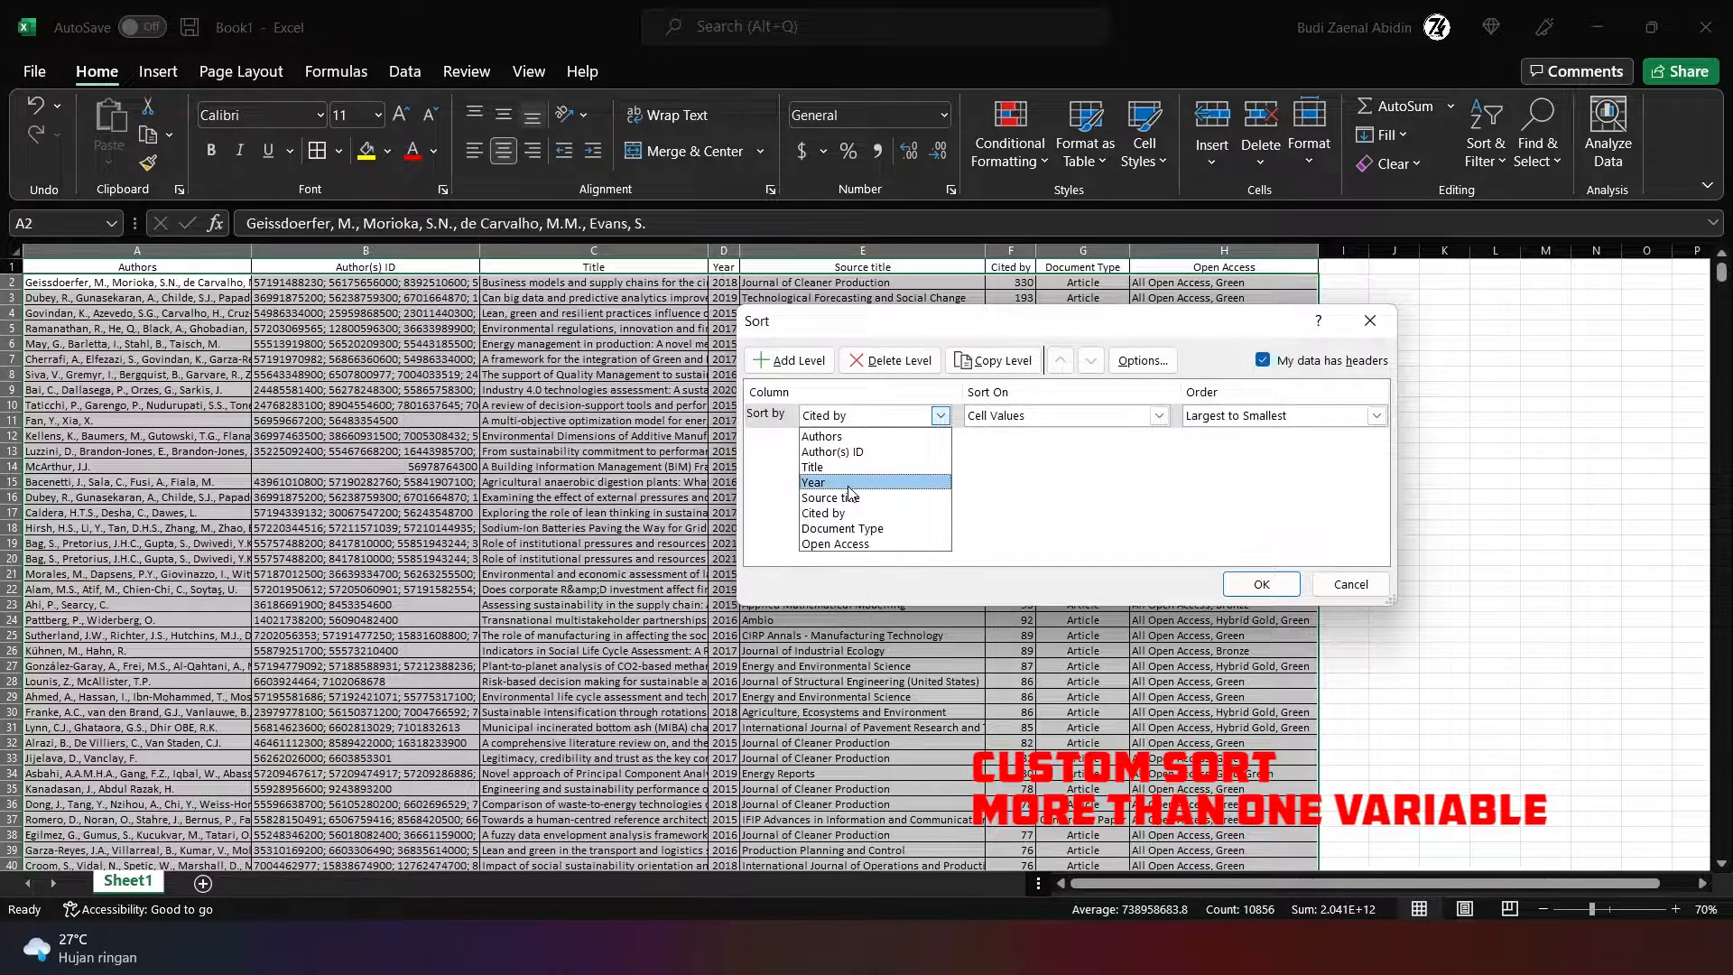
pyautogui.click(849, 484)
pyautogui.click(1282, 417)
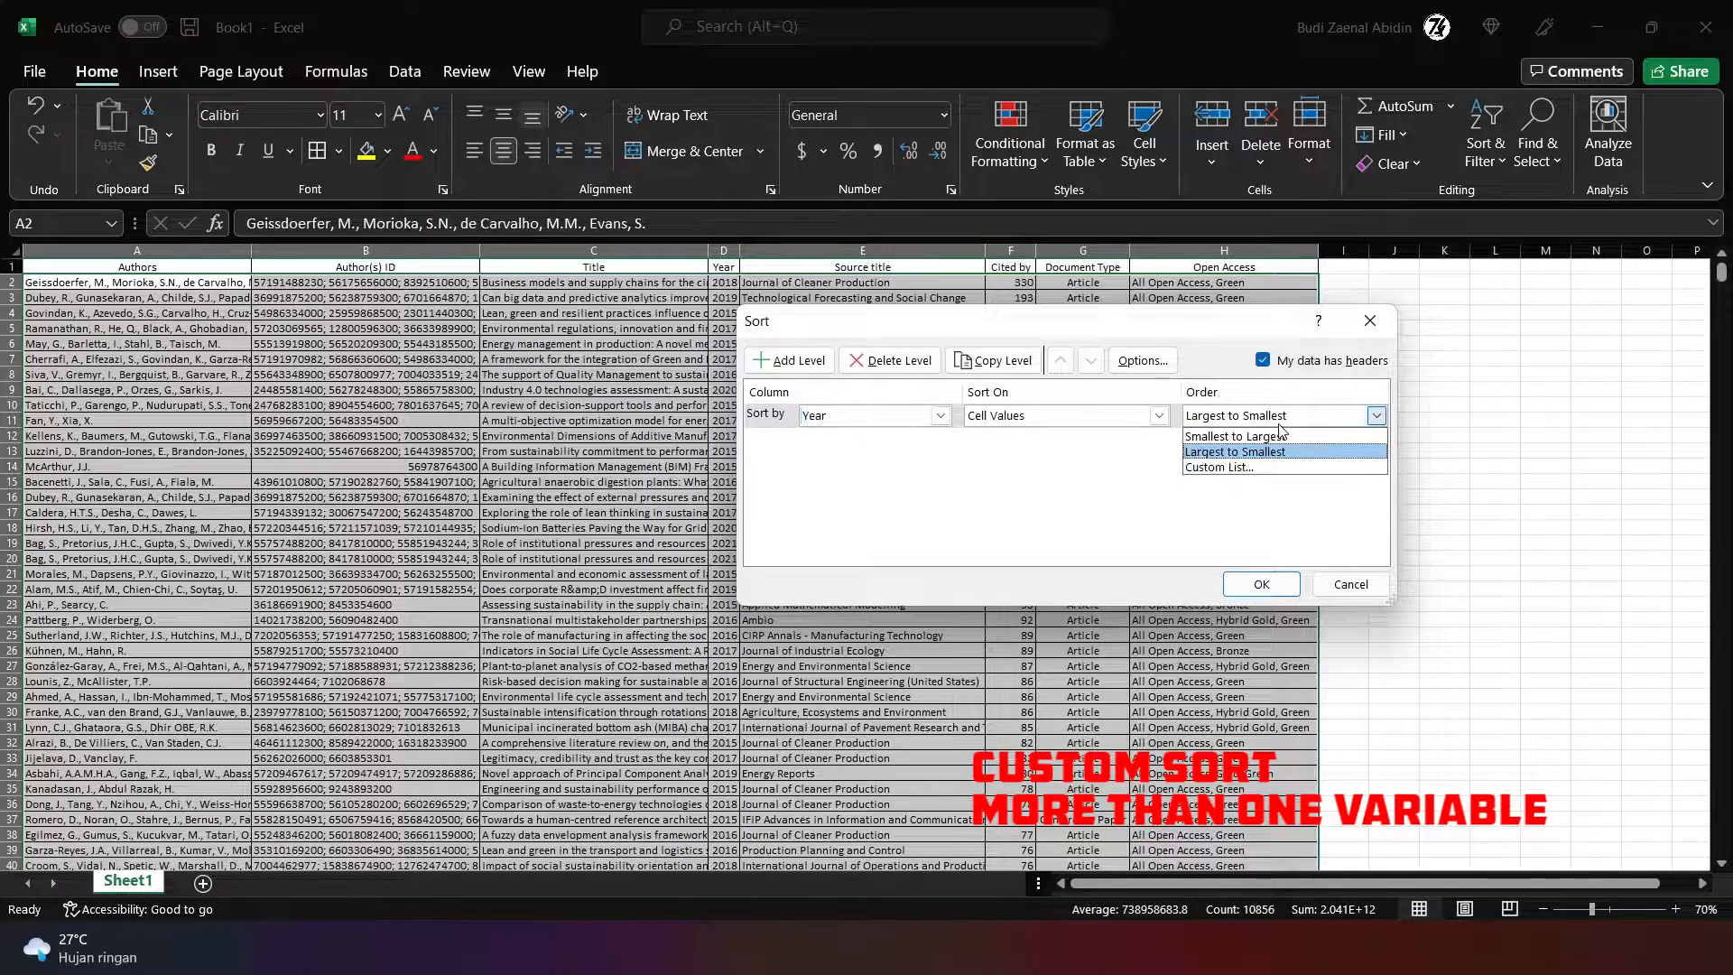
pyautogui.click(1249, 437)
pyautogui.click(1281, 585)
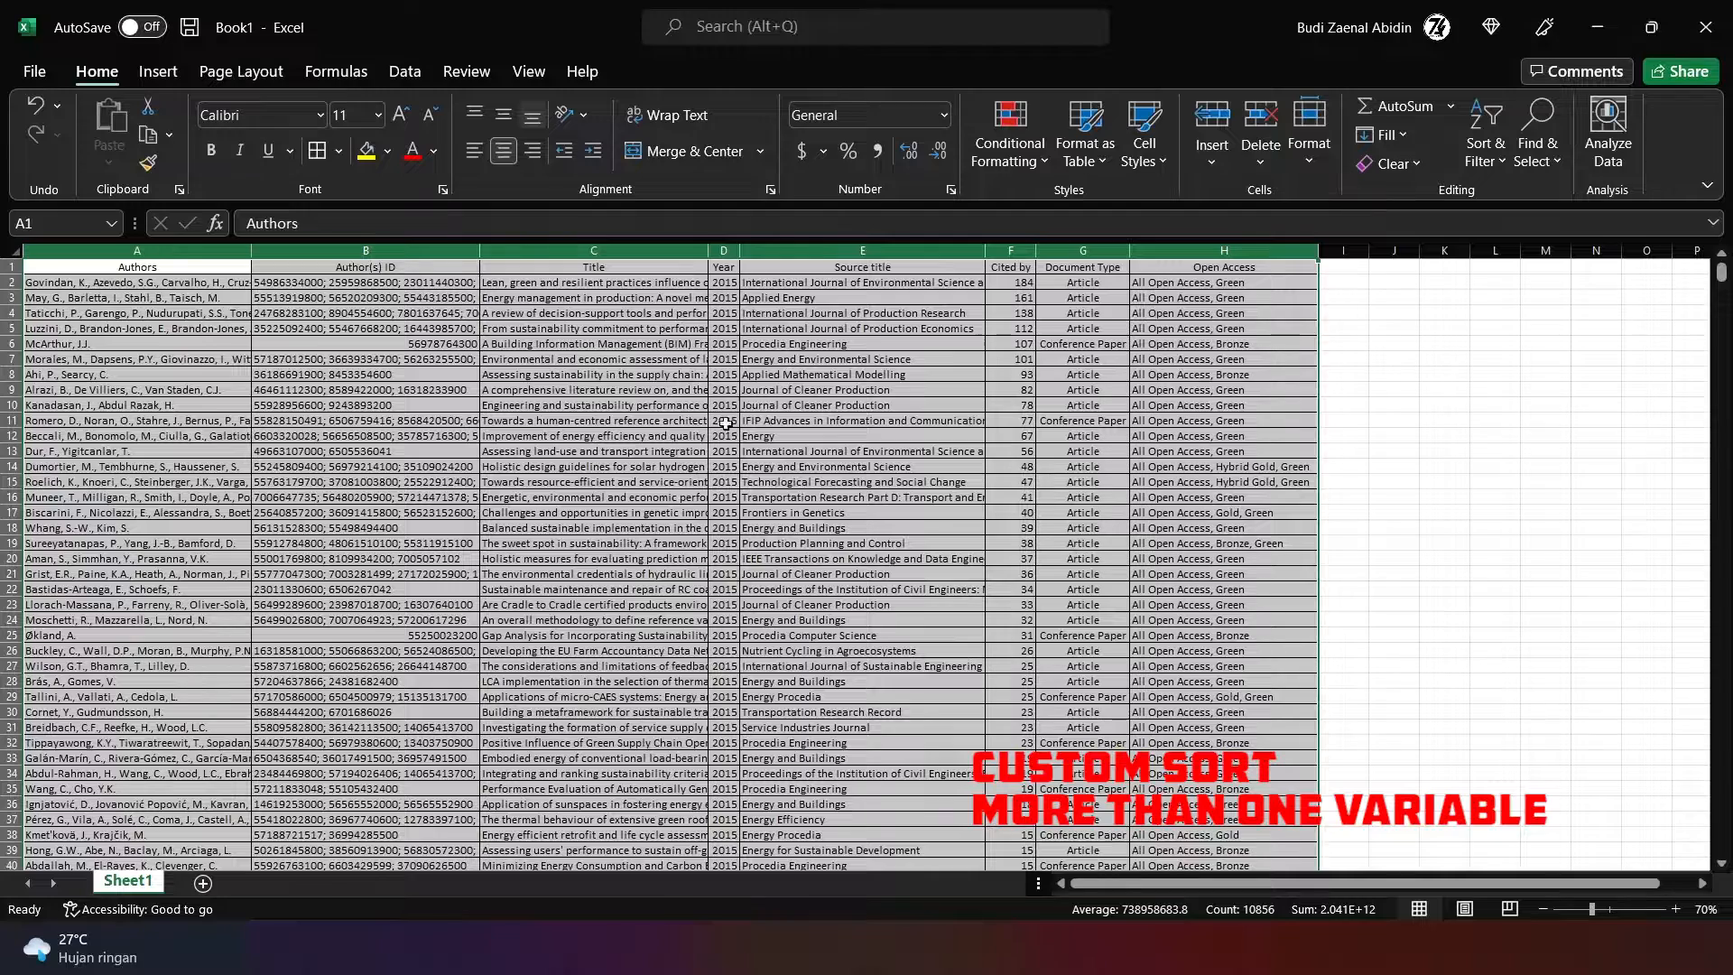
# Step: Add Cited by, largest to smallest, as a second custom sort level under Year and apply the sort
pyautogui.click(1480, 161)
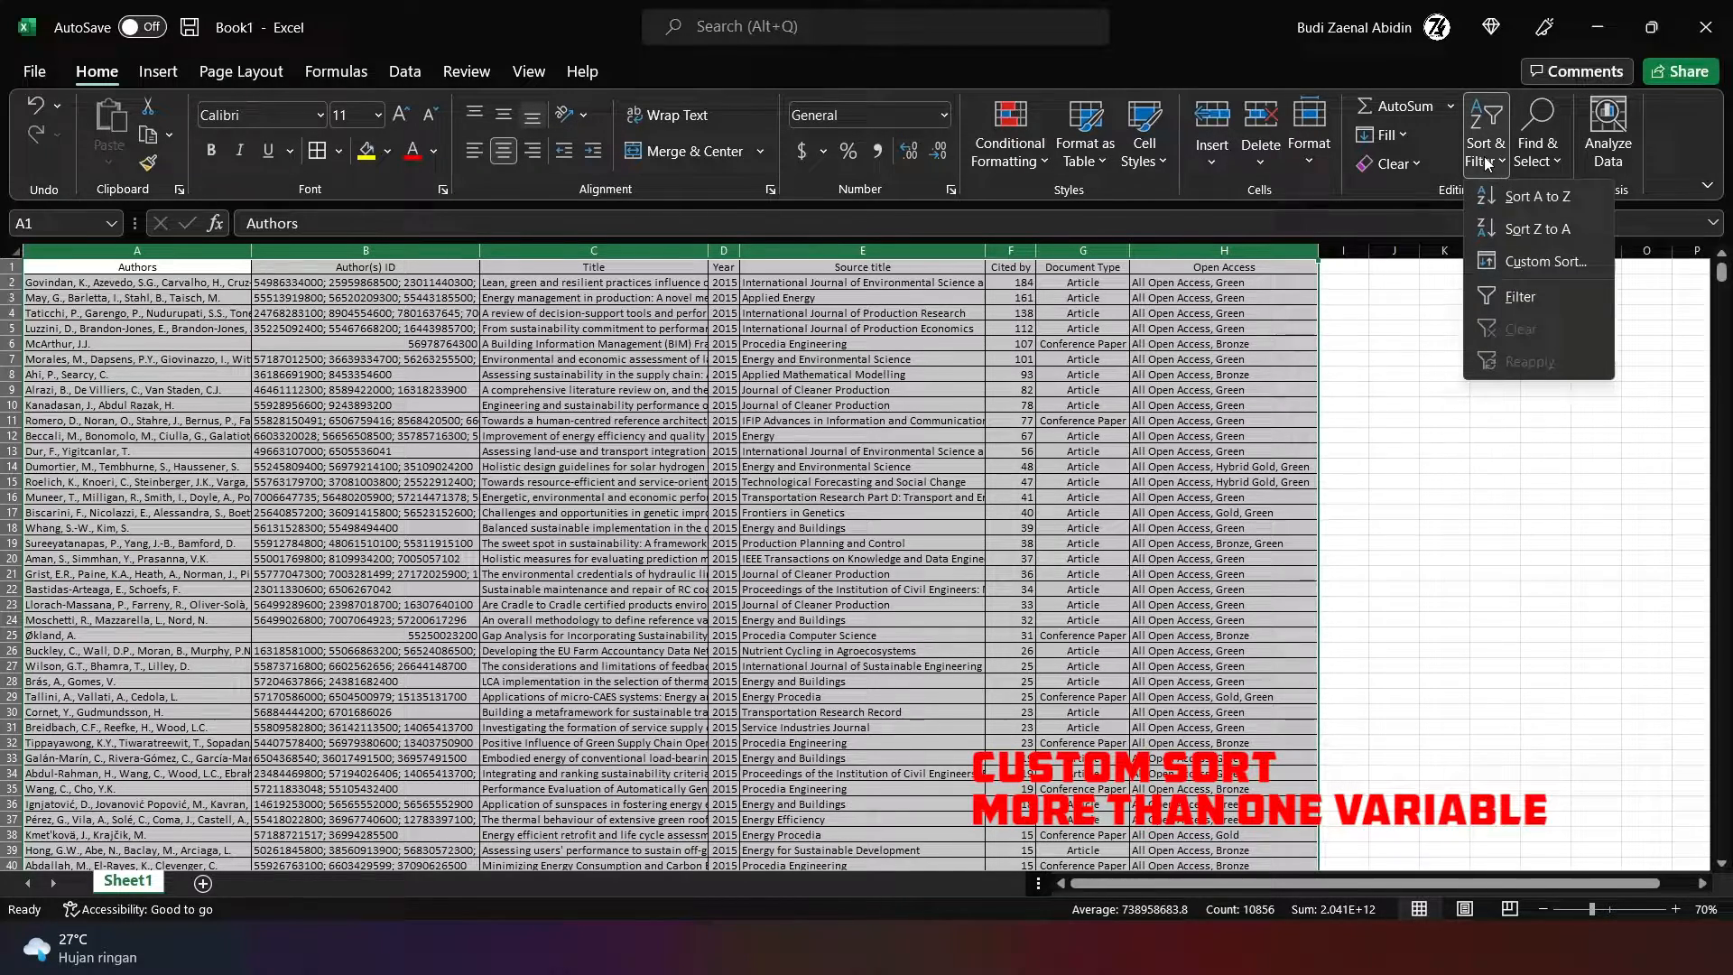
pyautogui.click(1520, 262)
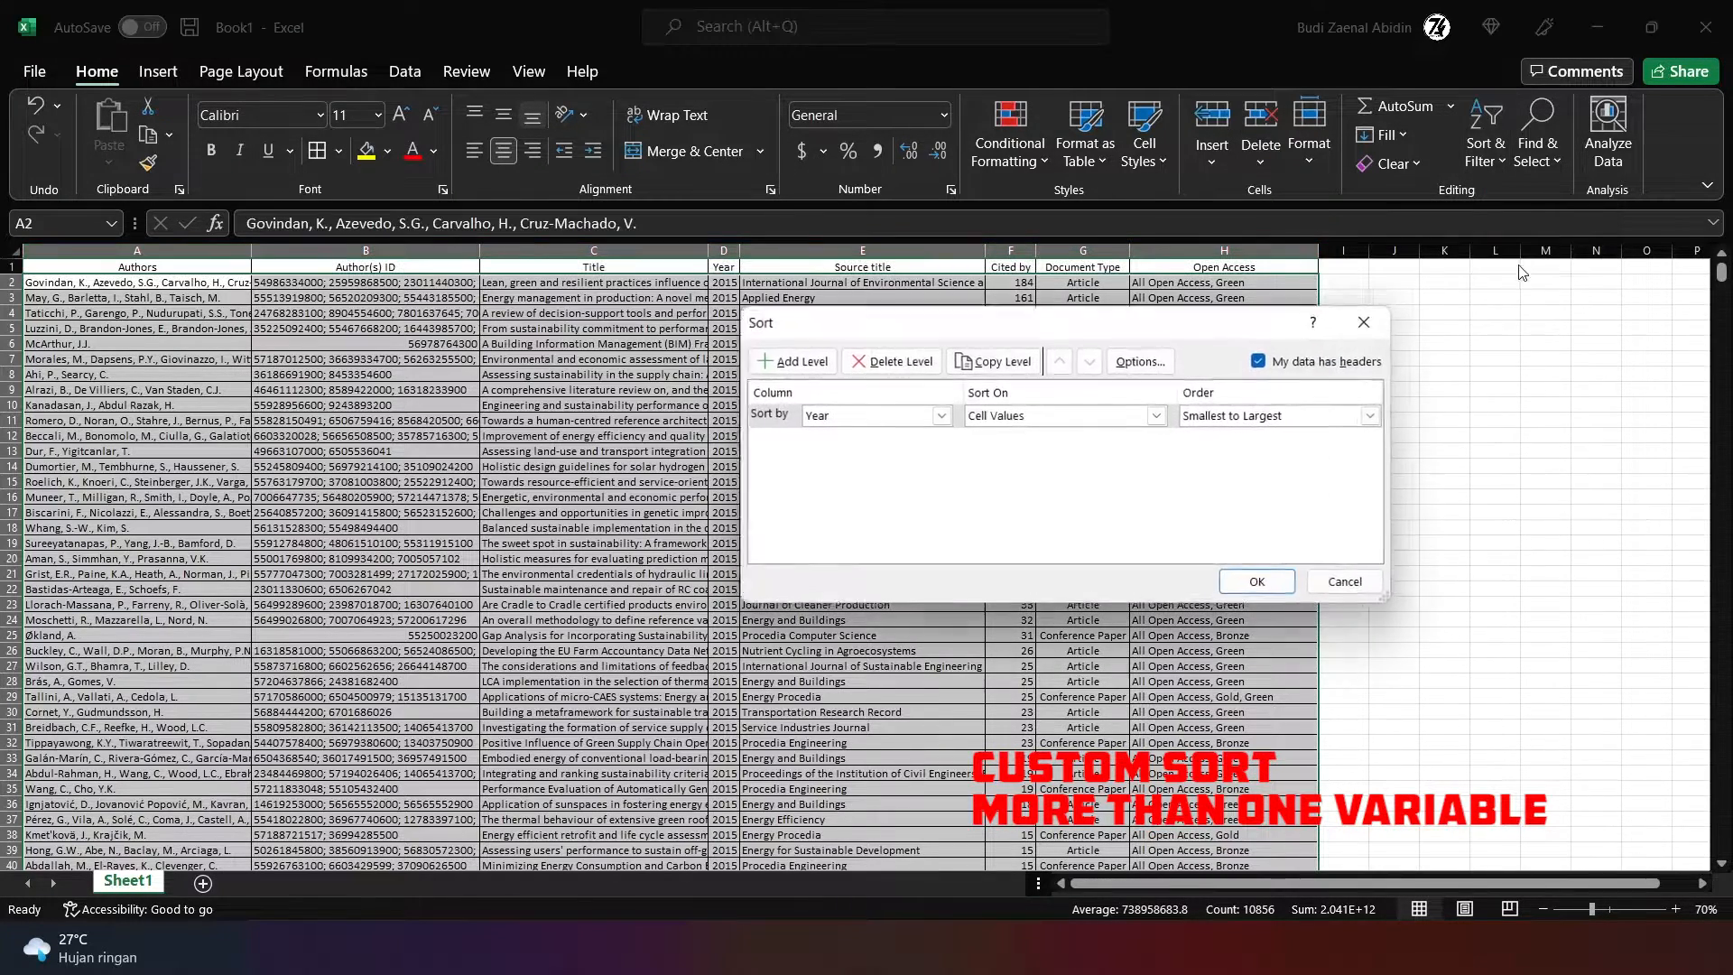
pyautogui.click(783, 361)
pyautogui.click(939, 439)
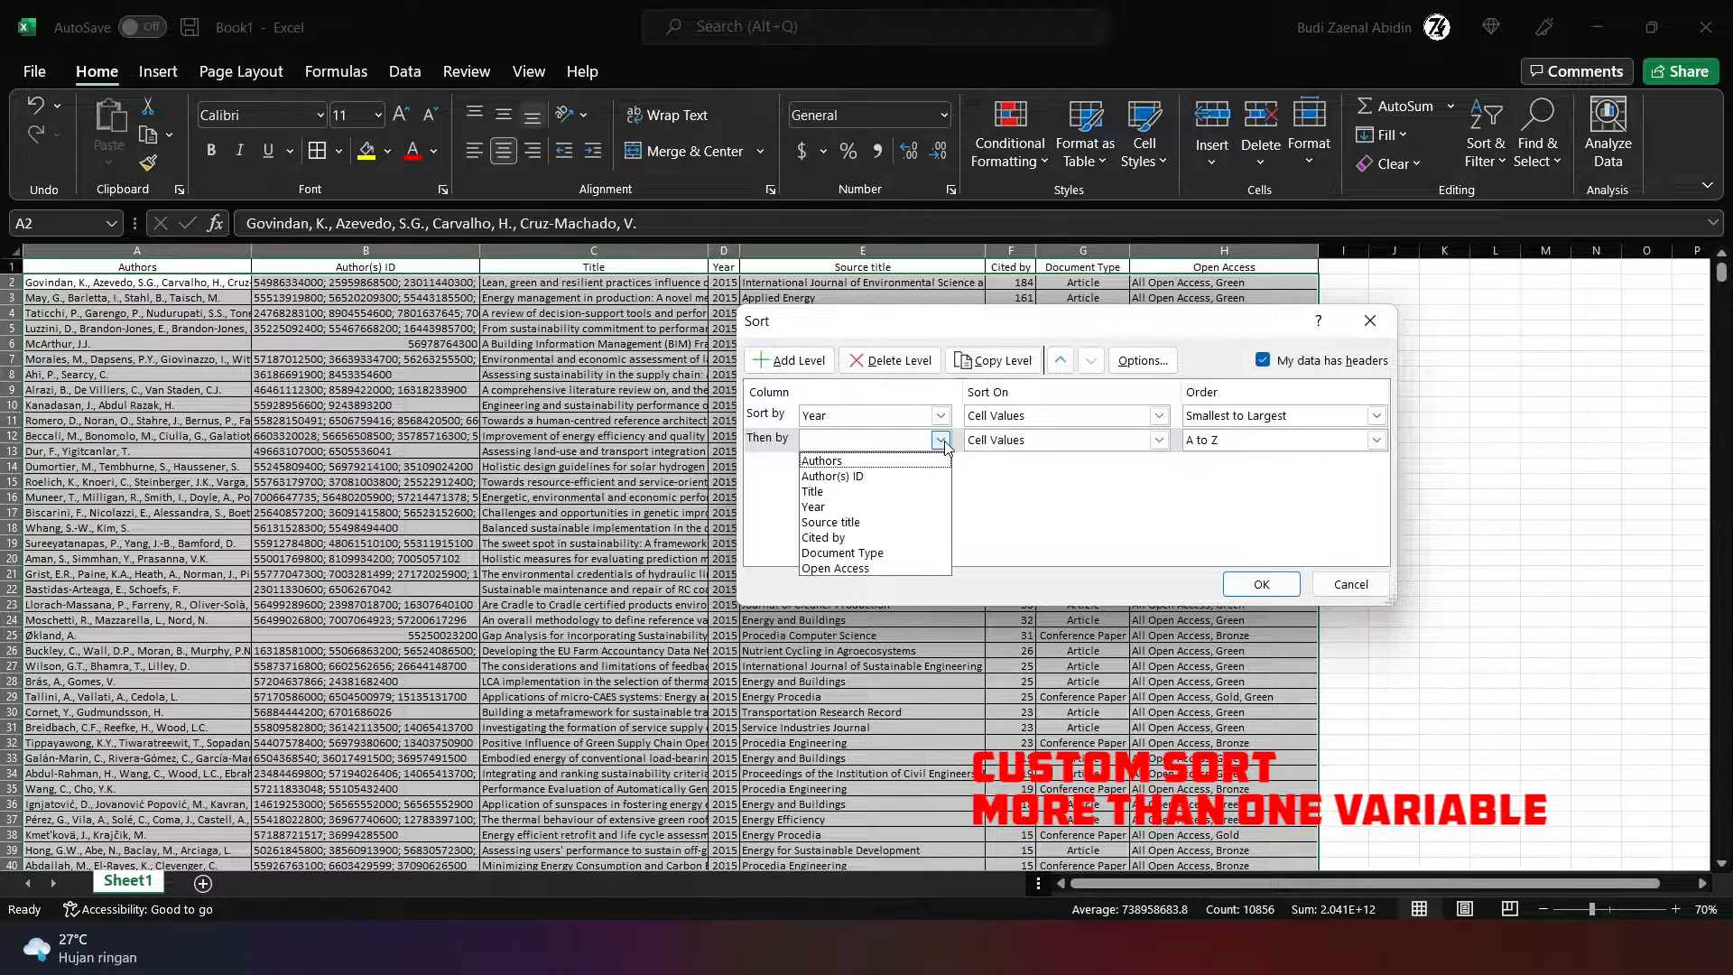
pyautogui.click(832, 539)
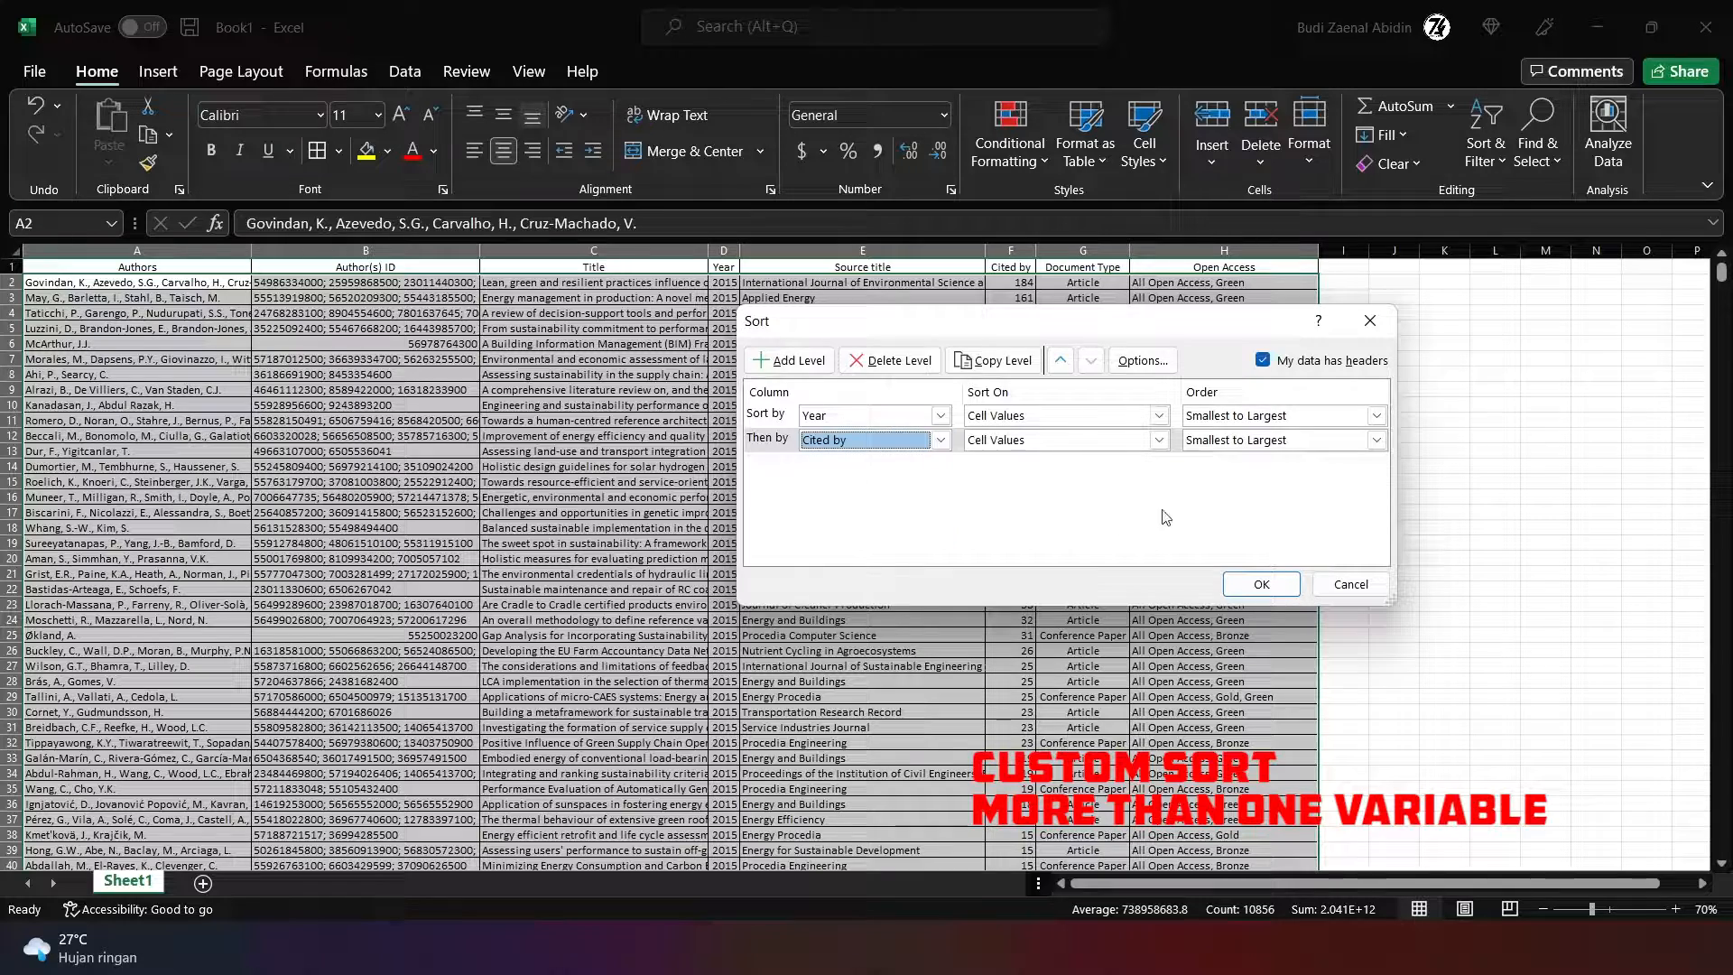
pyautogui.click(1258, 446)
pyautogui.click(1254, 472)
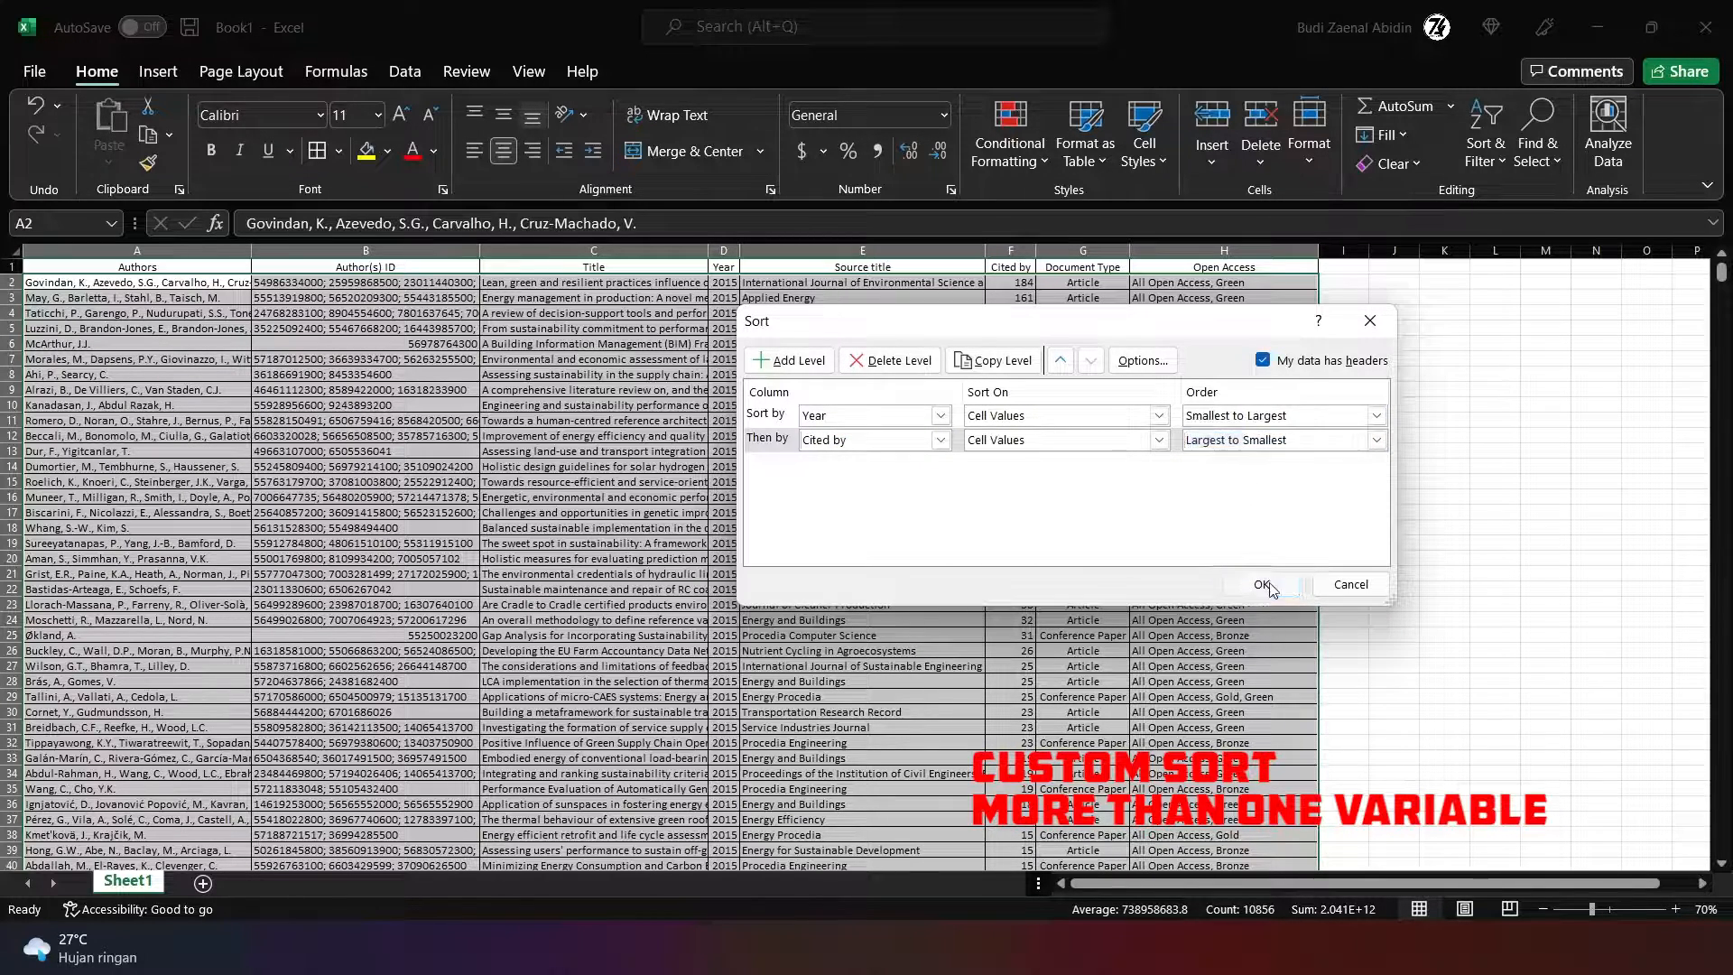
pyautogui.click(1264, 585)
# Step: Examine the Year and Cited by columns to check how citations are ordered within each year
pyautogui.click(724, 283)
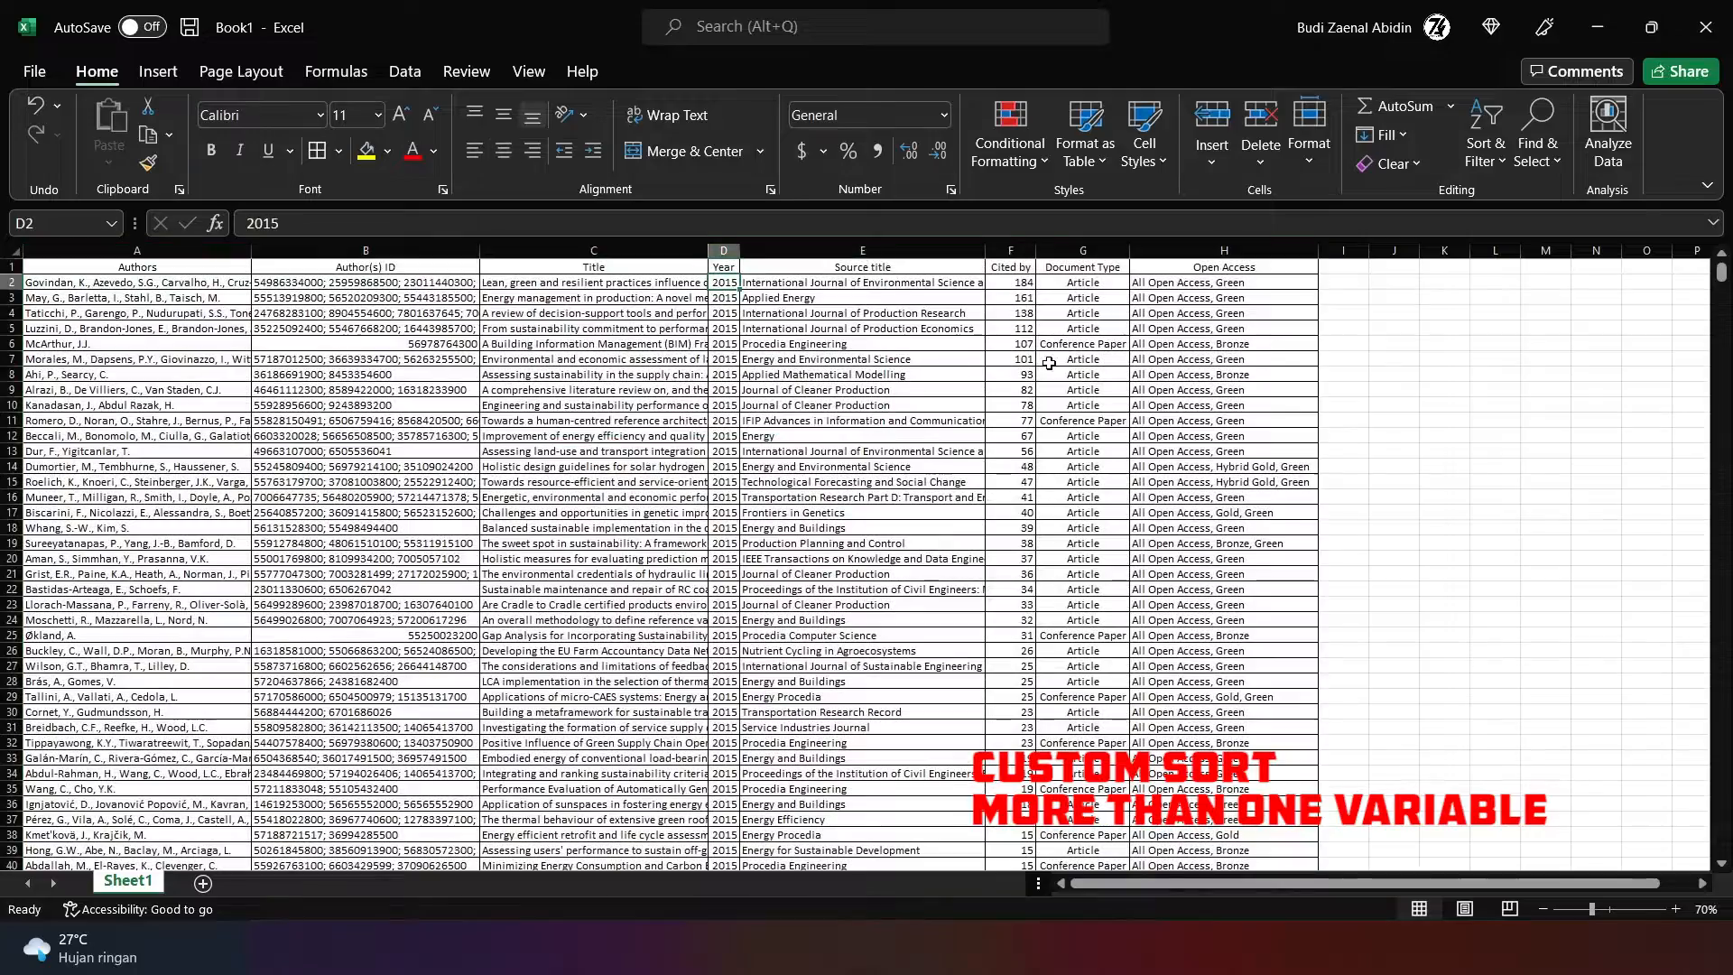
pyautogui.click(1019, 293)
pyautogui.scroll(-7, 955, 452)
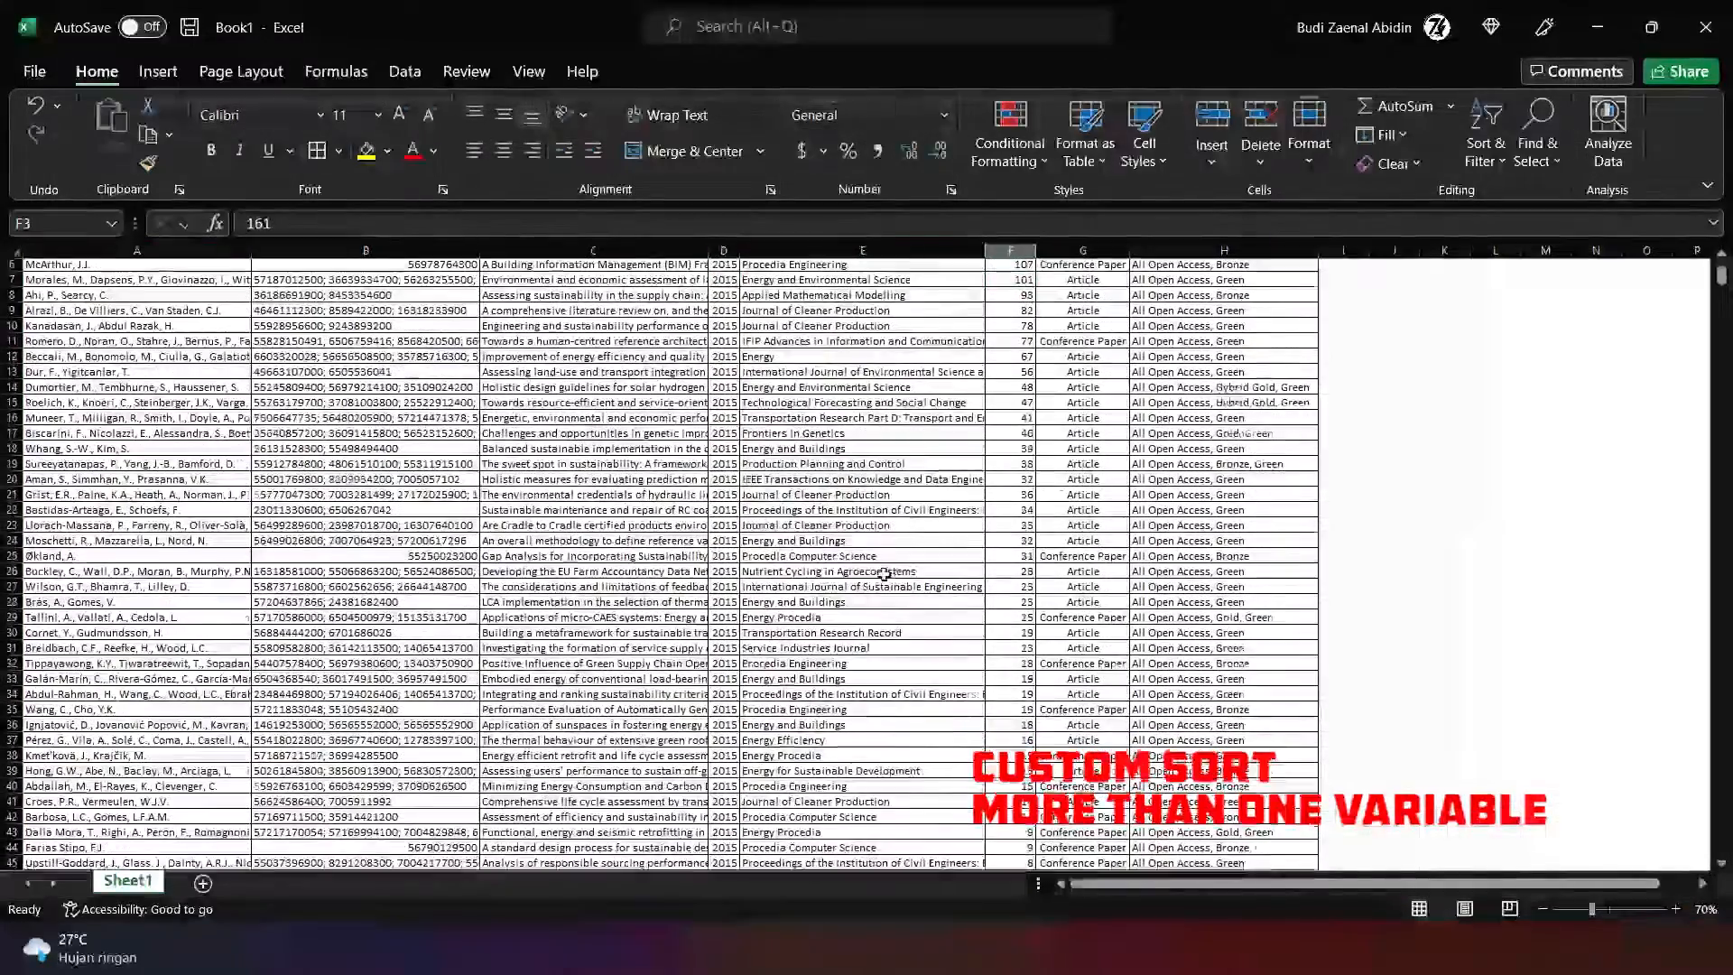
pyautogui.scroll(-5, 877, 582)
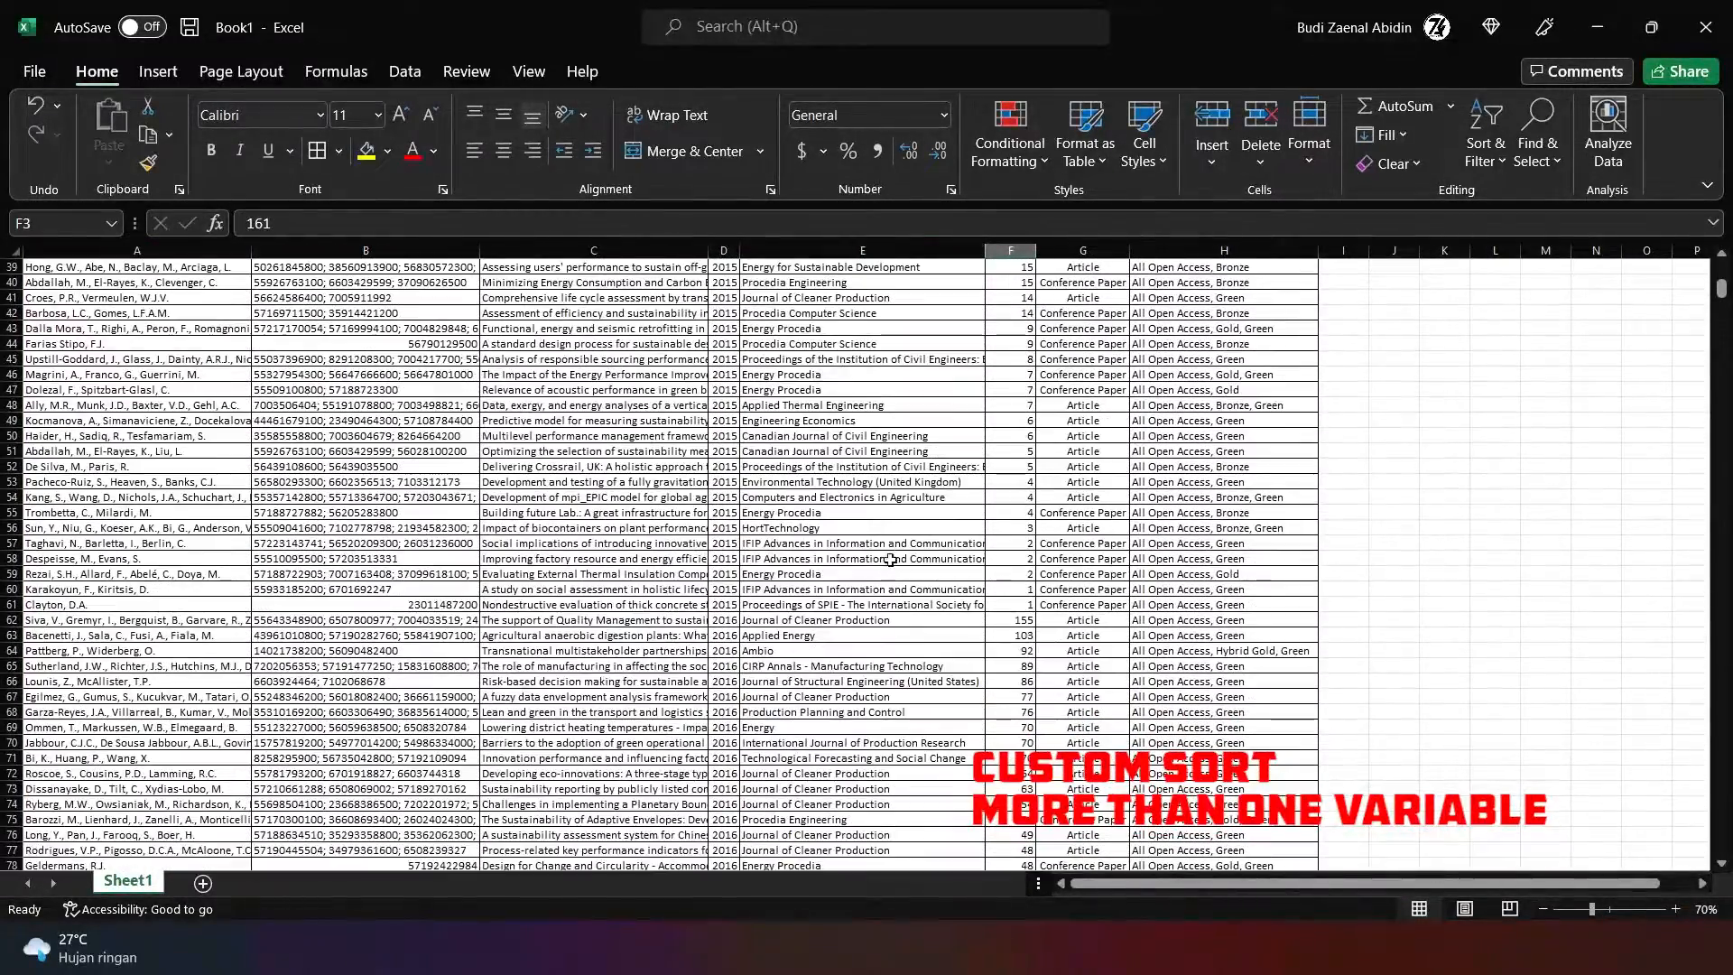
pyautogui.moveTo(724, 620); pyautogui.dragTo(1083, 621)
pyautogui.click(1022, 619)
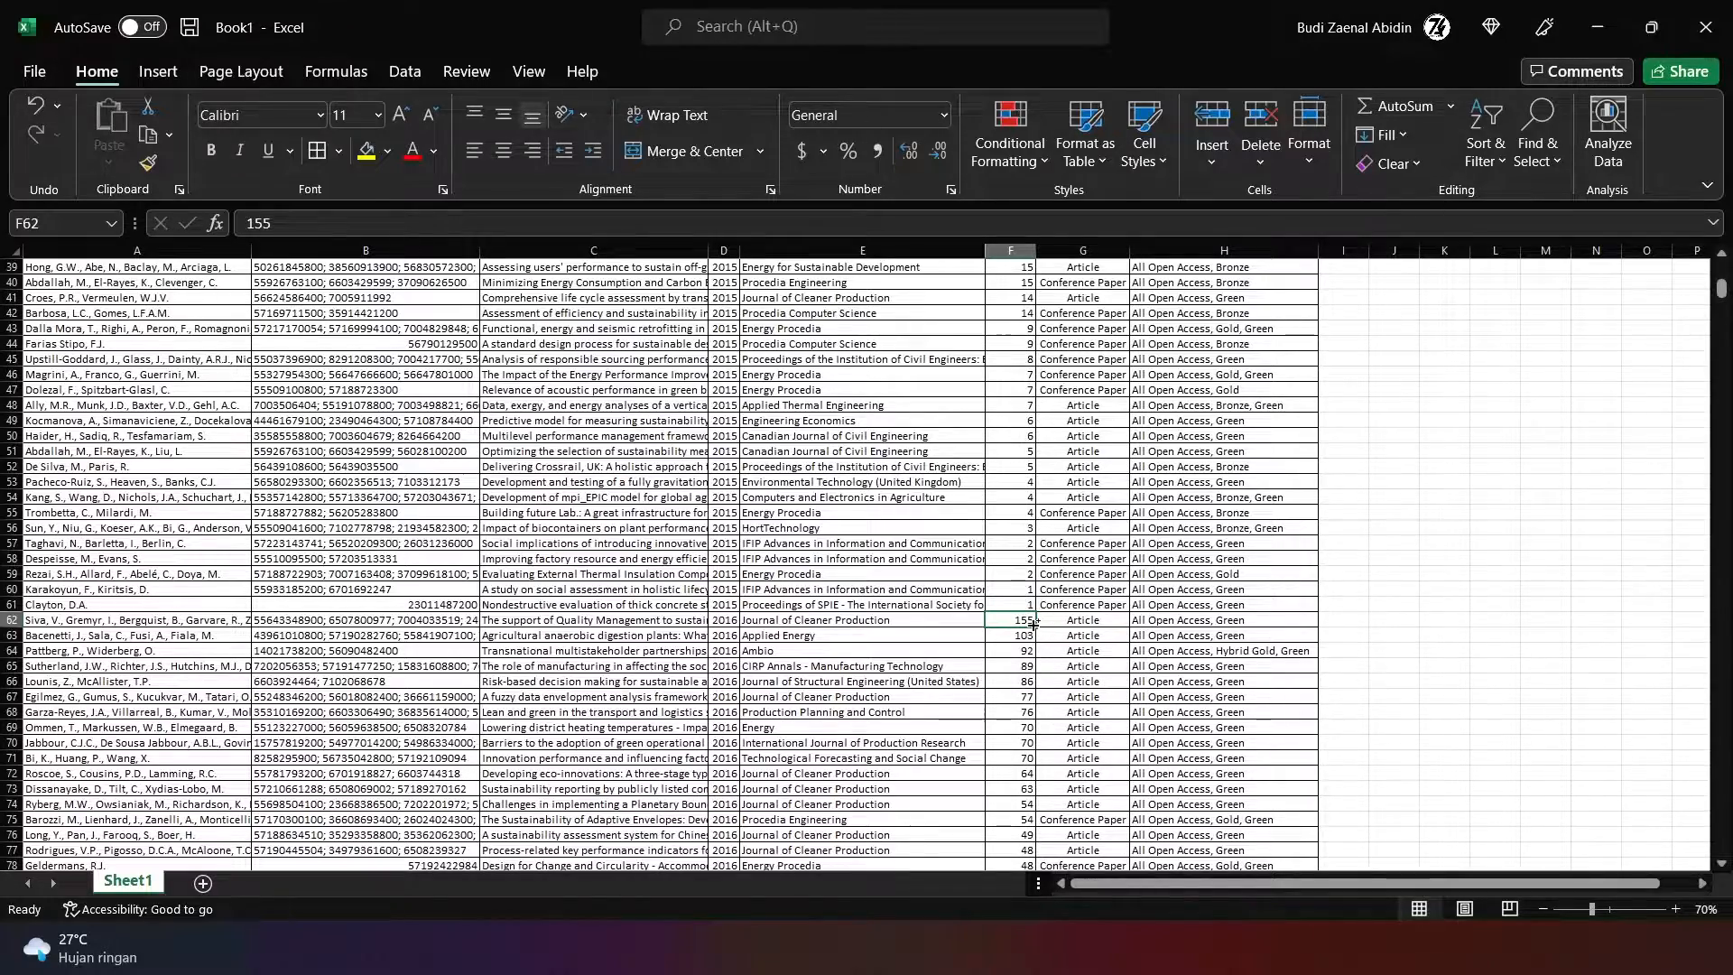
pyautogui.scroll(1, 1033, 623)
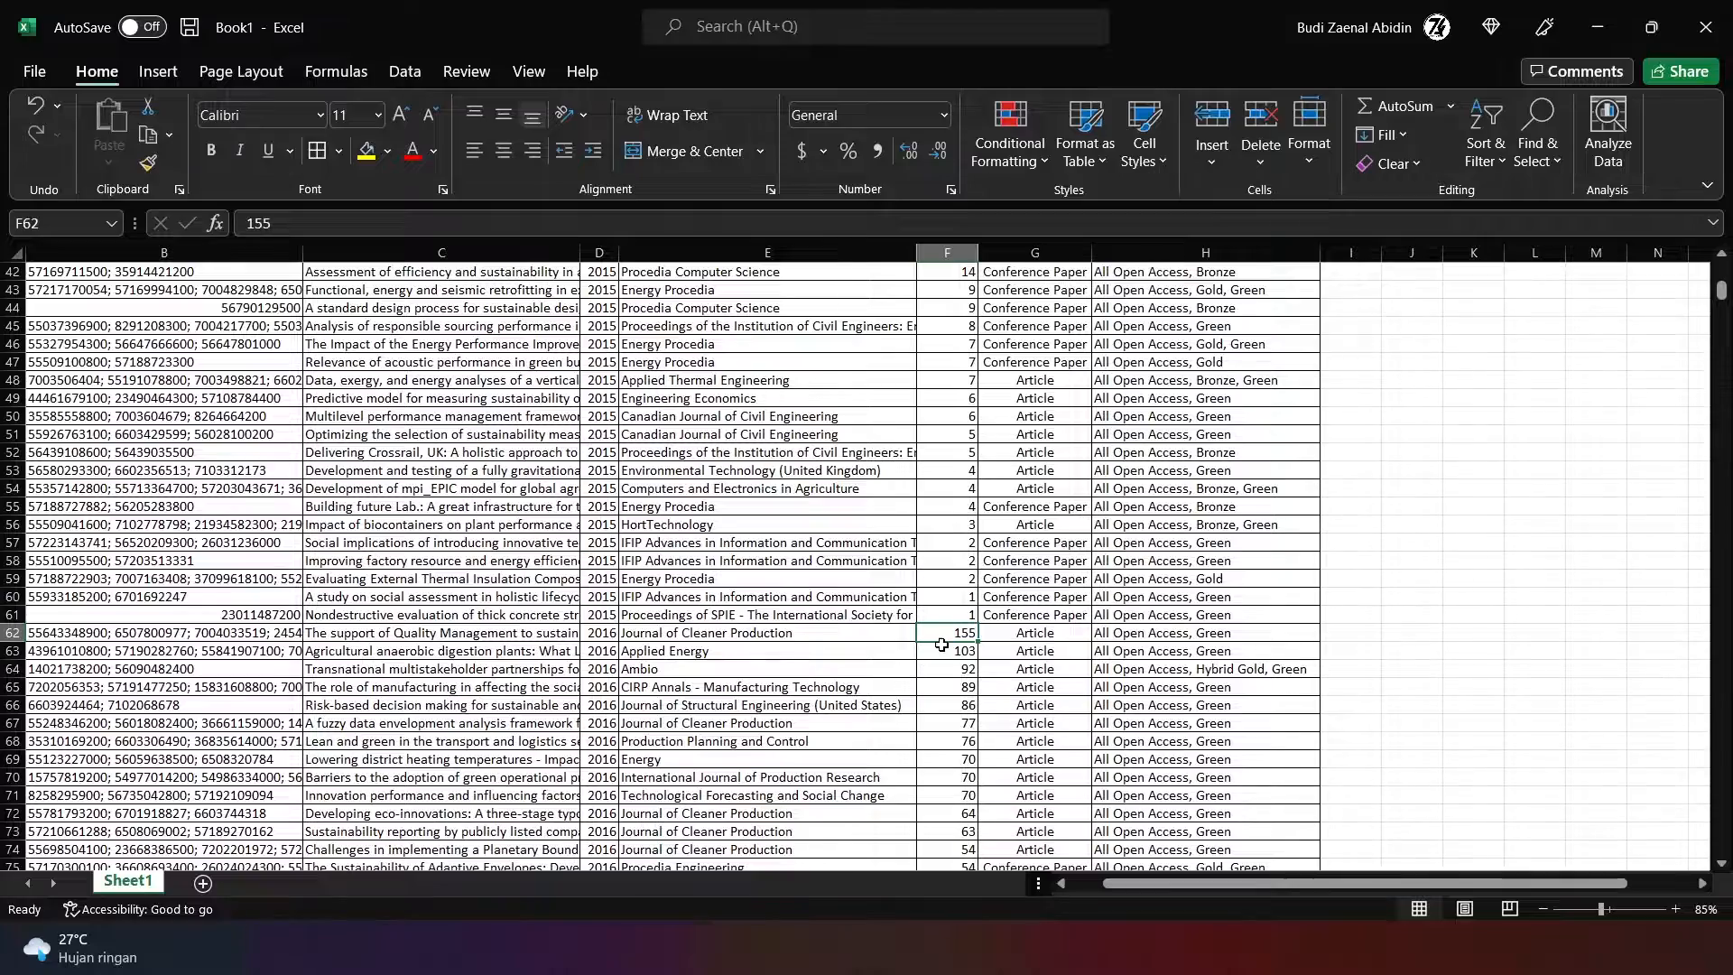
pyautogui.scroll(2, 942, 645)
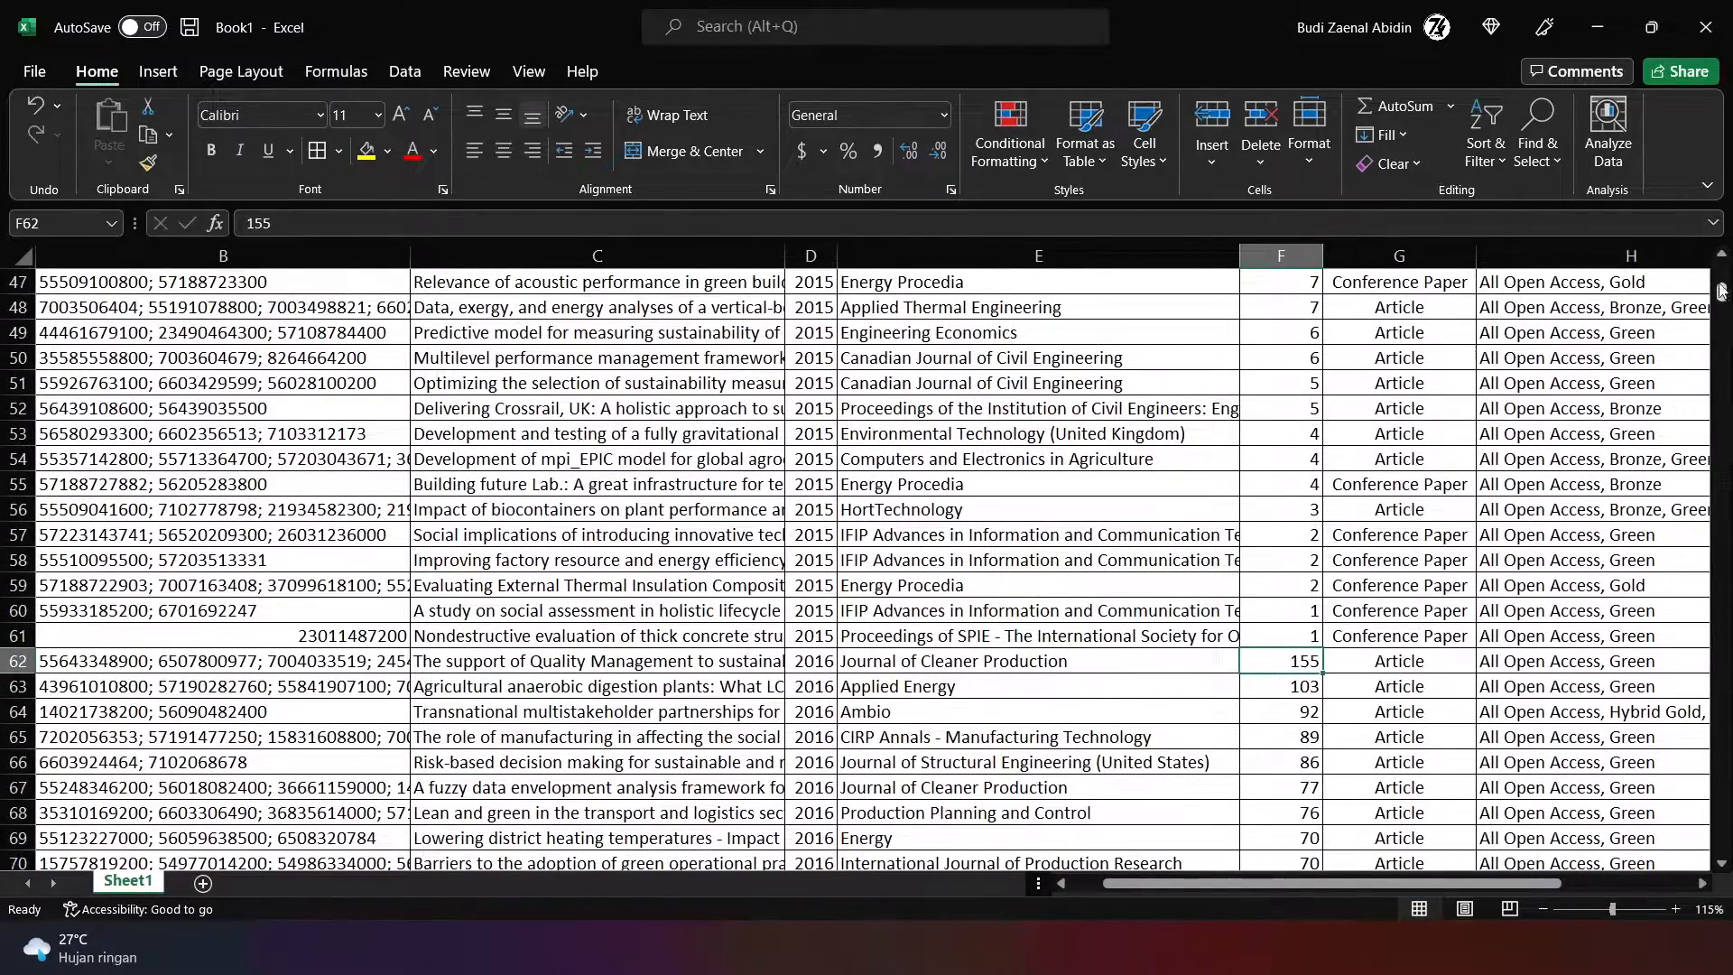
pyautogui.moveTo(1722, 291); pyautogui.dragTo(1721, 269)
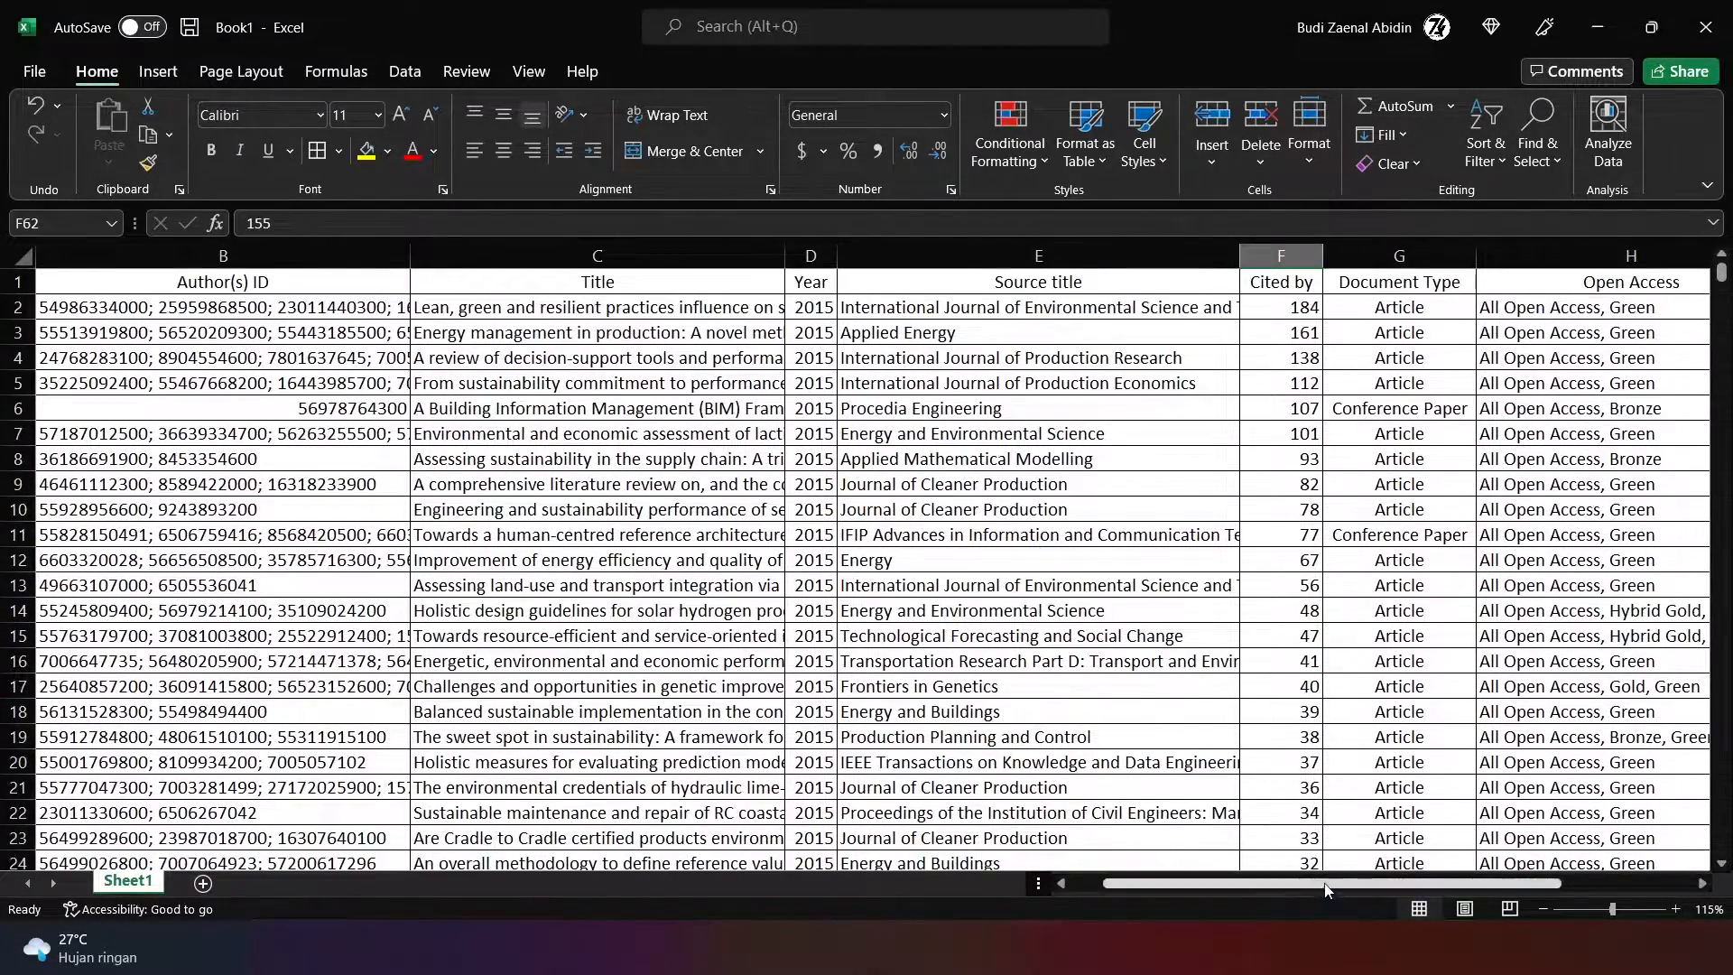
pyautogui.moveTo(1319, 883)
pyautogui.mouseDown()
pyautogui.moveTo(1244, 884)
pyautogui.moveTo(1319, 885)
pyautogui.mouseUp()
pyautogui.scroll(-1, 1526, 904)
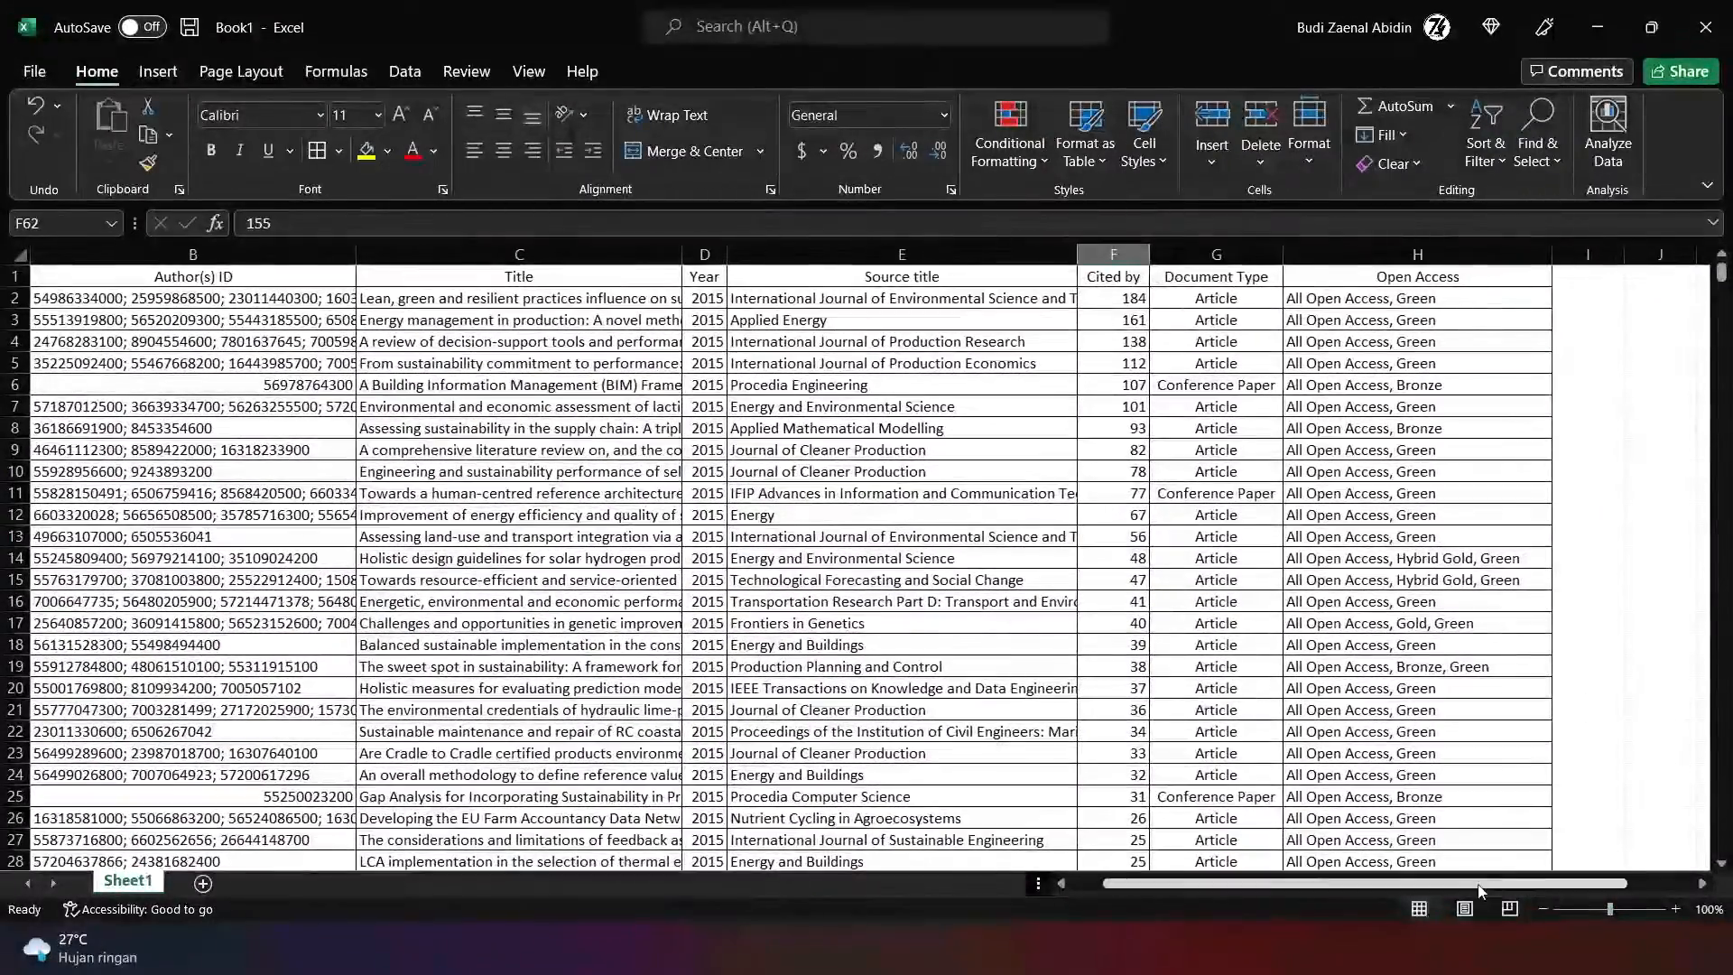
pyautogui.moveTo(1478, 886); pyautogui.dragTo(1441, 886)
pyautogui.click(1544, 909)
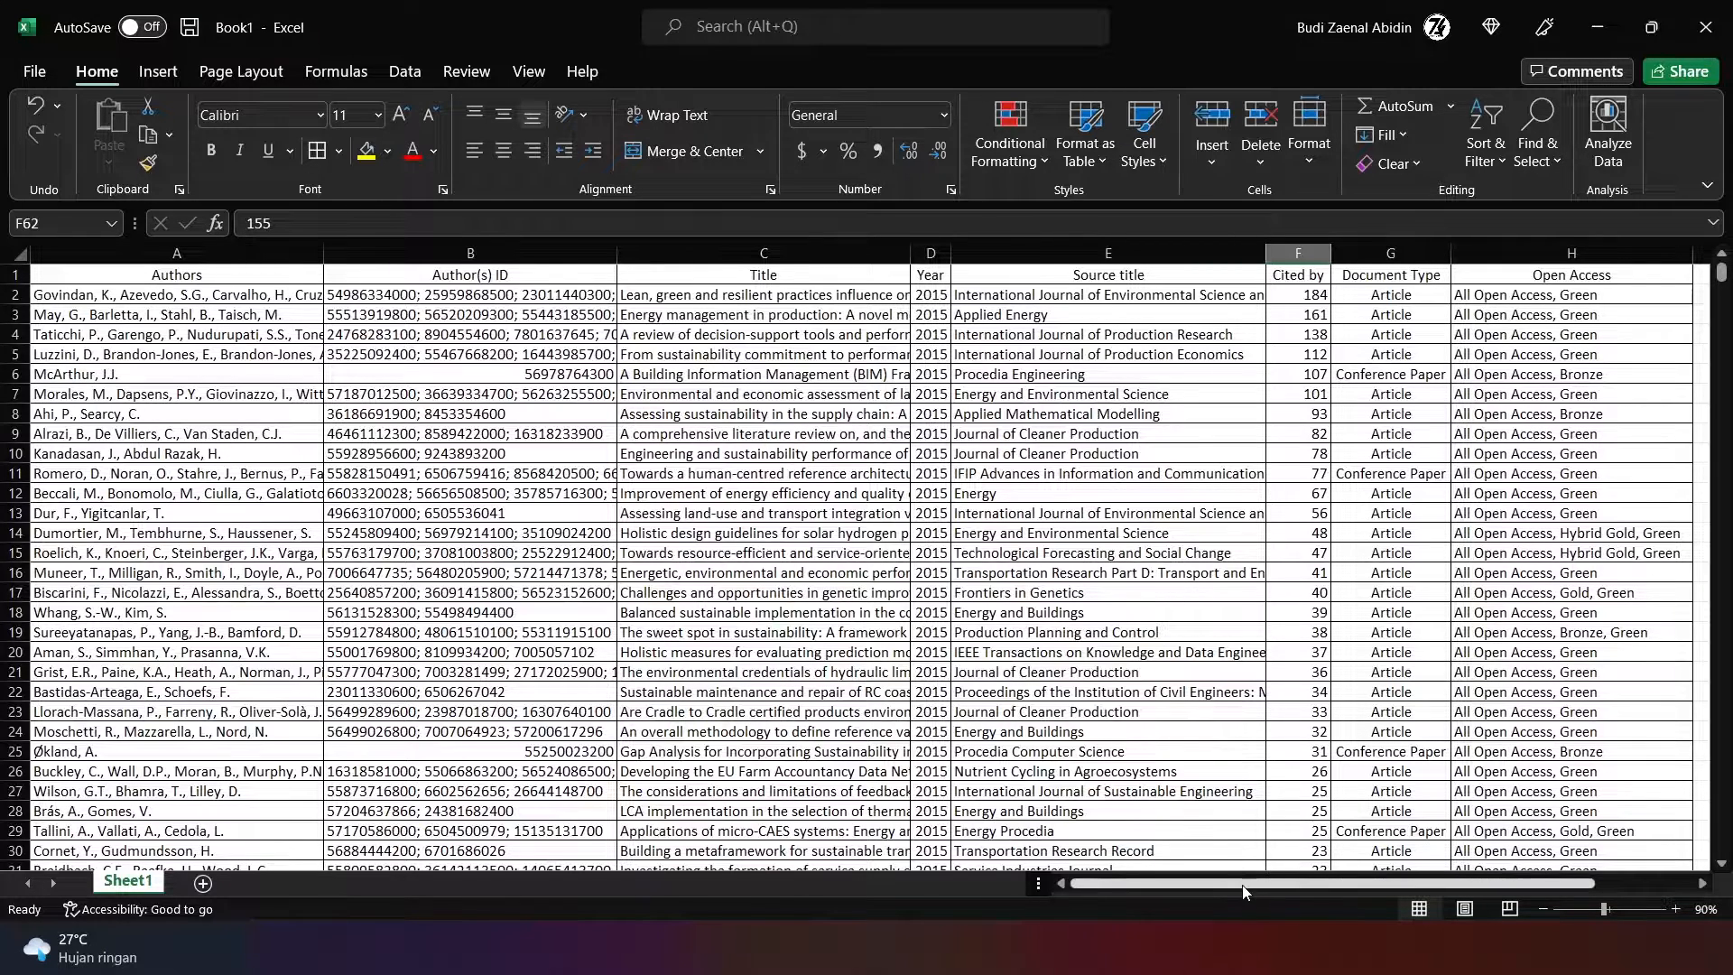
# Step: Freeze panes at cell B2 to lock the header row and the Authors column, and check the result through the rows
pyautogui.click(67, 300)
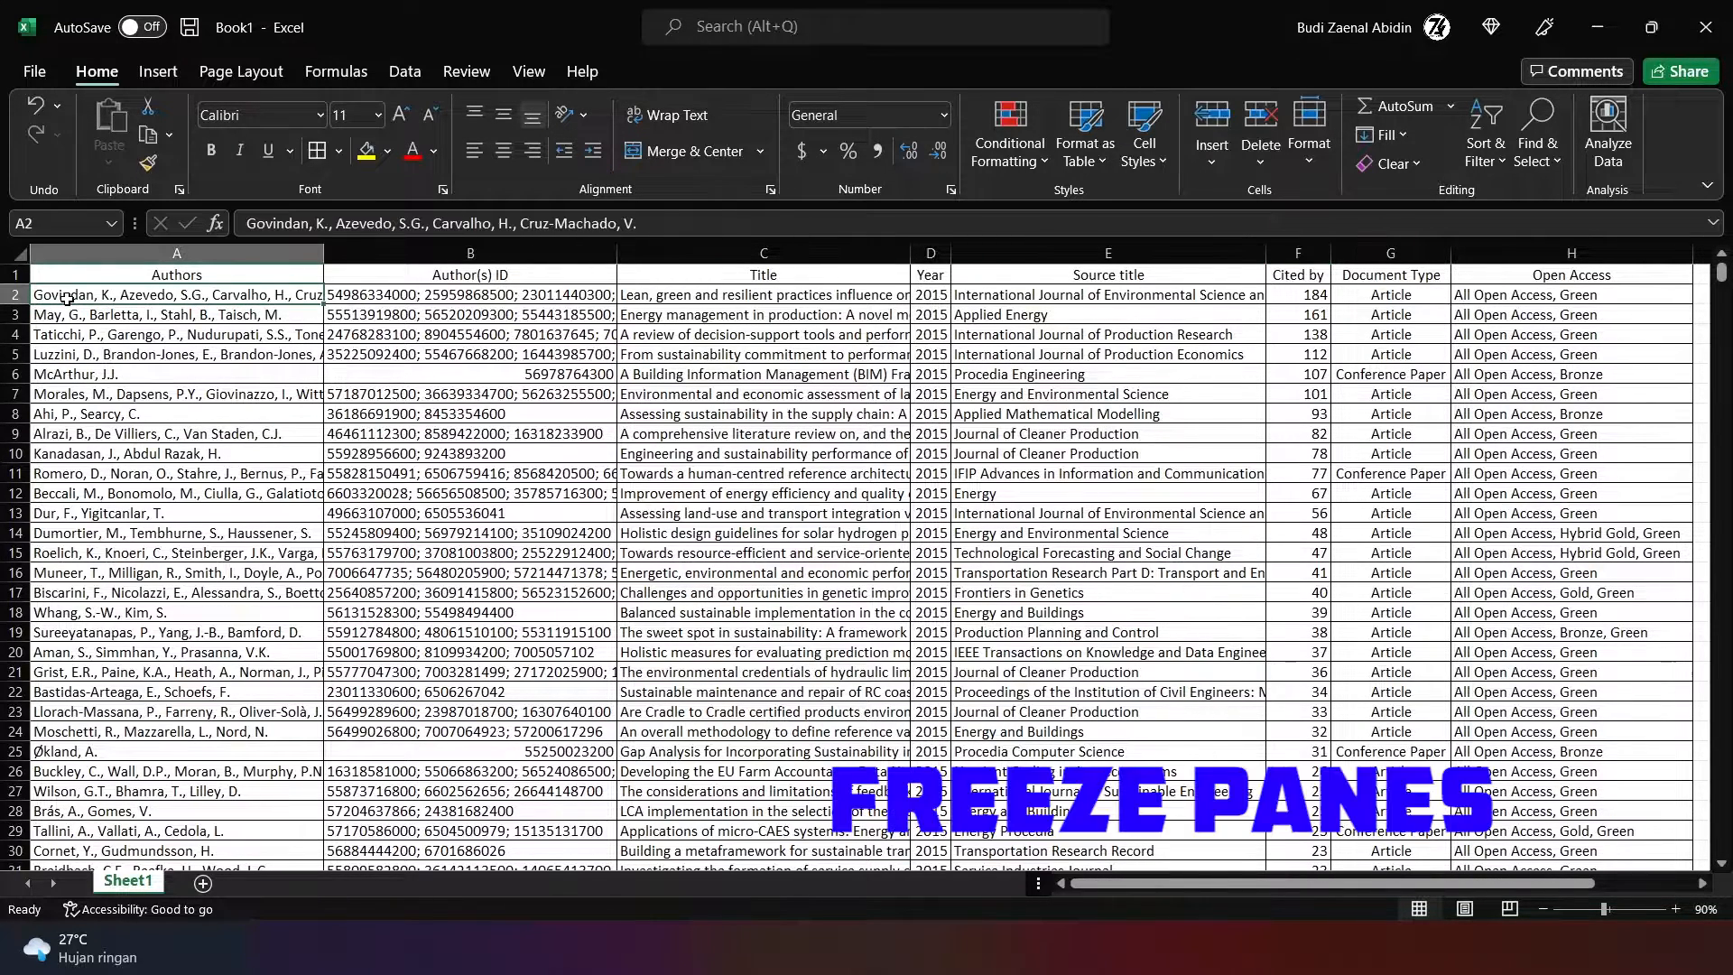
pyautogui.click(356, 296)
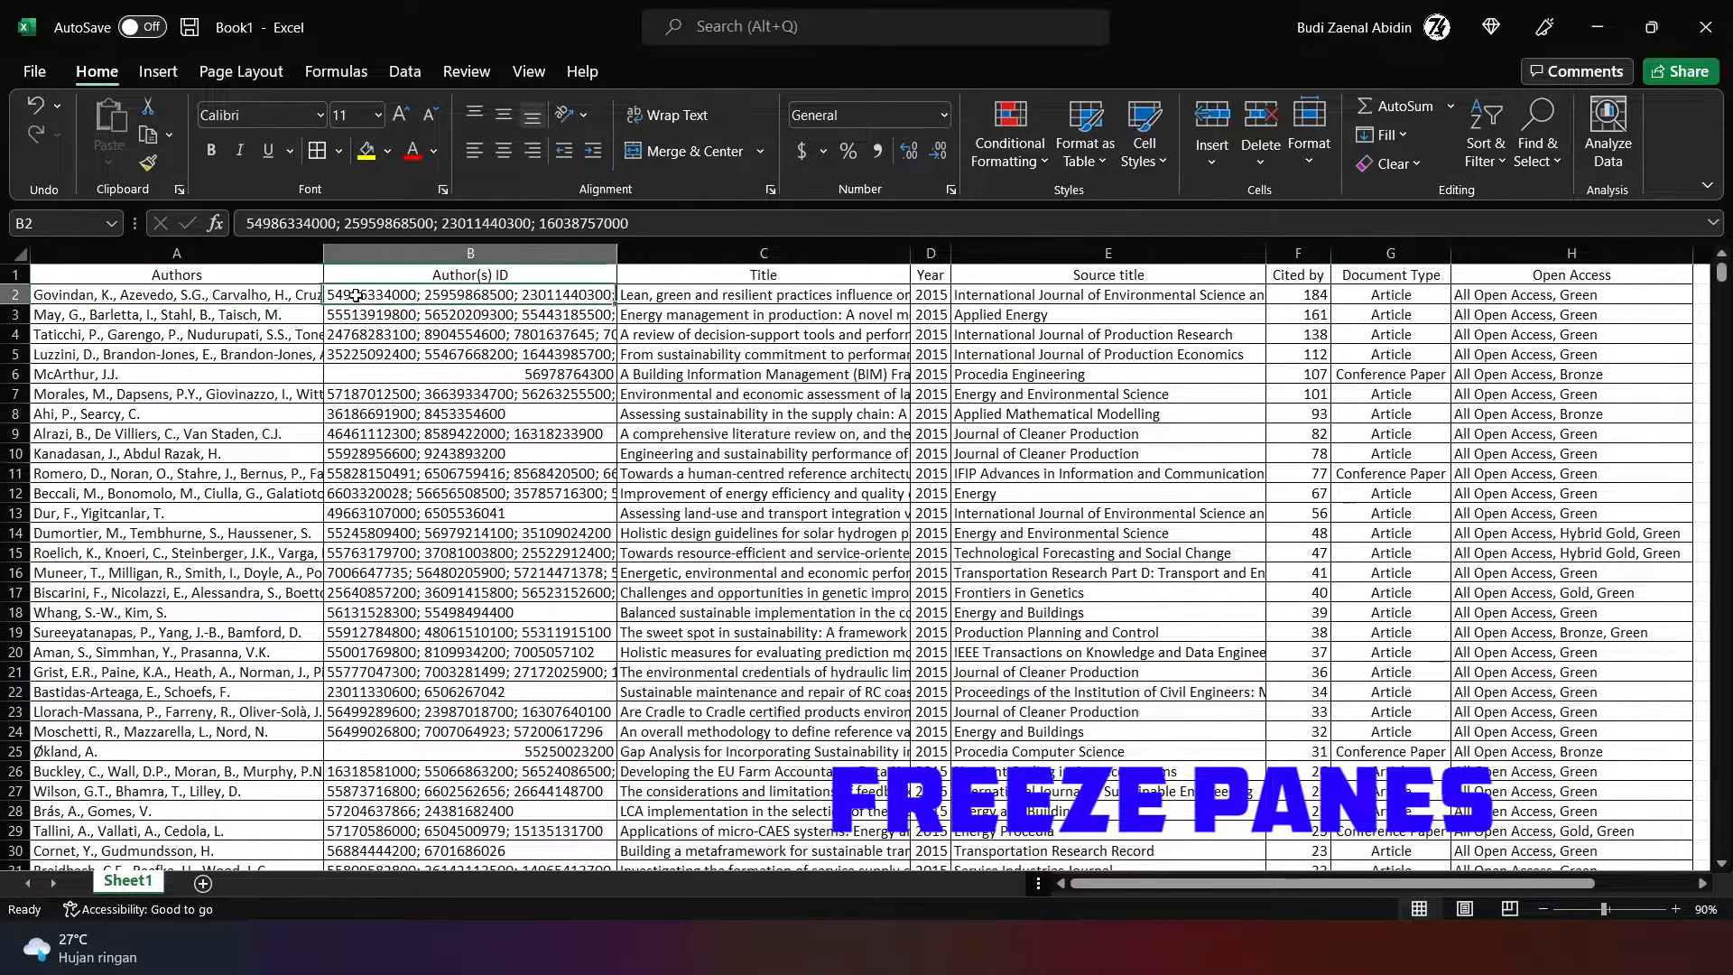
pyautogui.click(523, 74)
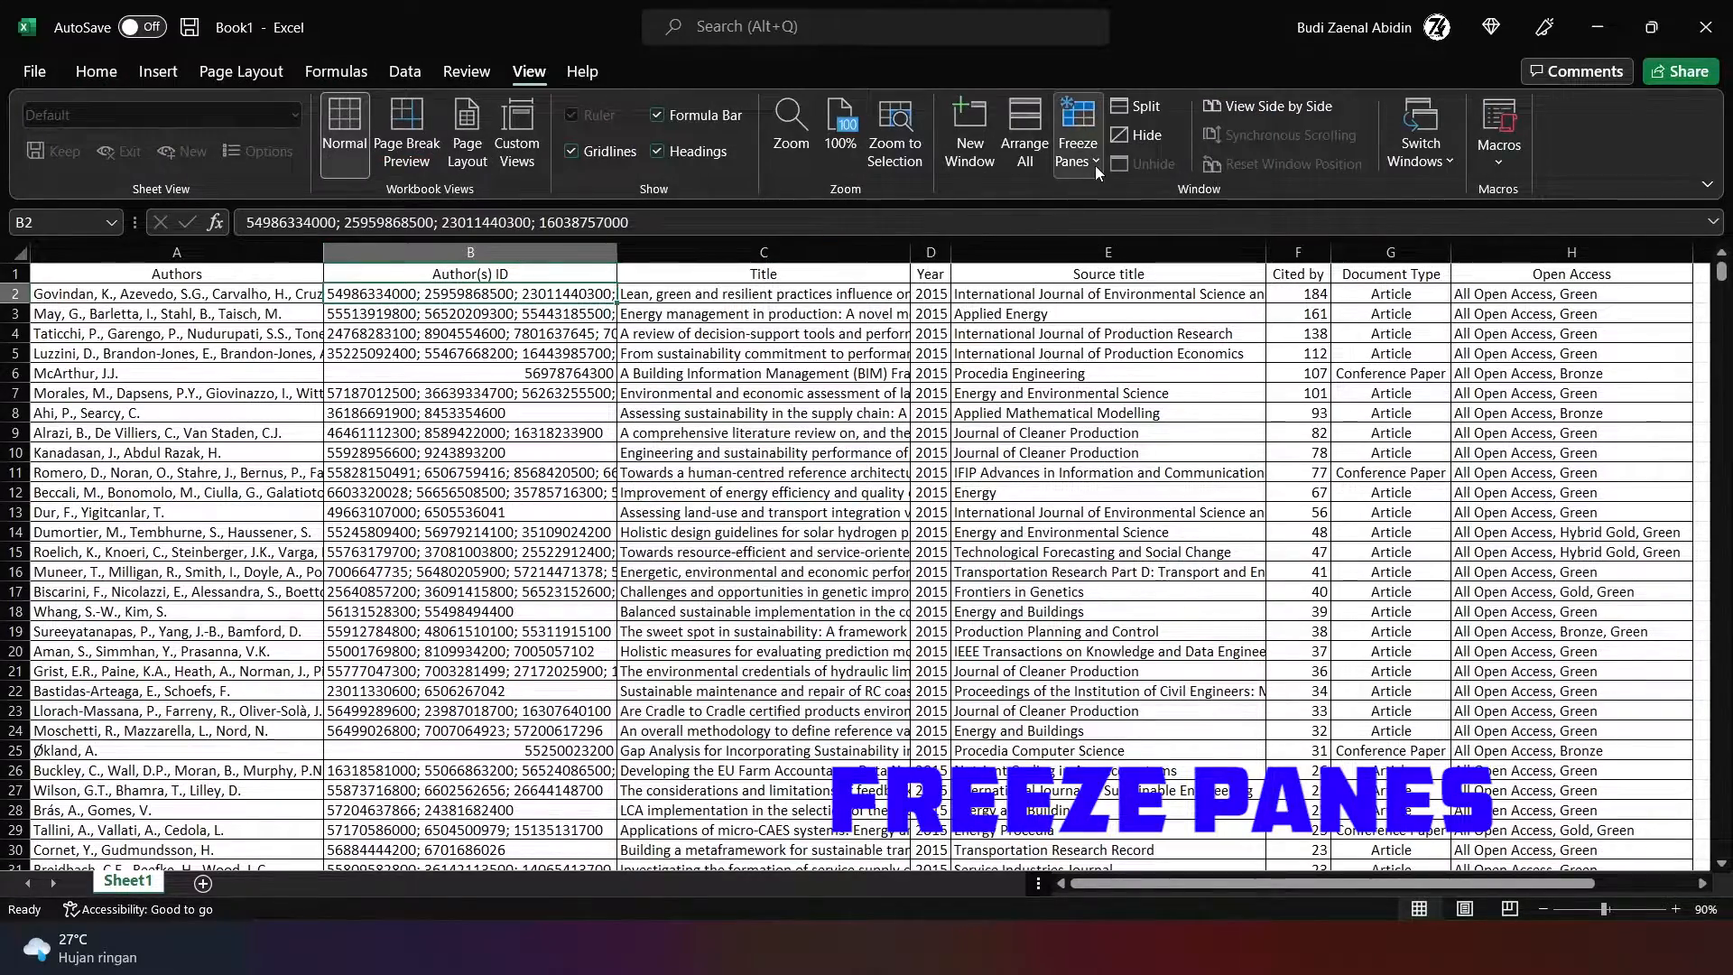
pyautogui.click(1095, 138)
pyautogui.click(1122, 217)
pyautogui.scroll(-3, 699, 413)
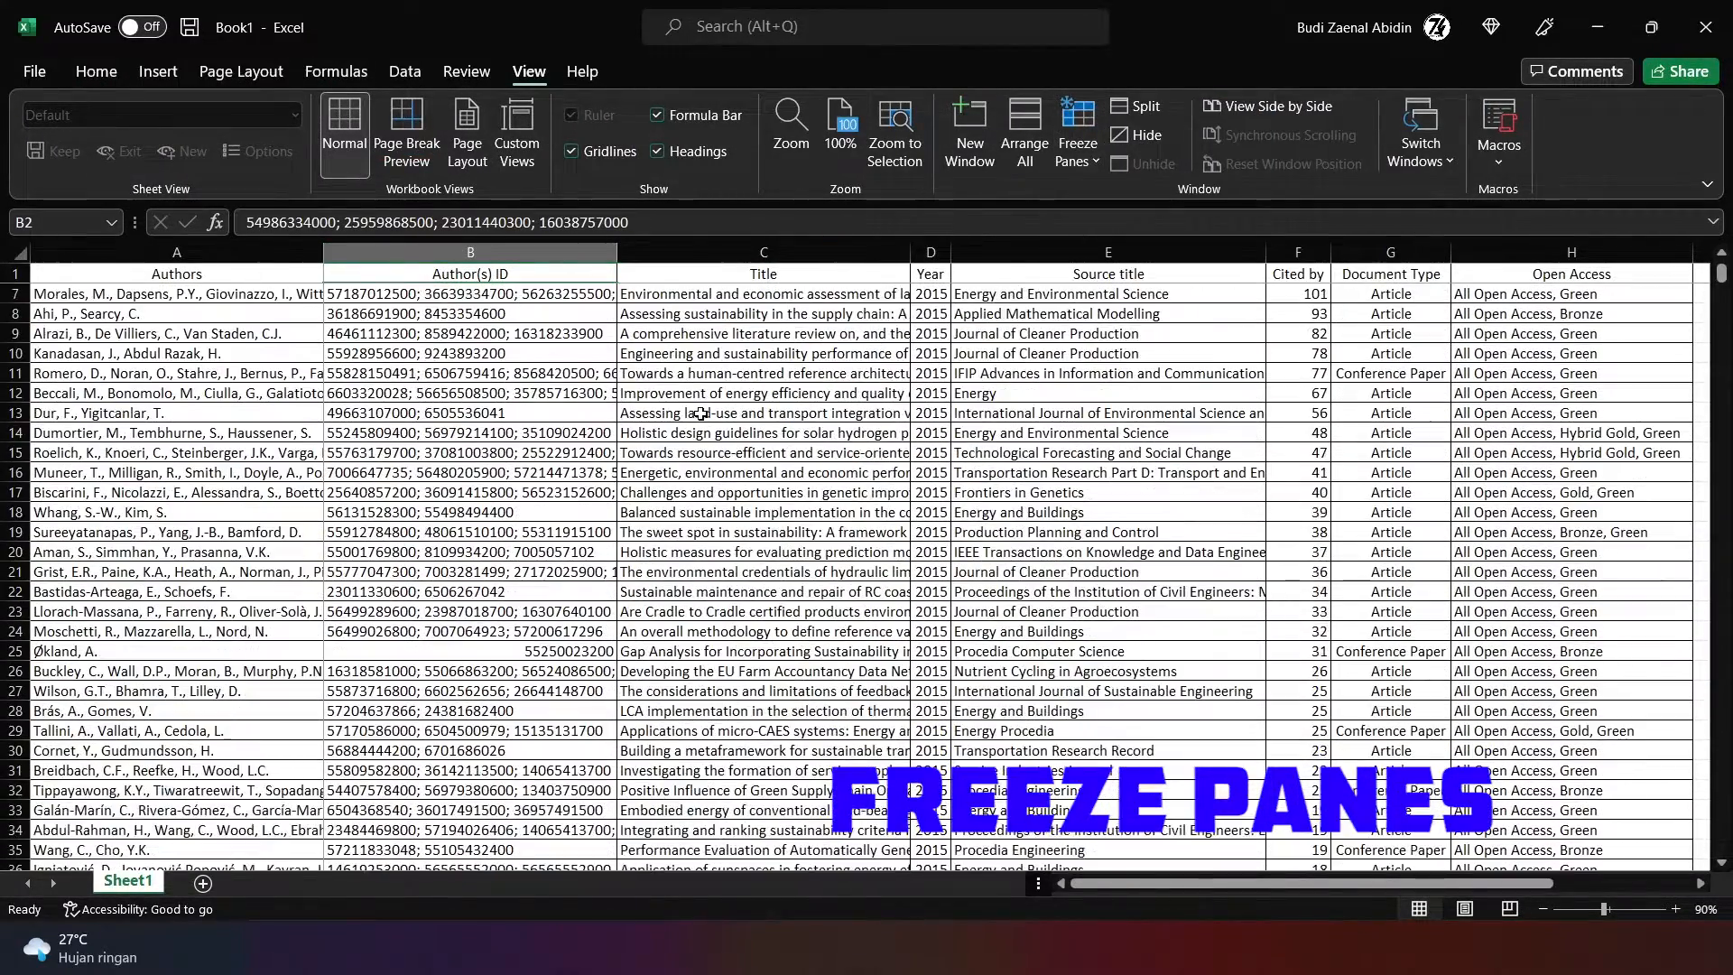
pyautogui.scroll(-2, 699, 413)
pyautogui.scroll(3, 700, 412)
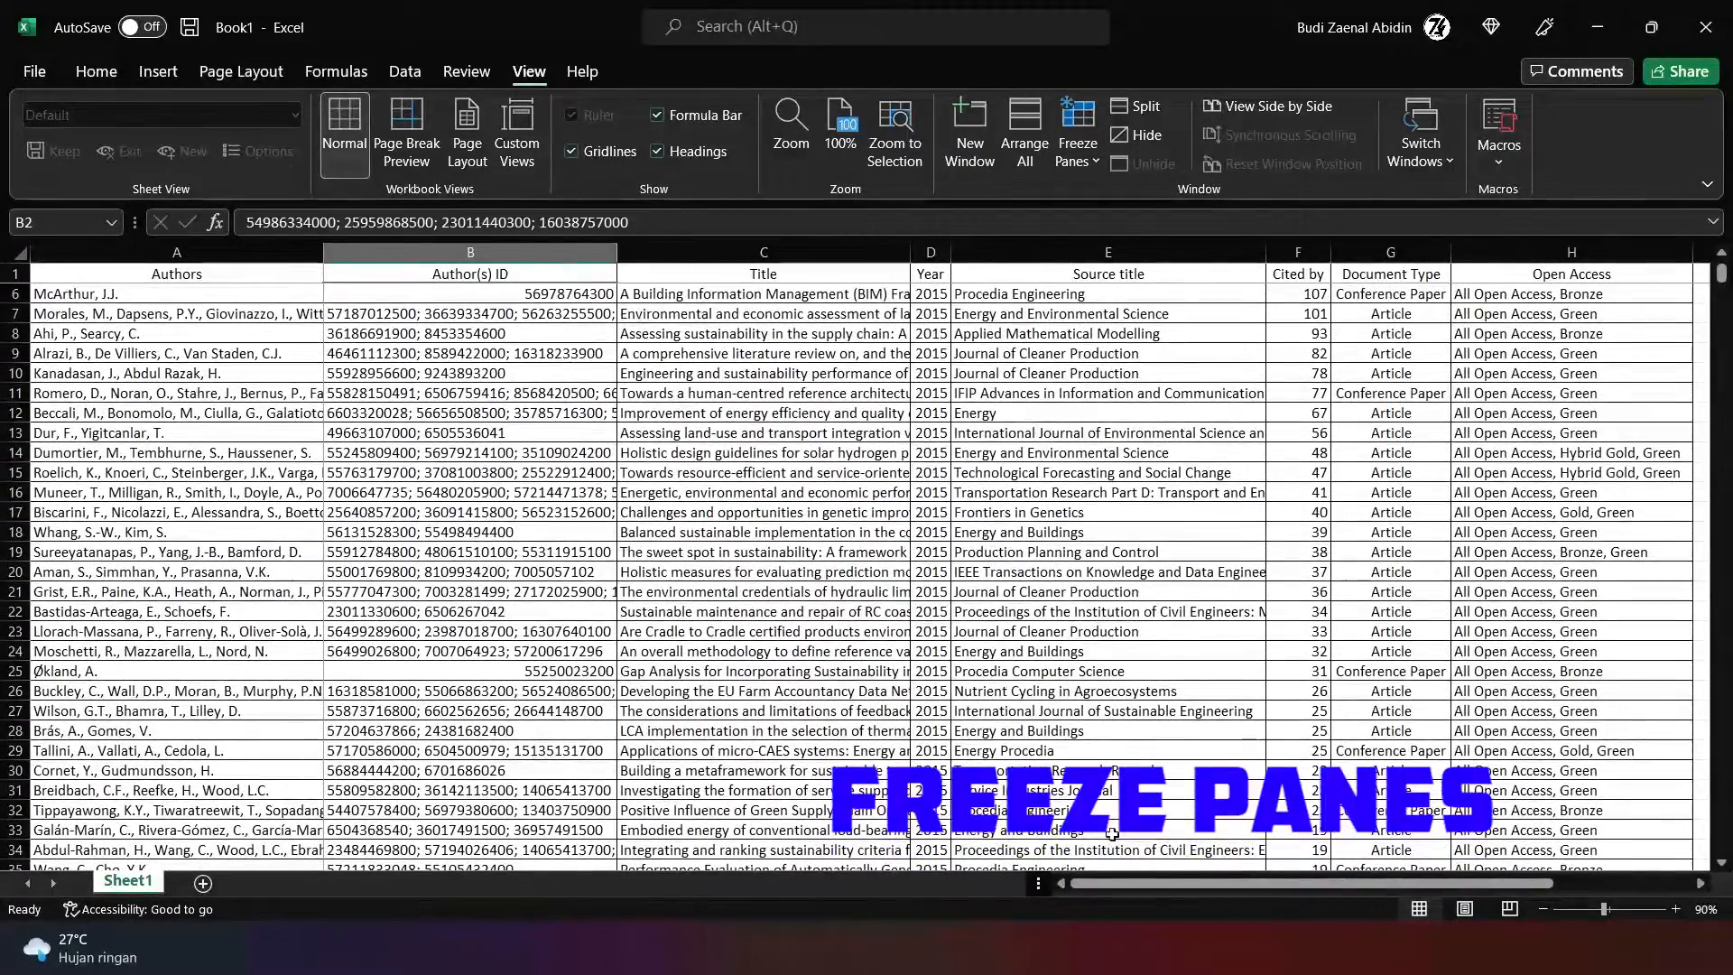
pyautogui.moveTo(1115, 882); pyautogui.dragTo(994, 902)
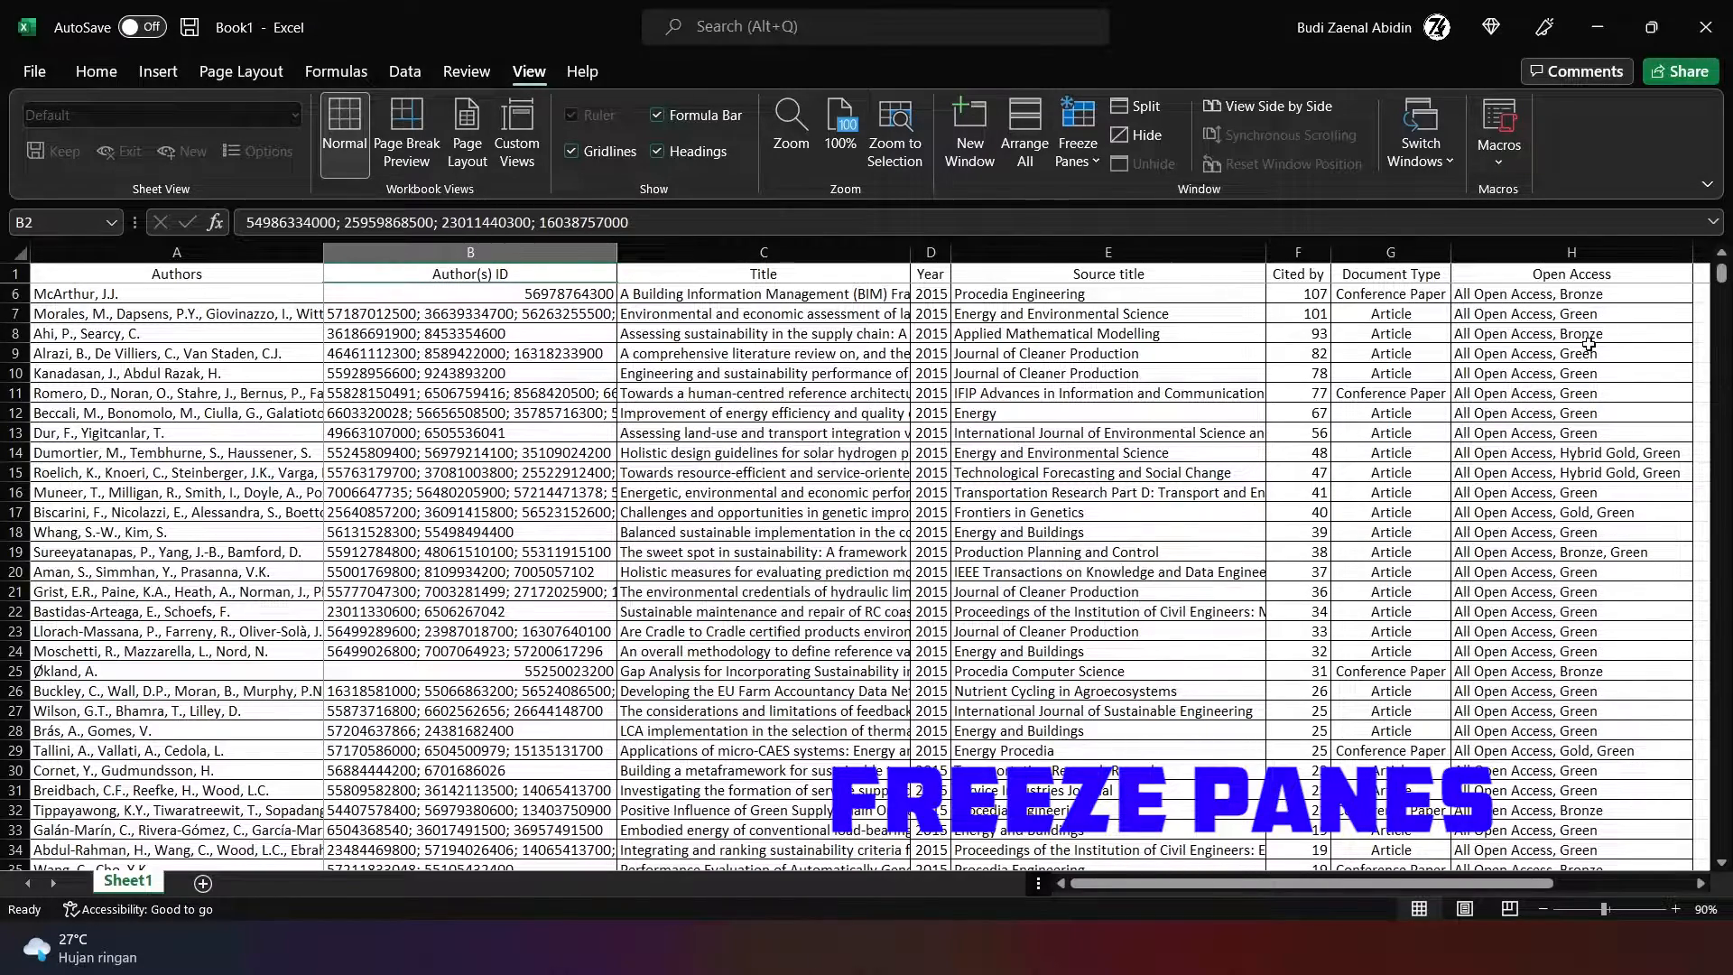
# Step: Delete the Cited by level from the table's custom sort and apply the sort by Year only
pyautogui.click(1604, 273)
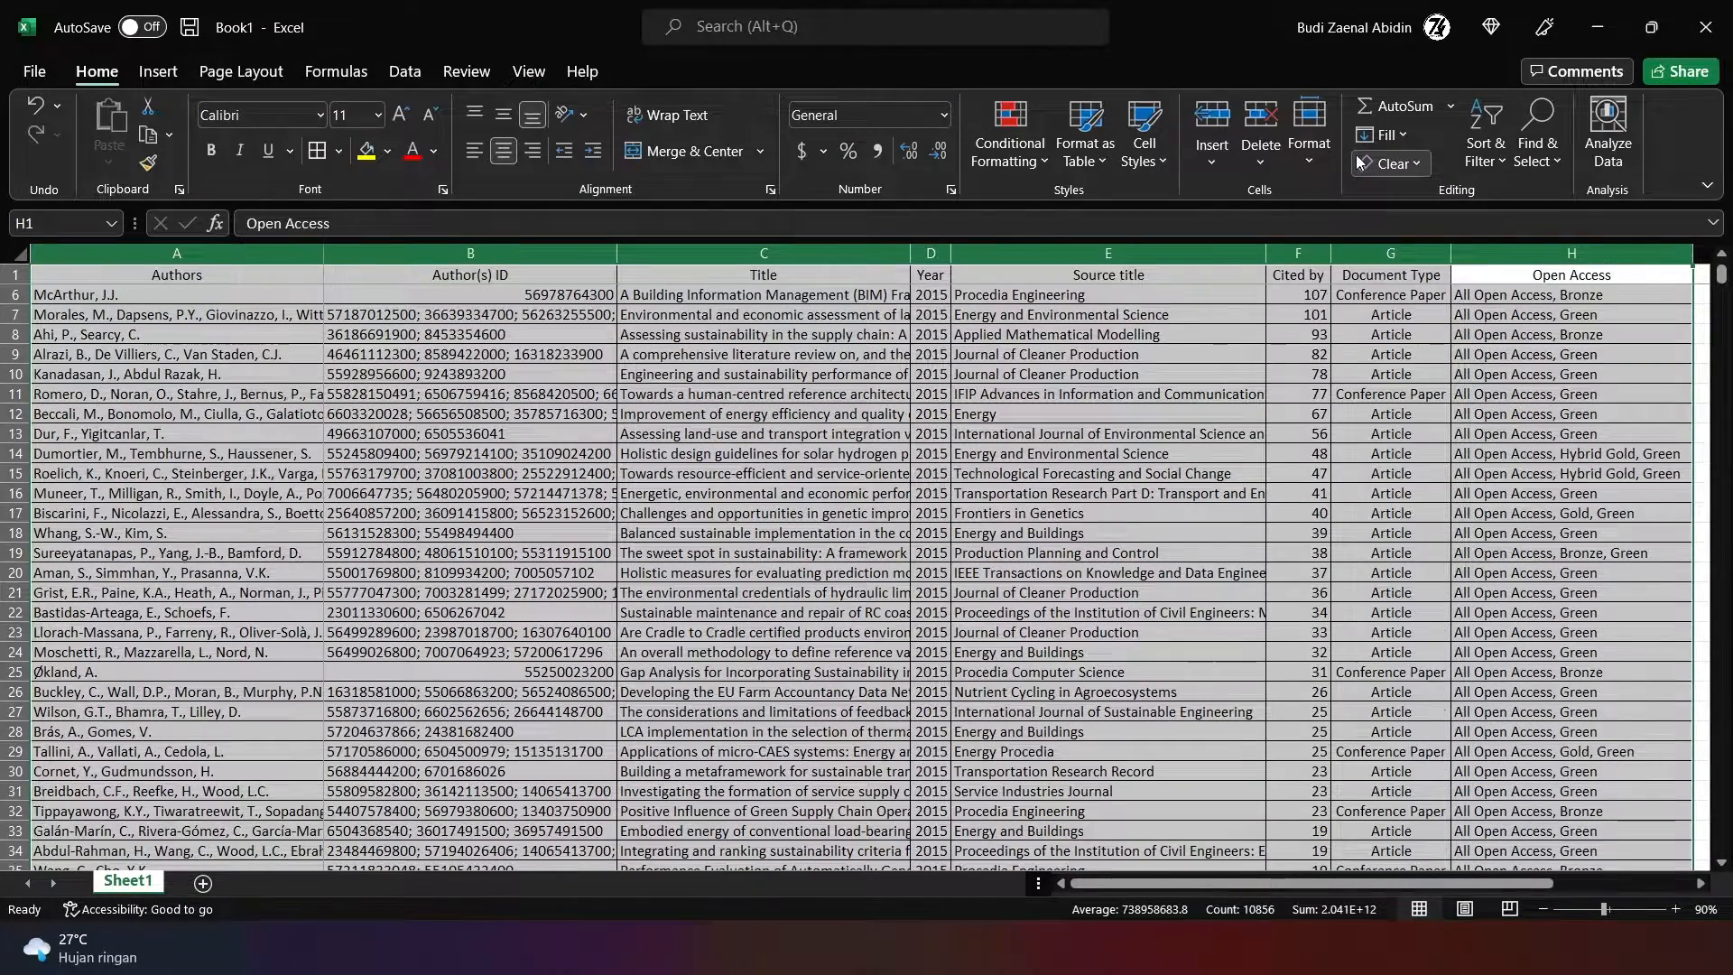
pyautogui.click(1485, 152)
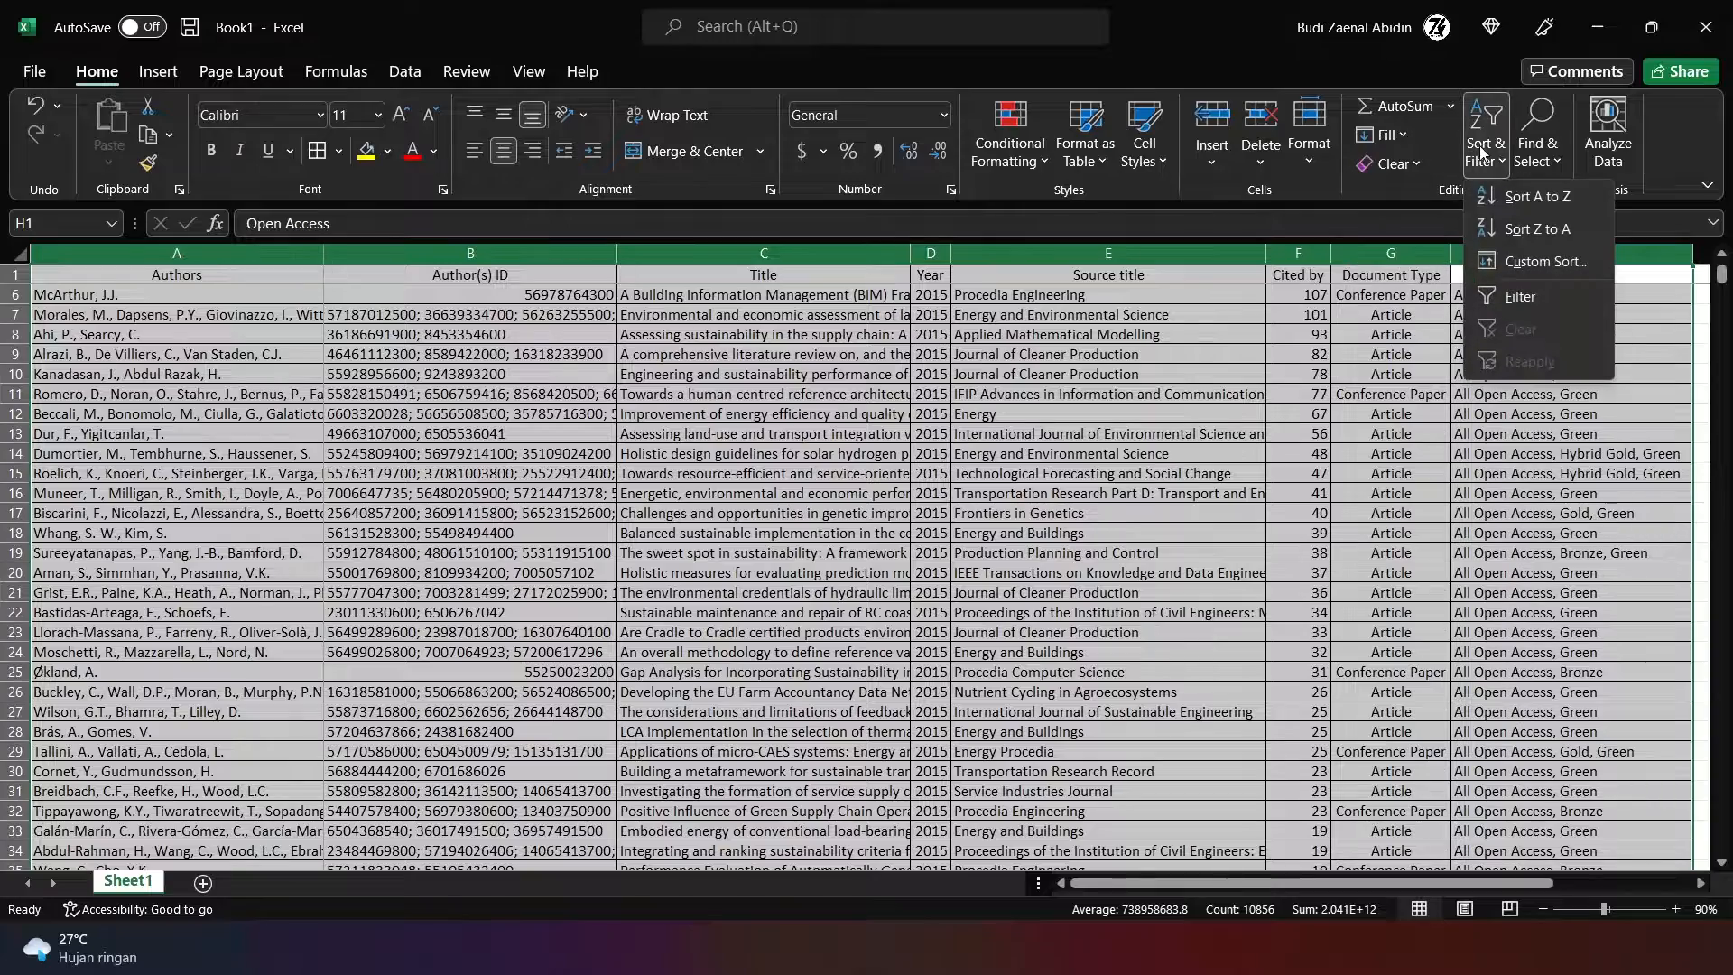
pyautogui.click(1537, 271)
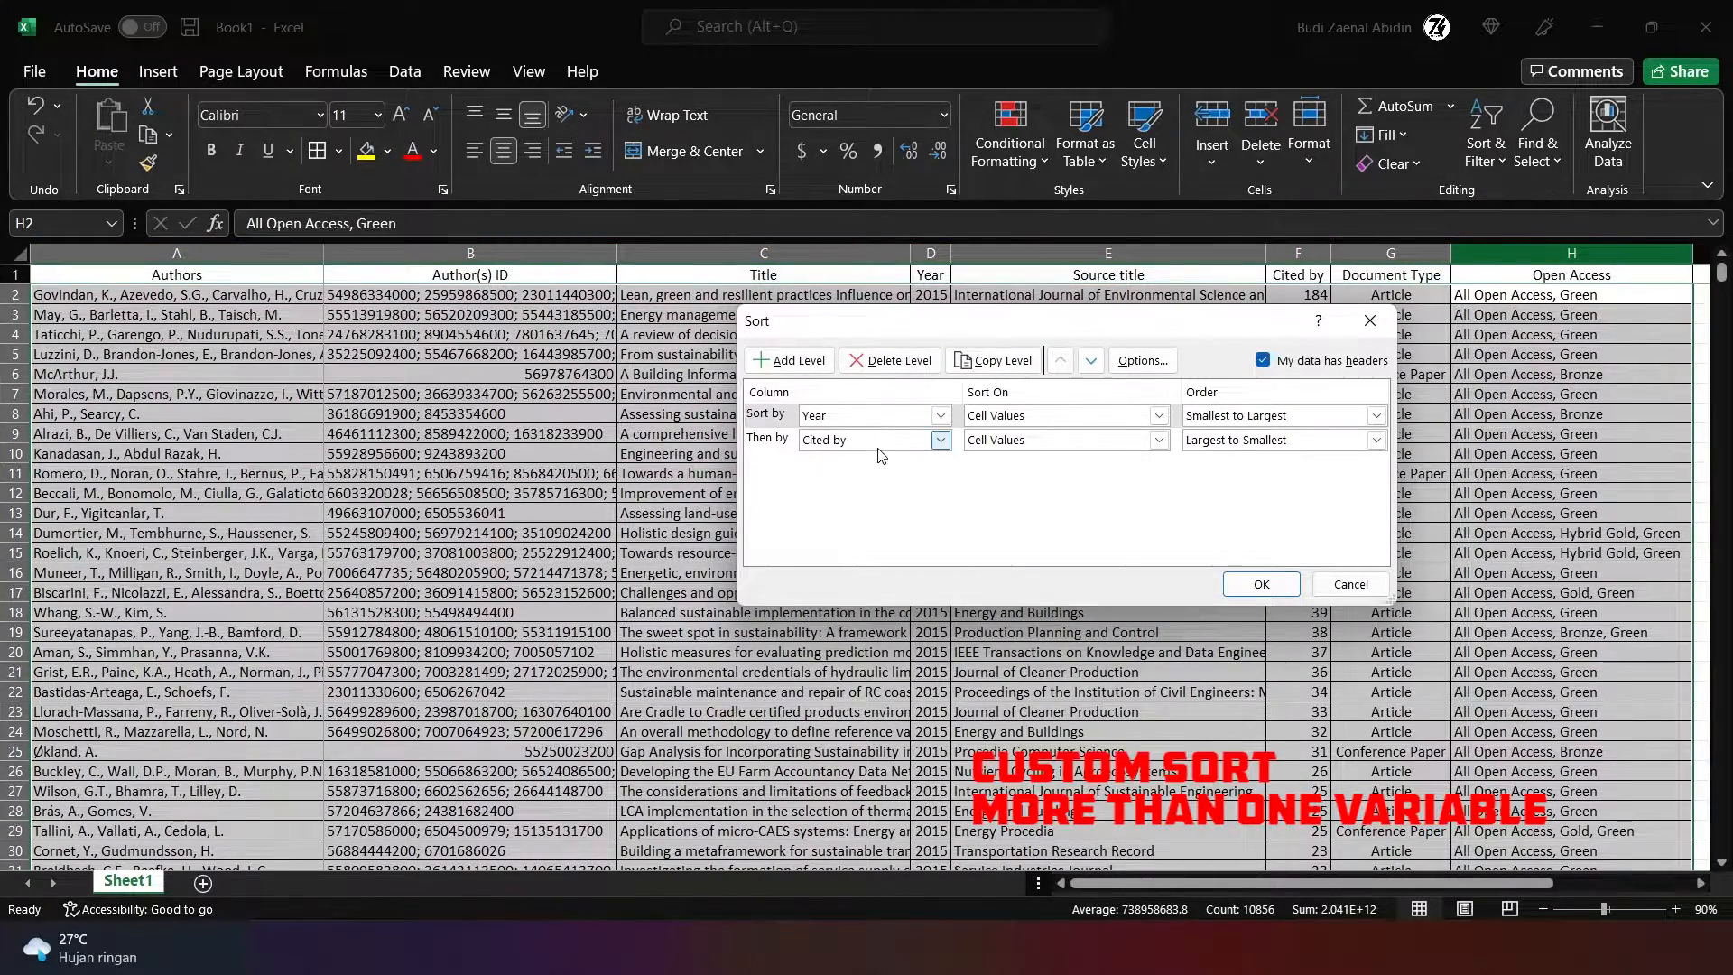
pyautogui.click(774, 441)
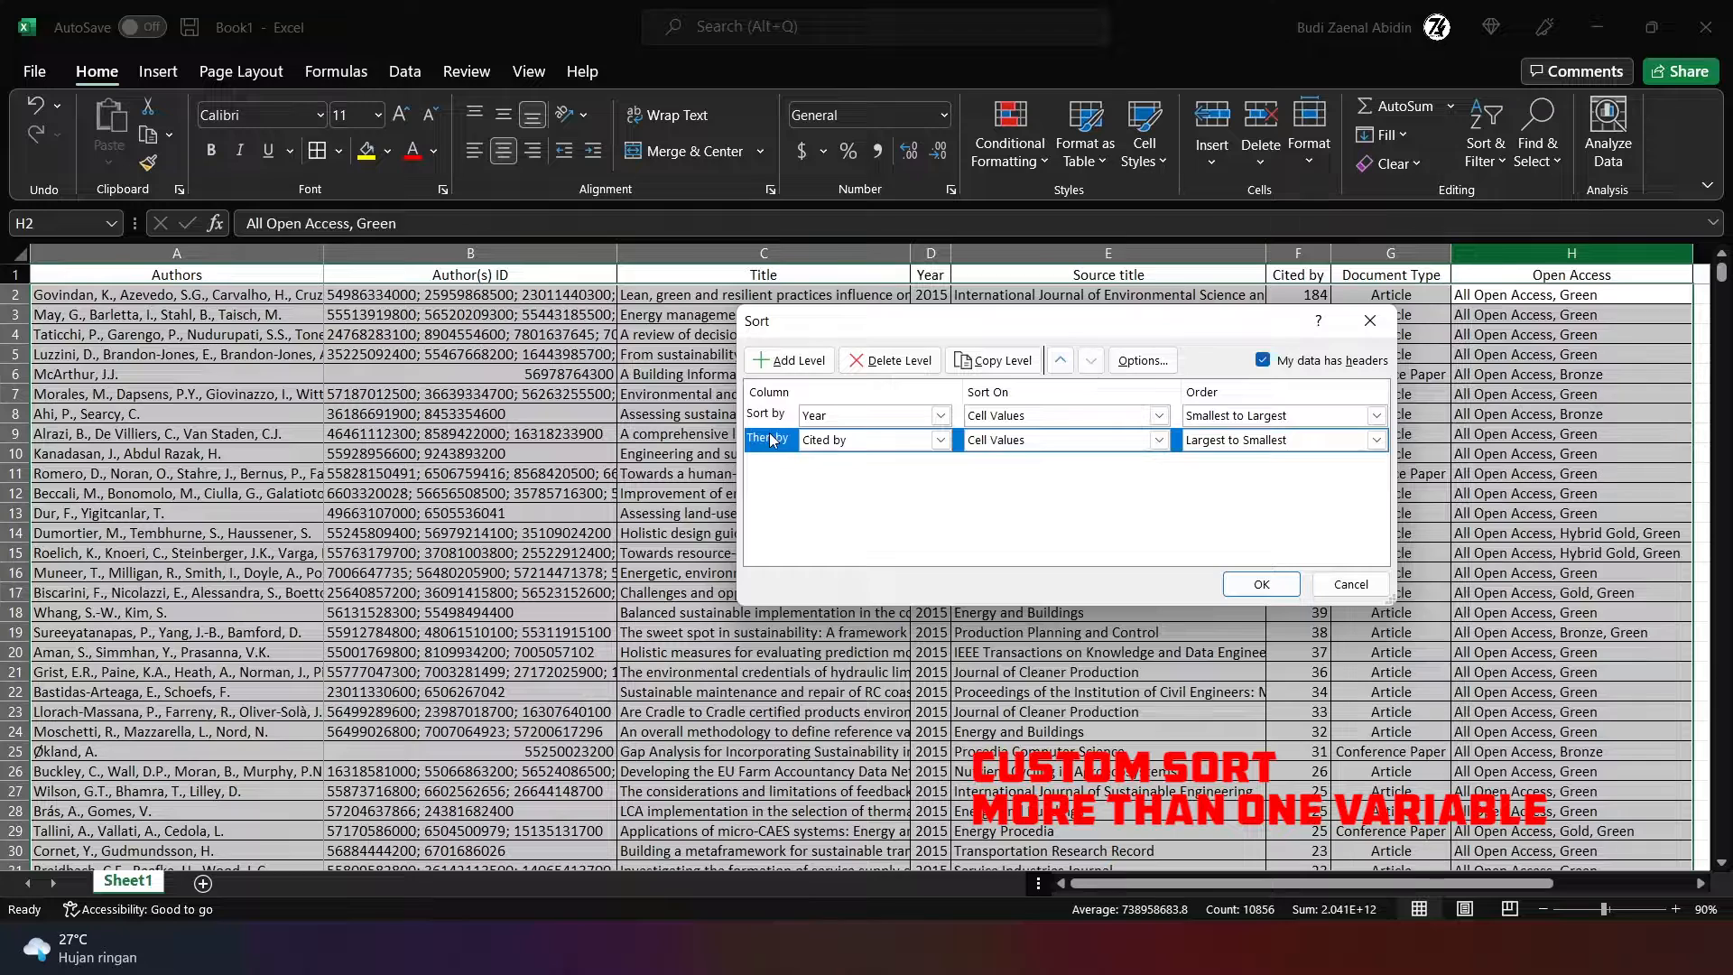
pyautogui.click(905, 365)
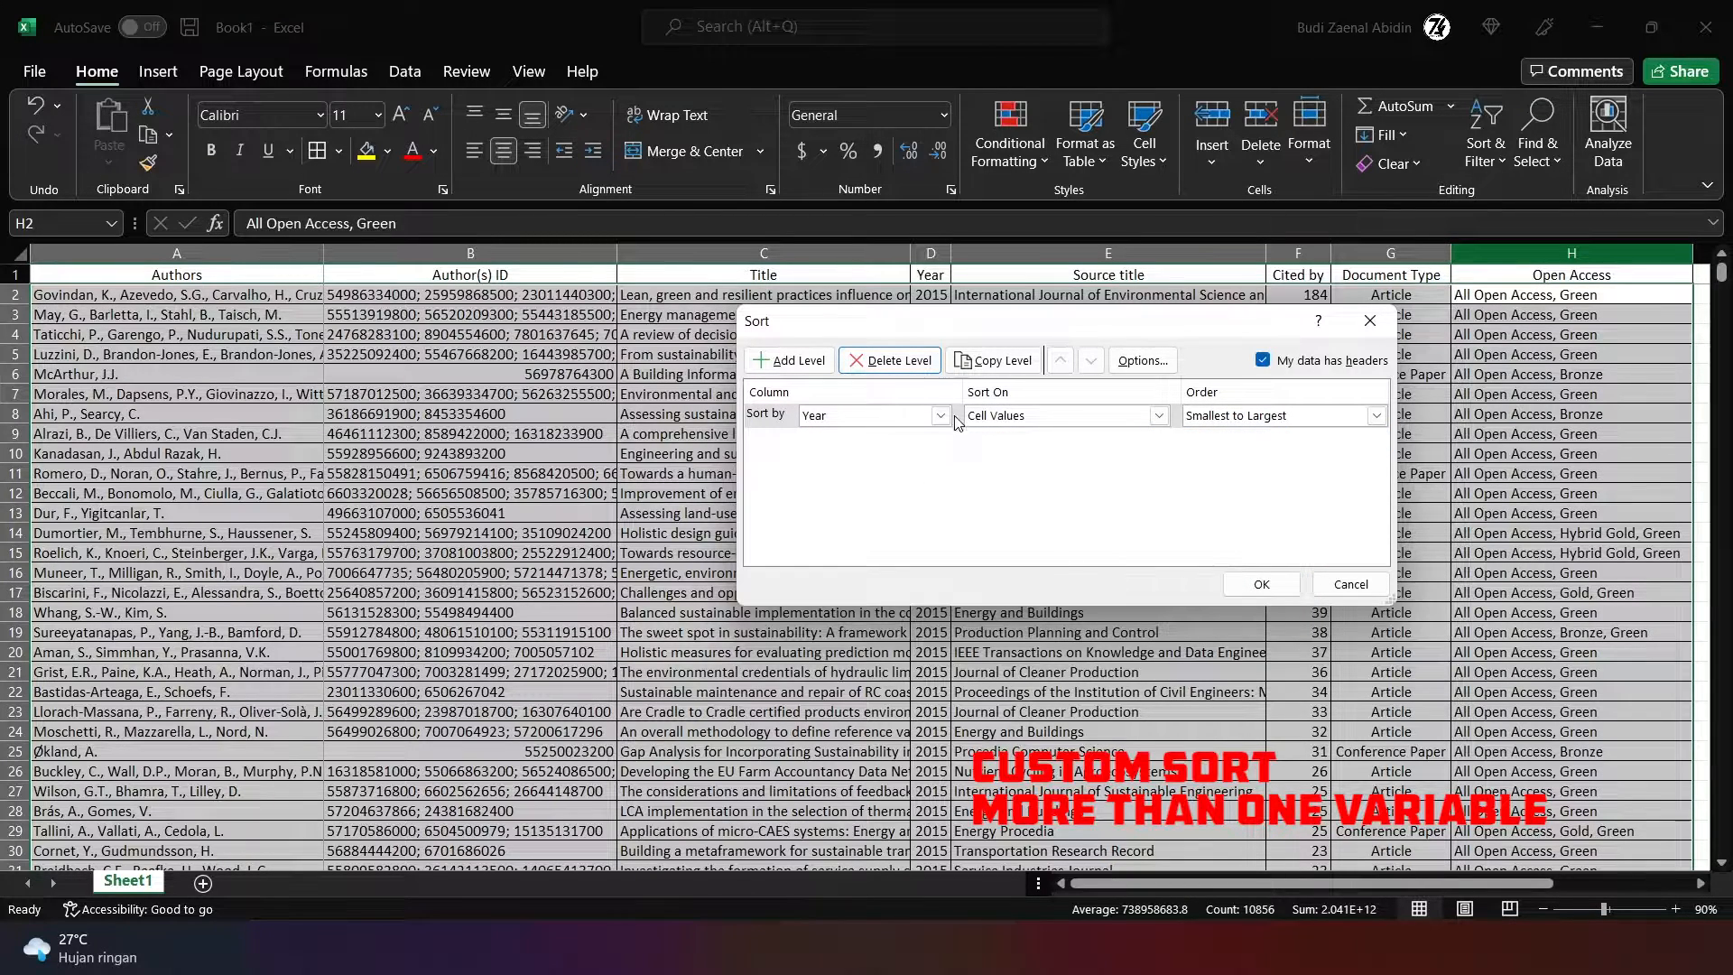
pyautogui.click(1297, 594)
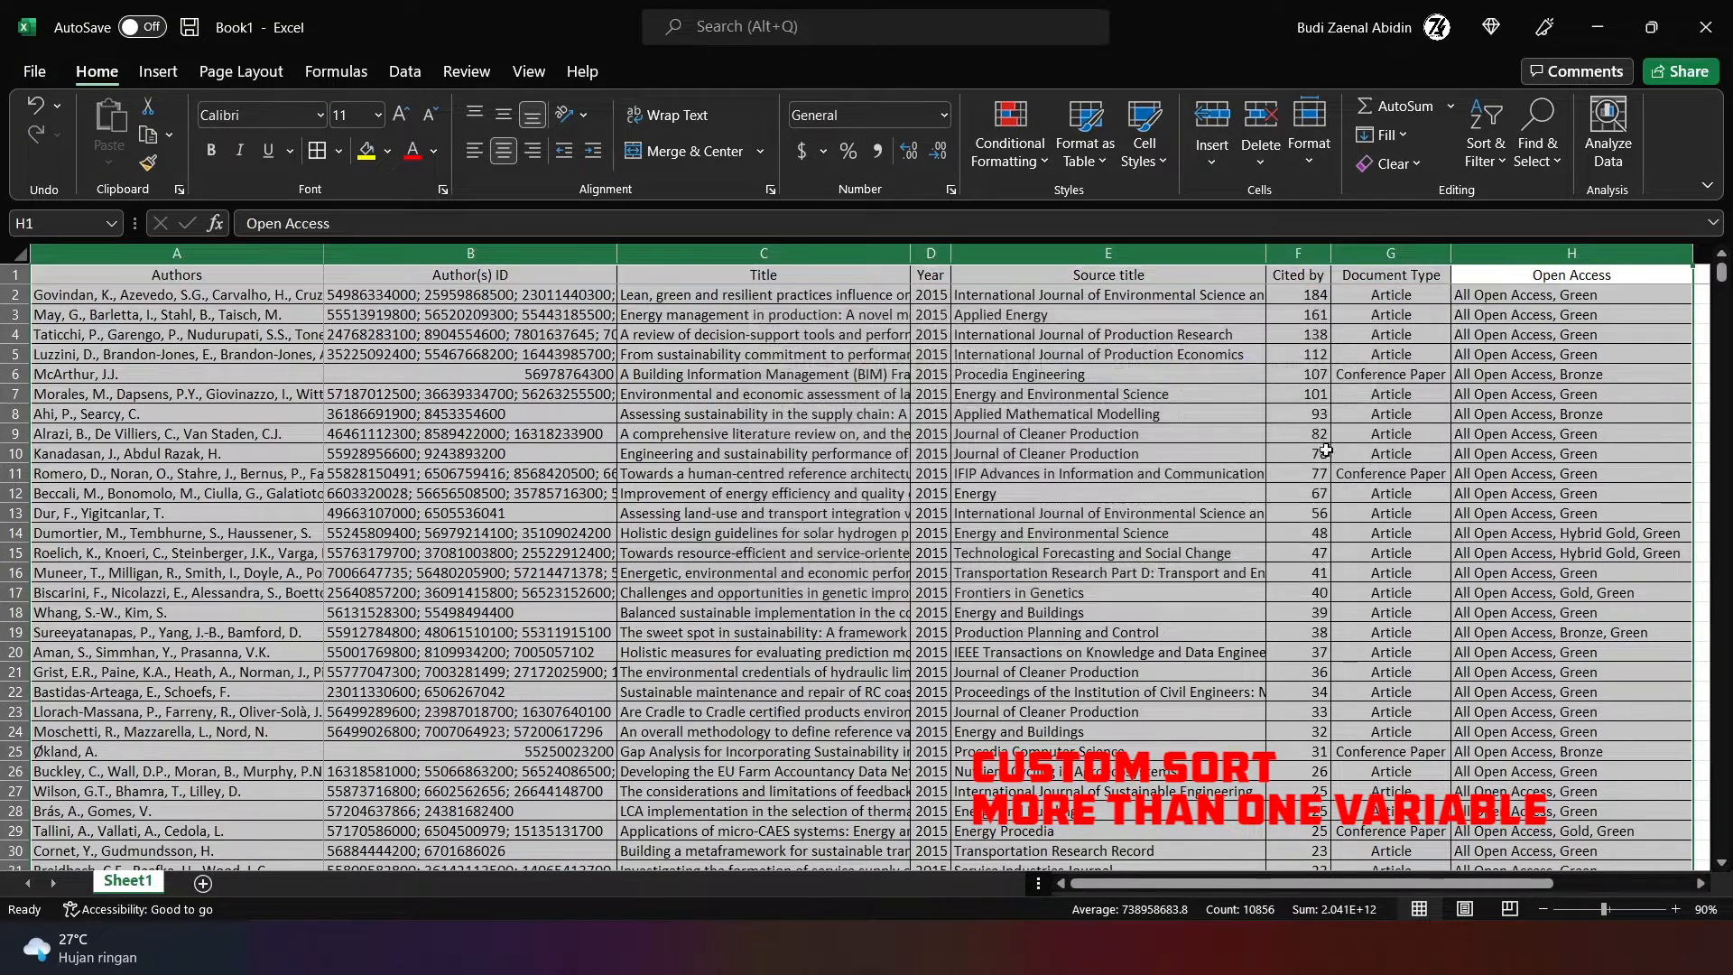
# Step: Add Authors, A to Z, as a second custom sort level under Year and apply the sort
pyautogui.click(1485, 145)
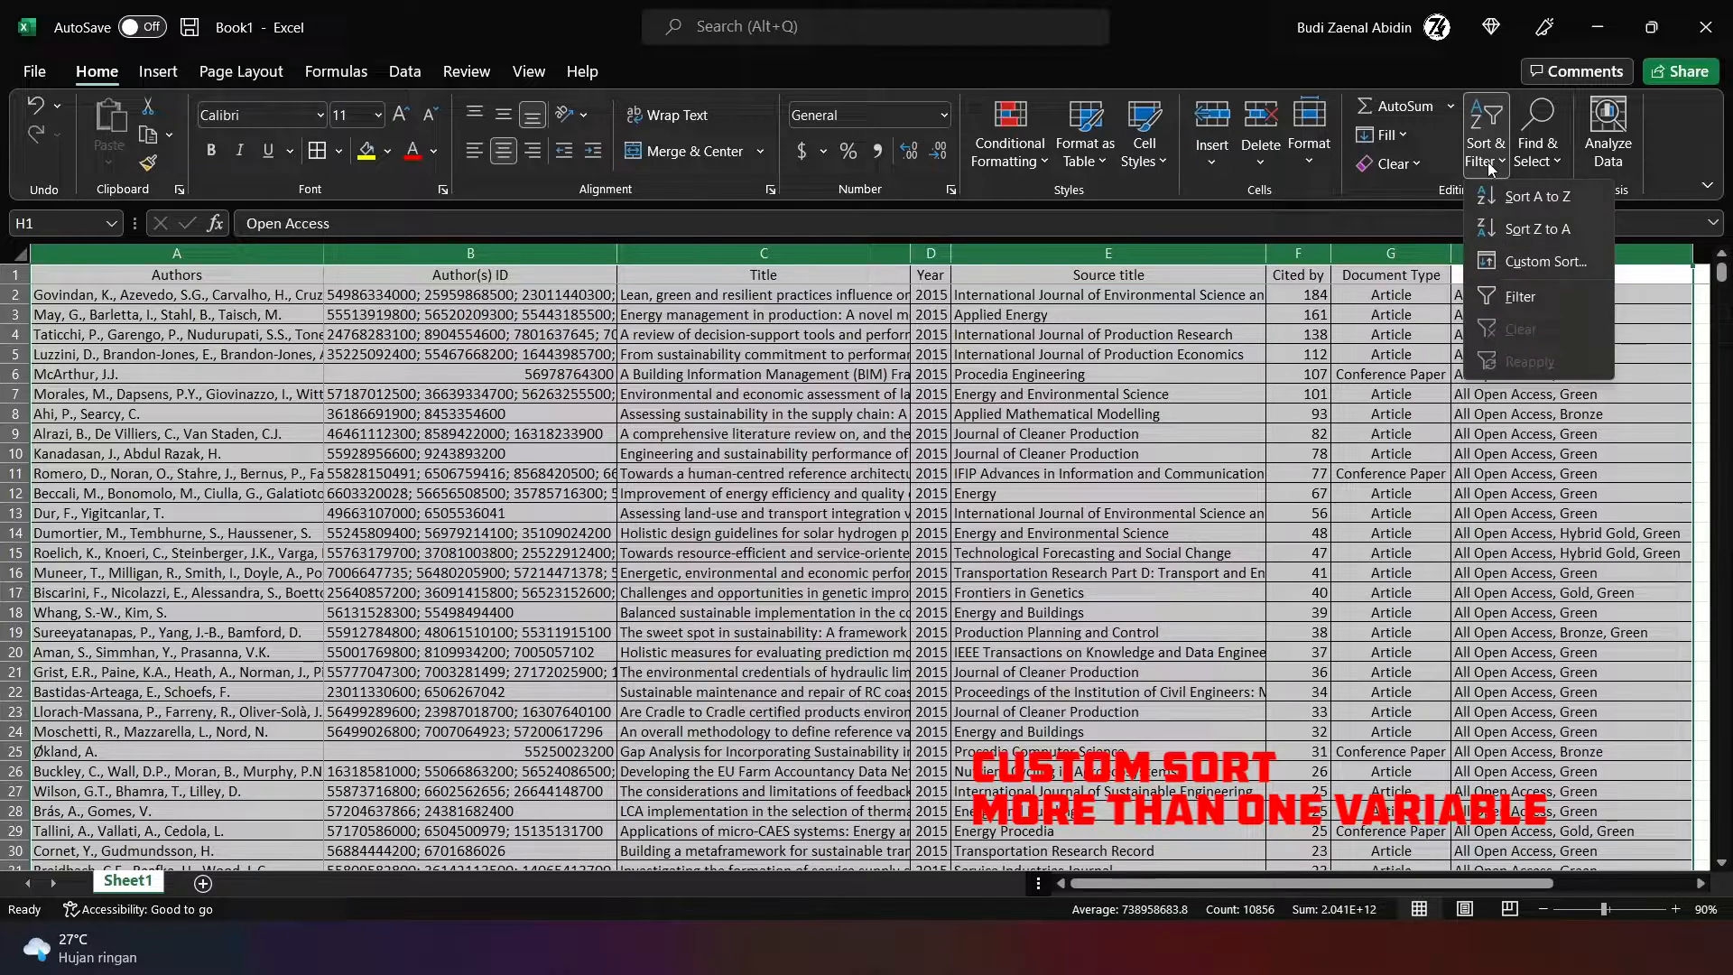
pyautogui.click(1539, 262)
pyautogui.click(941, 415)
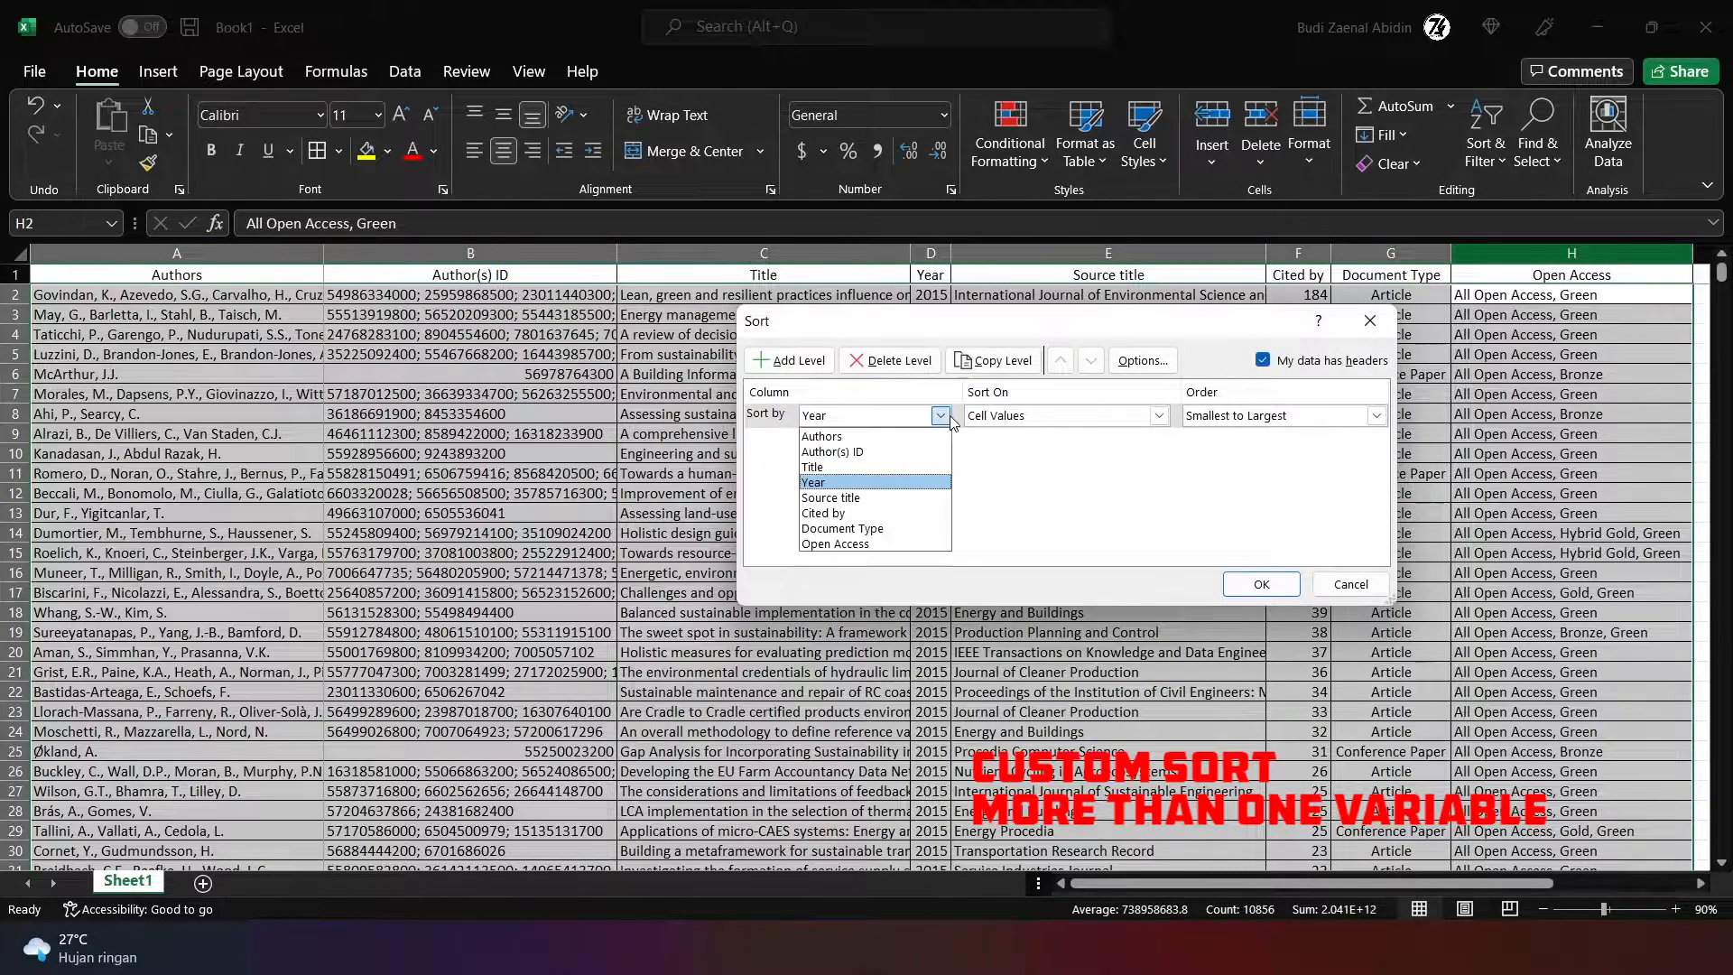
pyautogui.click(940, 415)
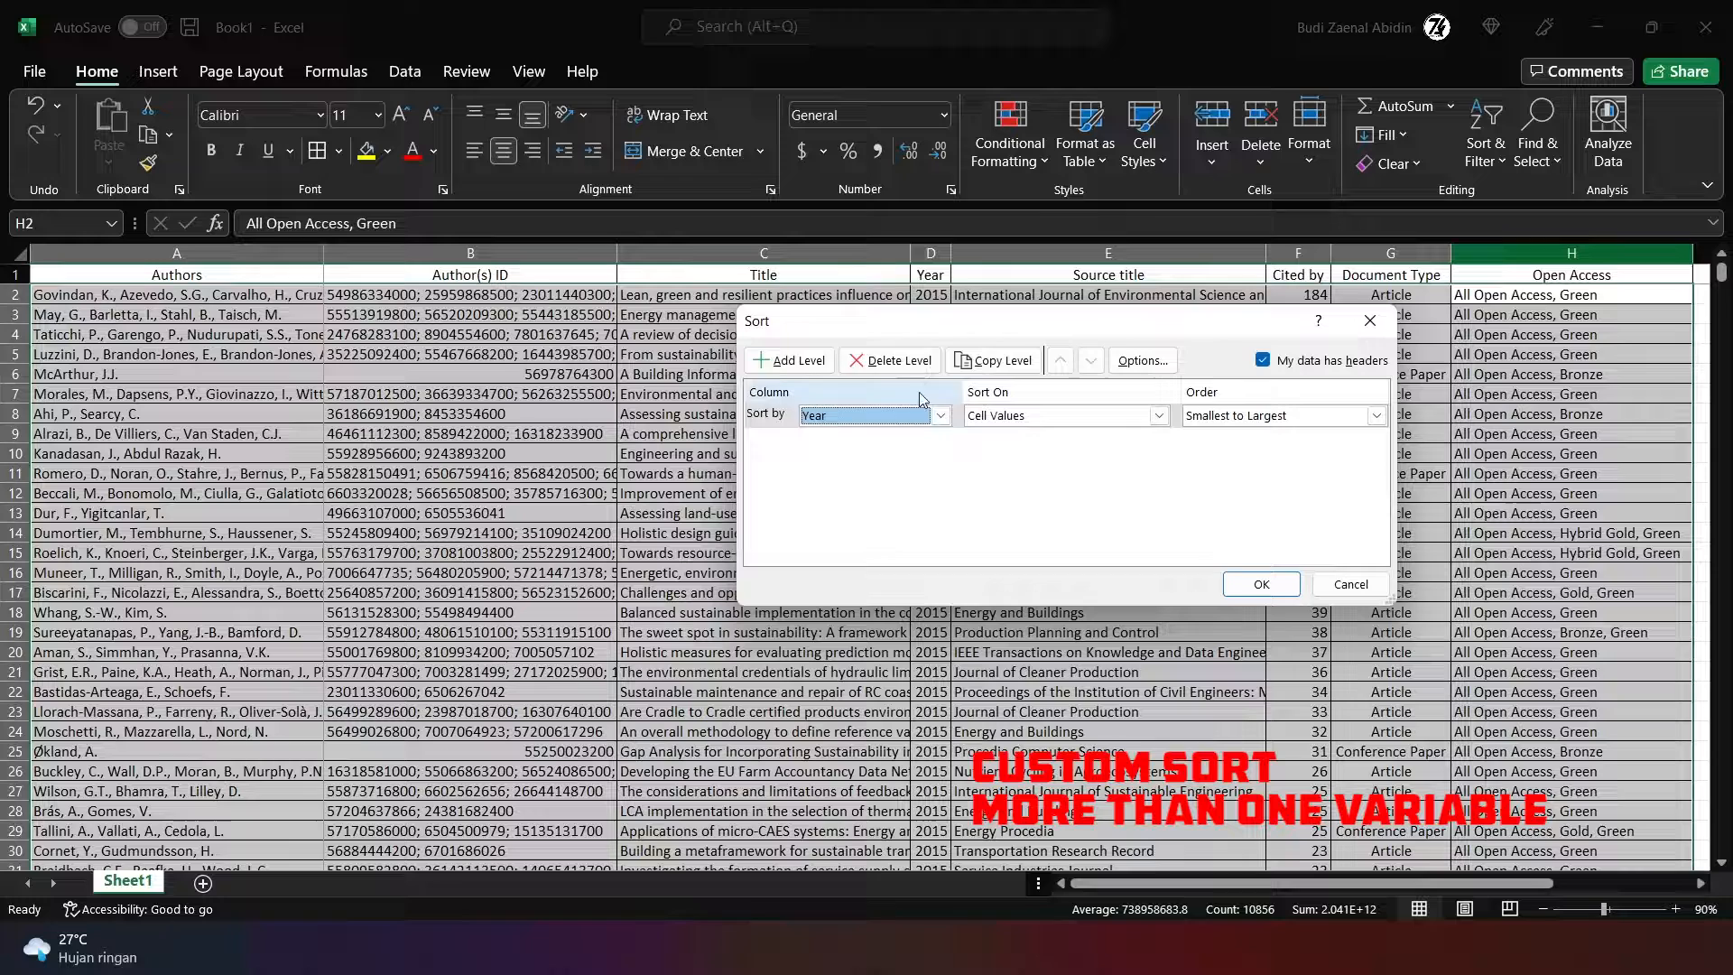
pyautogui.click(790, 360)
pyautogui.click(941, 440)
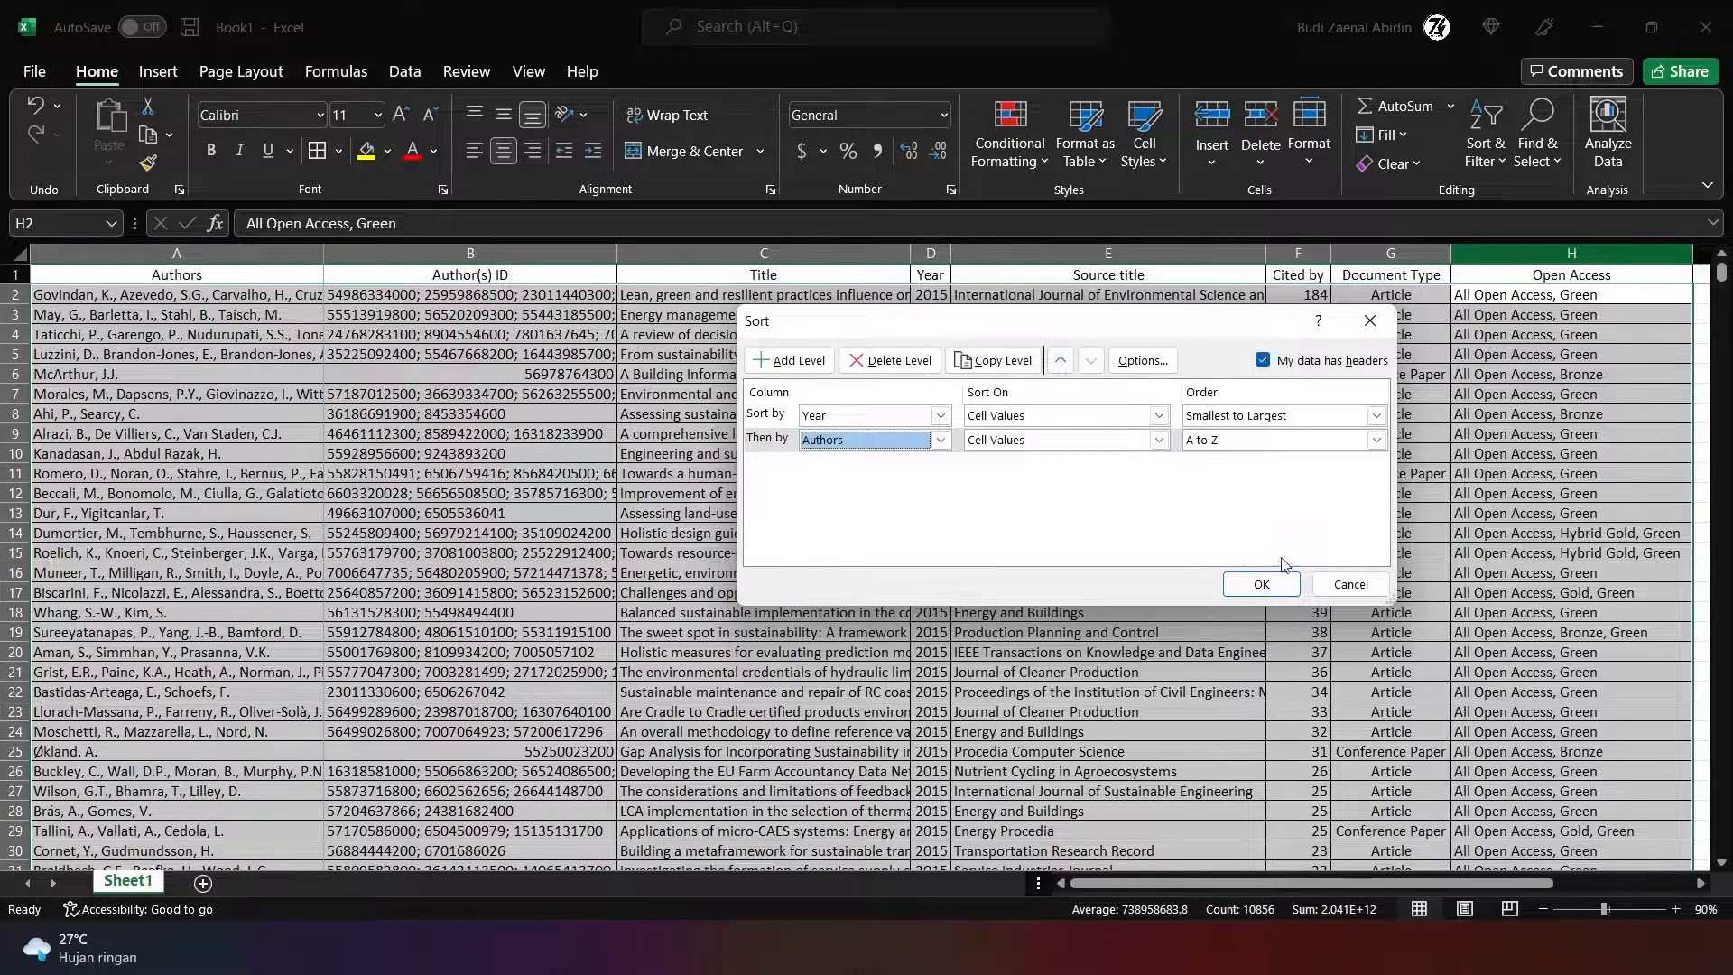
pyautogui.click(1258, 585)
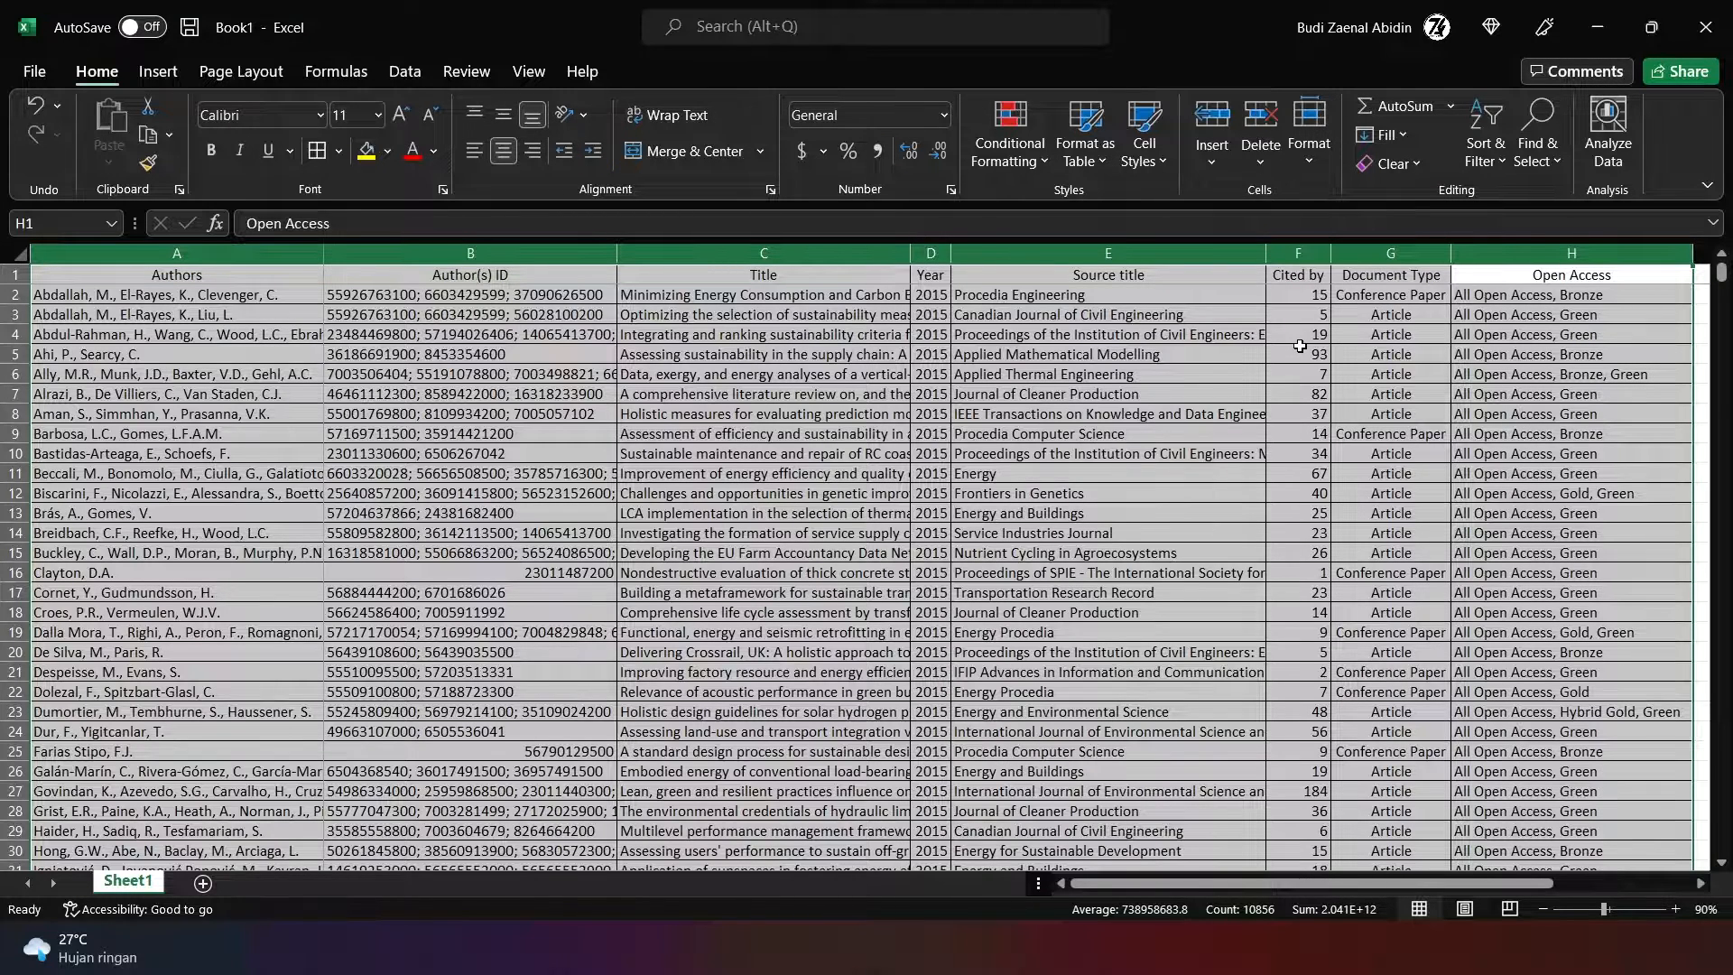
# Step: Delete the Year level from the table's custom sort and apply the sort by Authors only, A to Z
pyautogui.click(1477, 160)
pyautogui.click(1525, 268)
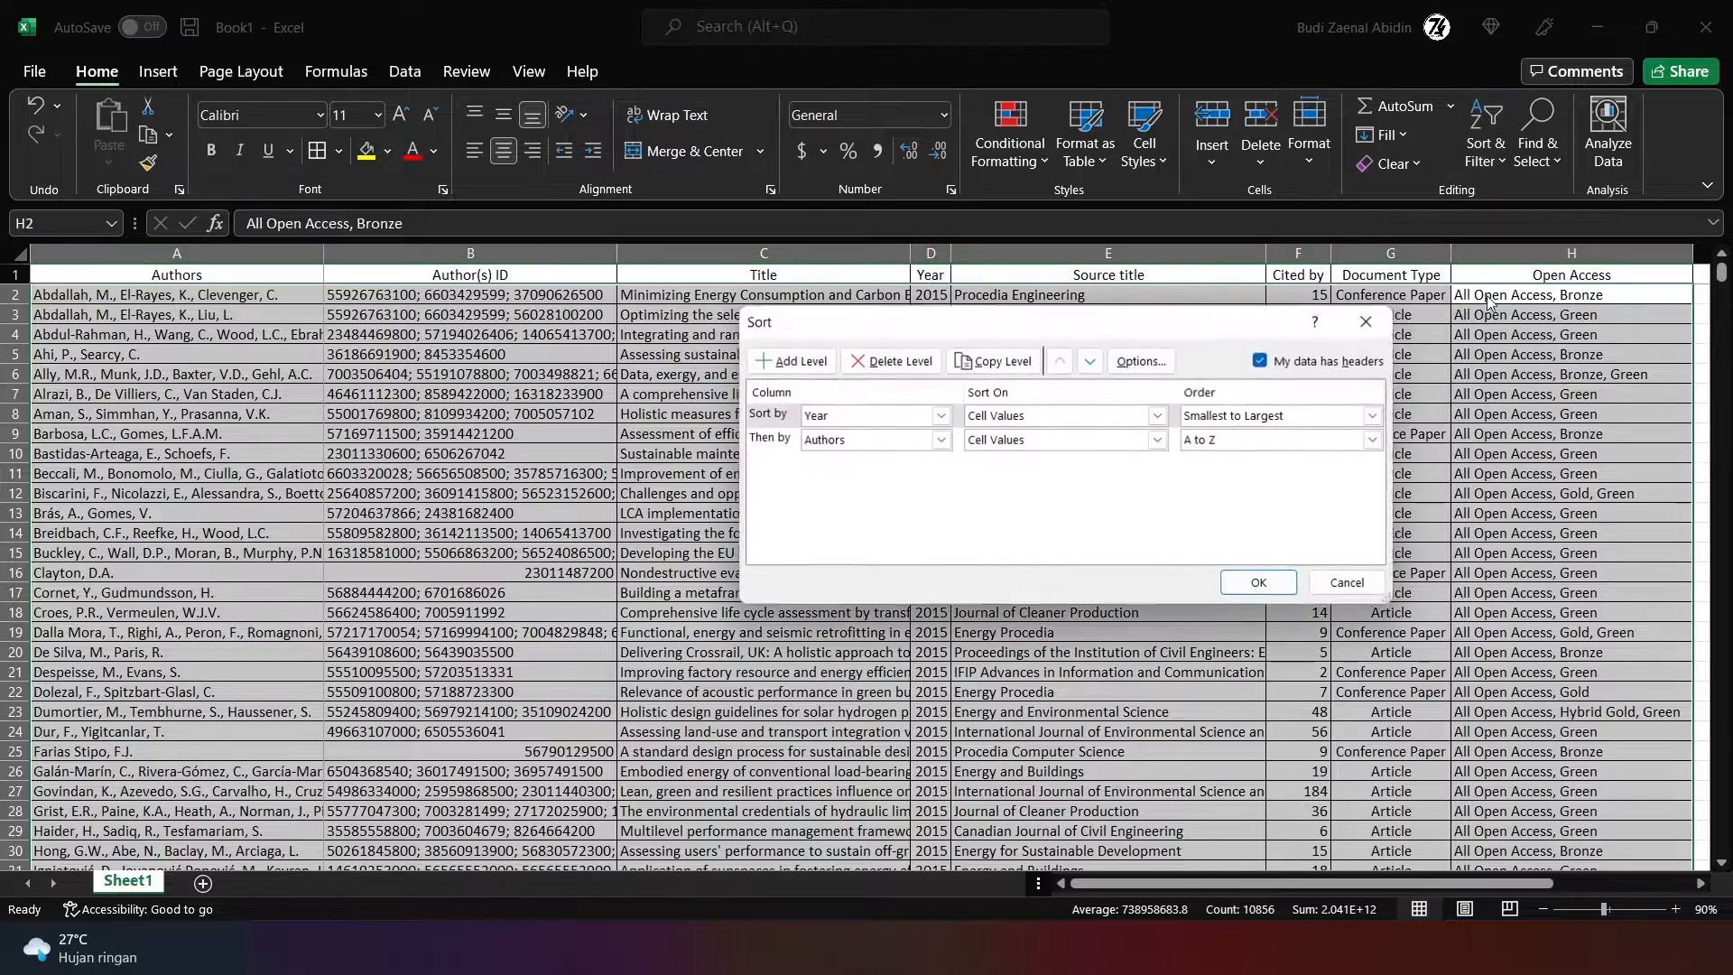
pyautogui.click(782, 440)
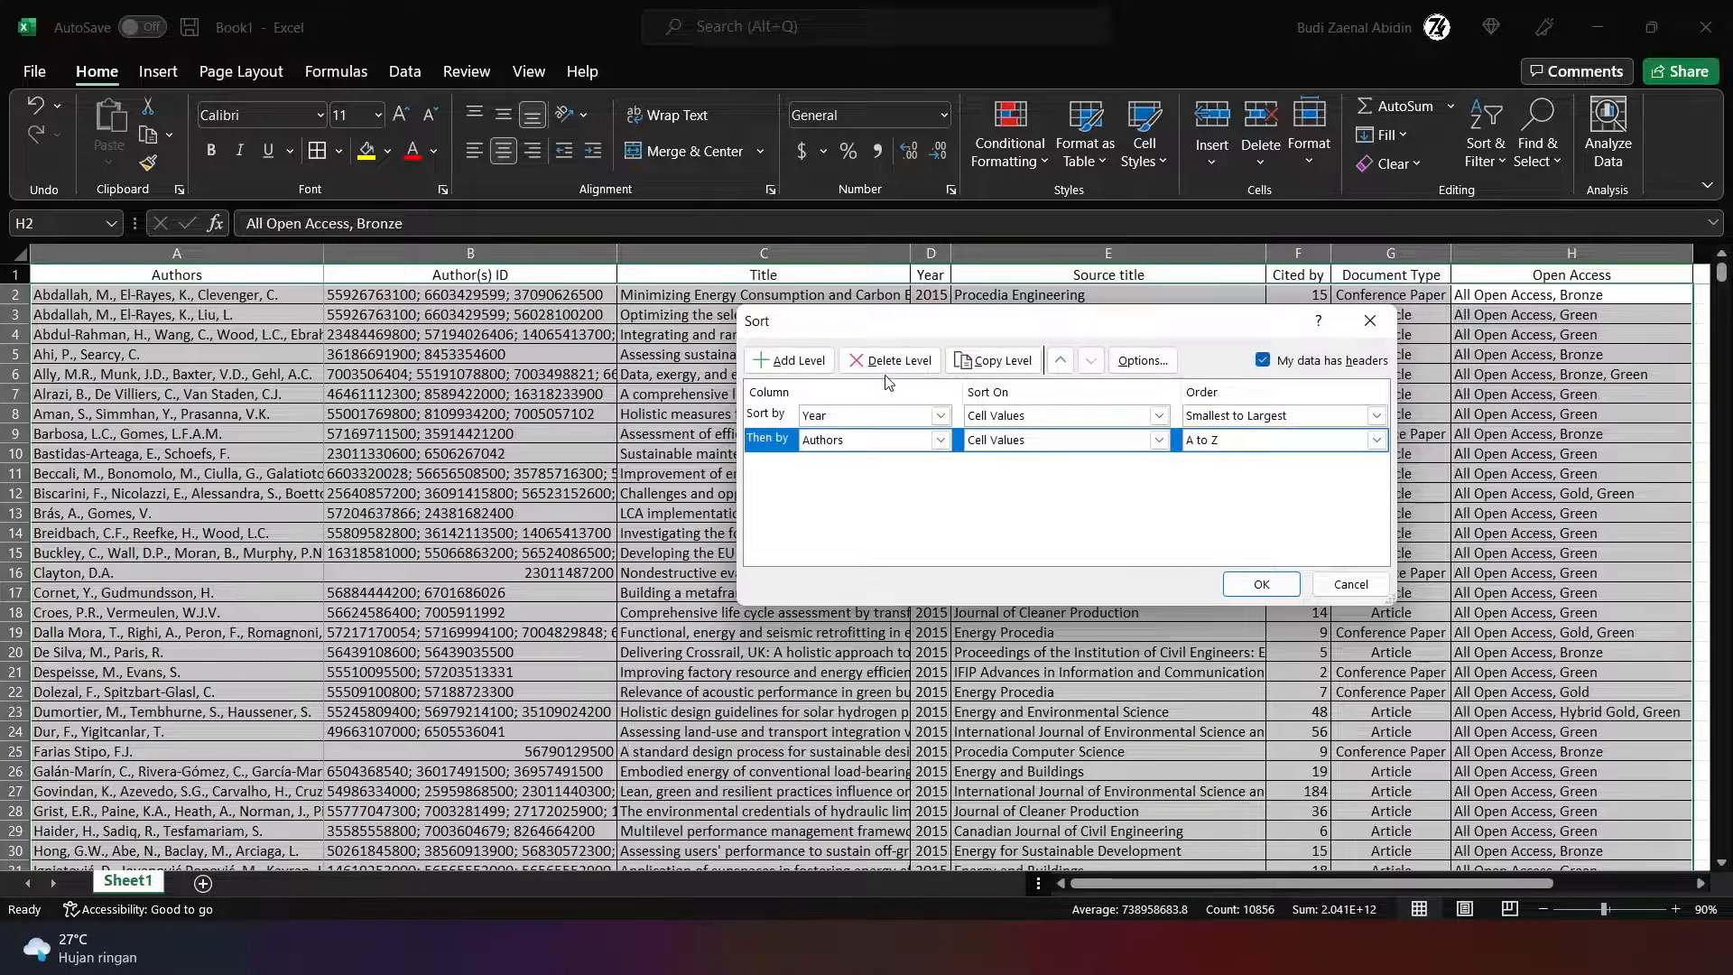
pyautogui.click(785, 415)
pyautogui.click(891, 360)
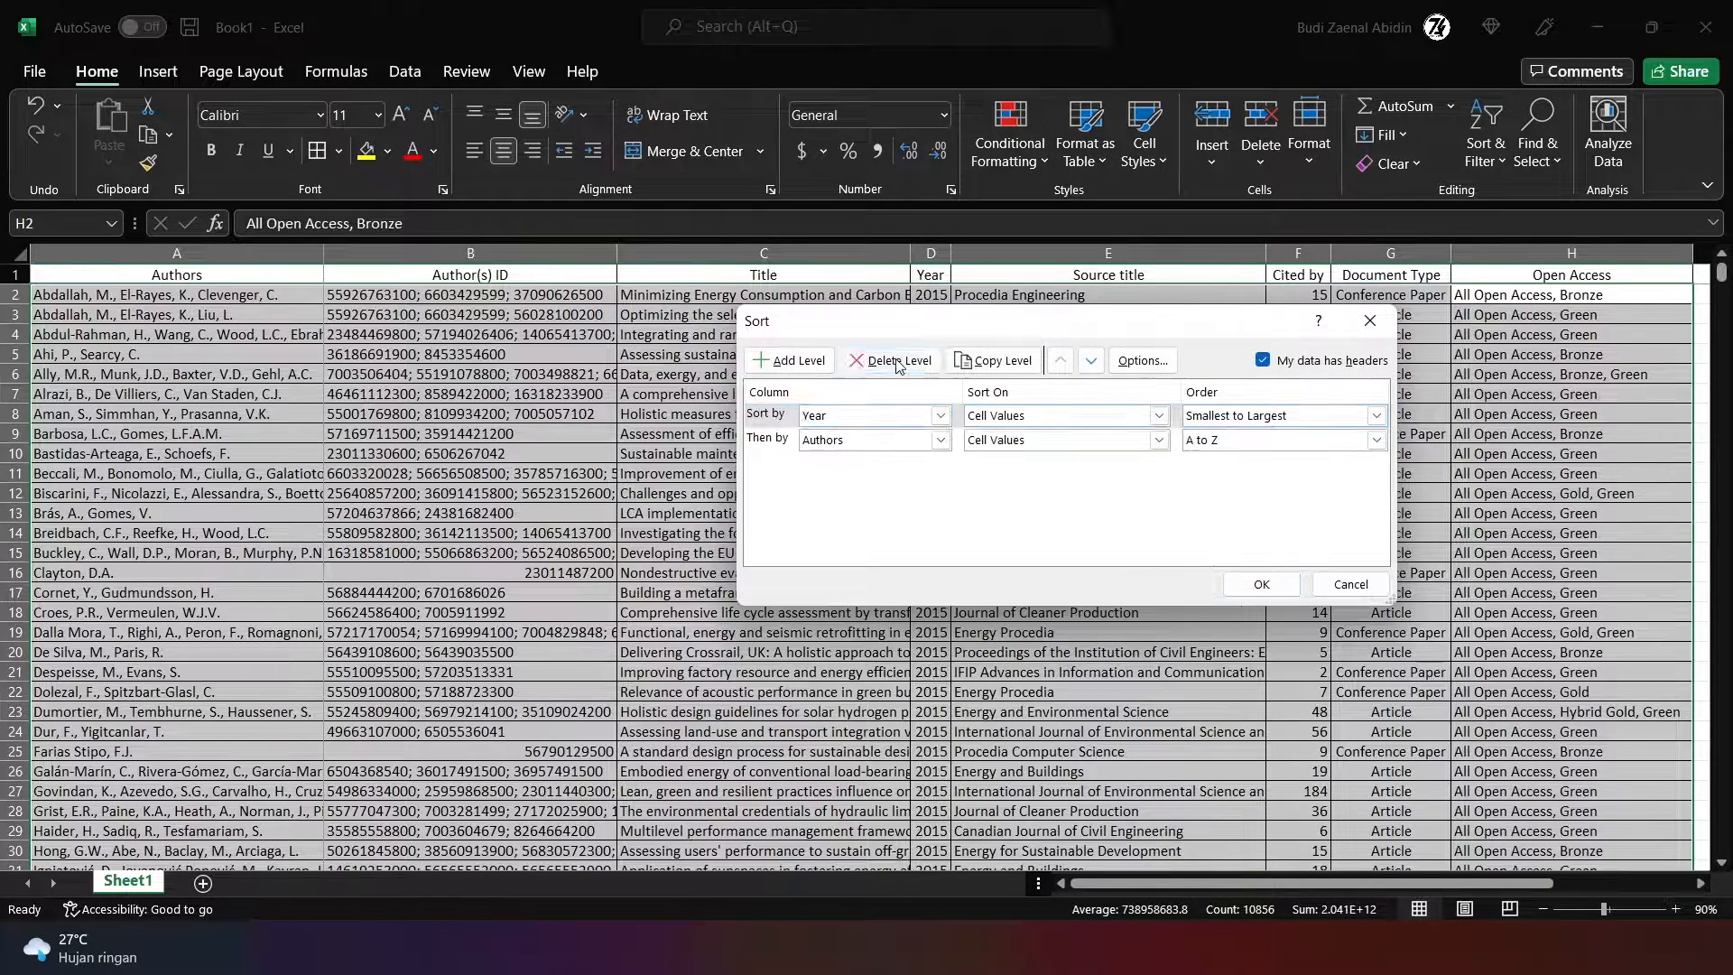
pyautogui.click(1261, 584)
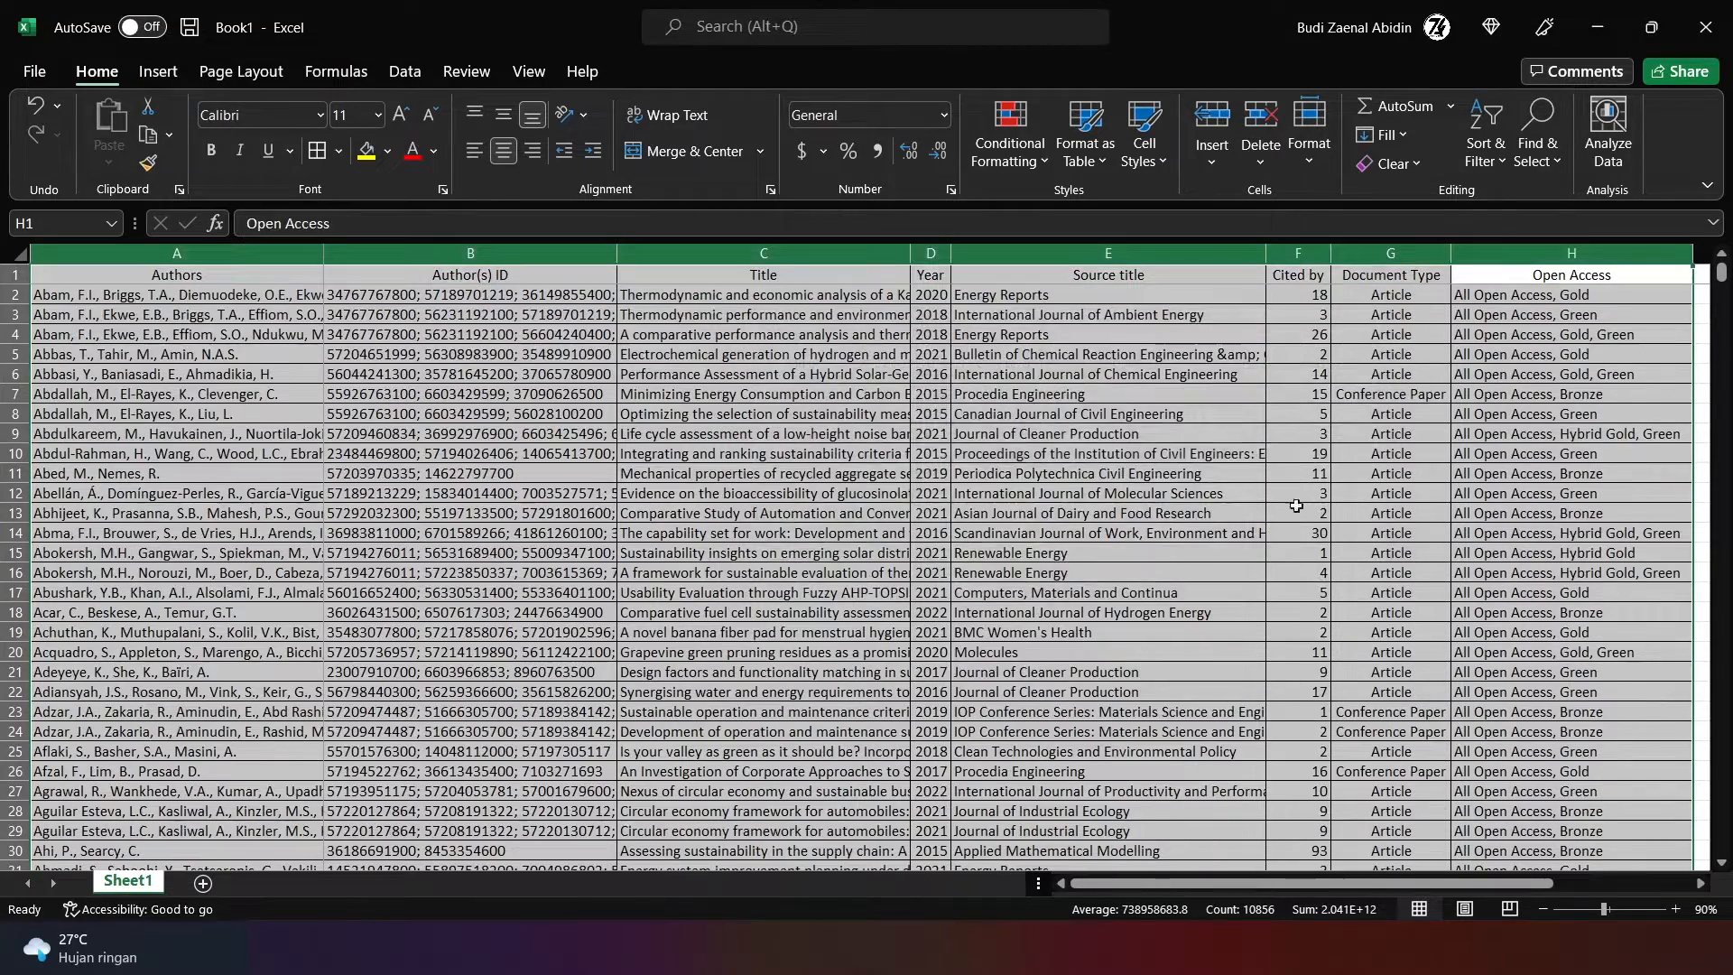
# Step: Remove the remaining Authors level from the table's custom sort and confirm the empty level list
pyautogui.click(1485, 149)
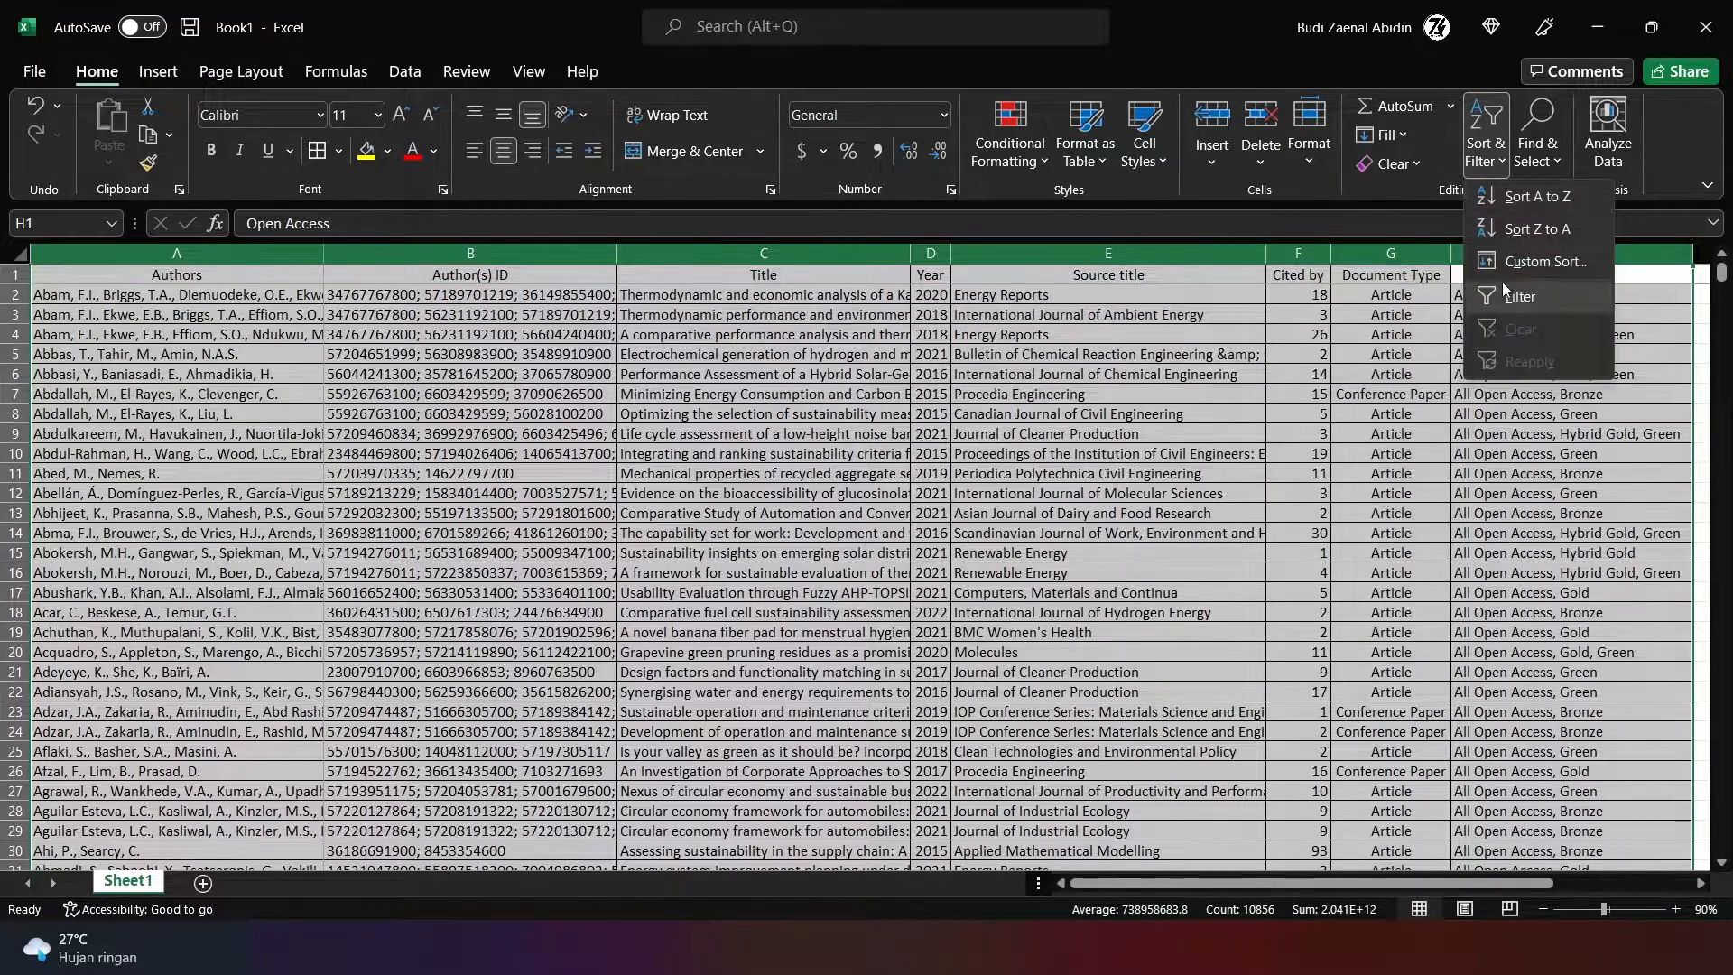
pyautogui.click(1543, 261)
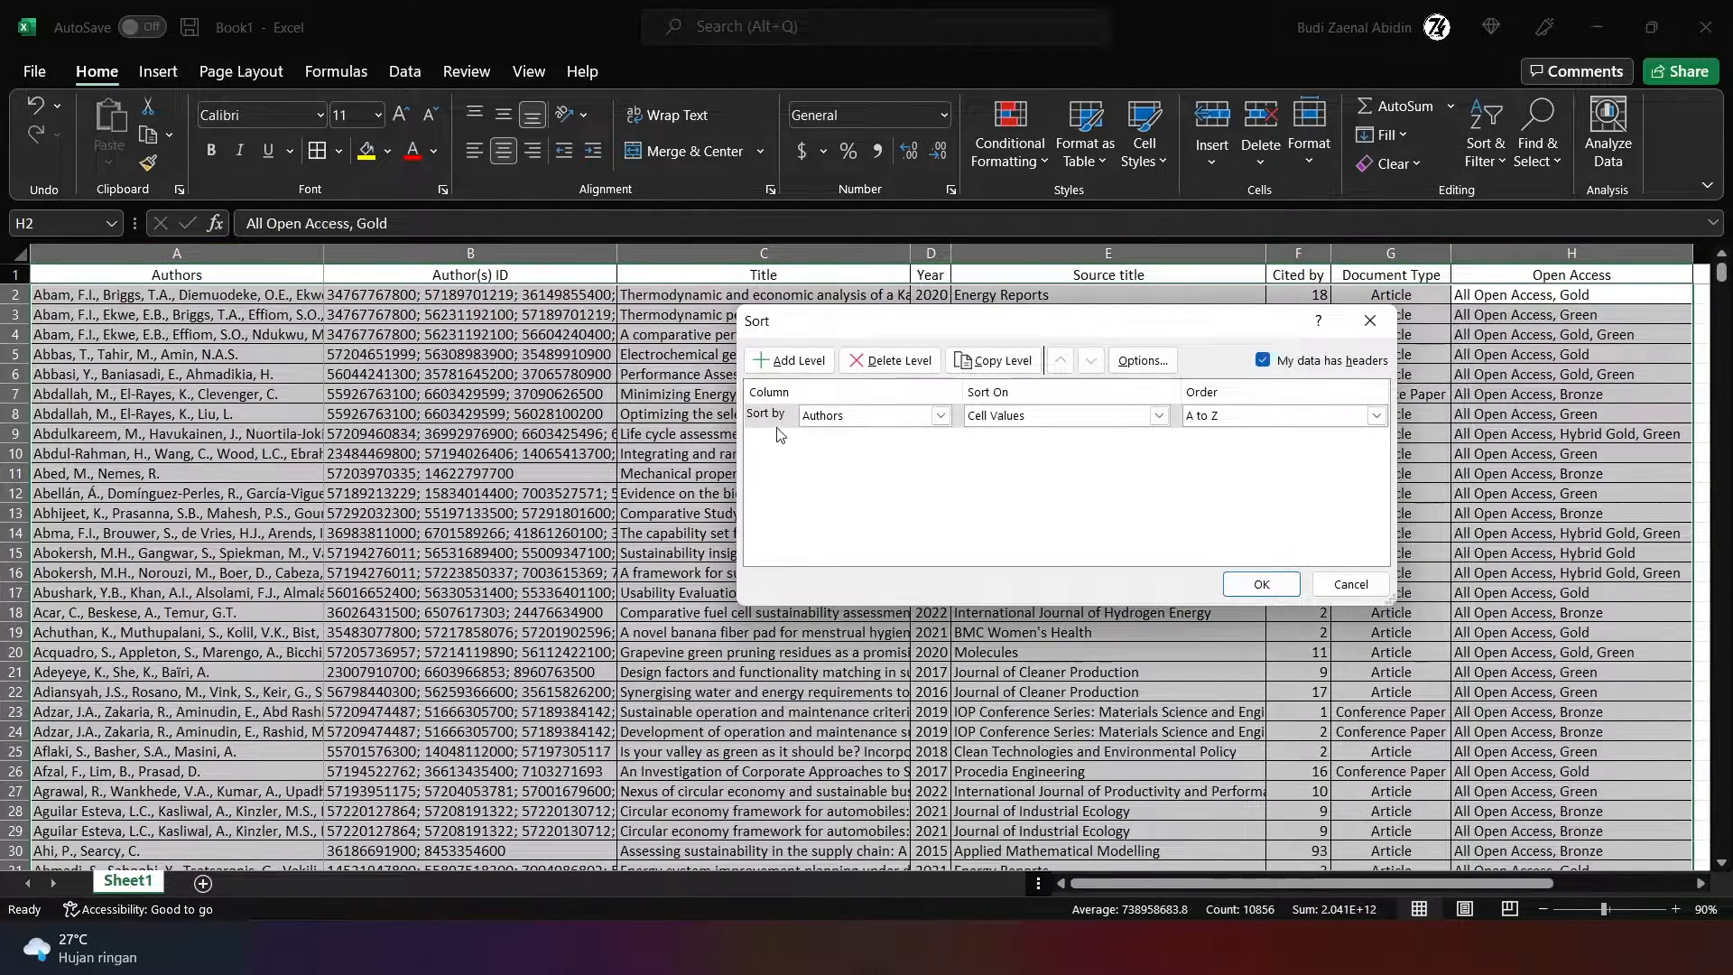
pyautogui.click(778, 417)
pyautogui.click(893, 360)
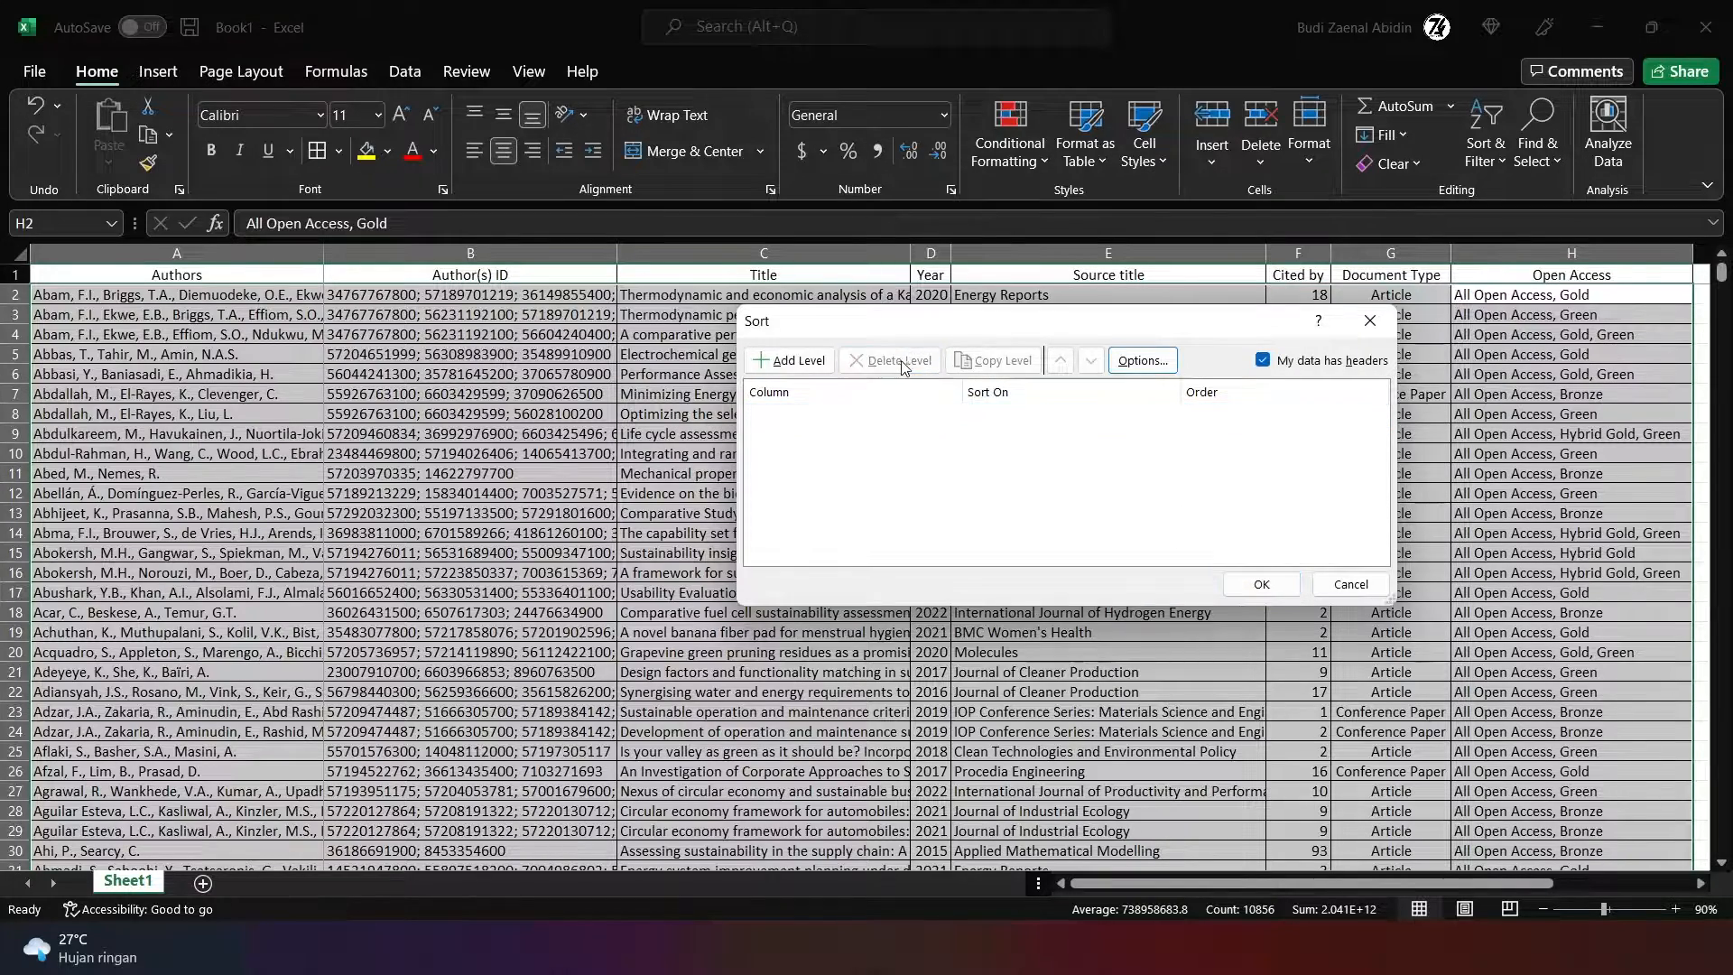
pyautogui.click(1268, 584)
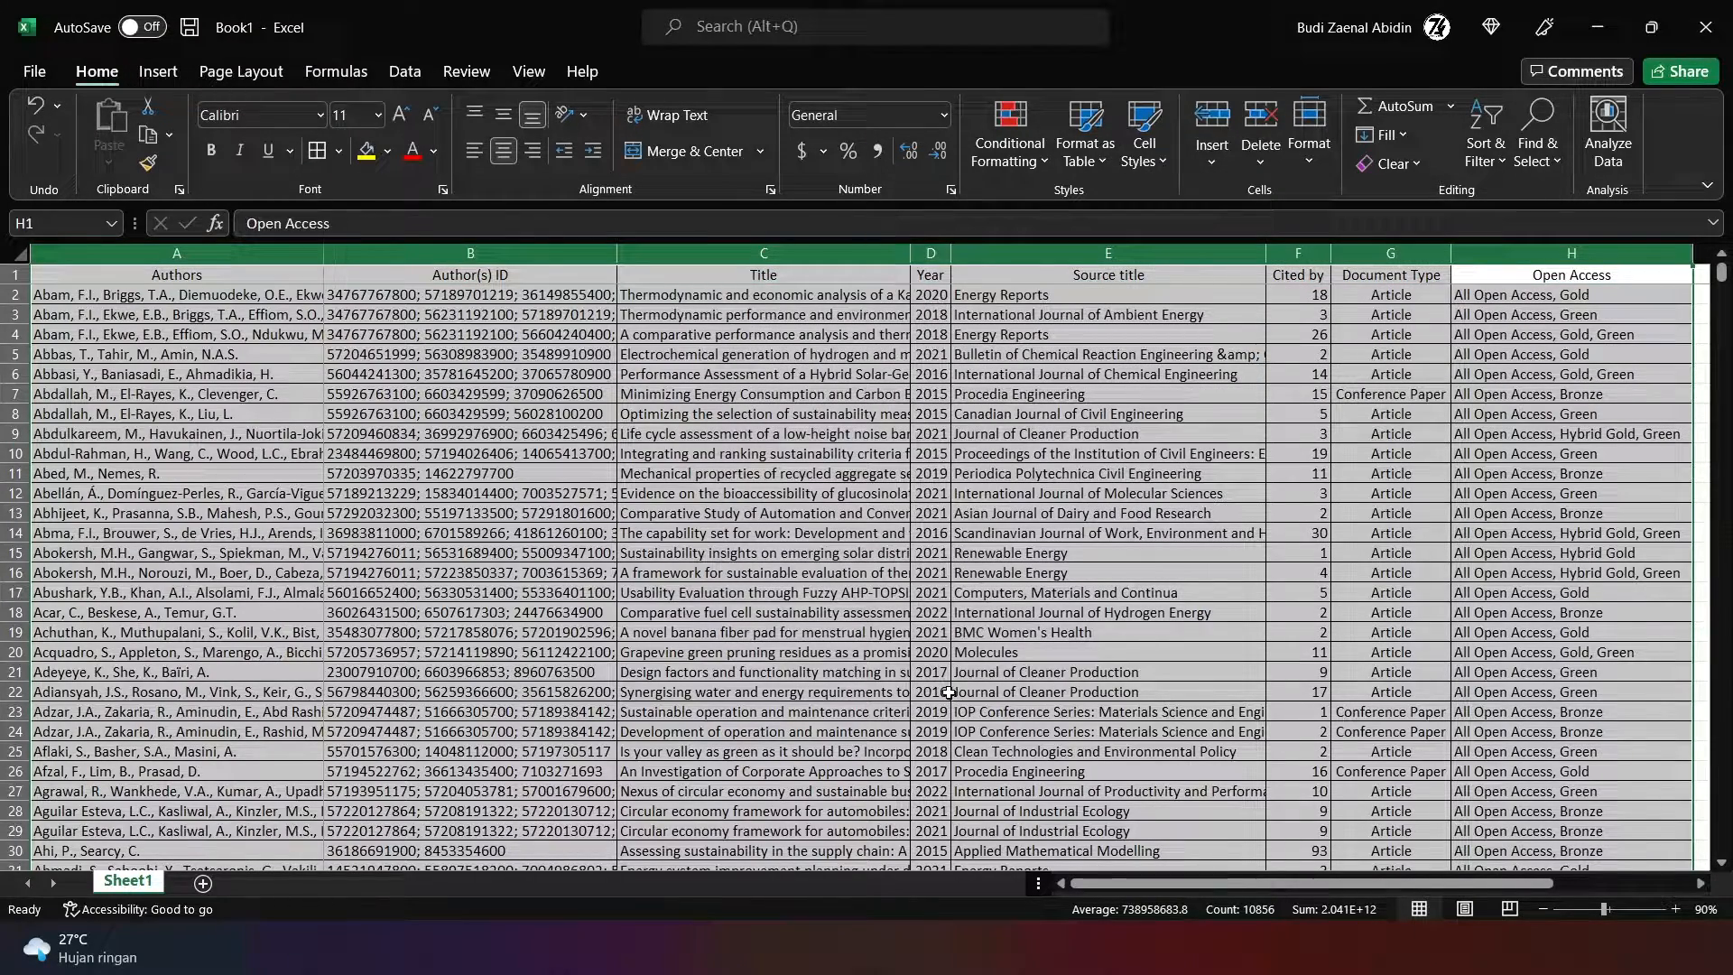
# Step: Turn on filters for the header row of the publication table
pyautogui.click(898, 673)
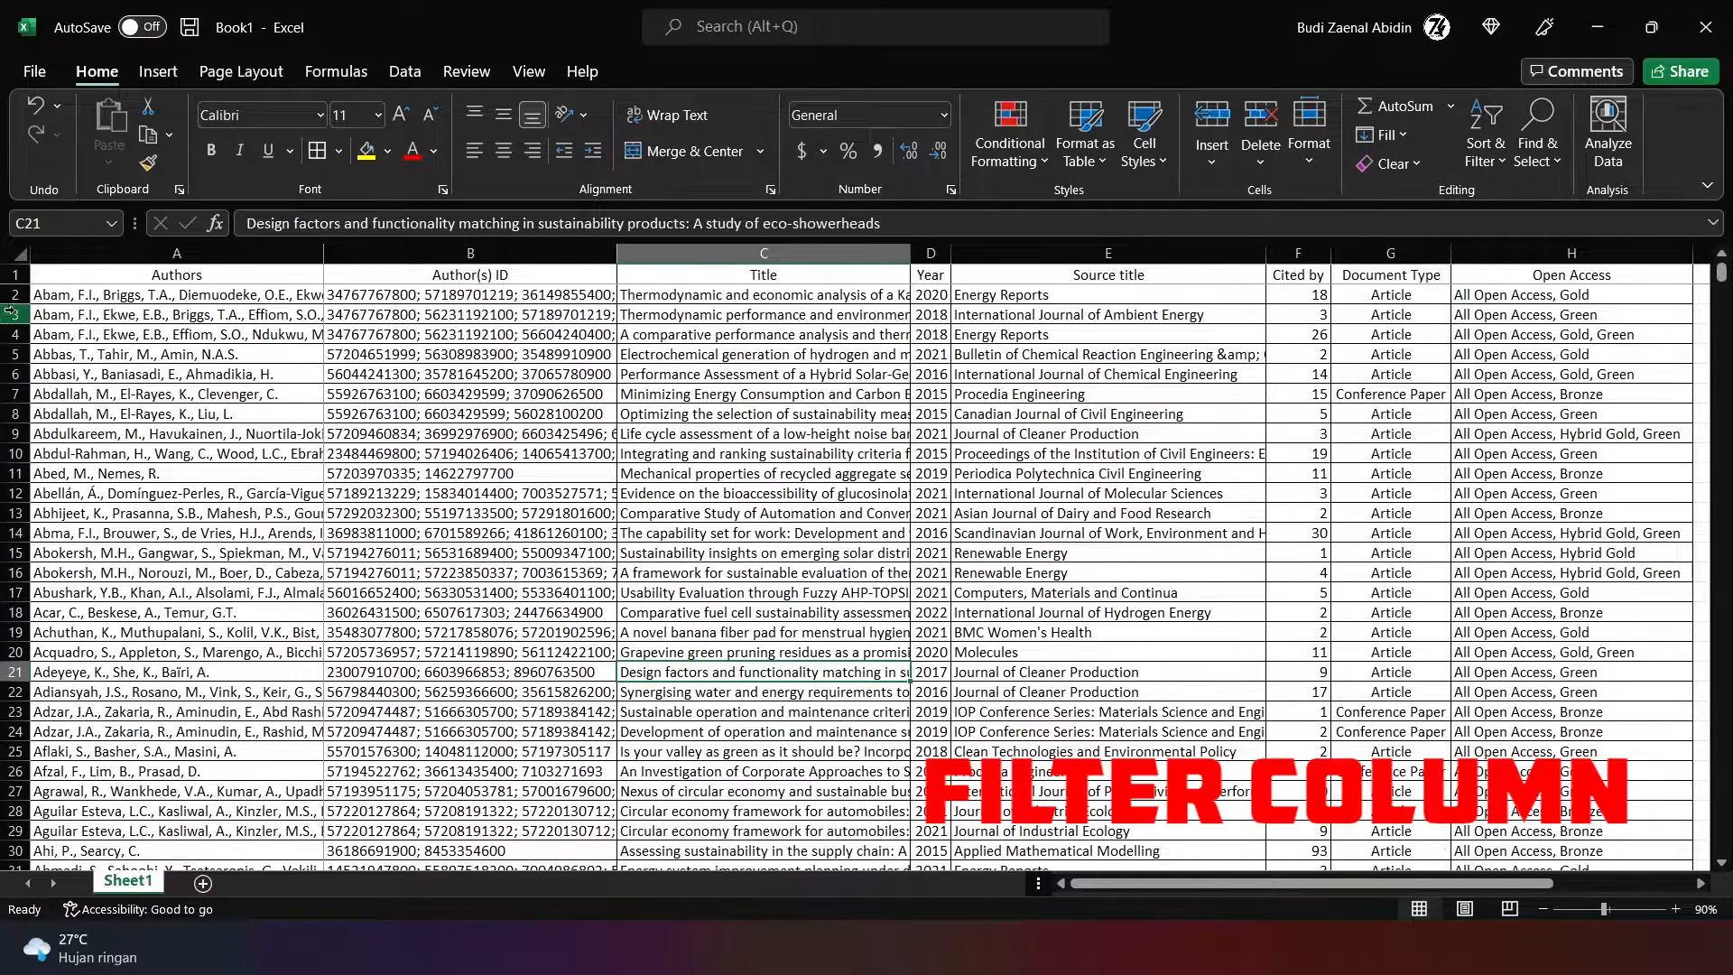
pyautogui.click(15, 274)
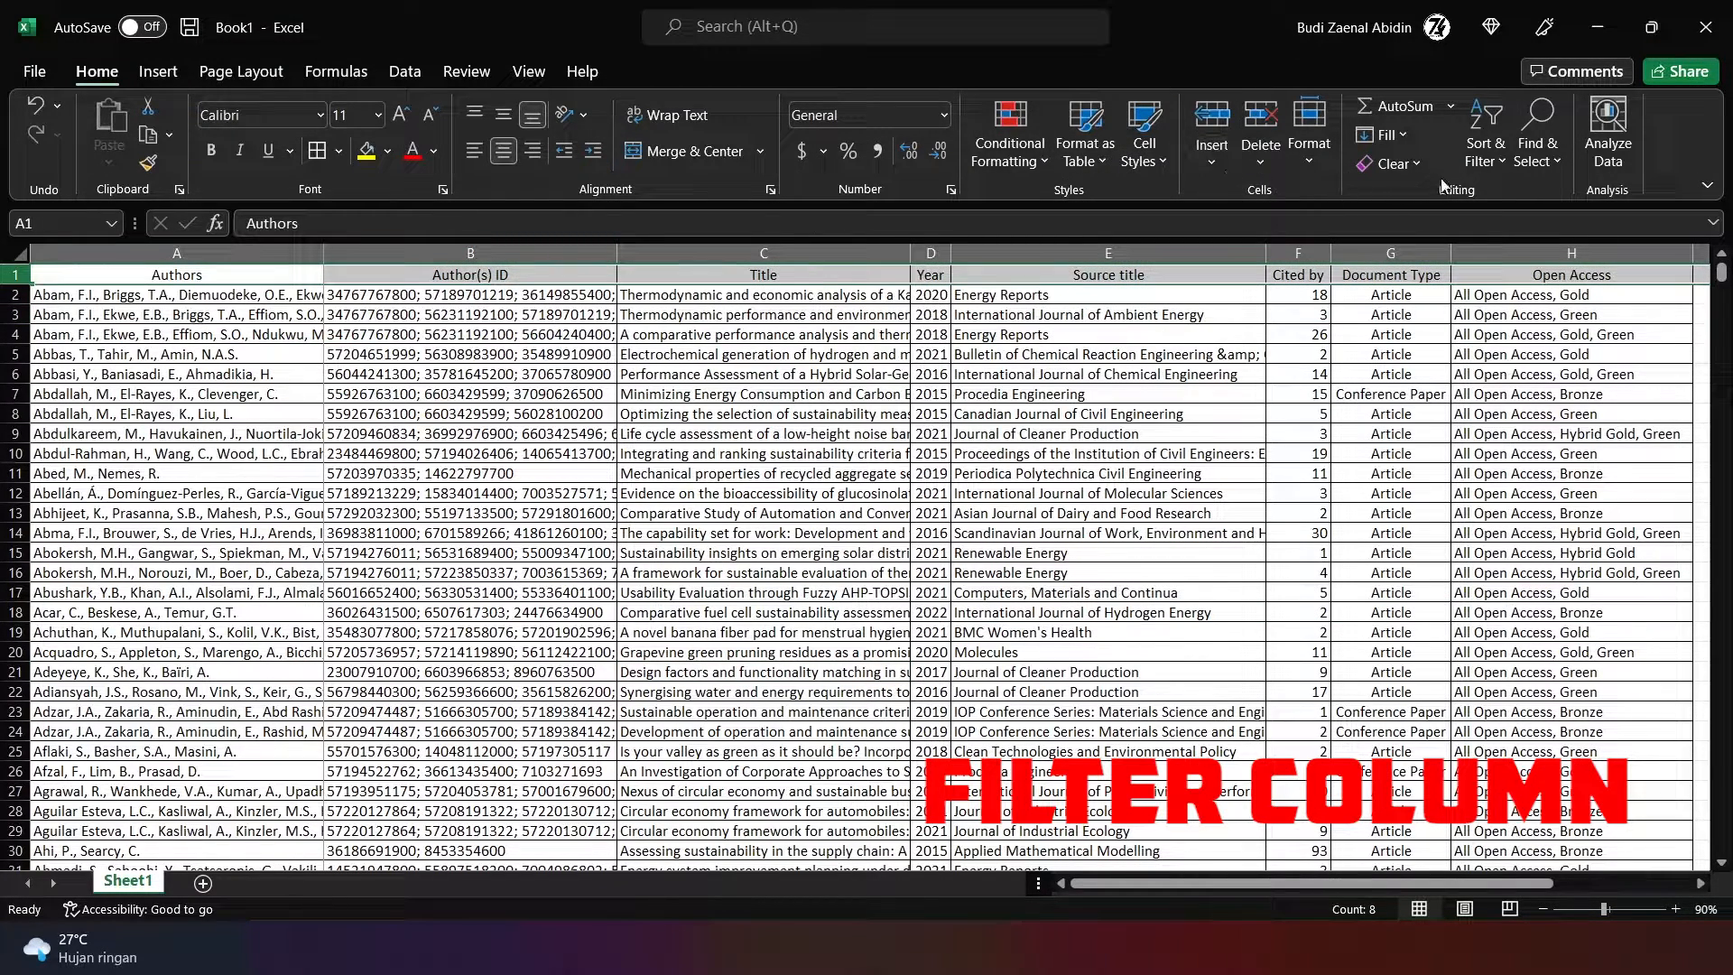
pyautogui.click(1480, 156)
pyautogui.click(1502, 298)
pyautogui.click(505, 615)
# Step: Look through the filter options and value lists of the Authors and Author(s) ID columns without applying a filter
pyautogui.click(312, 275)
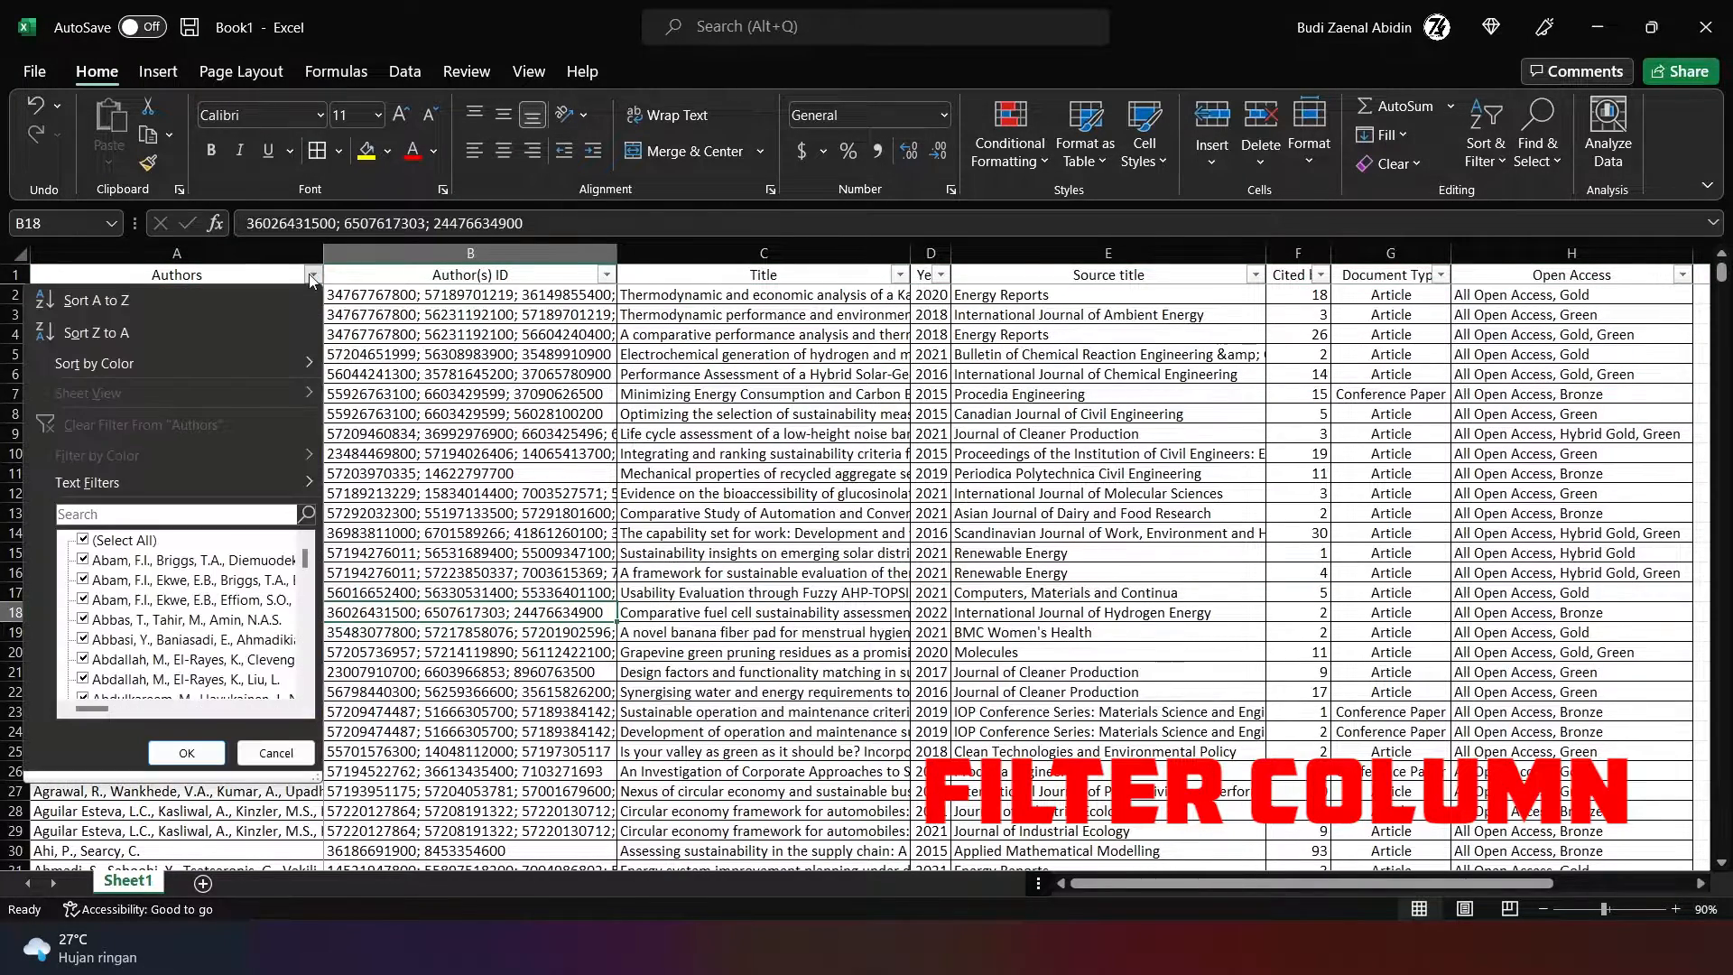
pyautogui.moveTo(304, 565); pyautogui.dragTo(322, 678)
pyautogui.click(276, 753)
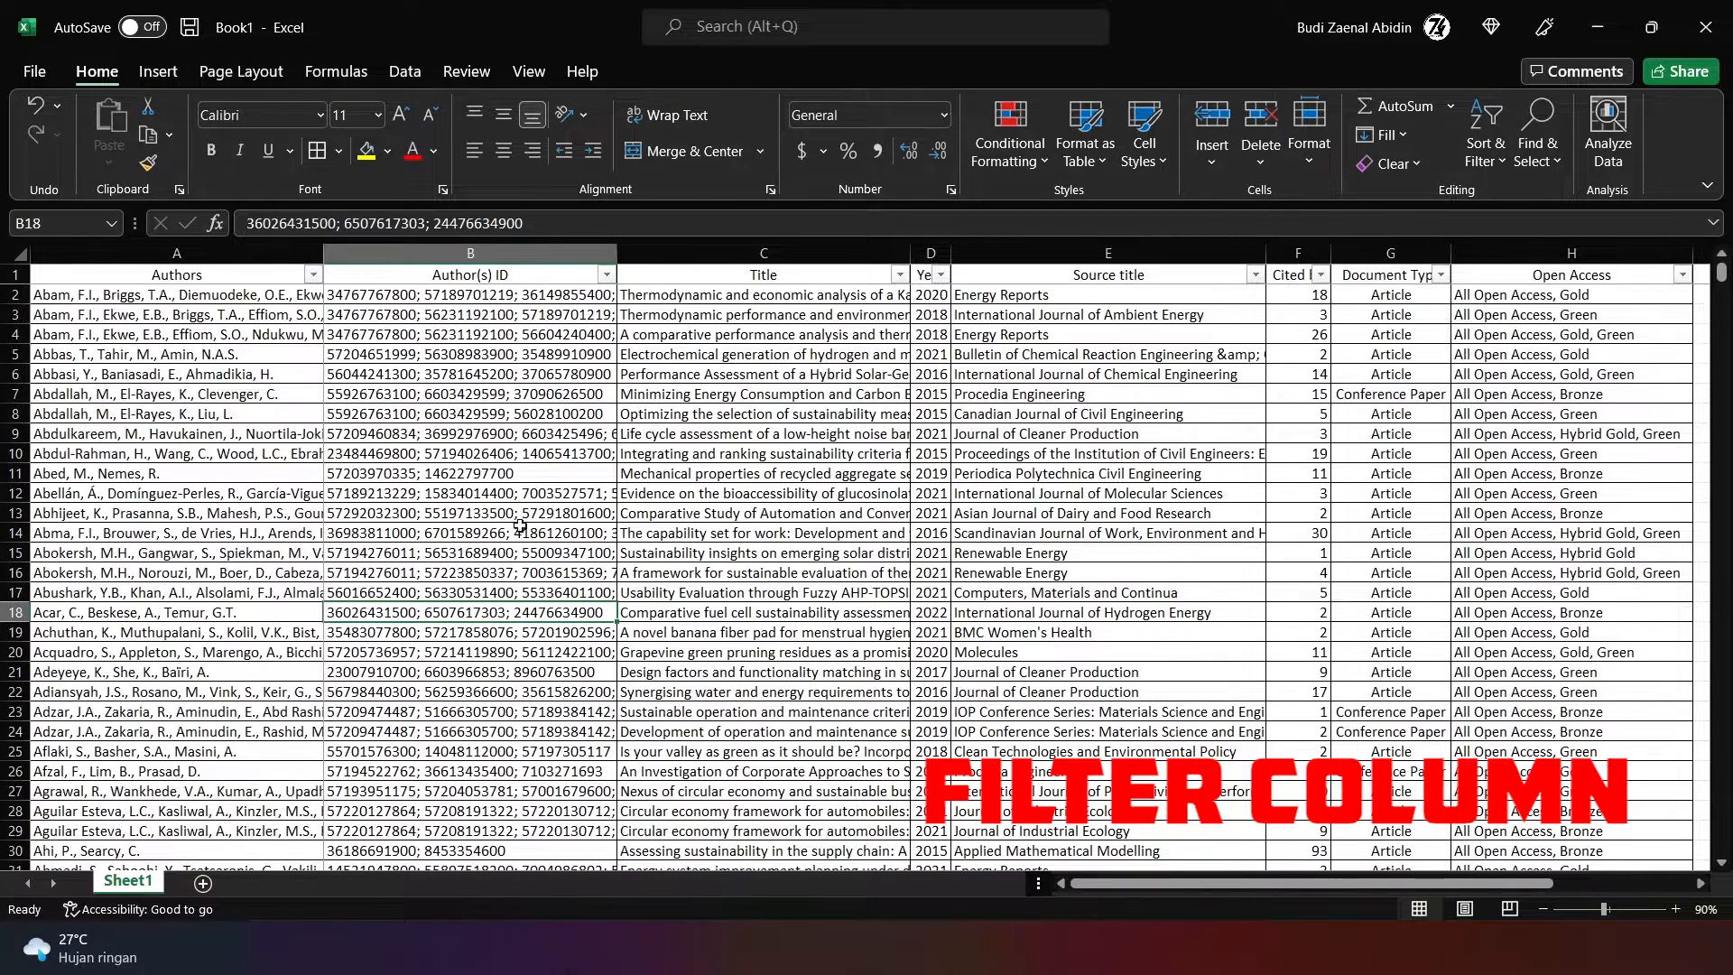
pyautogui.click(607, 276)
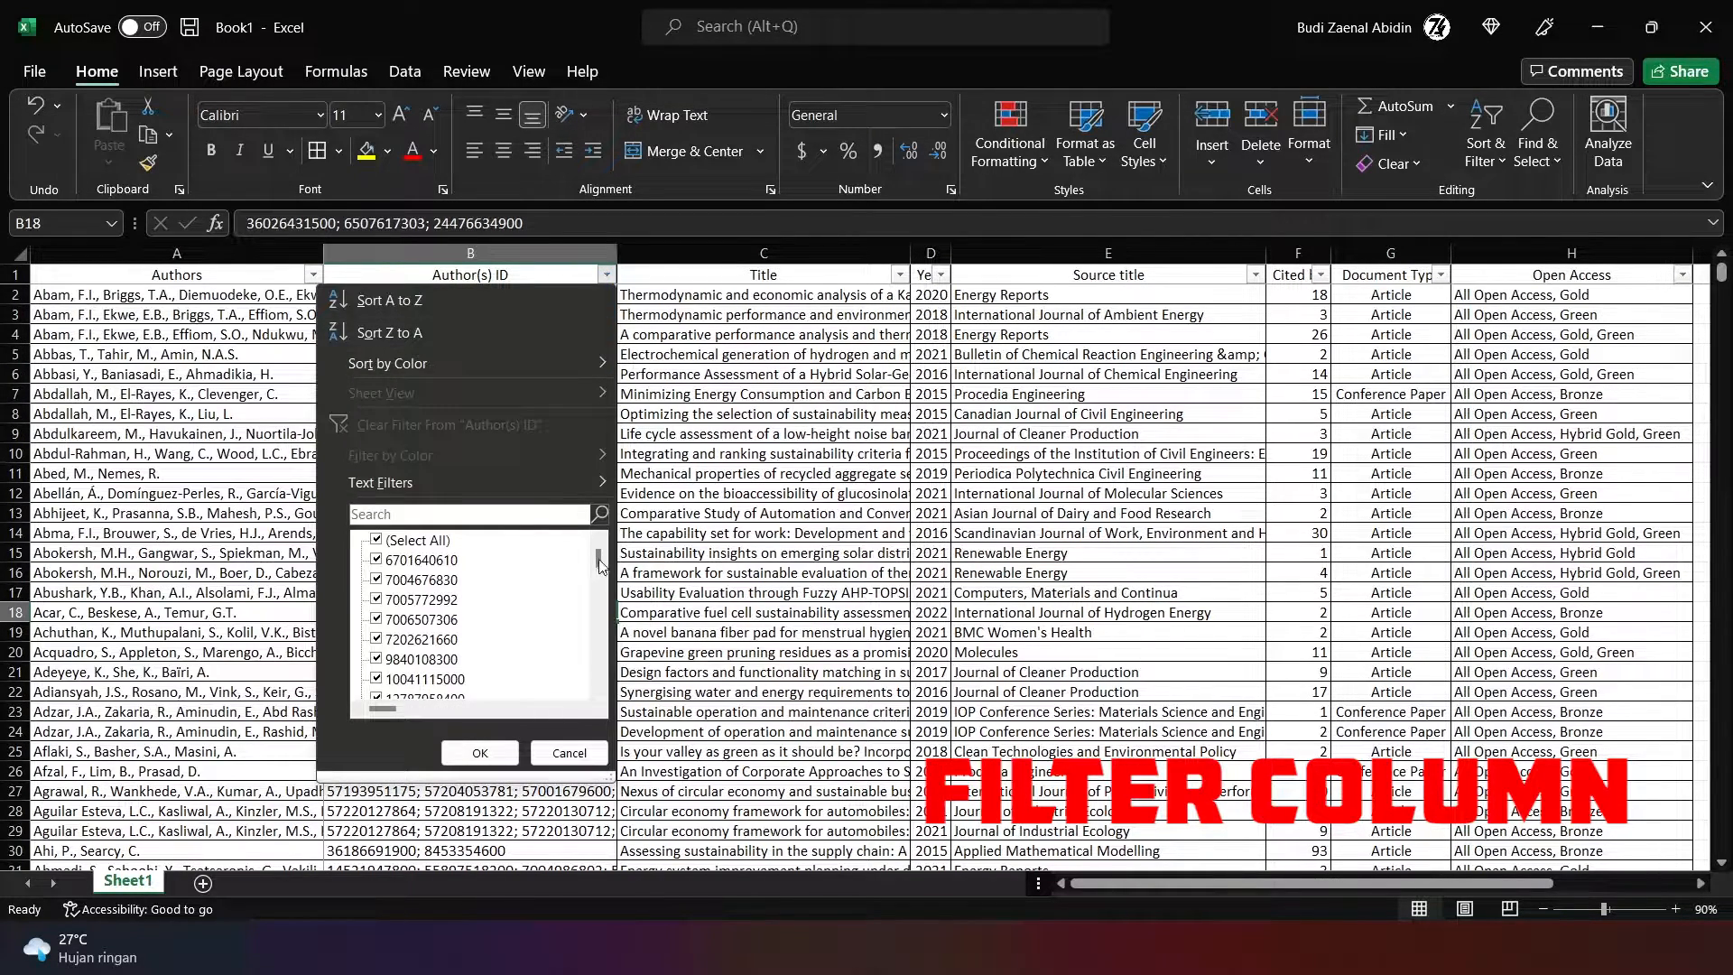
pyautogui.moveTo(602, 565); pyautogui.dragTo(602, 684)
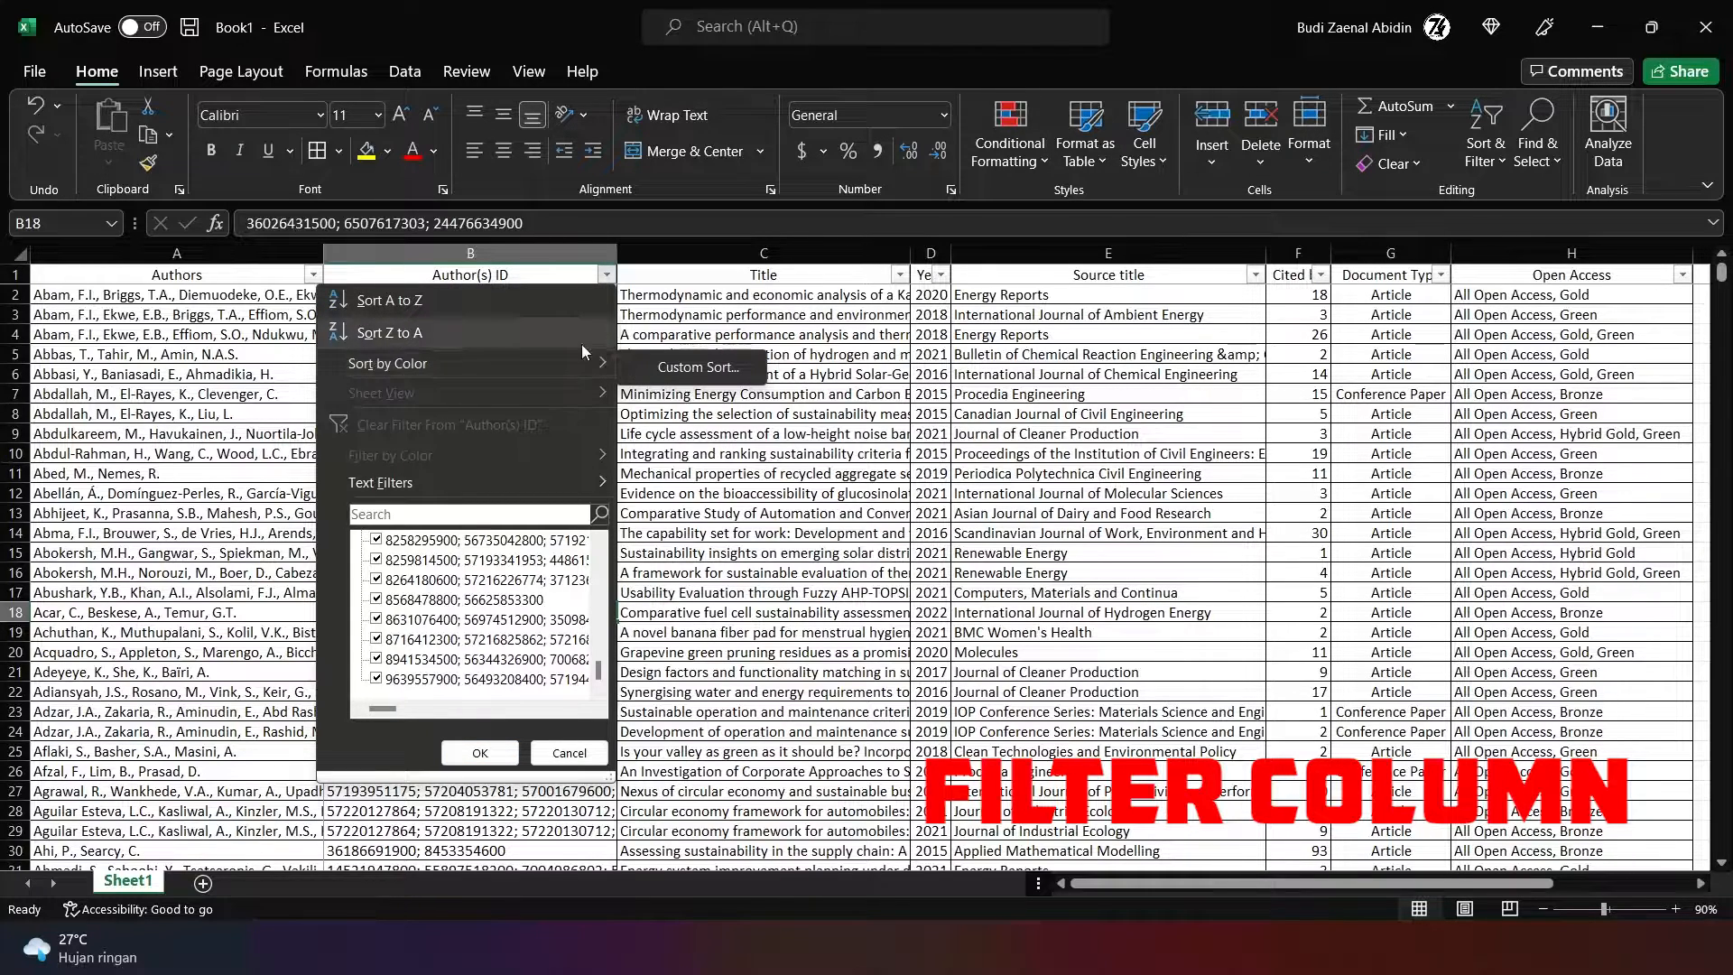
pyautogui.click(762, 485)
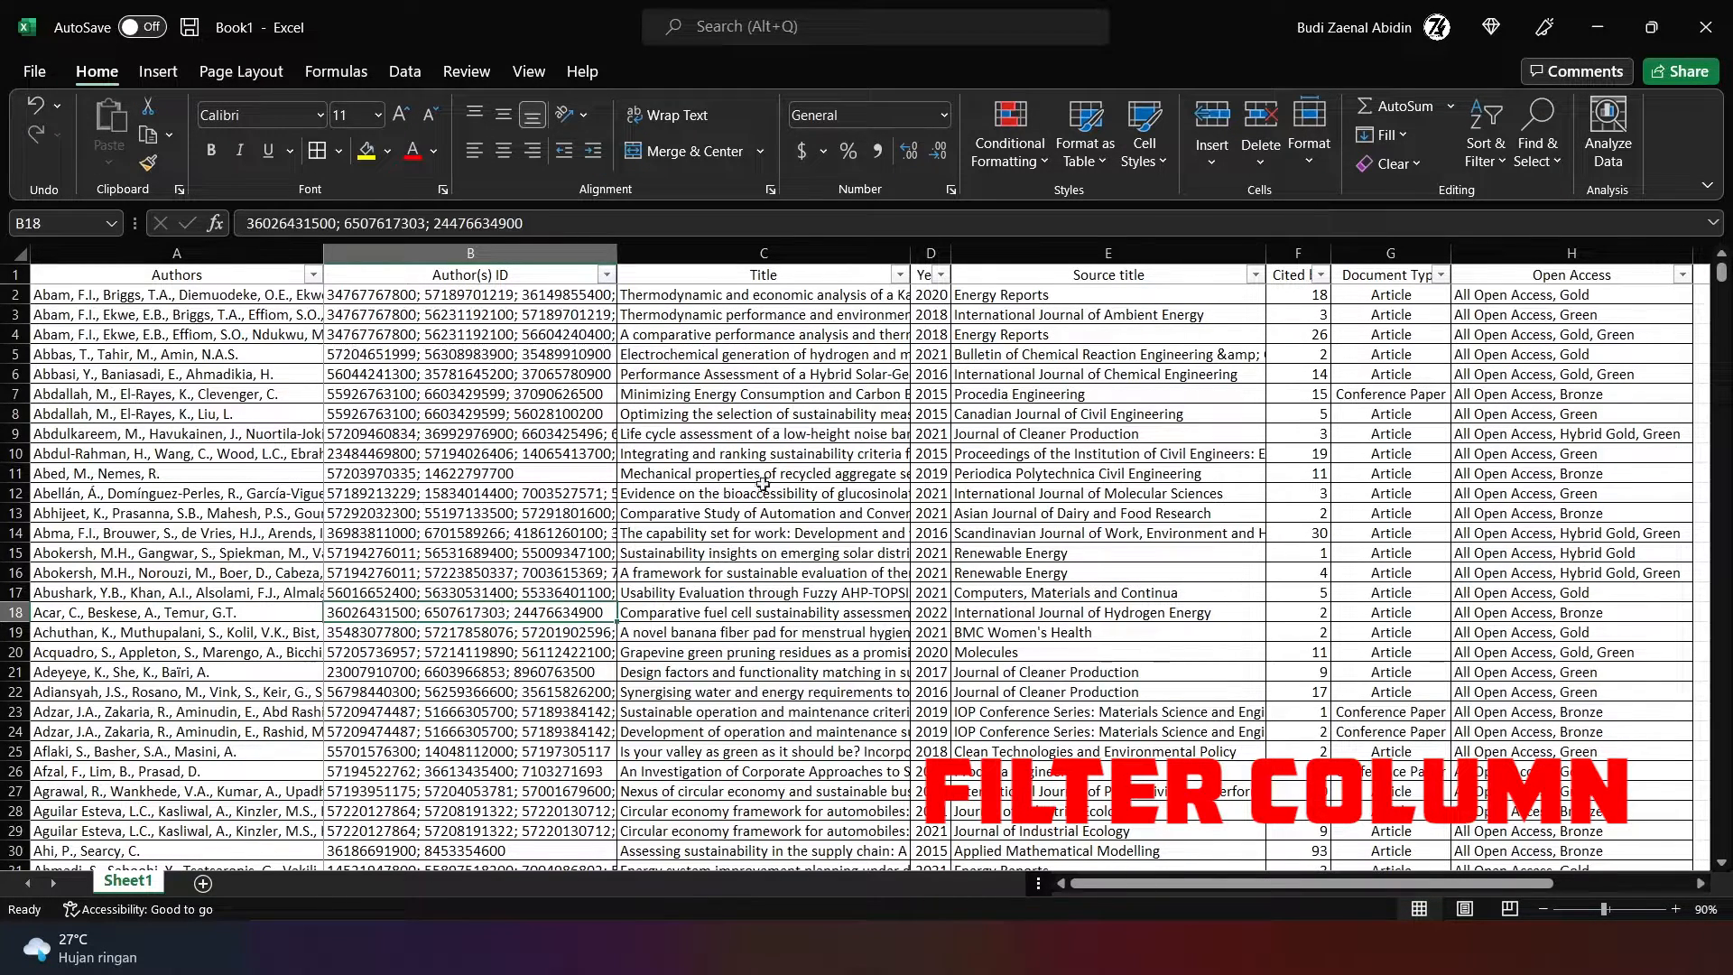
# Step: Sort the table by Cited by from largest to smallest using the column's filter options
pyautogui.click(1327, 359)
pyautogui.click(1320, 275)
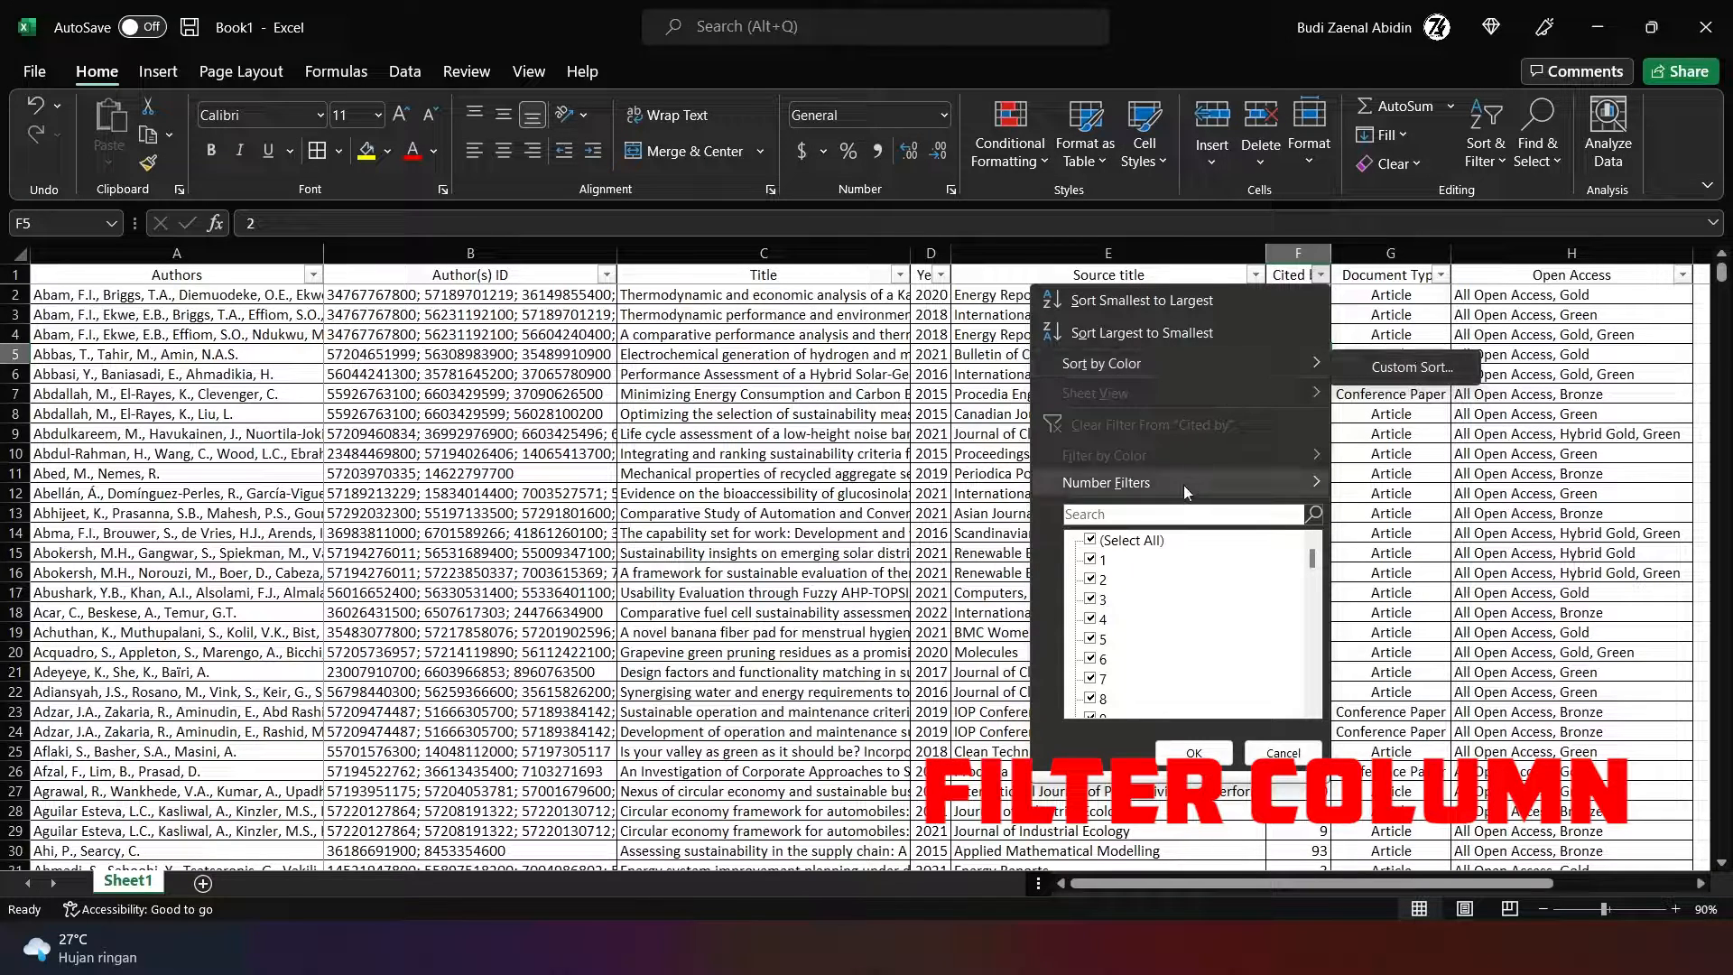
pyautogui.moveTo(1192, 494)
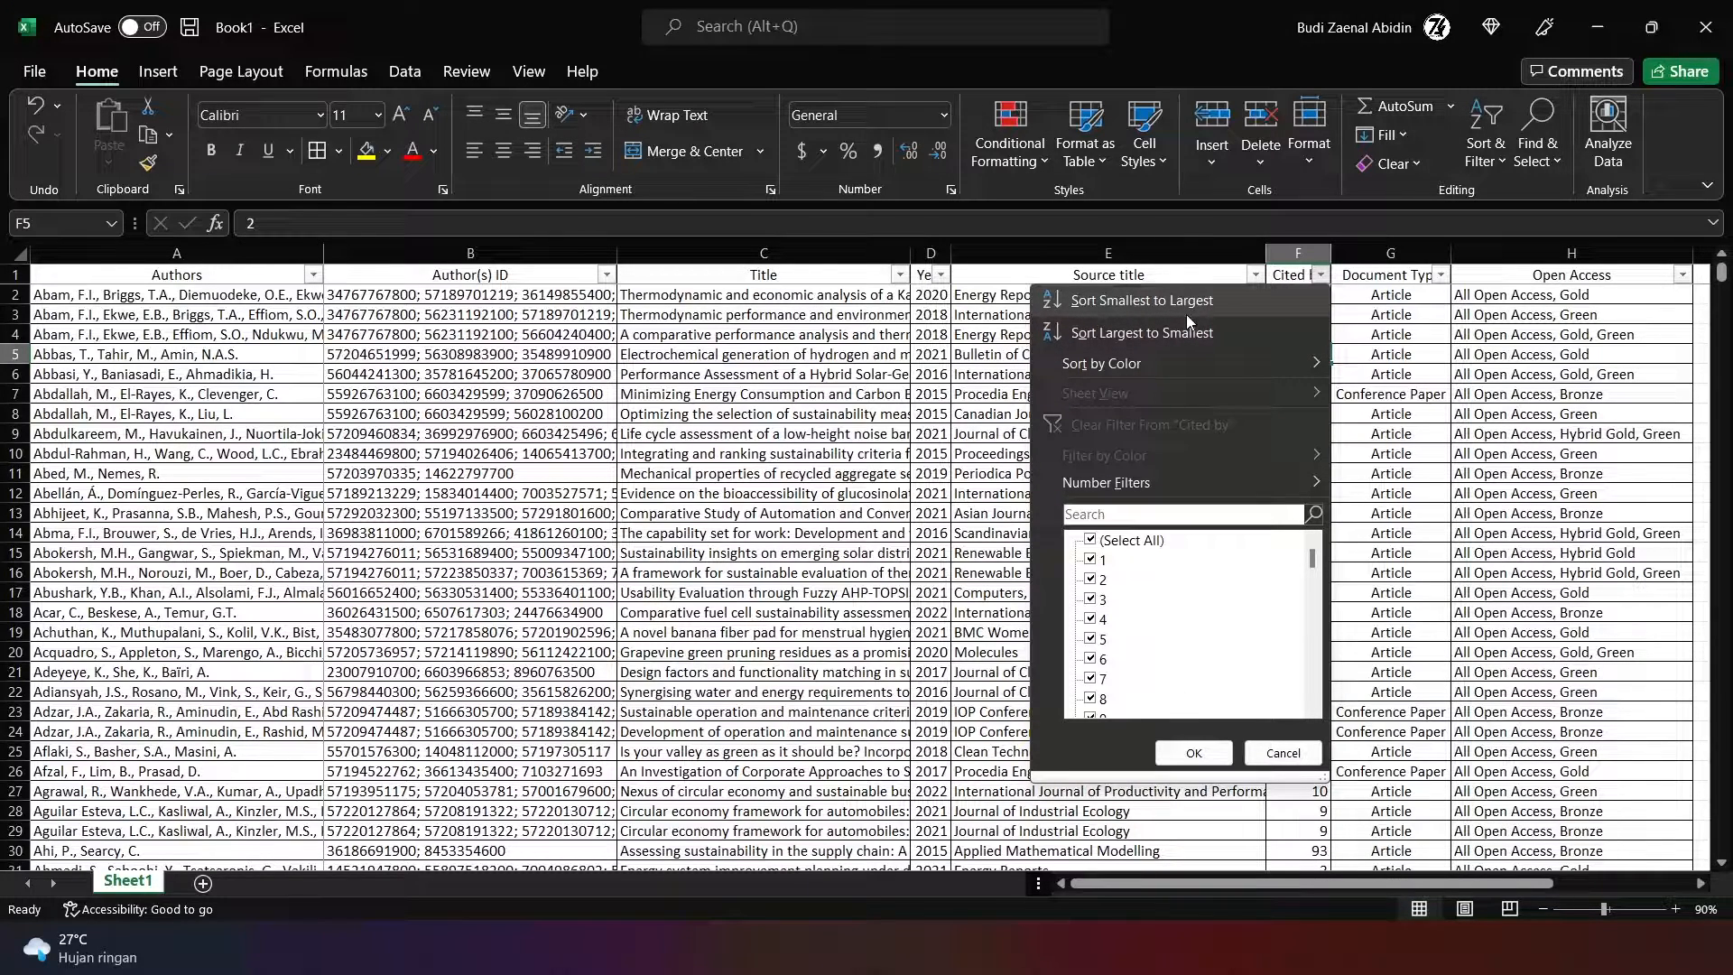
pyautogui.click(1166, 334)
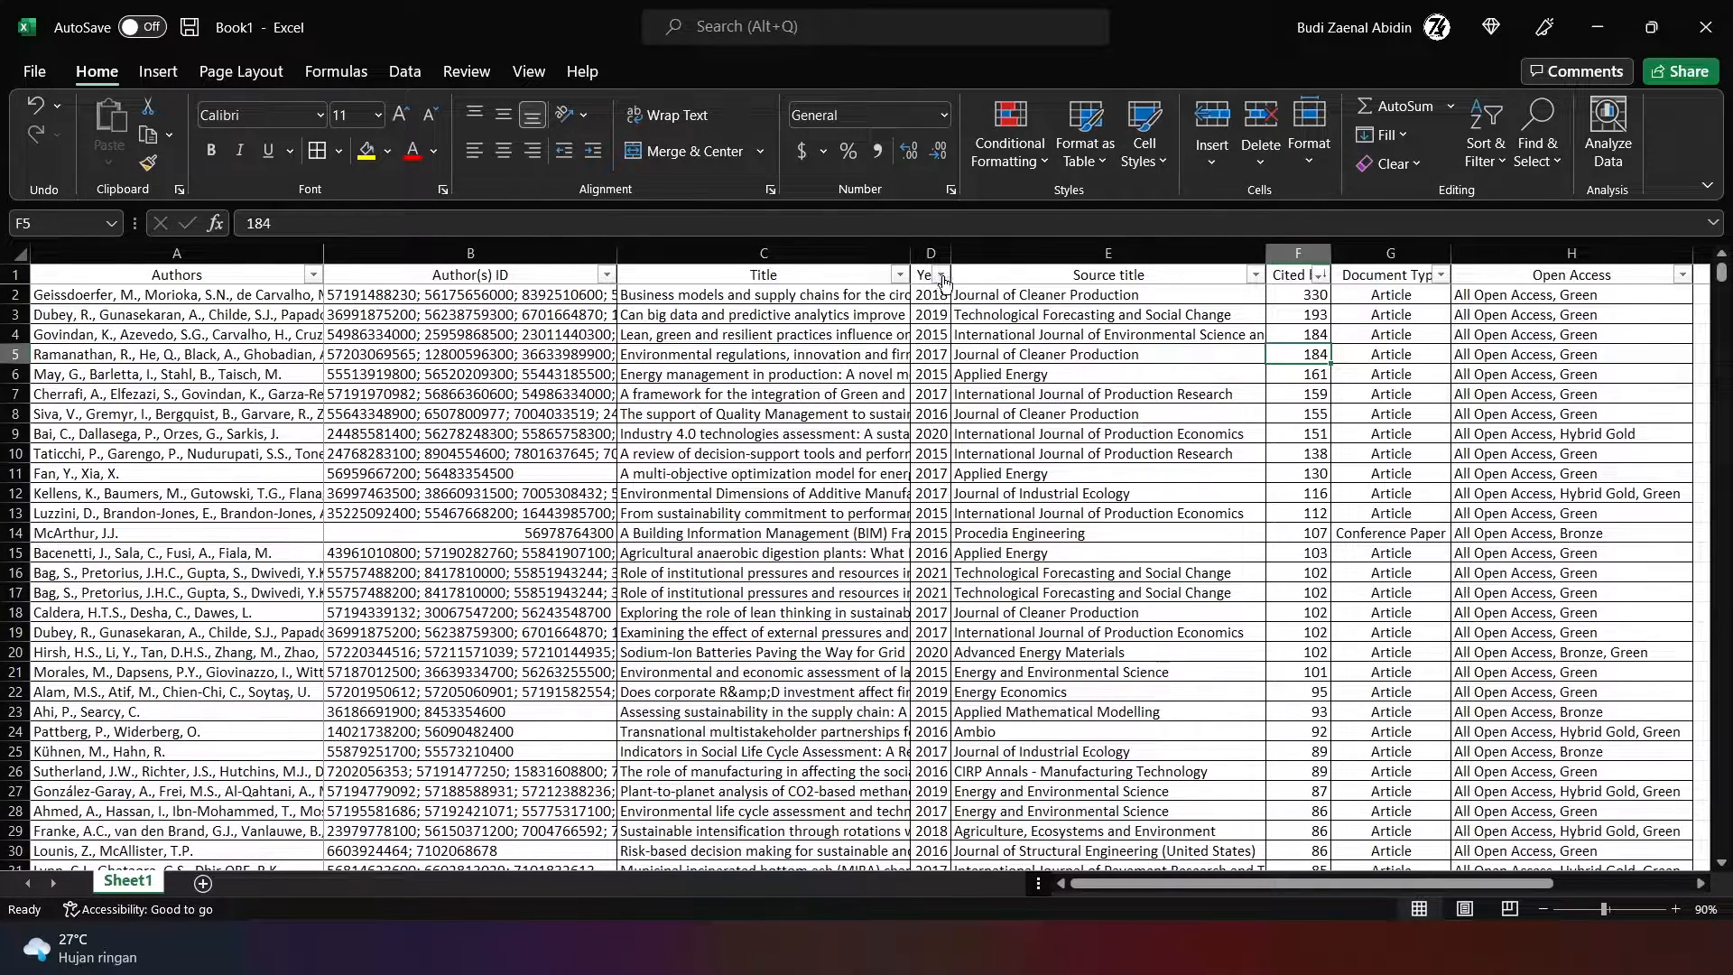
# Step: Filter the Year column with a number filter for values greater than 2019 and check the filtered rows
pyautogui.click(941, 274)
pyautogui.moveTo(907, 486)
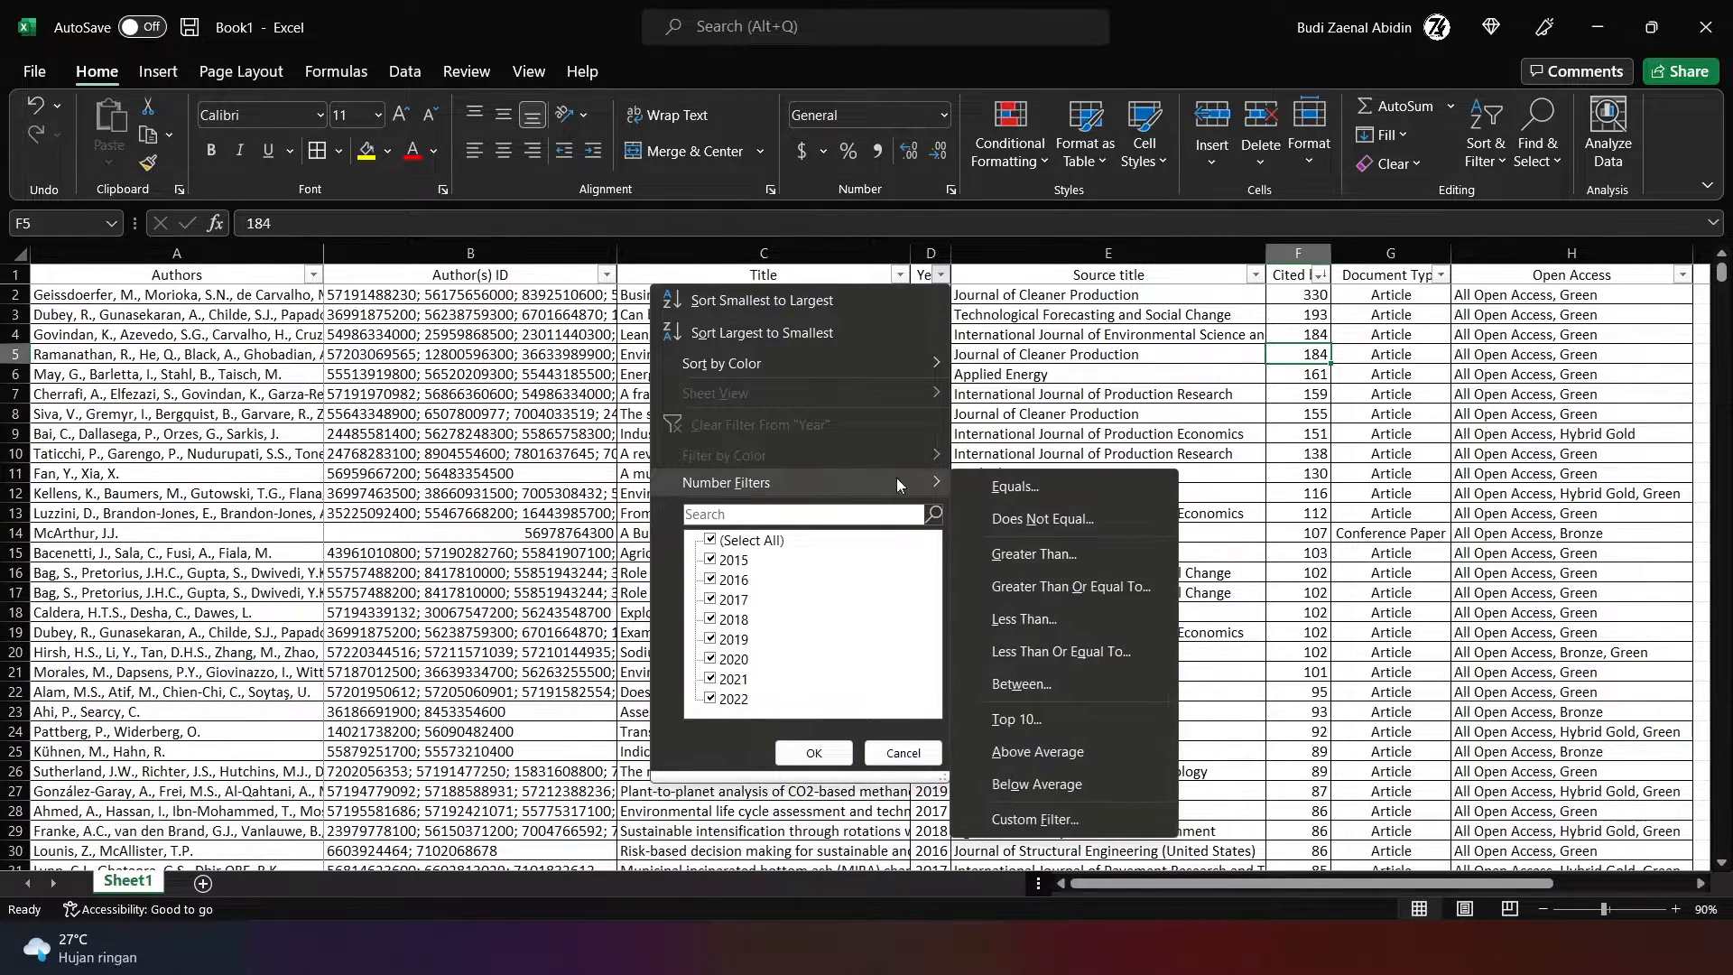
pyautogui.click(1041, 554)
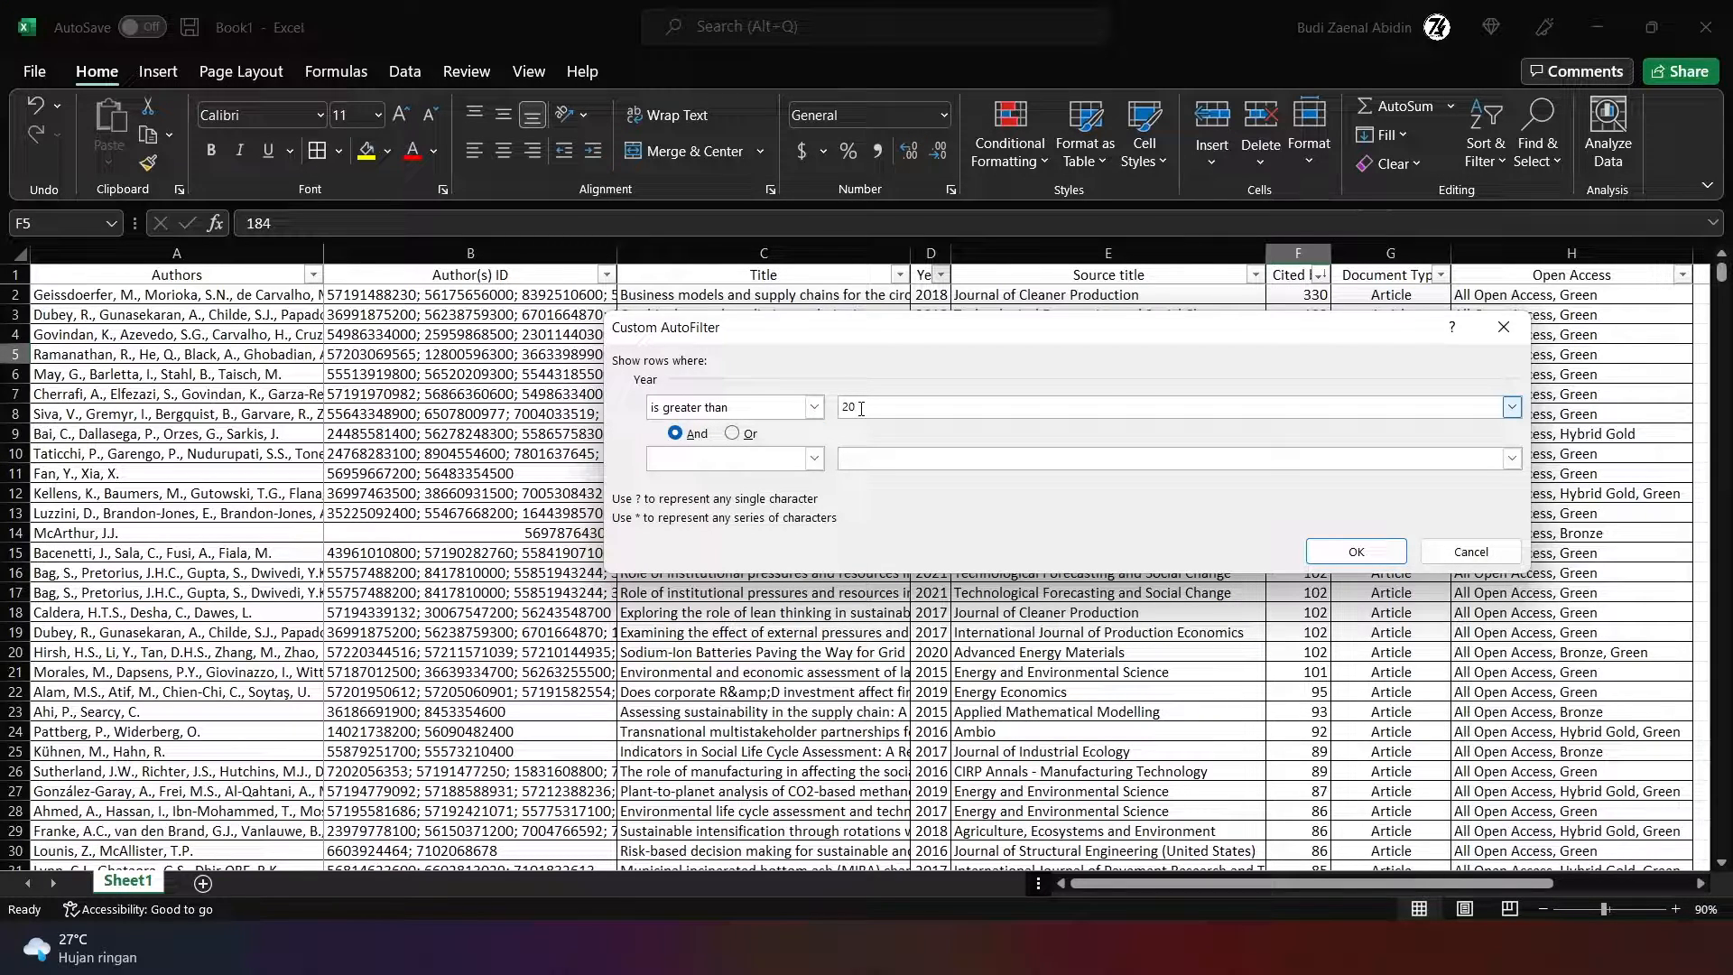
pyautogui.write('2019')
pyautogui.click(1358, 548)
pyautogui.click(944, 296)
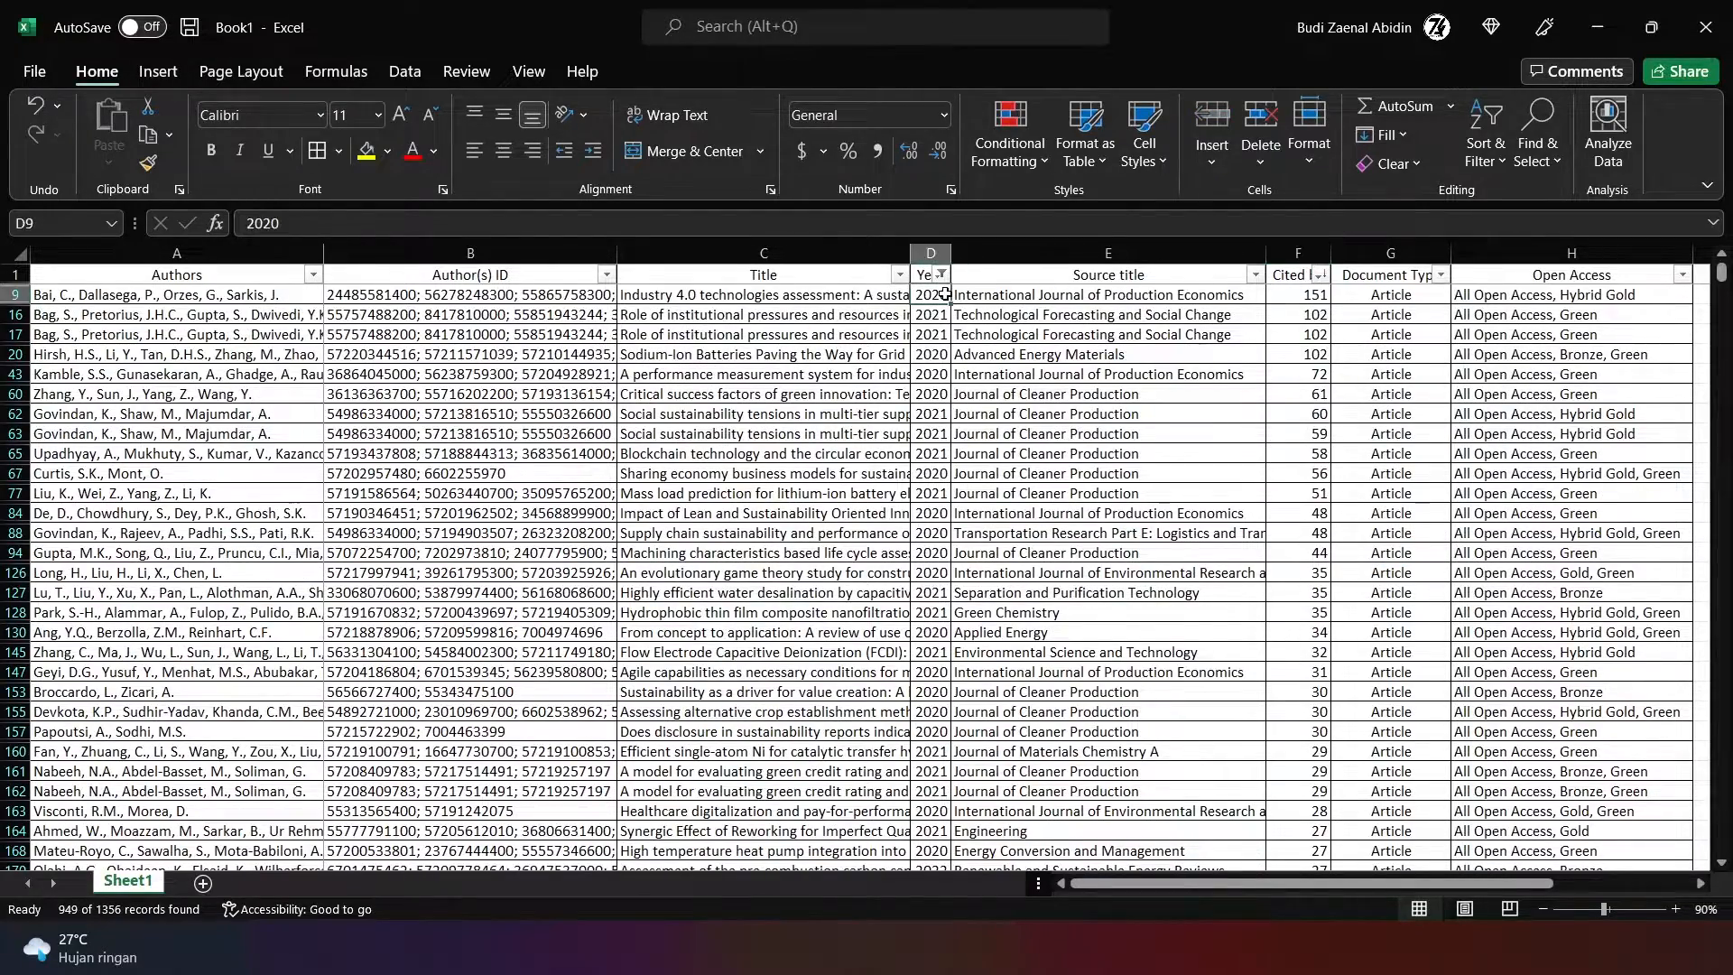
pyautogui.scroll(-2, 925, 642)
pyautogui.scroll(2, 922, 655)
# Step: Filter the Document Type column to exclude Conference Paper and look over the remaining rows
pyautogui.click(1440, 274)
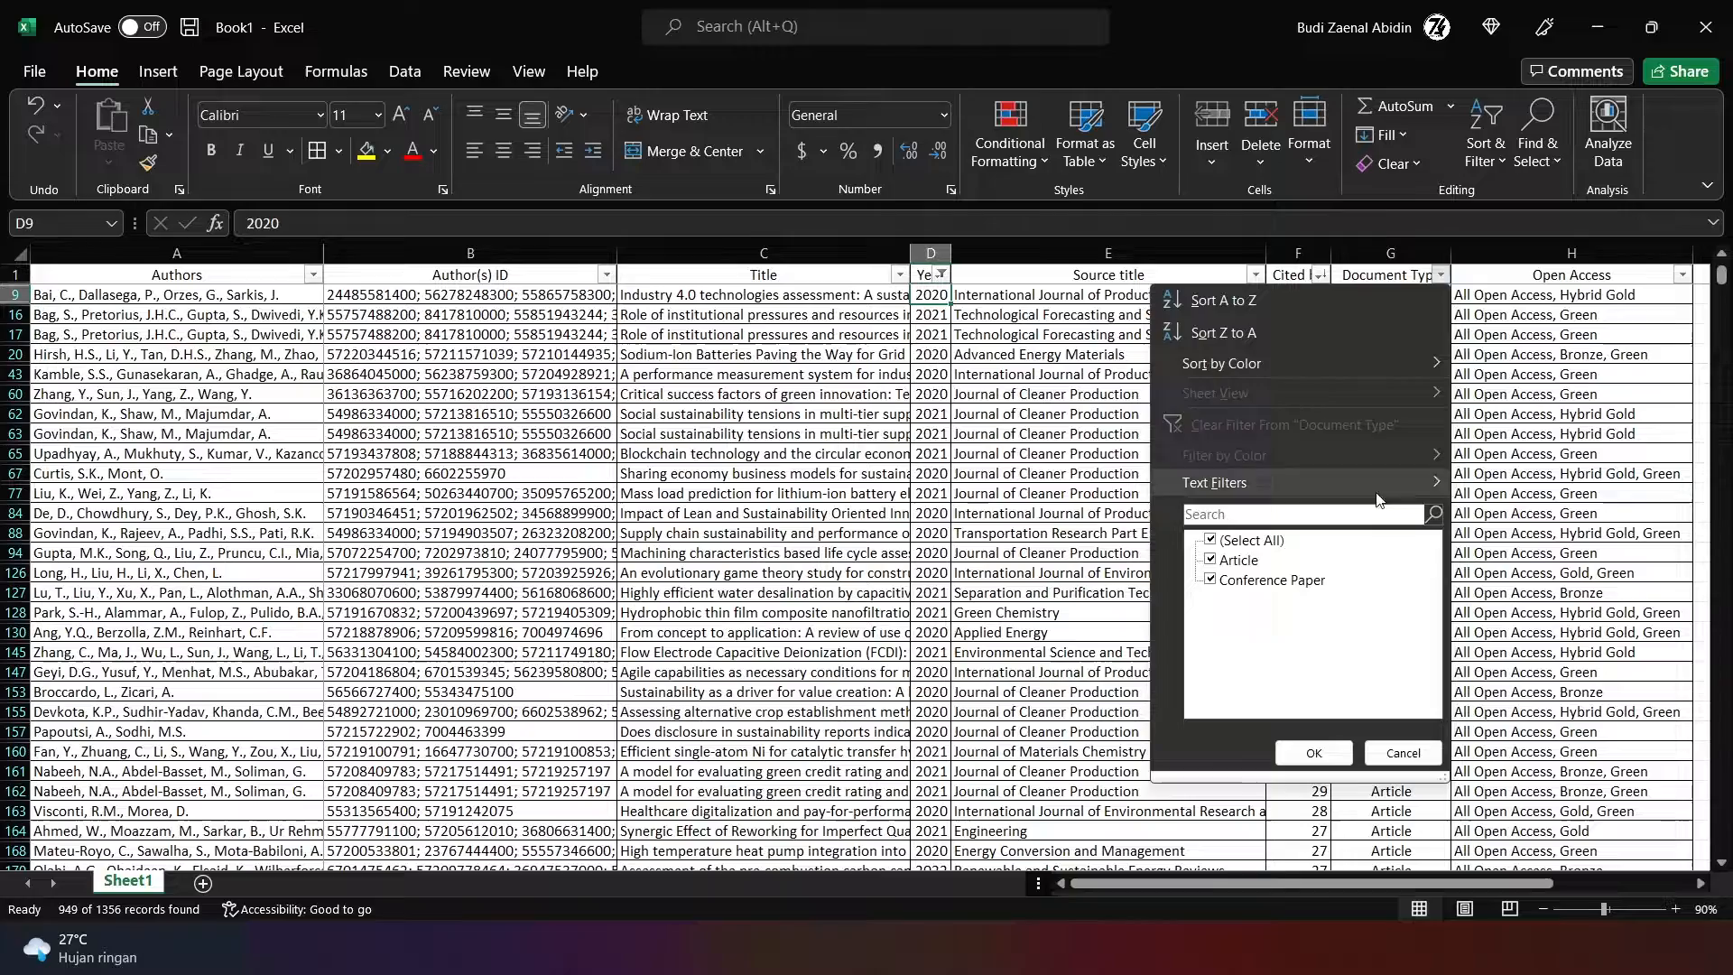
pyautogui.click(1218, 582)
pyautogui.click(1313, 753)
pyautogui.moveTo(1391, 334); pyautogui.dragTo(1391, 453)
pyautogui.moveTo(1720, 276)
pyautogui.mouseDown()
pyautogui.moveTo(1713, 838)
pyautogui.moveTo(1720, 276)
pyautogui.mouseUp()
pyautogui.click(1385, 314)
# Step: Reset the Document Type filter so that all document types are included
pyautogui.click(1441, 275)
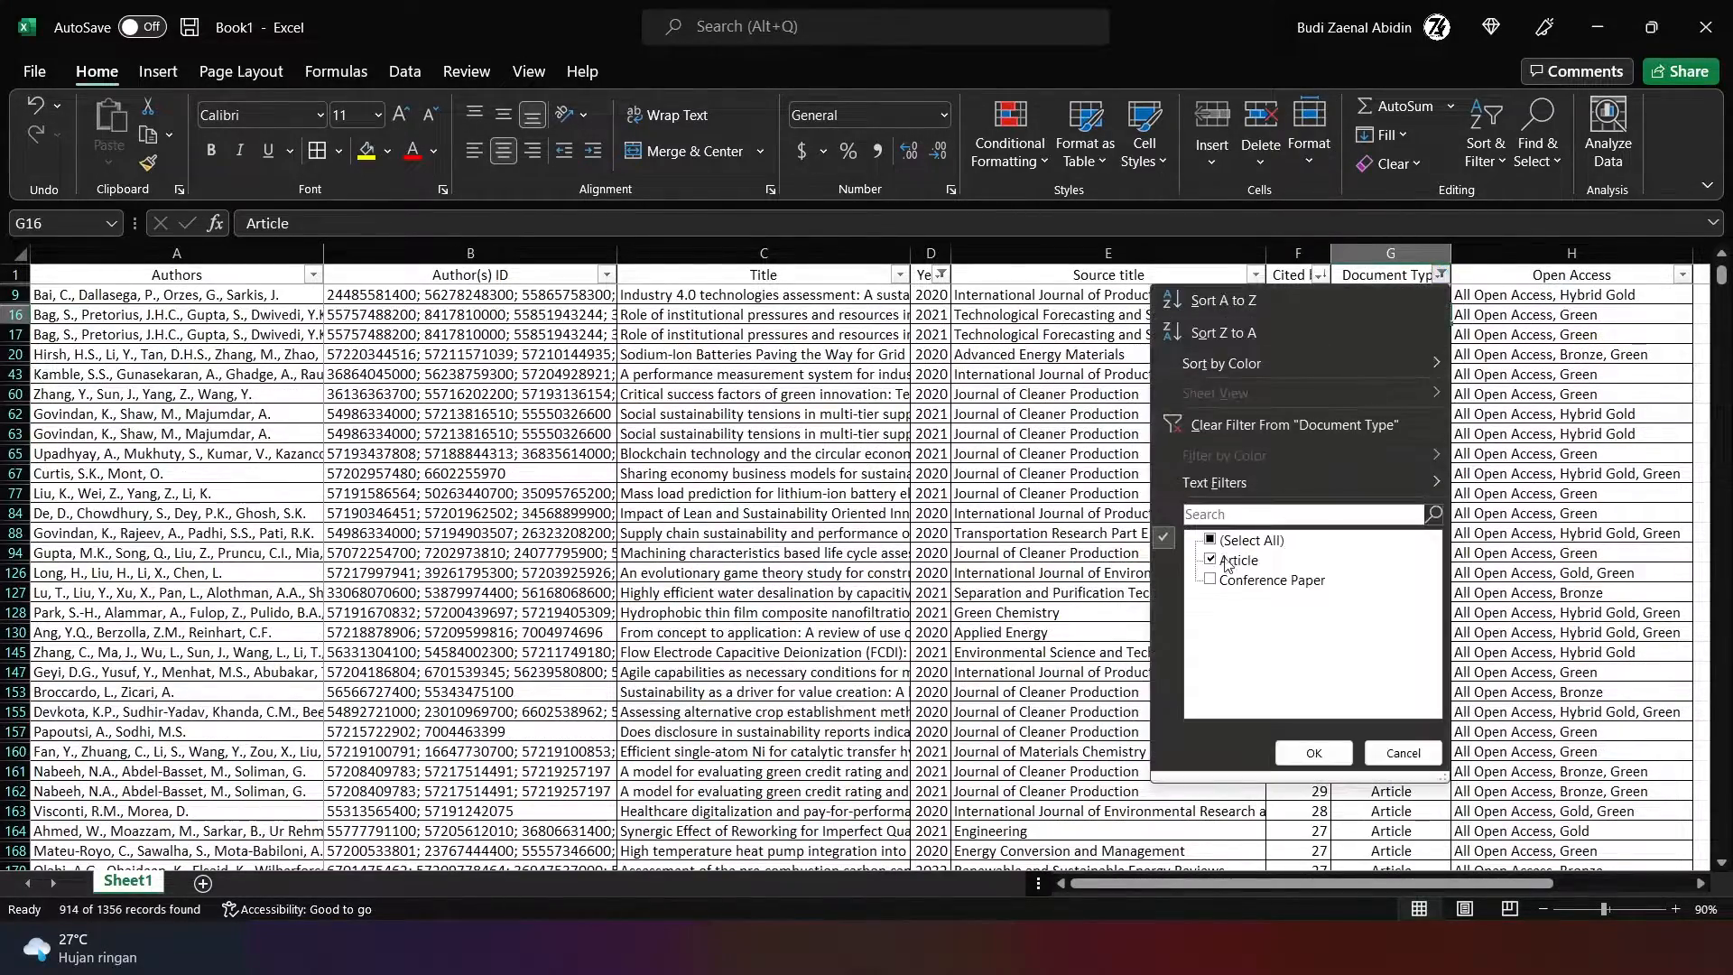
pyautogui.click(1218, 541)
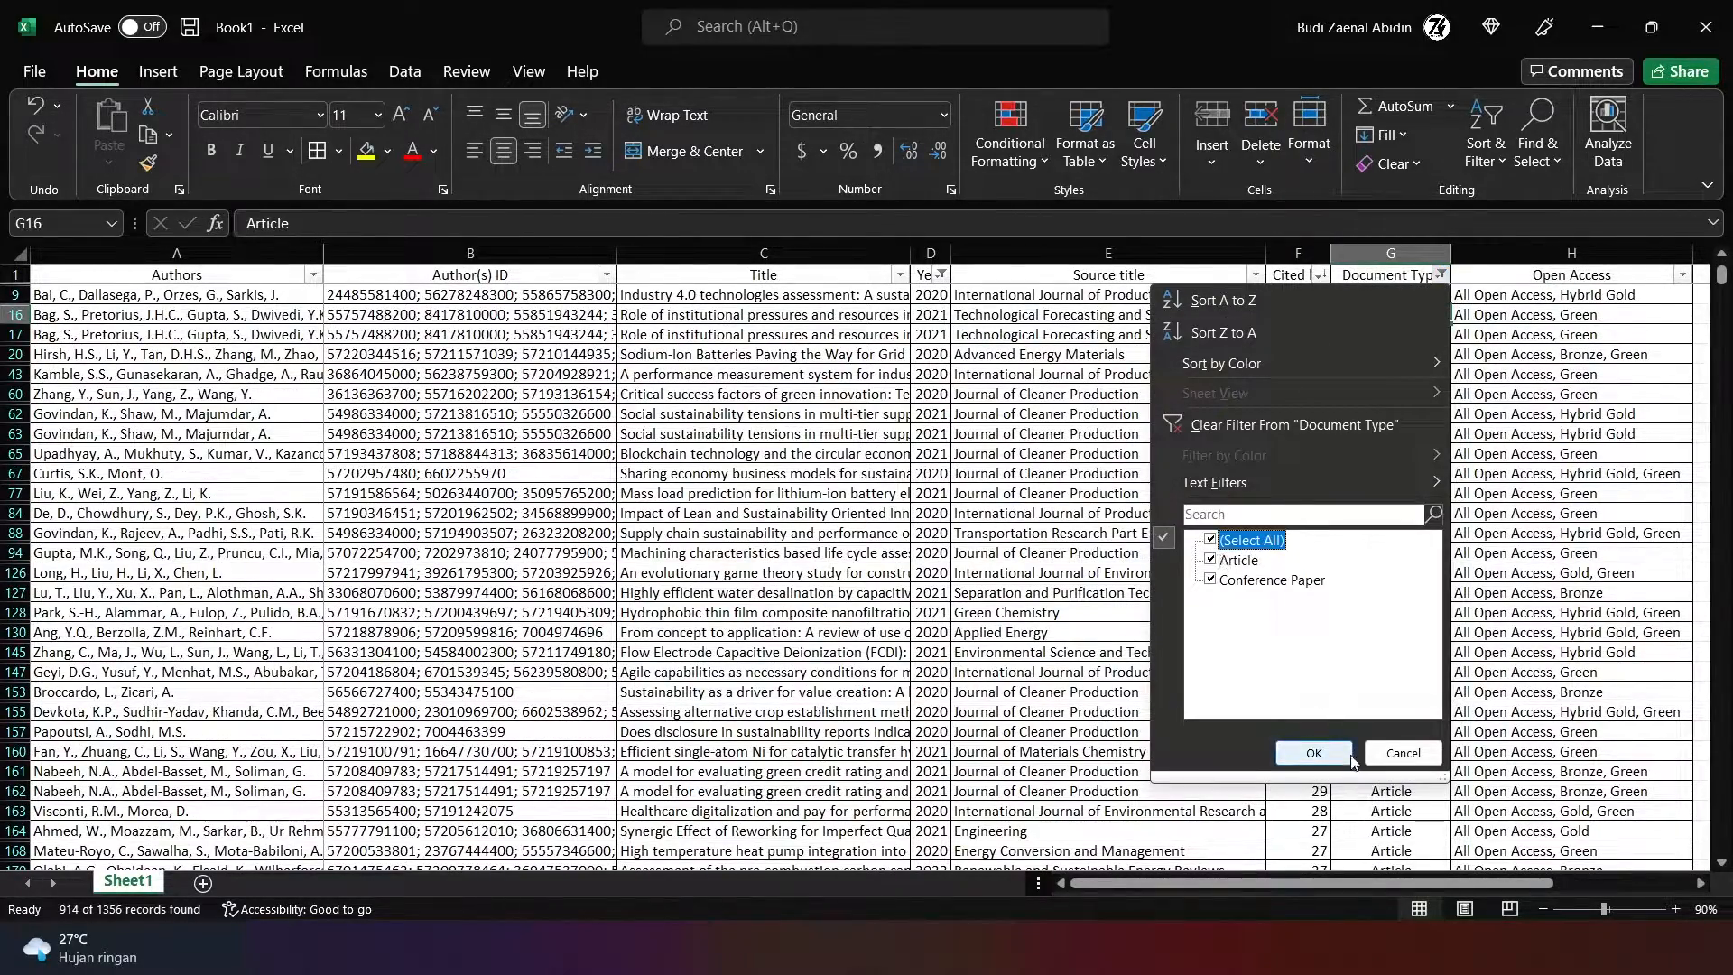
pyautogui.click(1314, 752)
pyautogui.click(1245, 592)
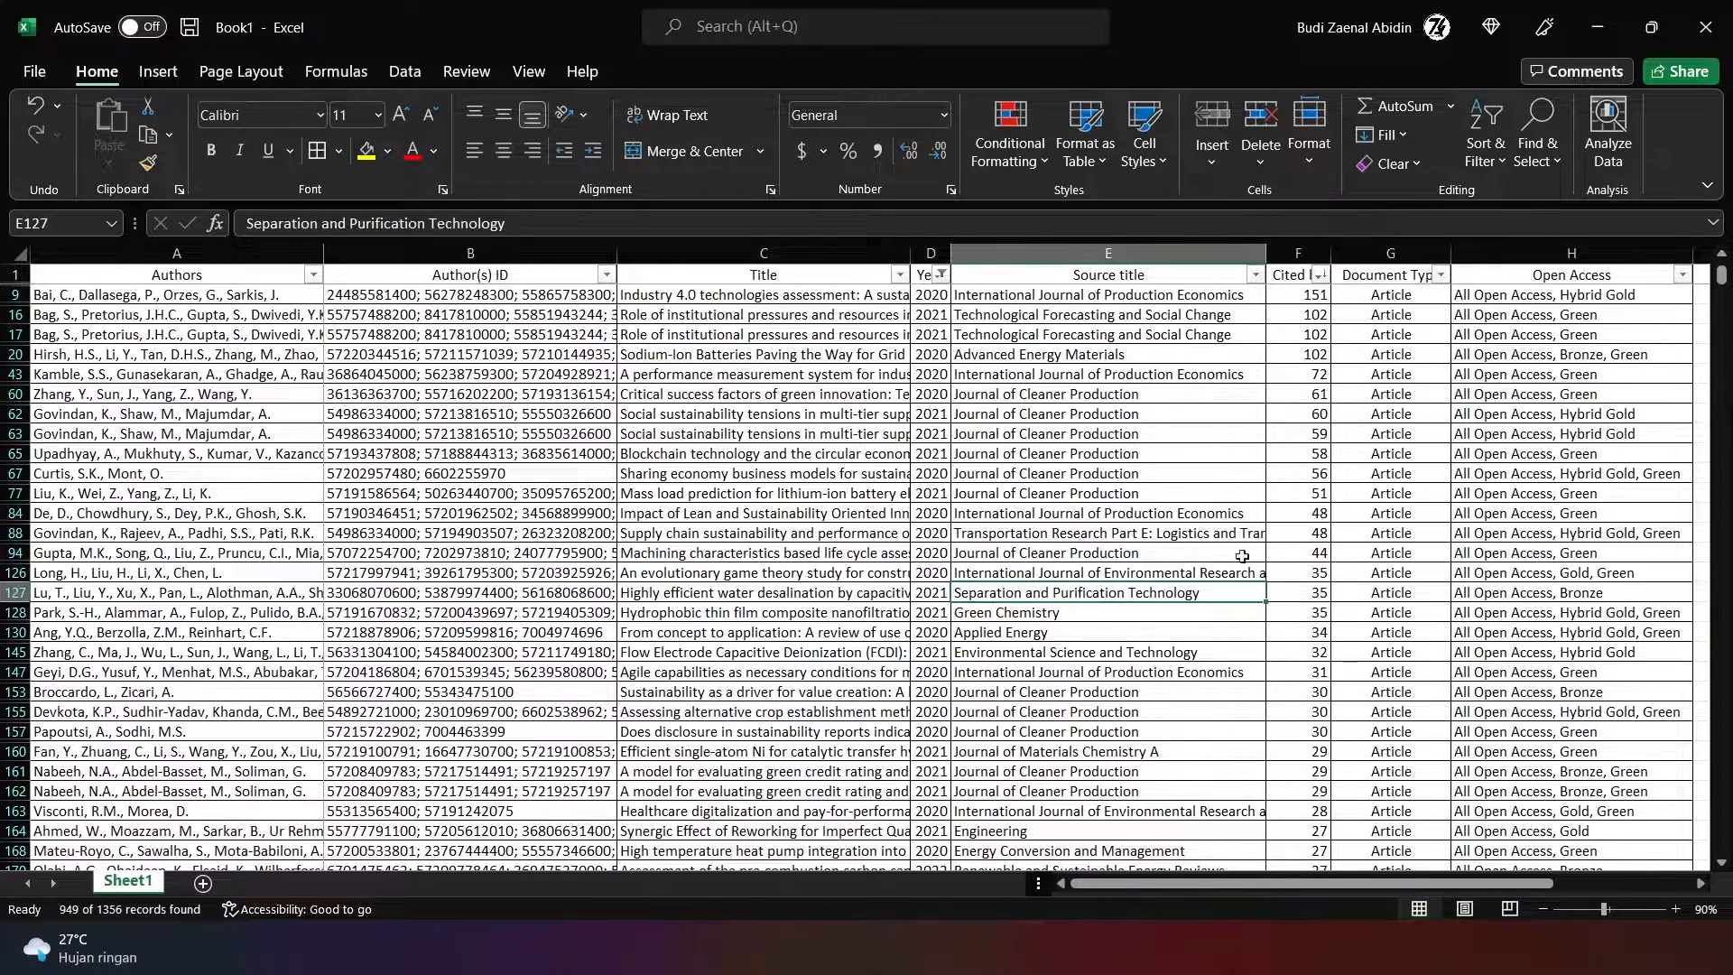
# Step: Reset the Year filter to include all years and return to the upper rows of the table
pyautogui.click(941, 274)
pyautogui.click(722, 540)
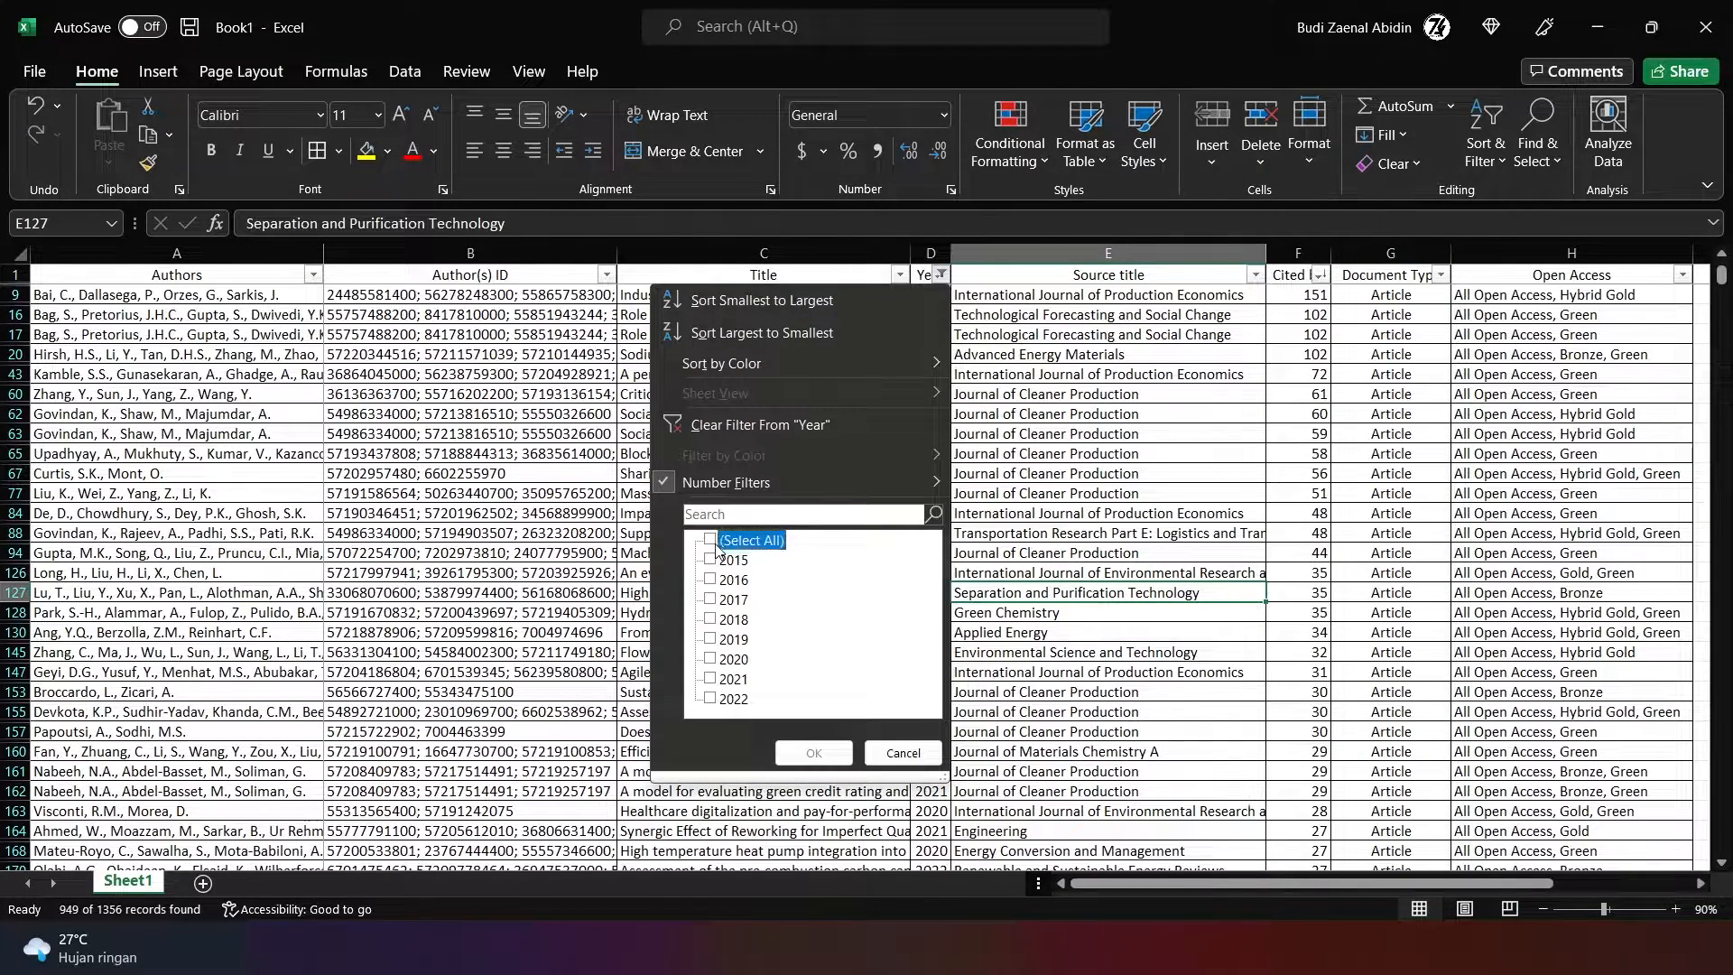
pyautogui.click(812, 752)
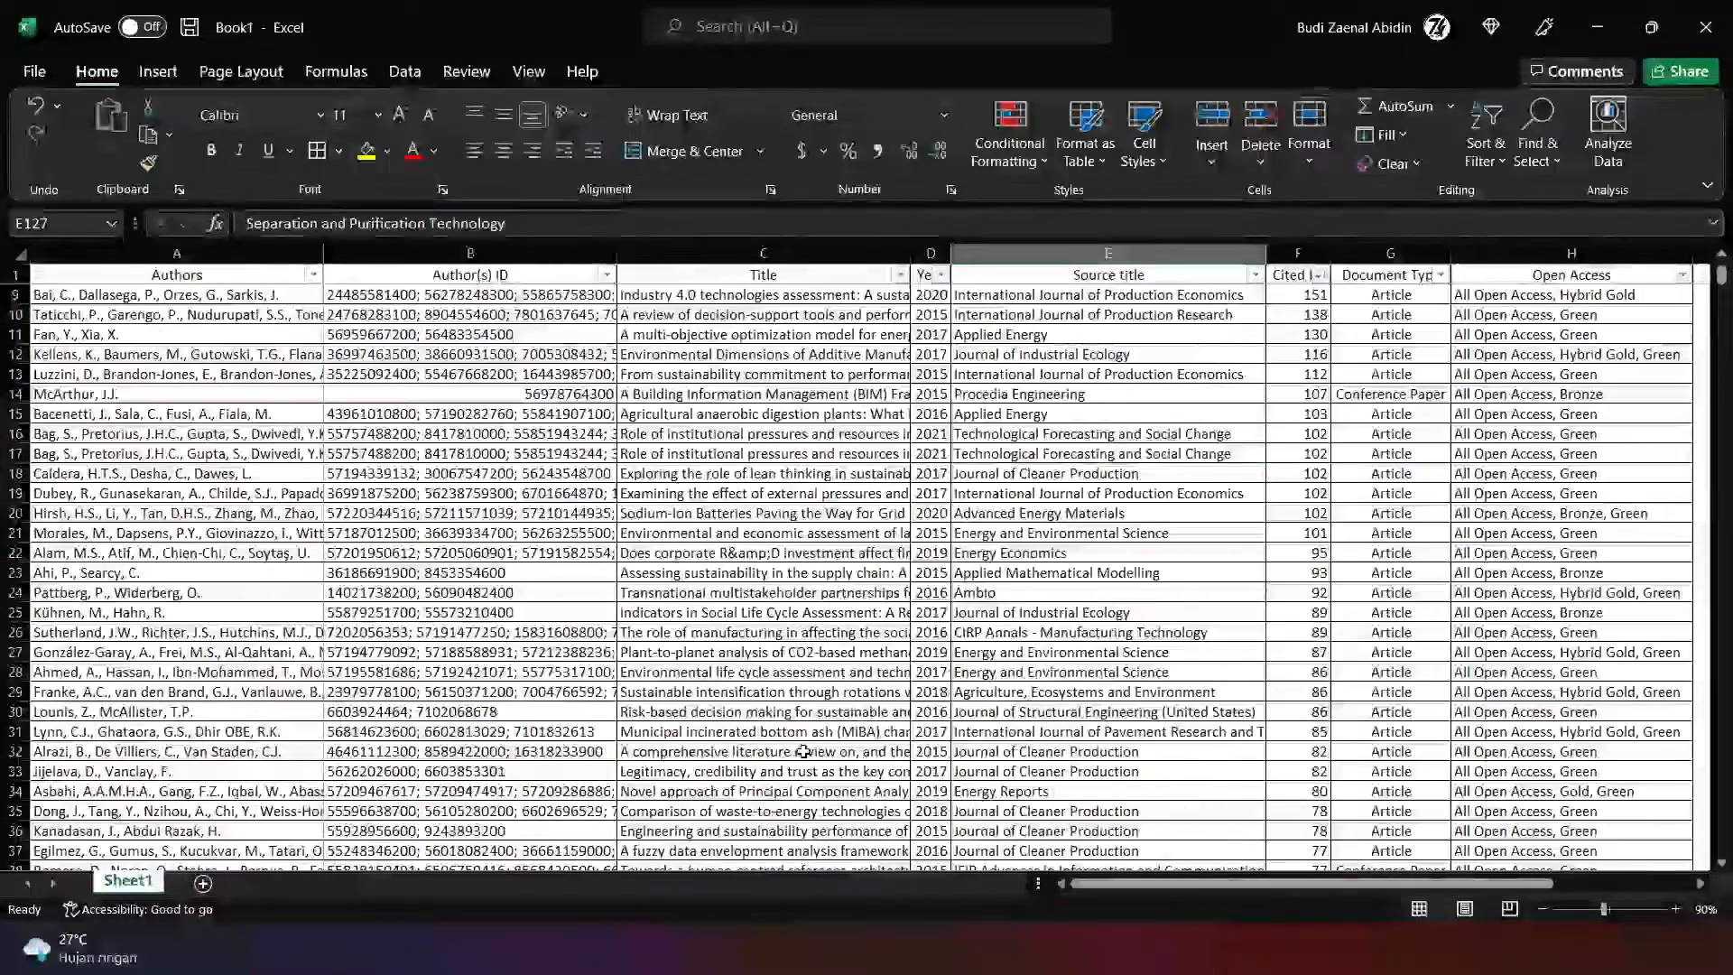
pyautogui.click(993, 691)
pyautogui.scroll(3, 992, 690)
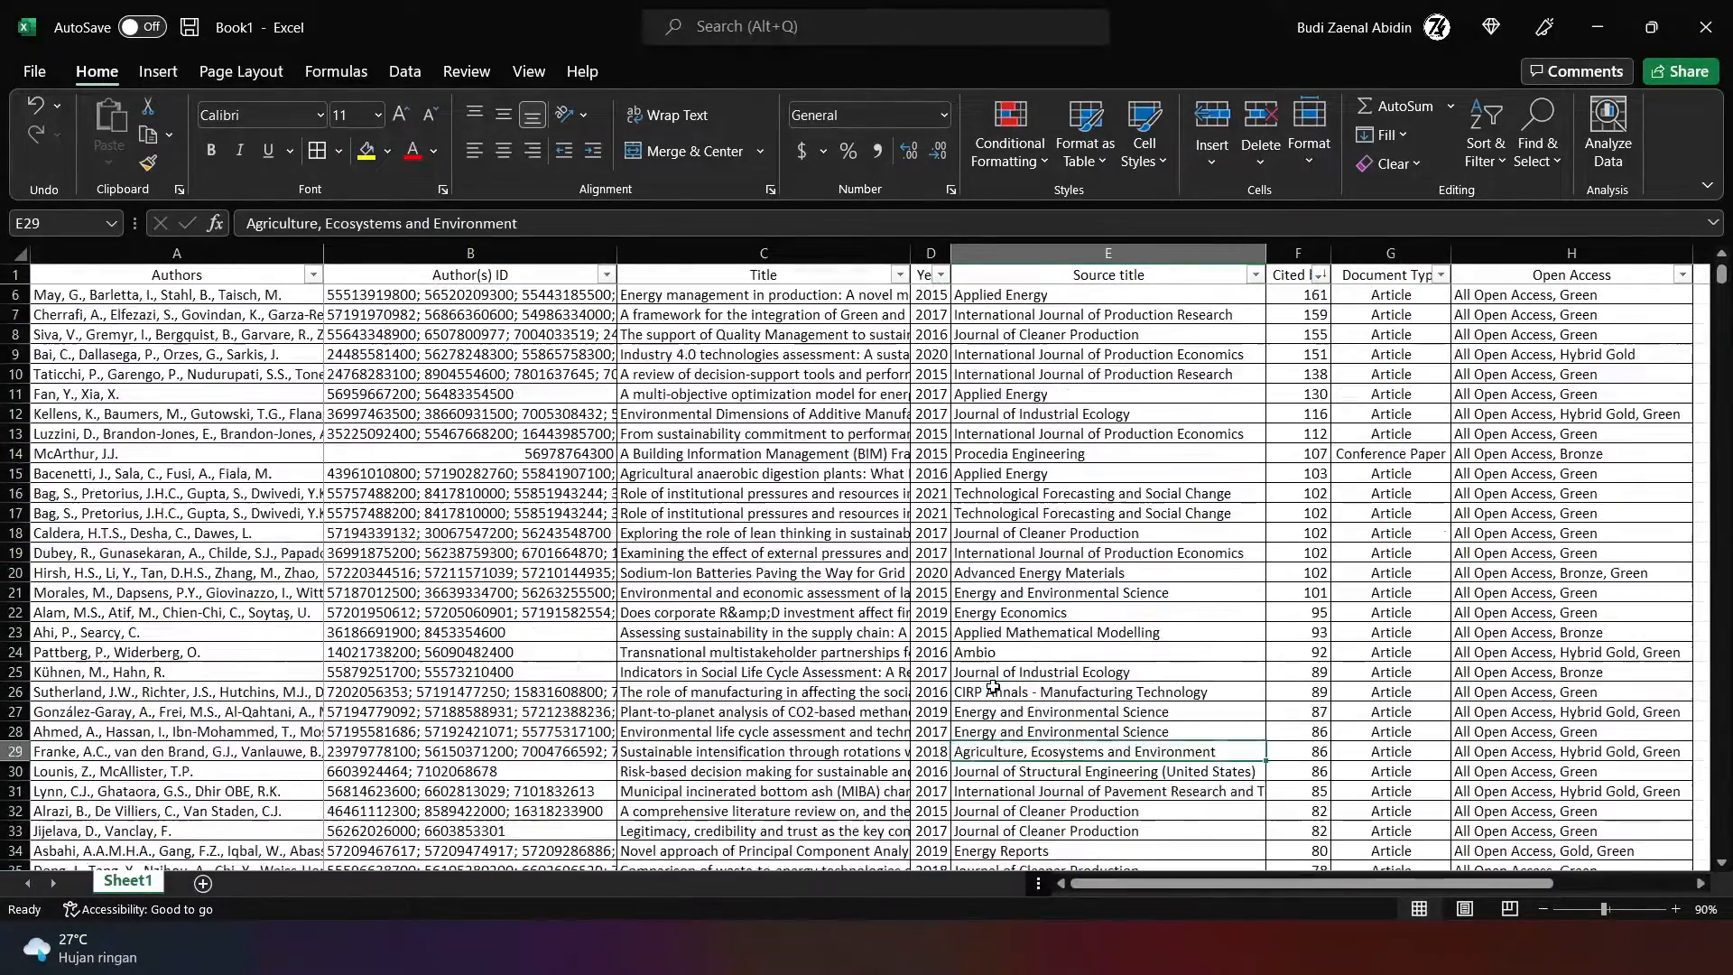
pyautogui.click(523, 612)
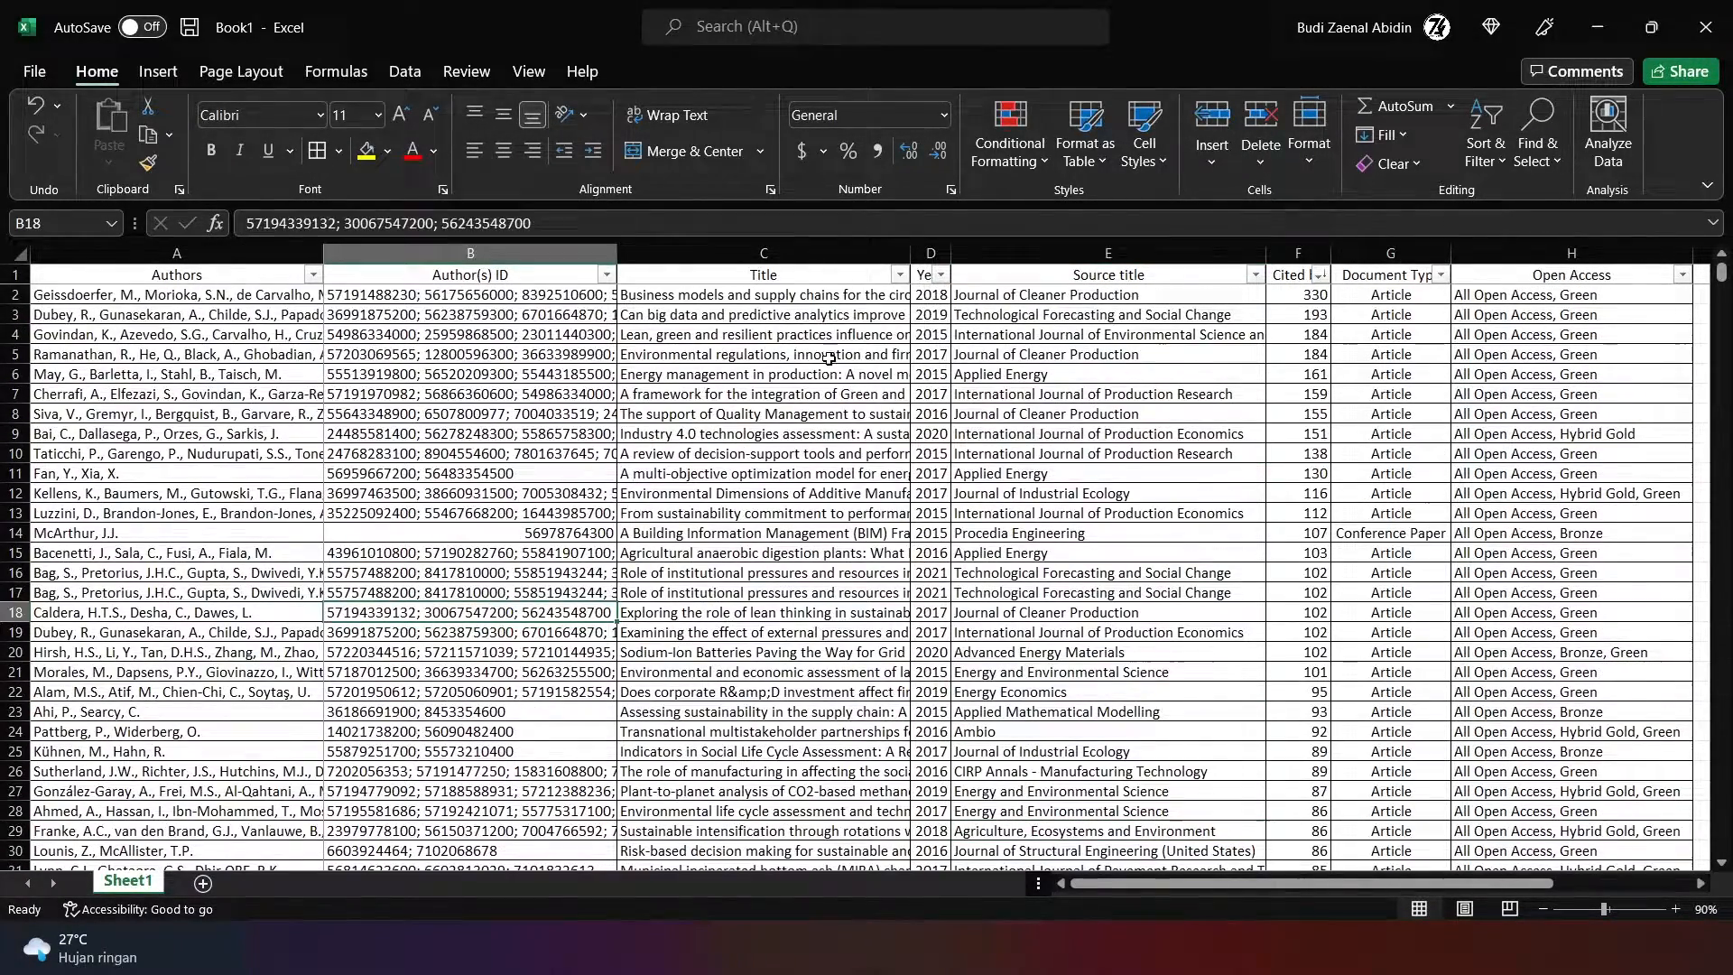
pyautogui.click(826, 254)
pyautogui.click(1016, 164)
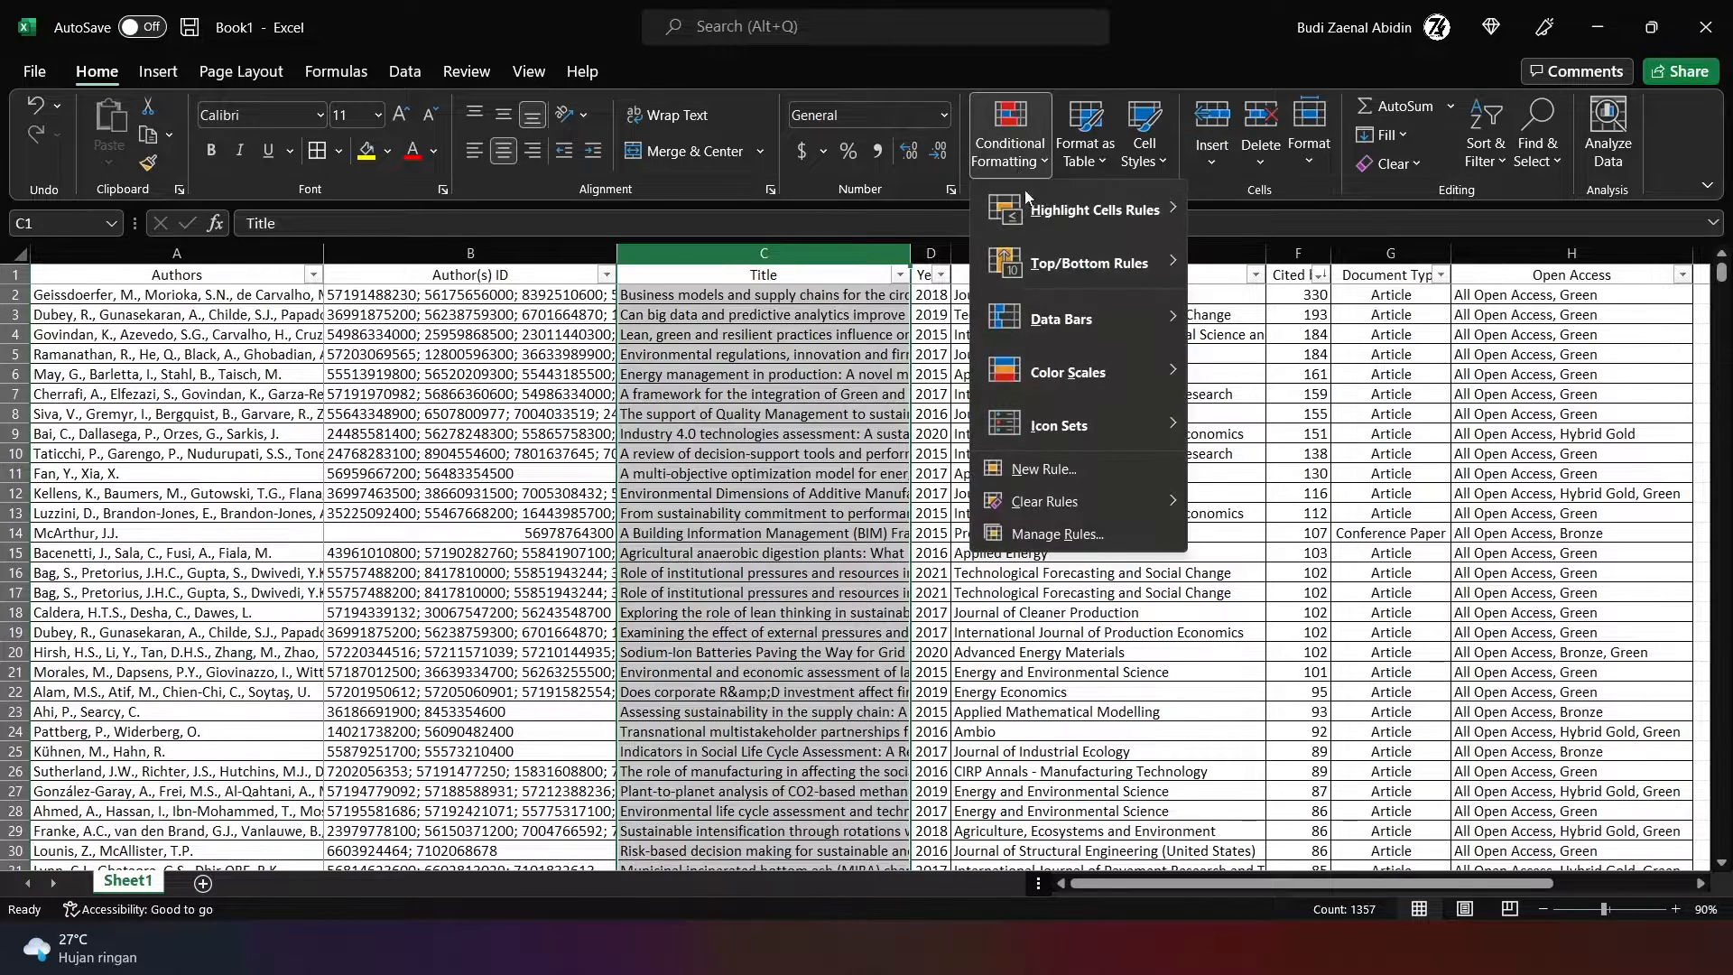
pyautogui.moveTo(1043, 222)
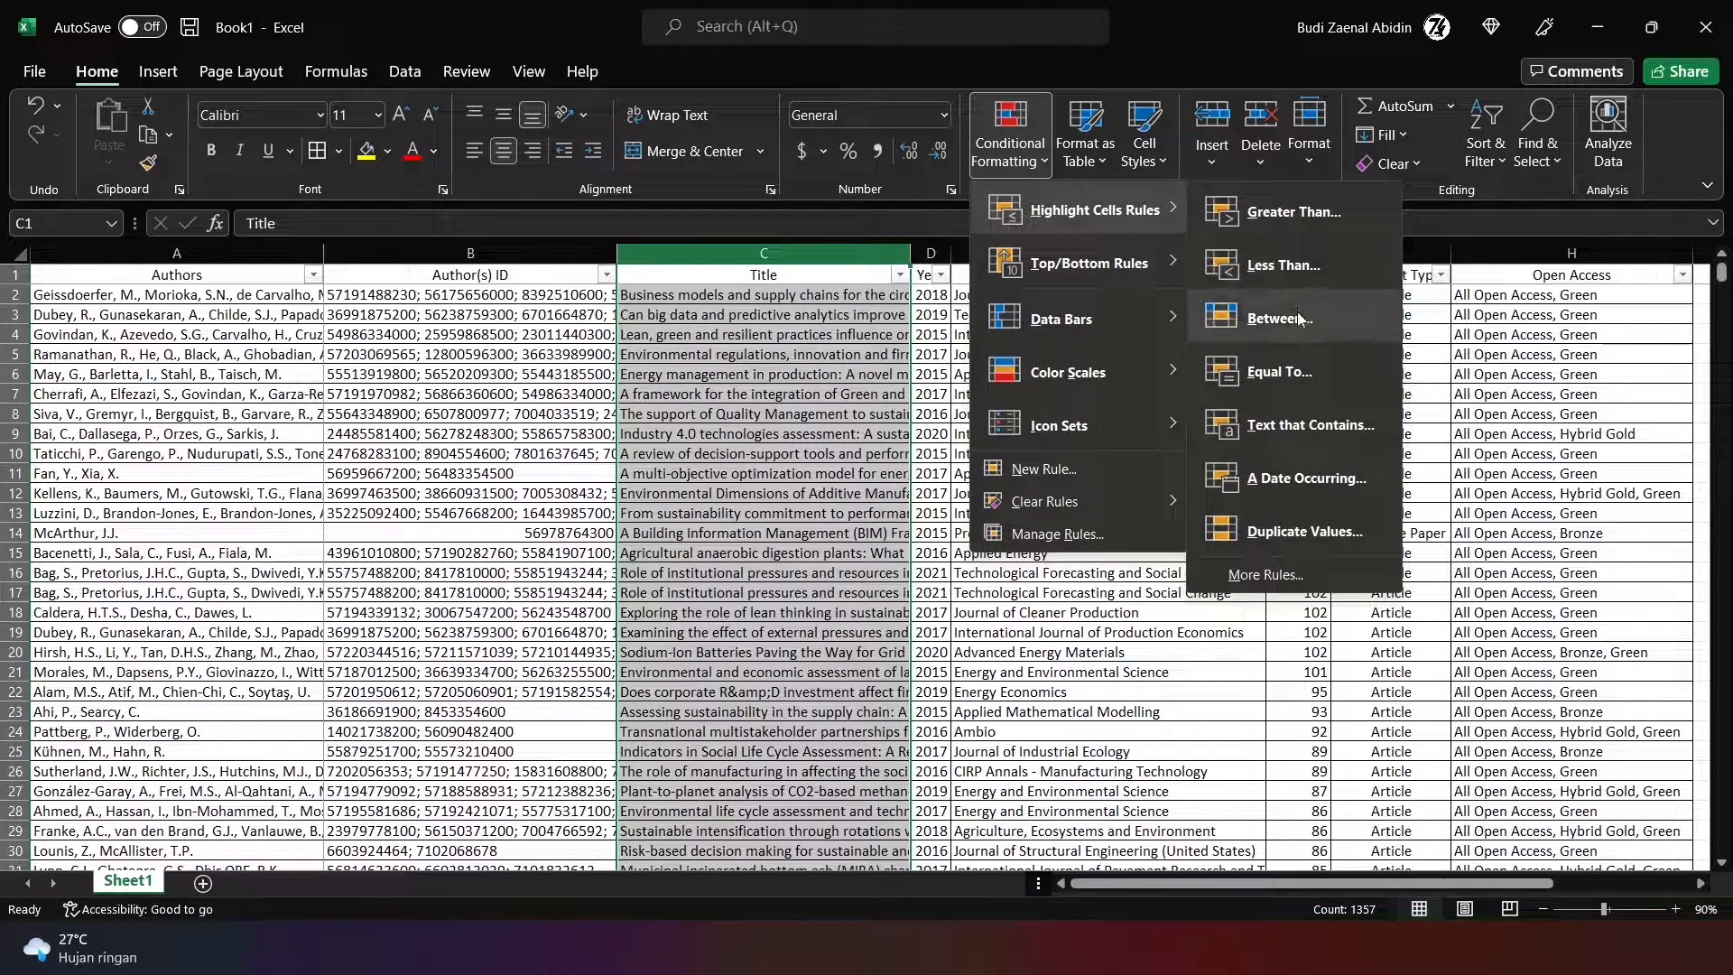
pyautogui.click(1137, 697)
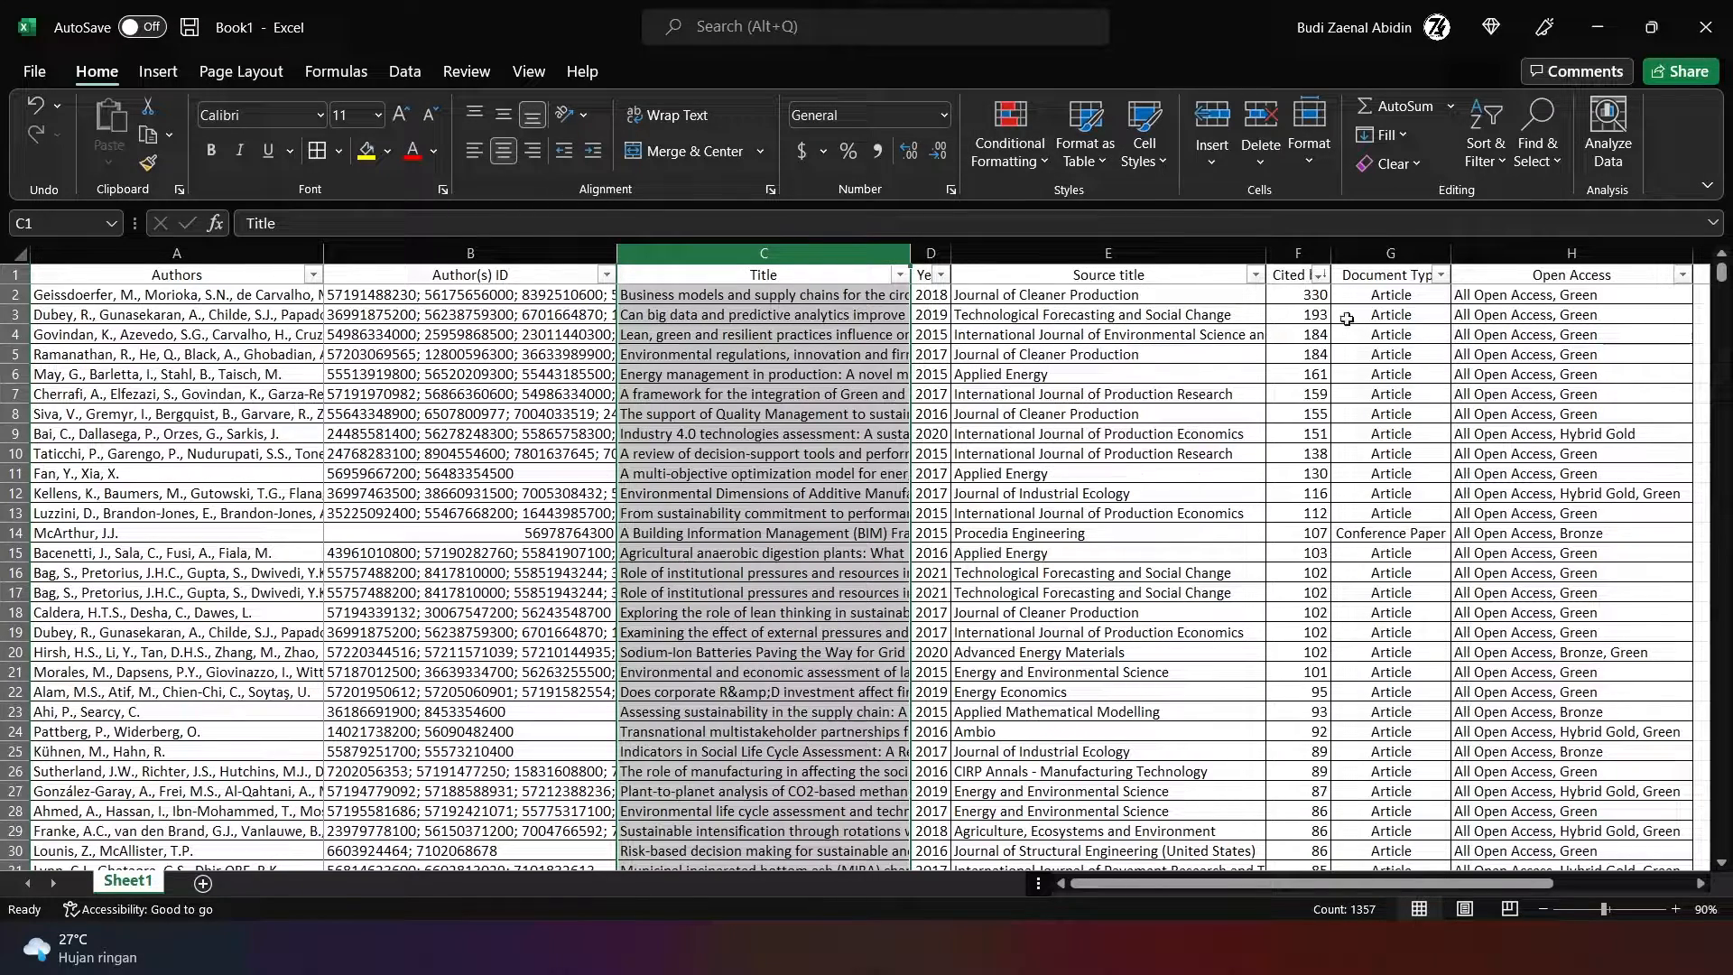
# Step: Highlight Cited by values greater than 50 with Light Red Fill with Dark Red Text and check the highlighted rows
pyautogui.click(1305, 253)
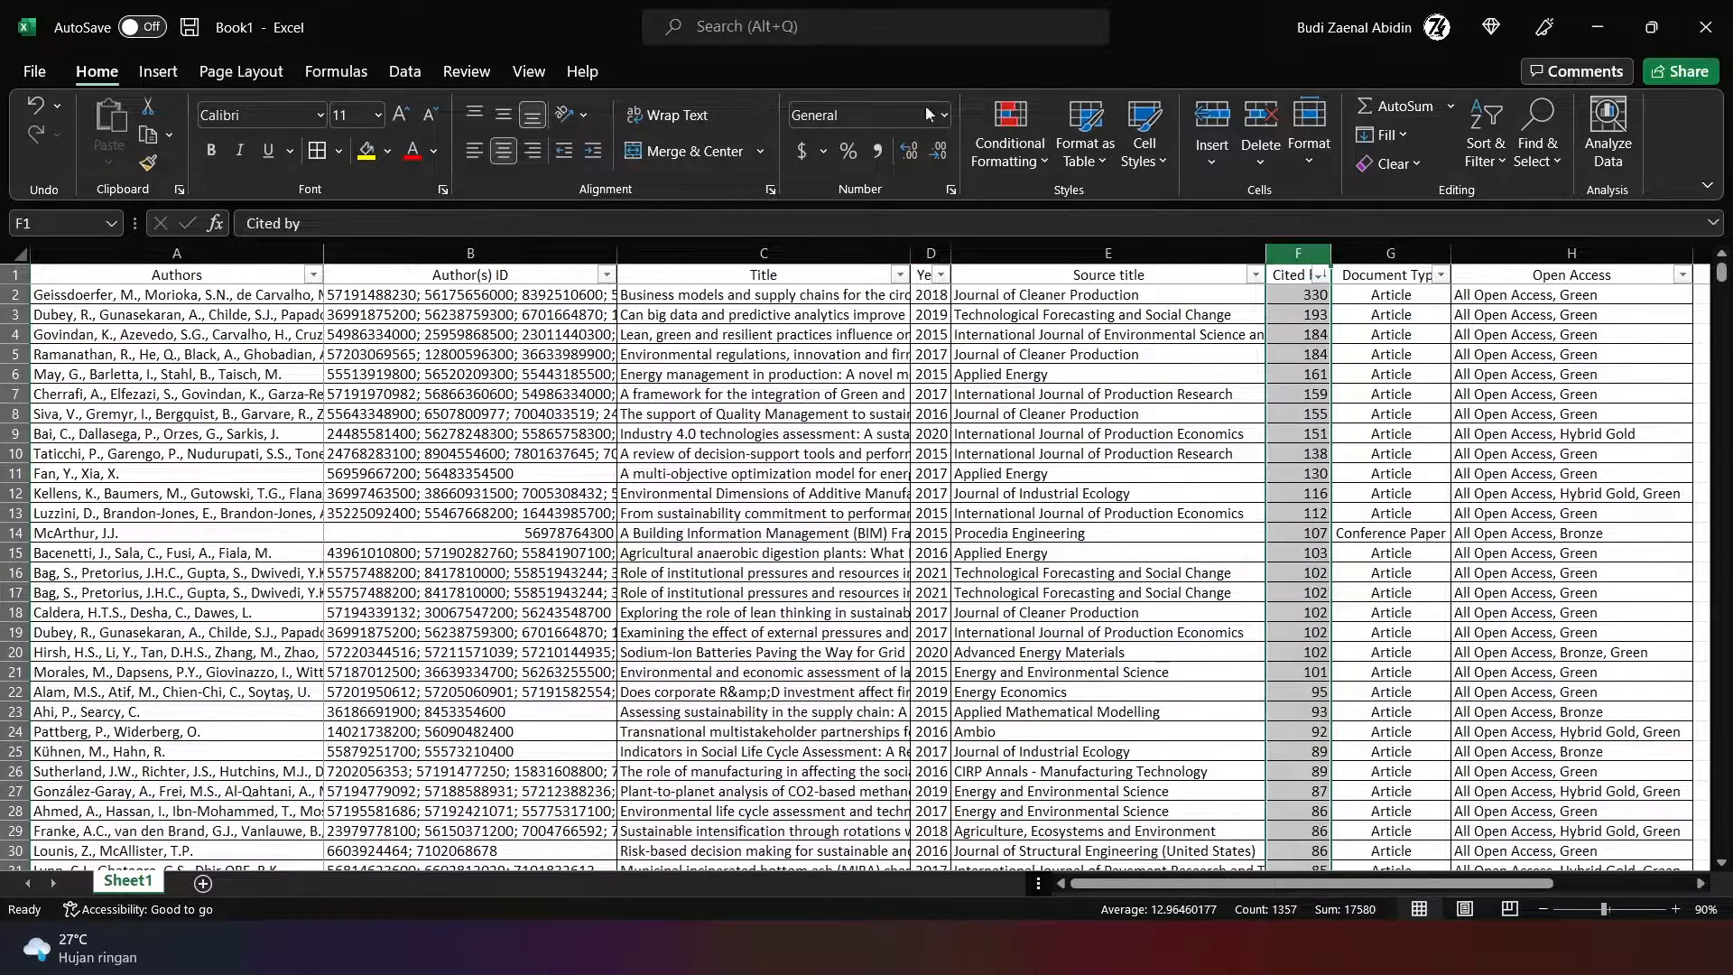
pyautogui.click(994, 145)
pyautogui.moveTo(1092, 210)
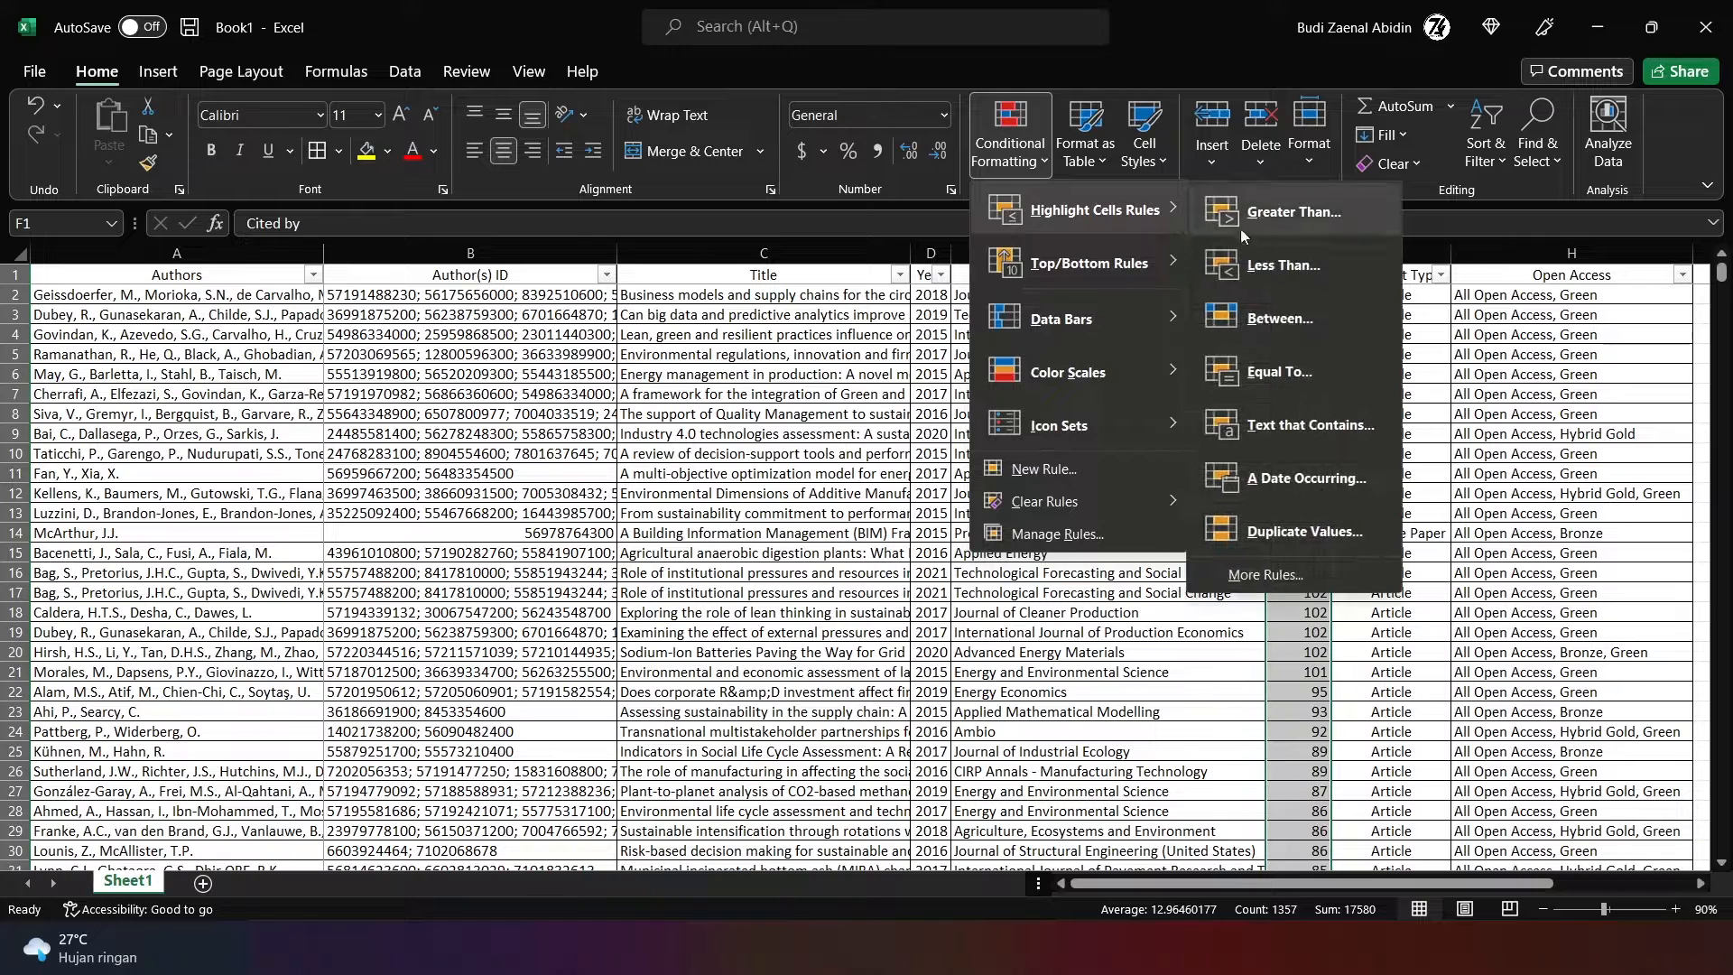
pyautogui.click(1287, 211)
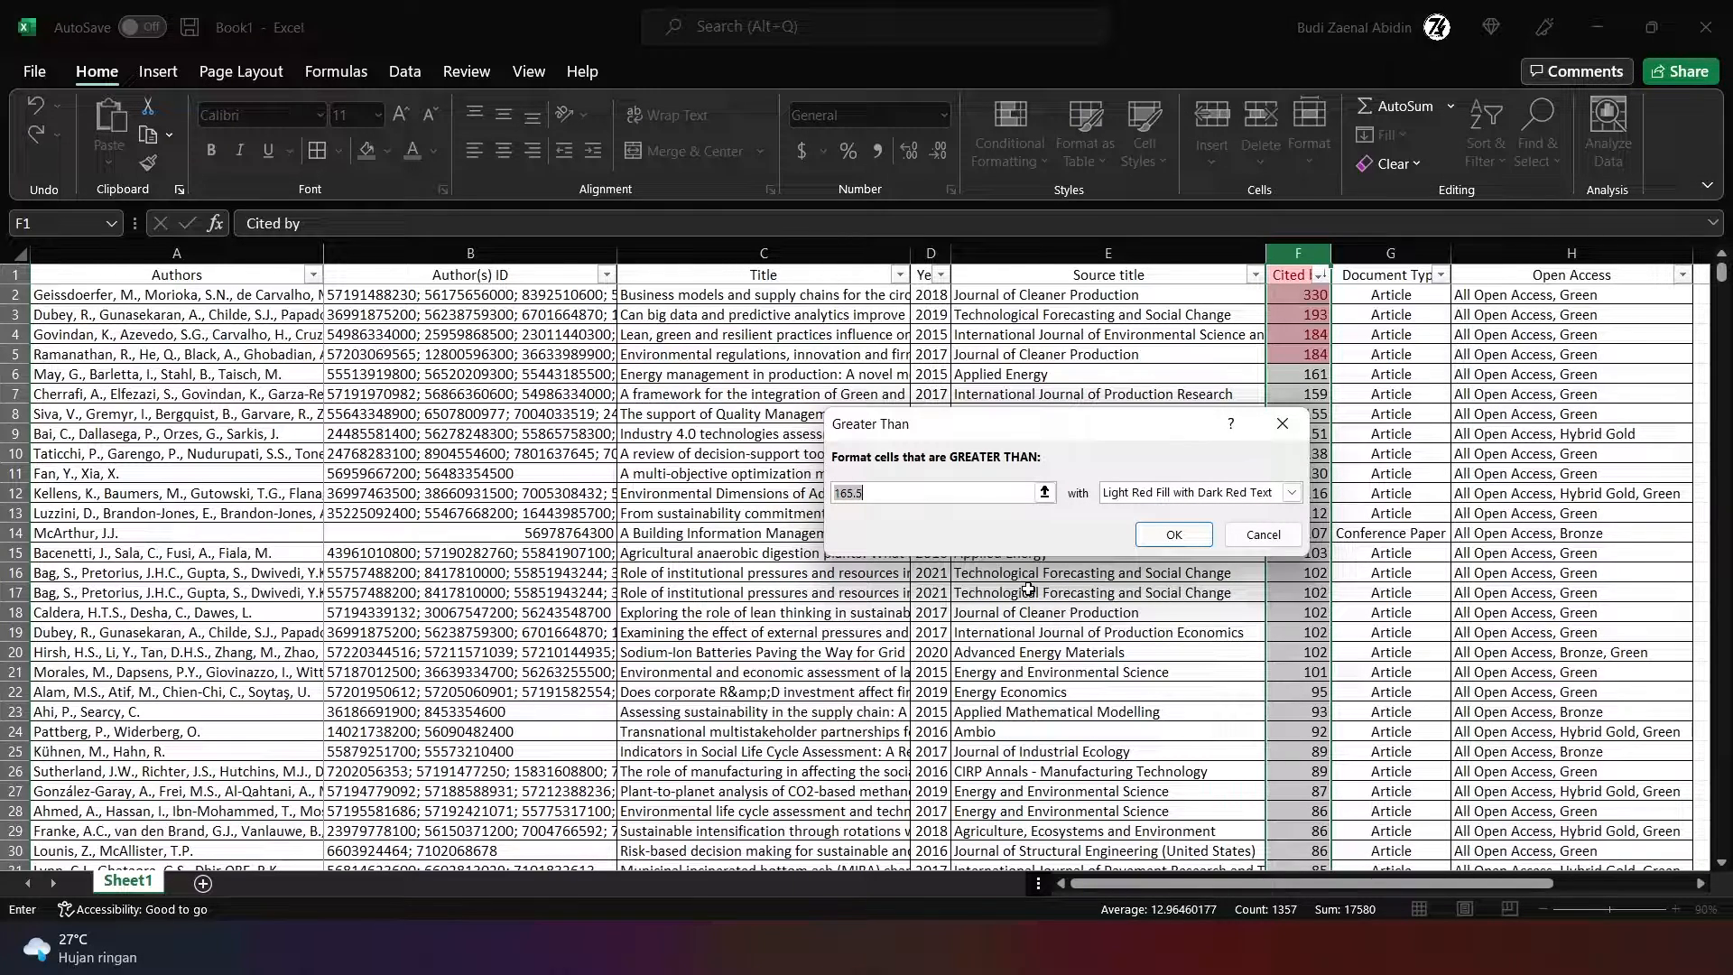
pyautogui.write('50')
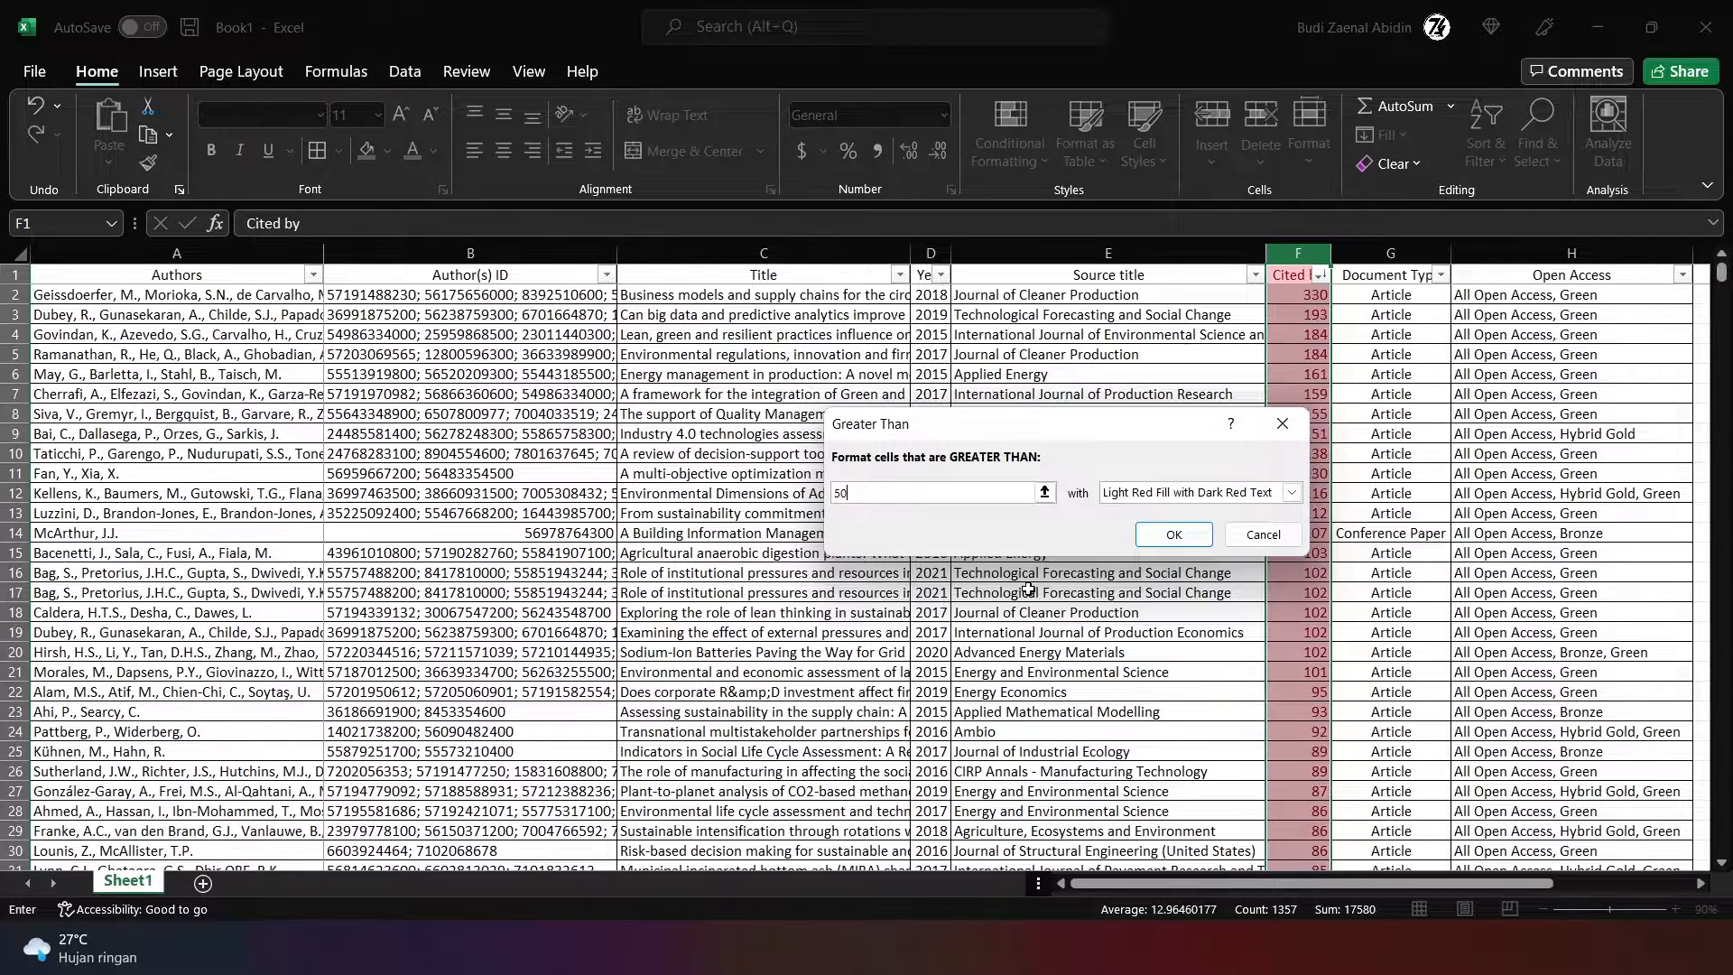
pyautogui.click(1174, 534)
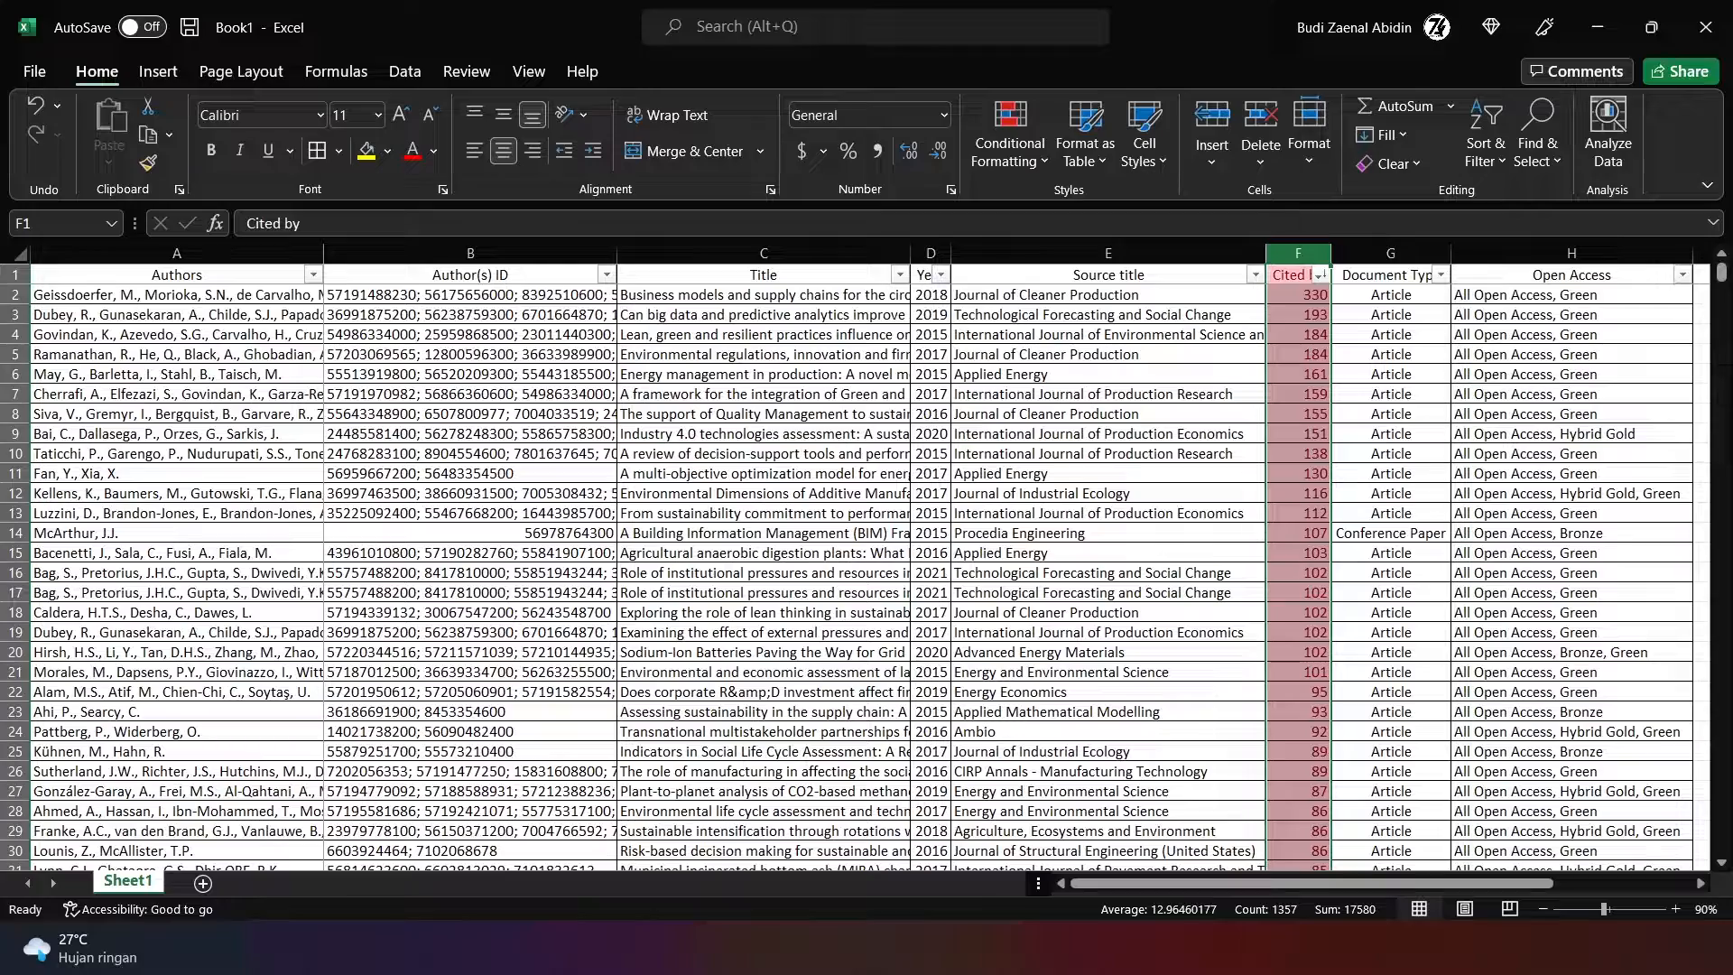
pyautogui.moveTo(1722, 287); pyautogui.dragTo(1722, 287)
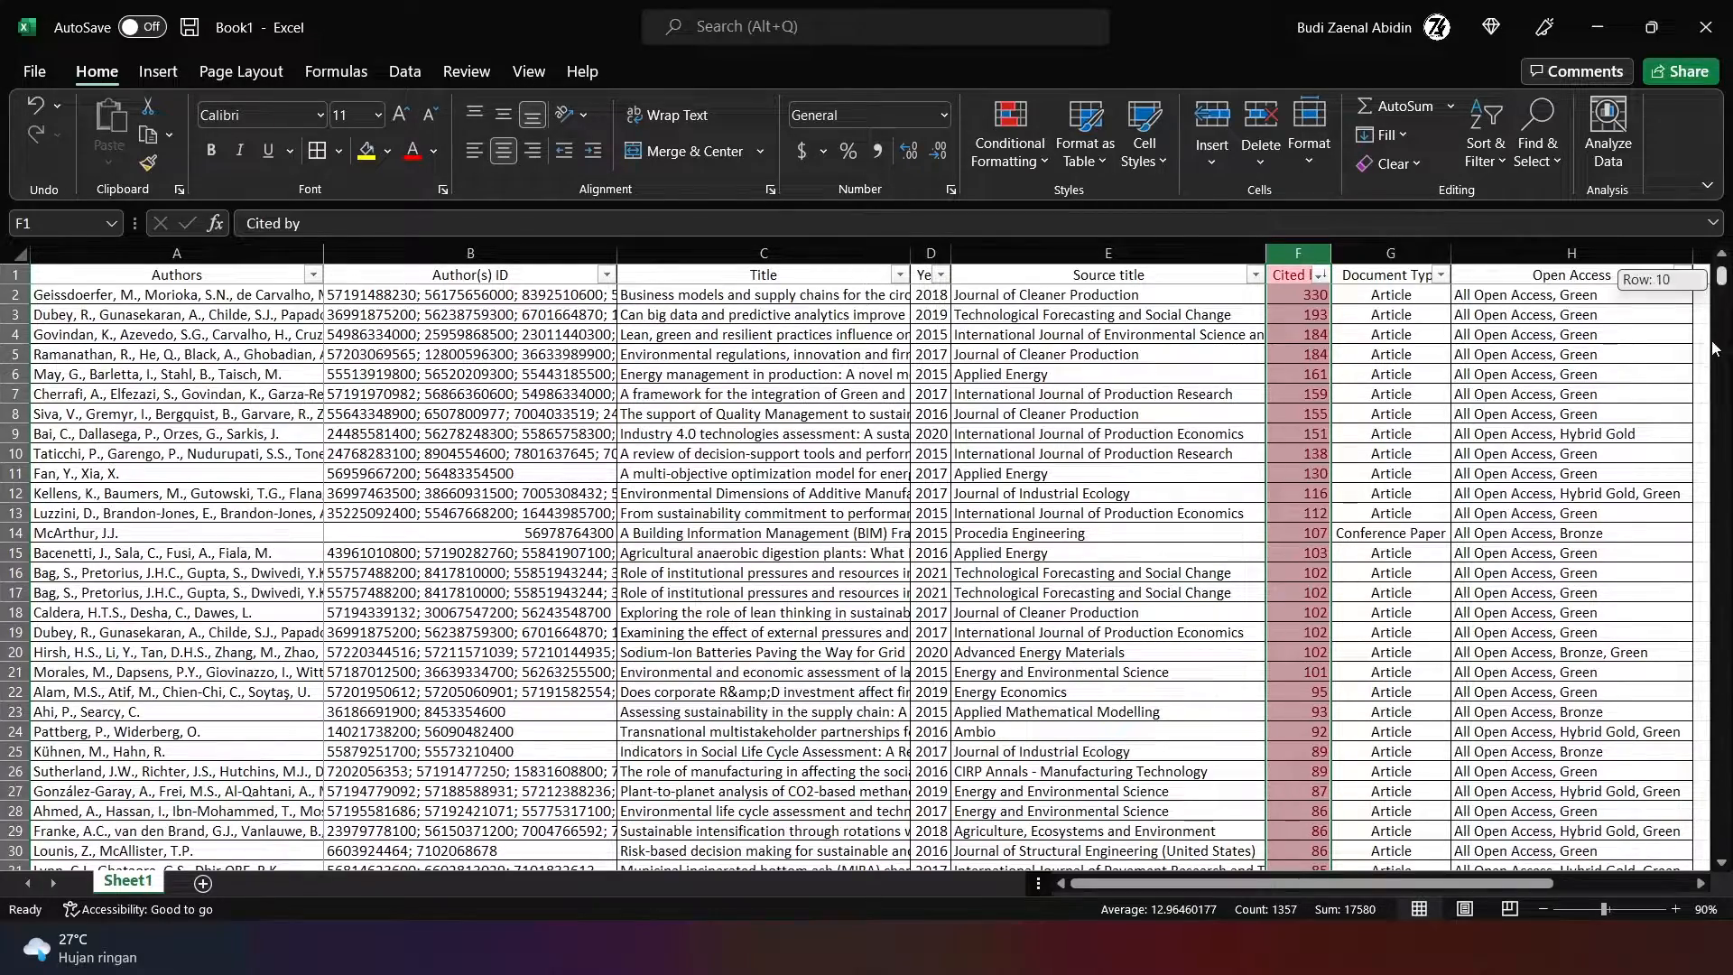
pyautogui.moveTo(1714, 348); pyautogui.dragTo(1708, 295)
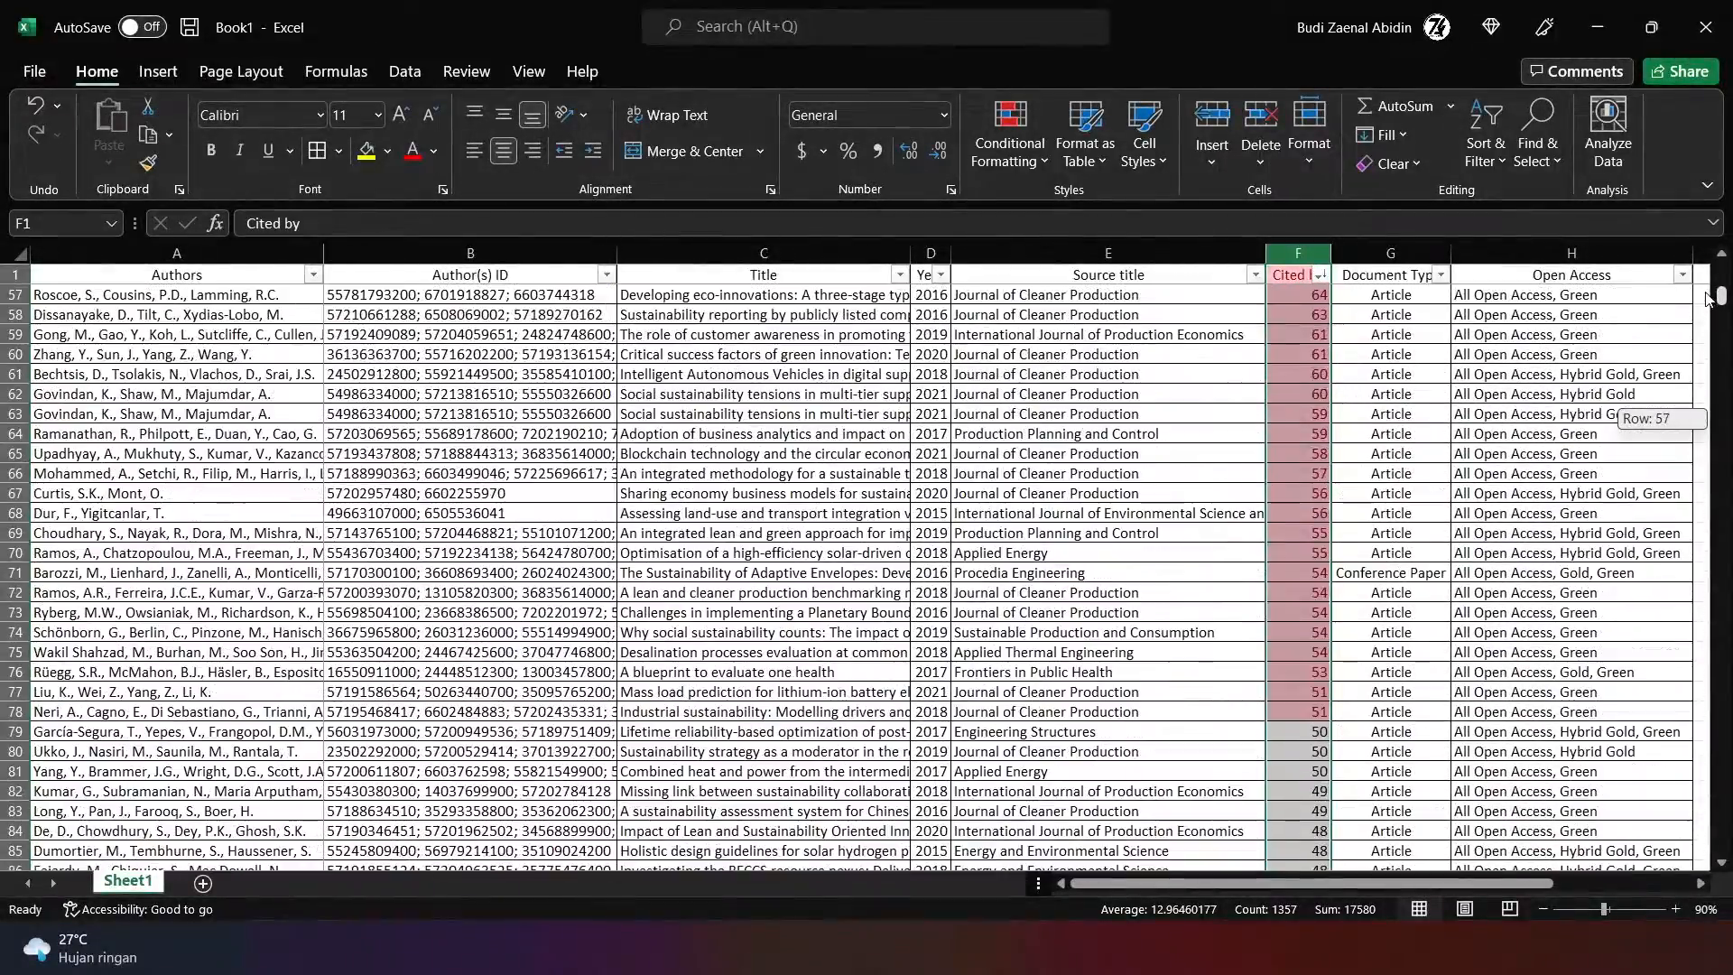
pyautogui.click(1378, 400)
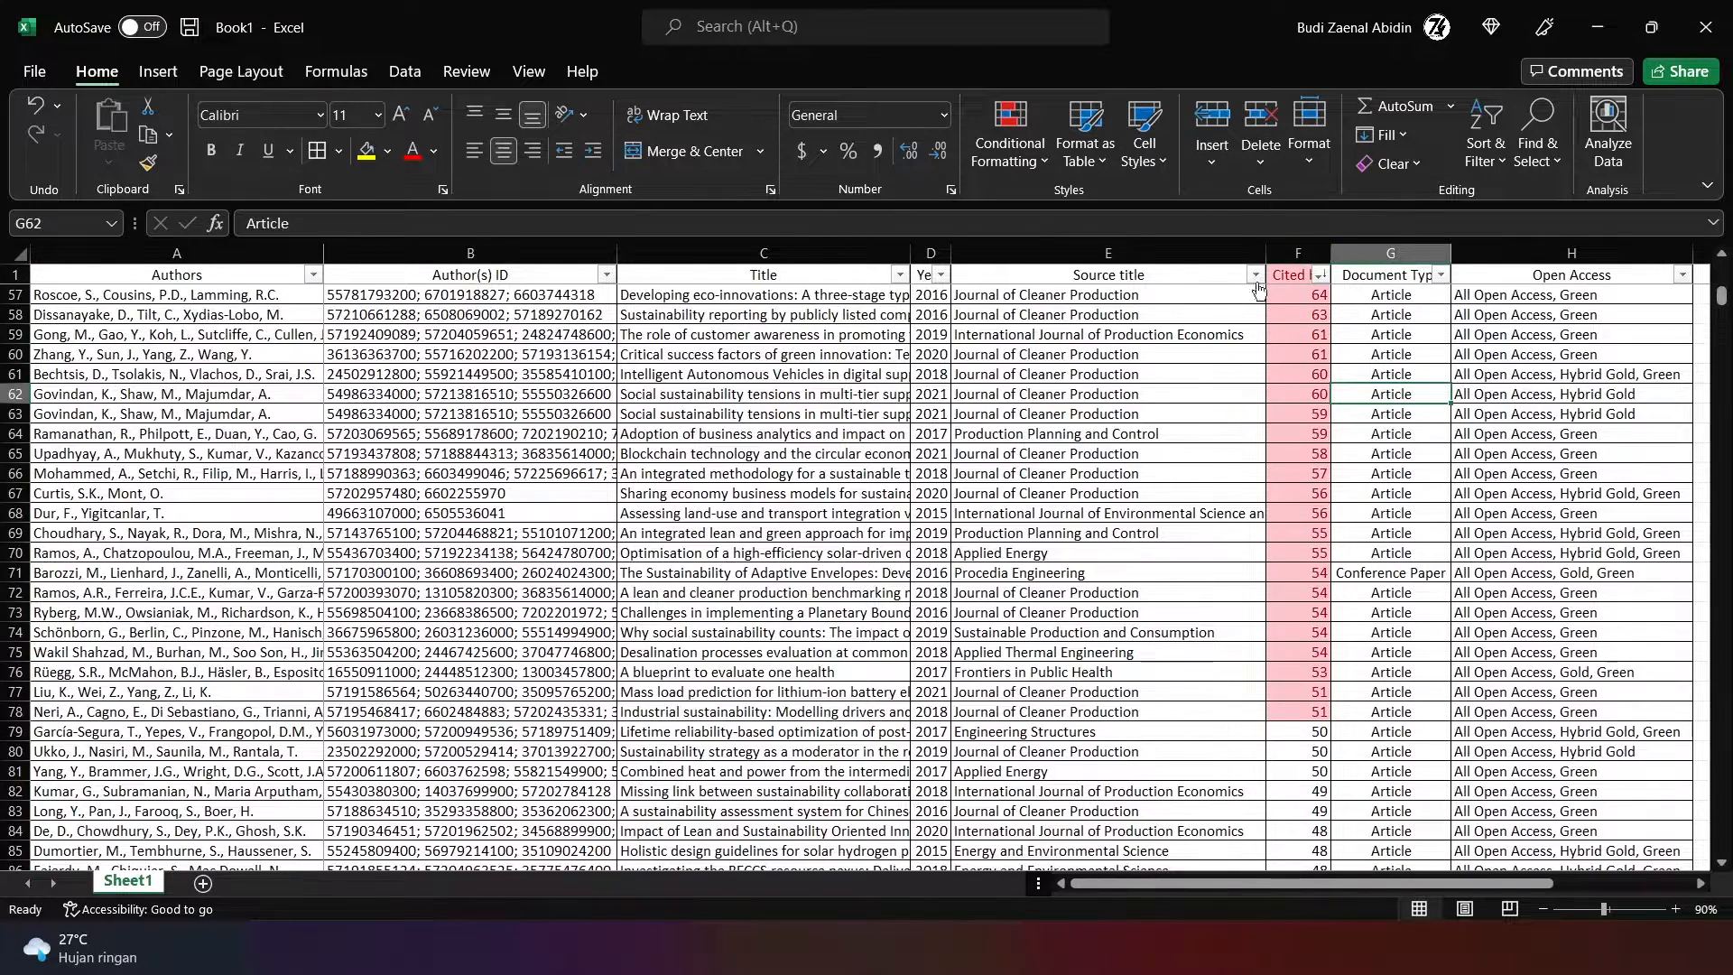
# Step: Highlight duplicate values in the Title column with Light Red Fill with Dark Red Text
pyautogui.click(830, 552)
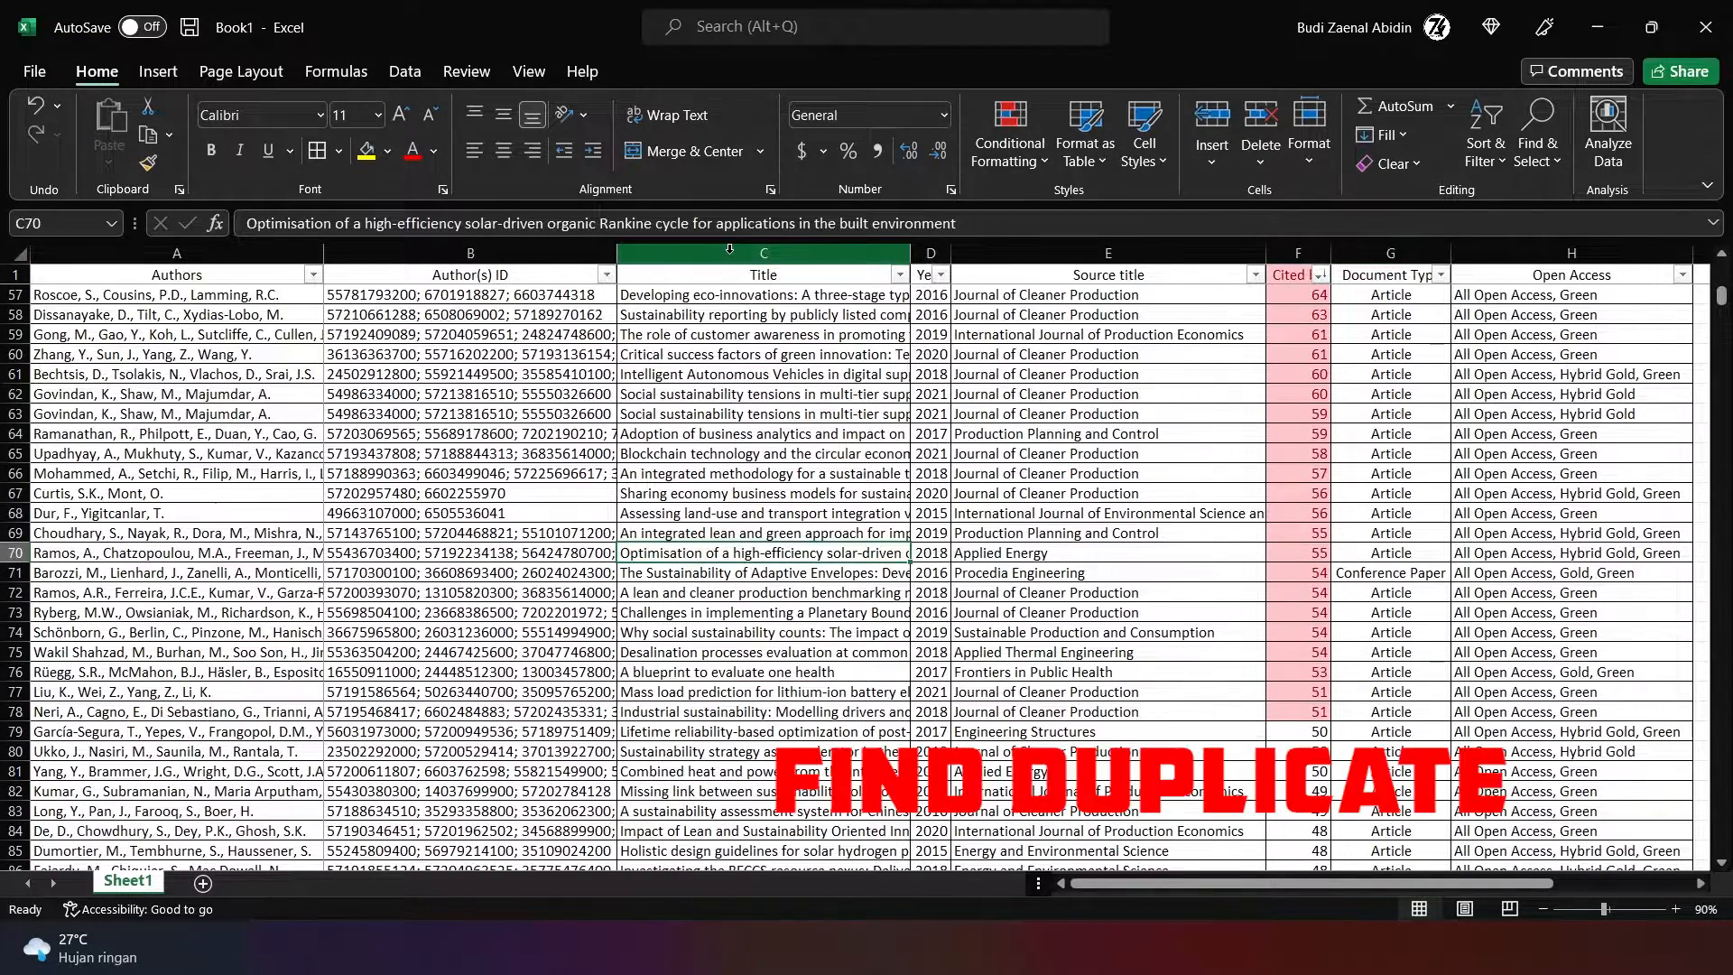
pyautogui.click(763, 253)
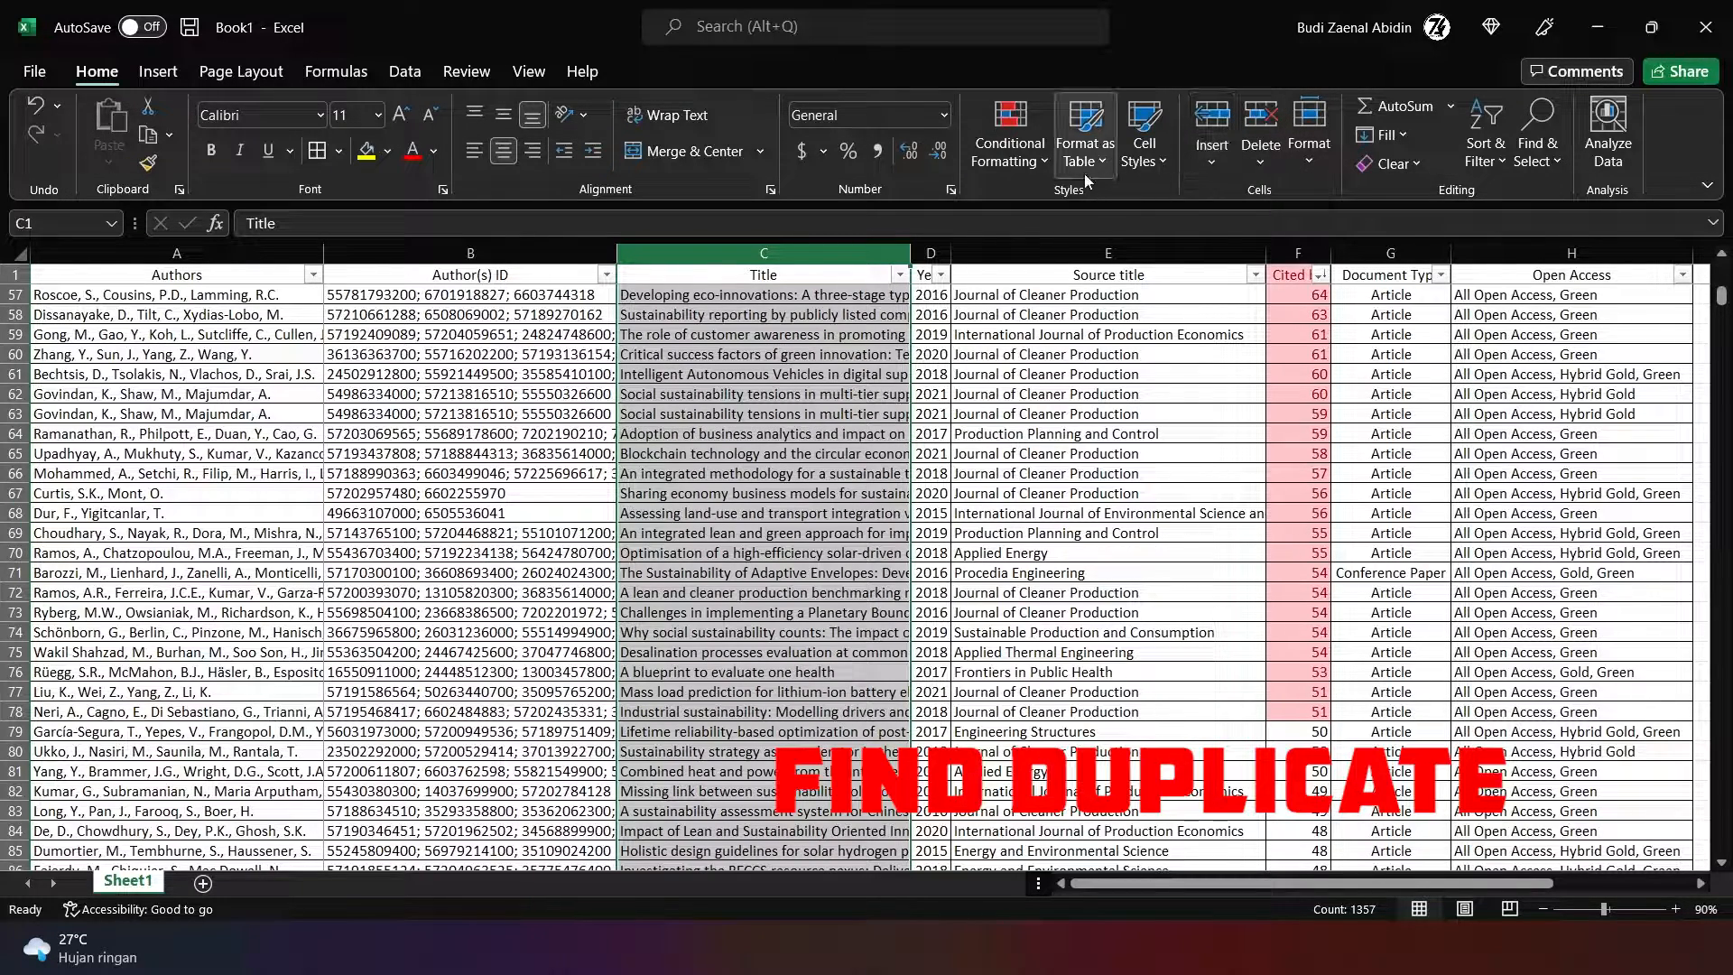
pyautogui.click(1010, 171)
pyautogui.moveTo(1016, 206)
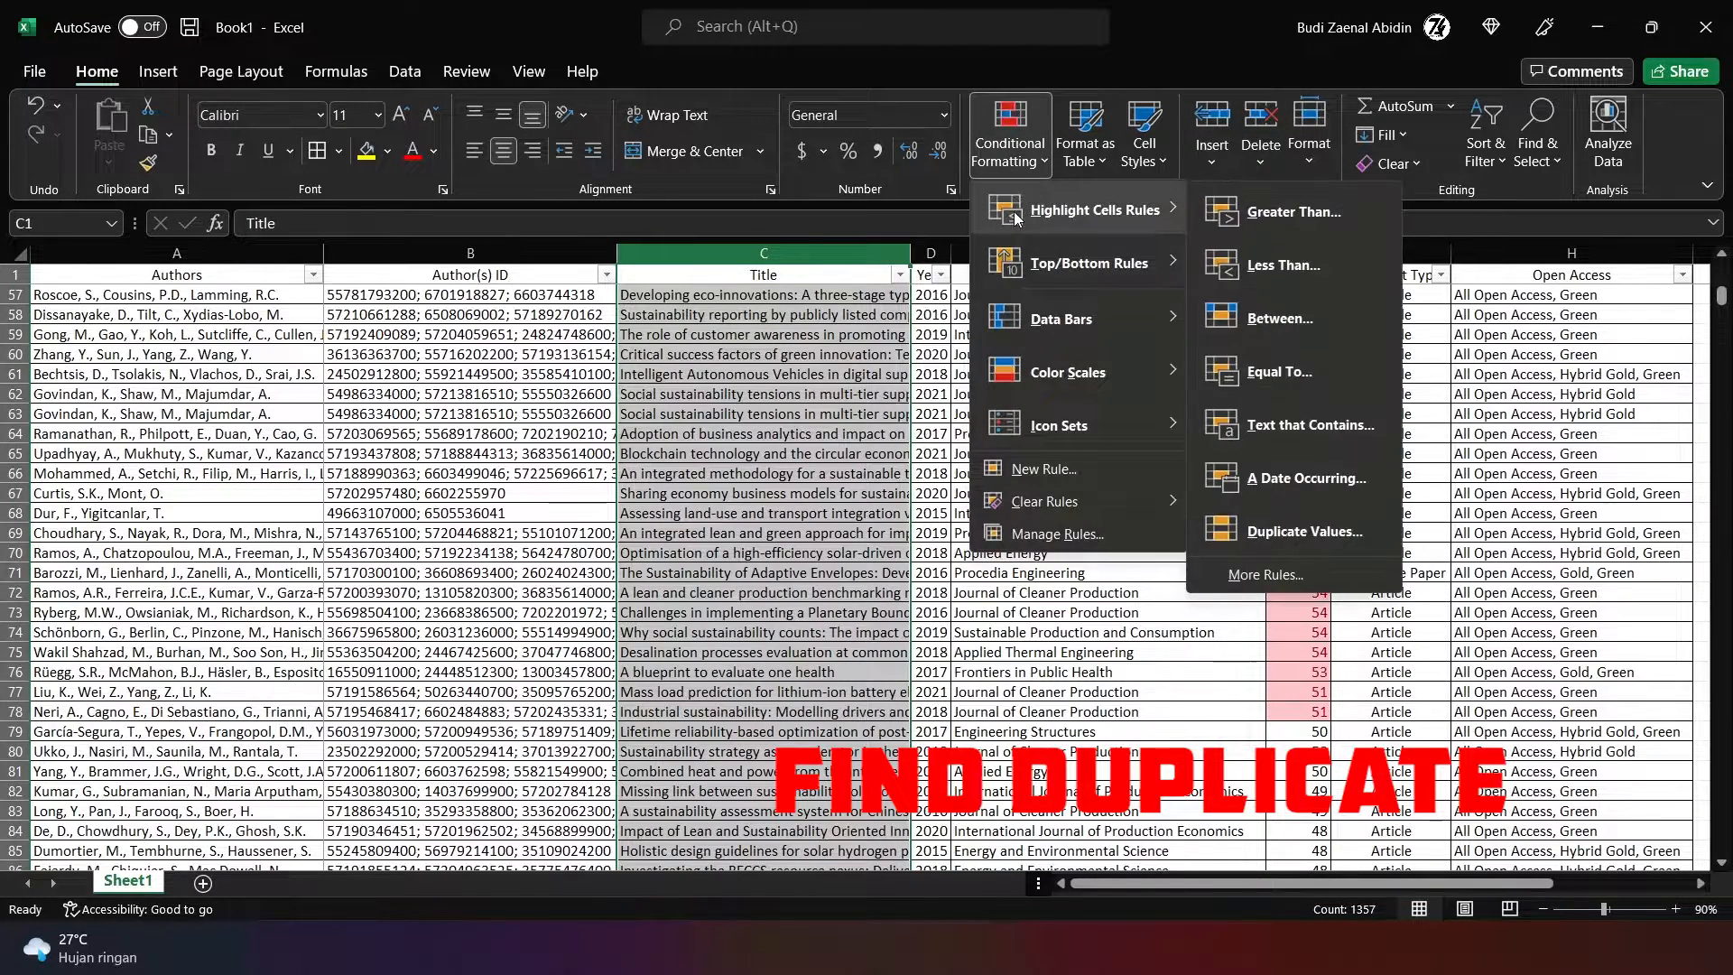
pyautogui.click(1285, 529)
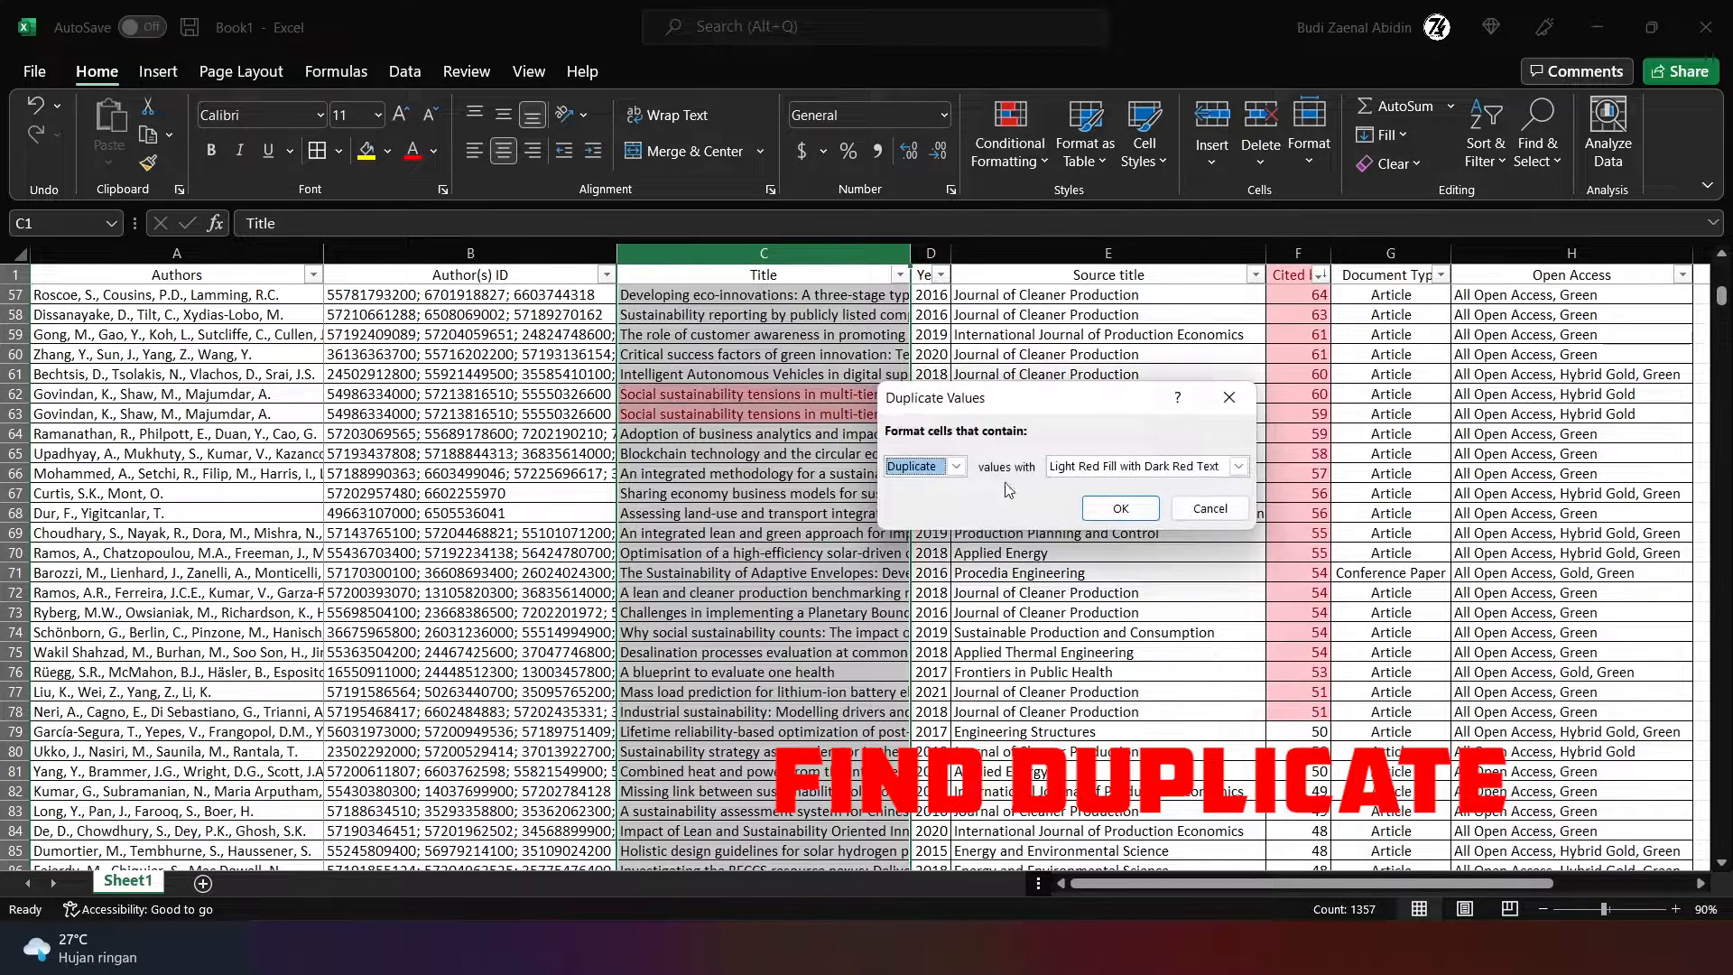
pyautogui.click(1118, 509)
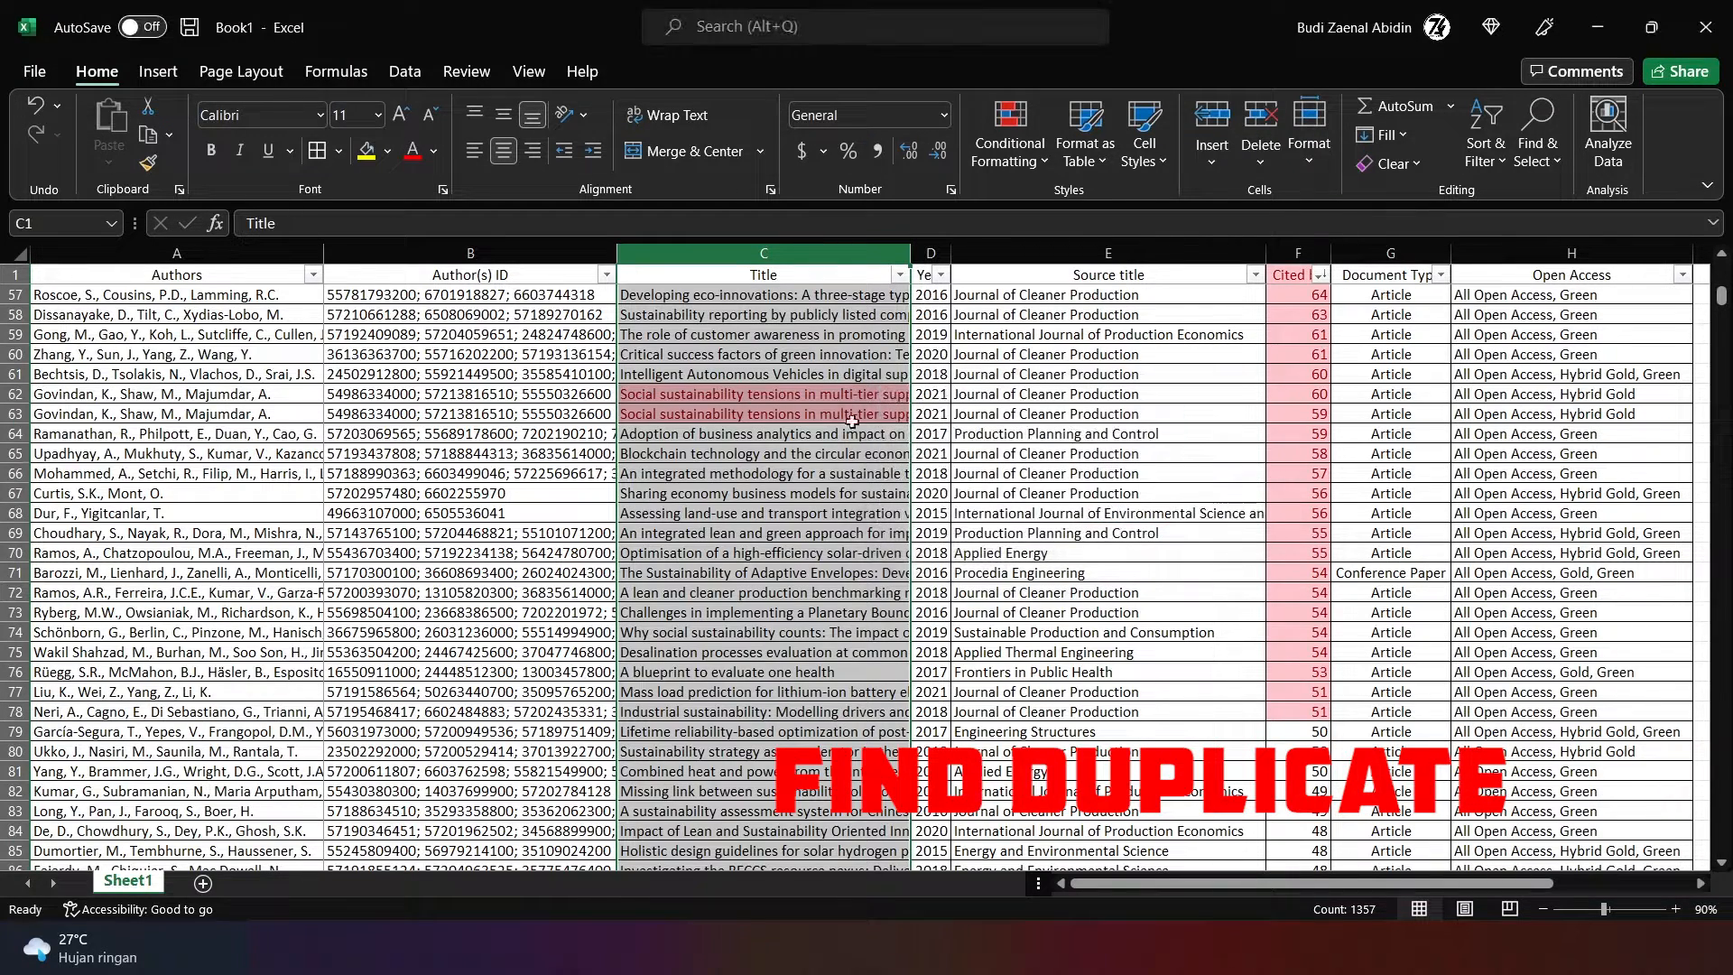
# Step: Sort the Title column from A to Z and inspect the highlighted duplicate titles
pyautogui.click(893, 308)
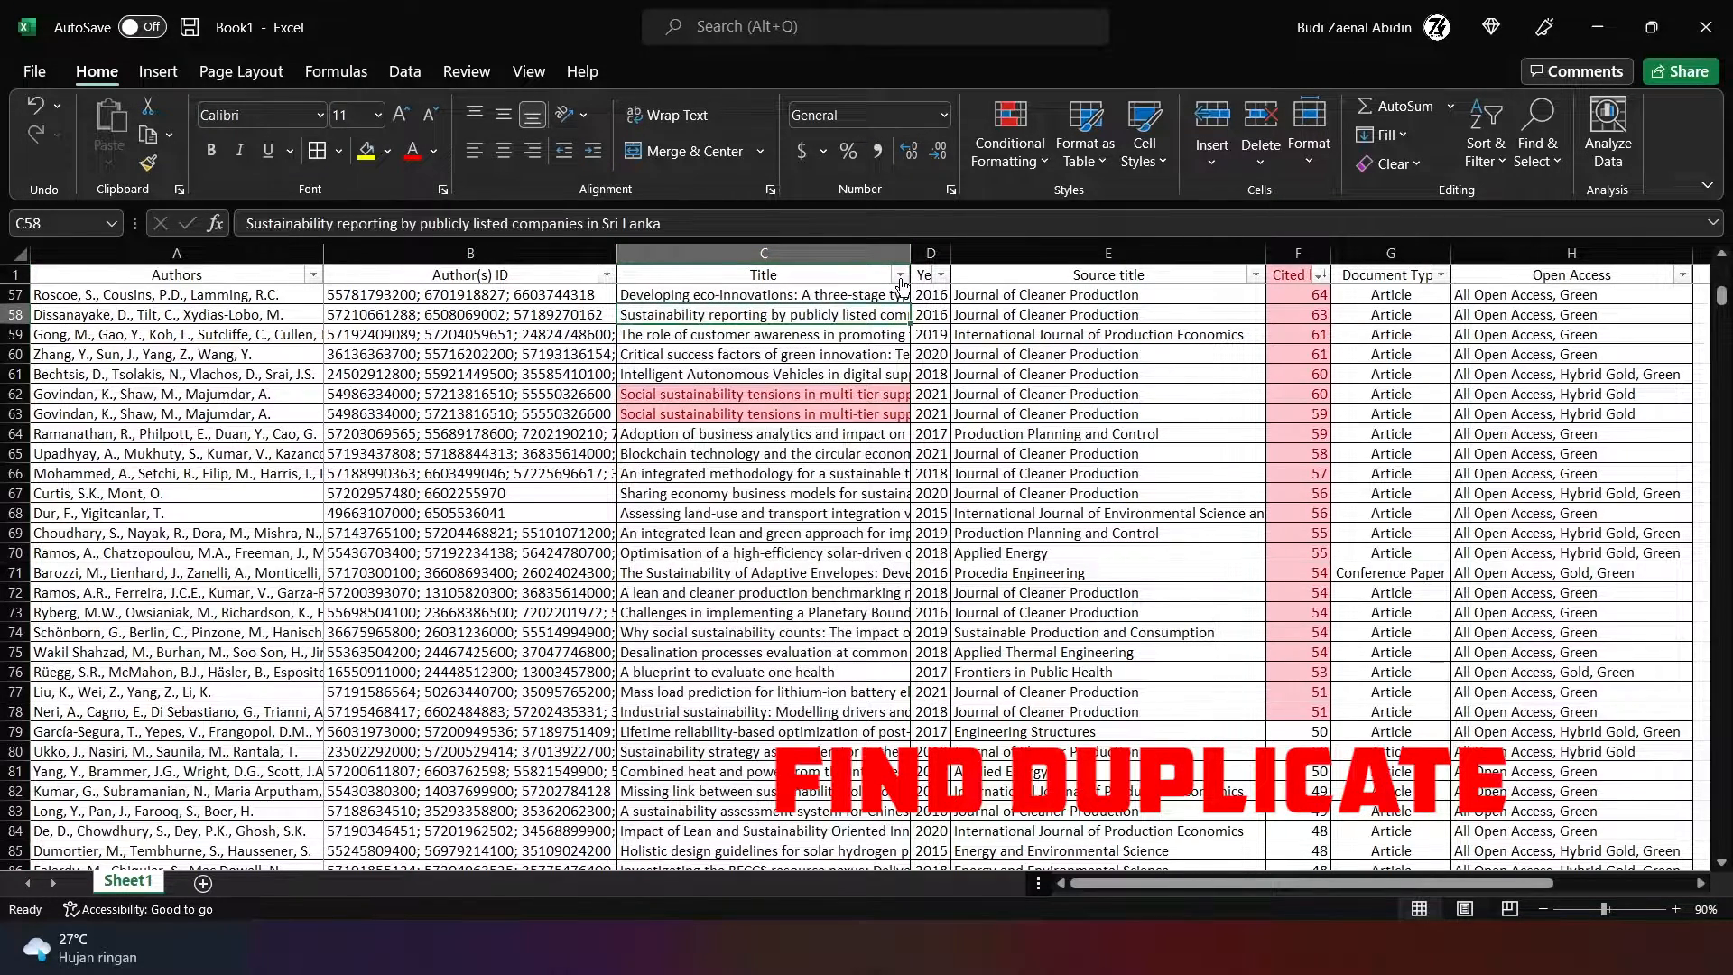
pyautogui.click(899, 275)
pyautogui.click(839, 301)
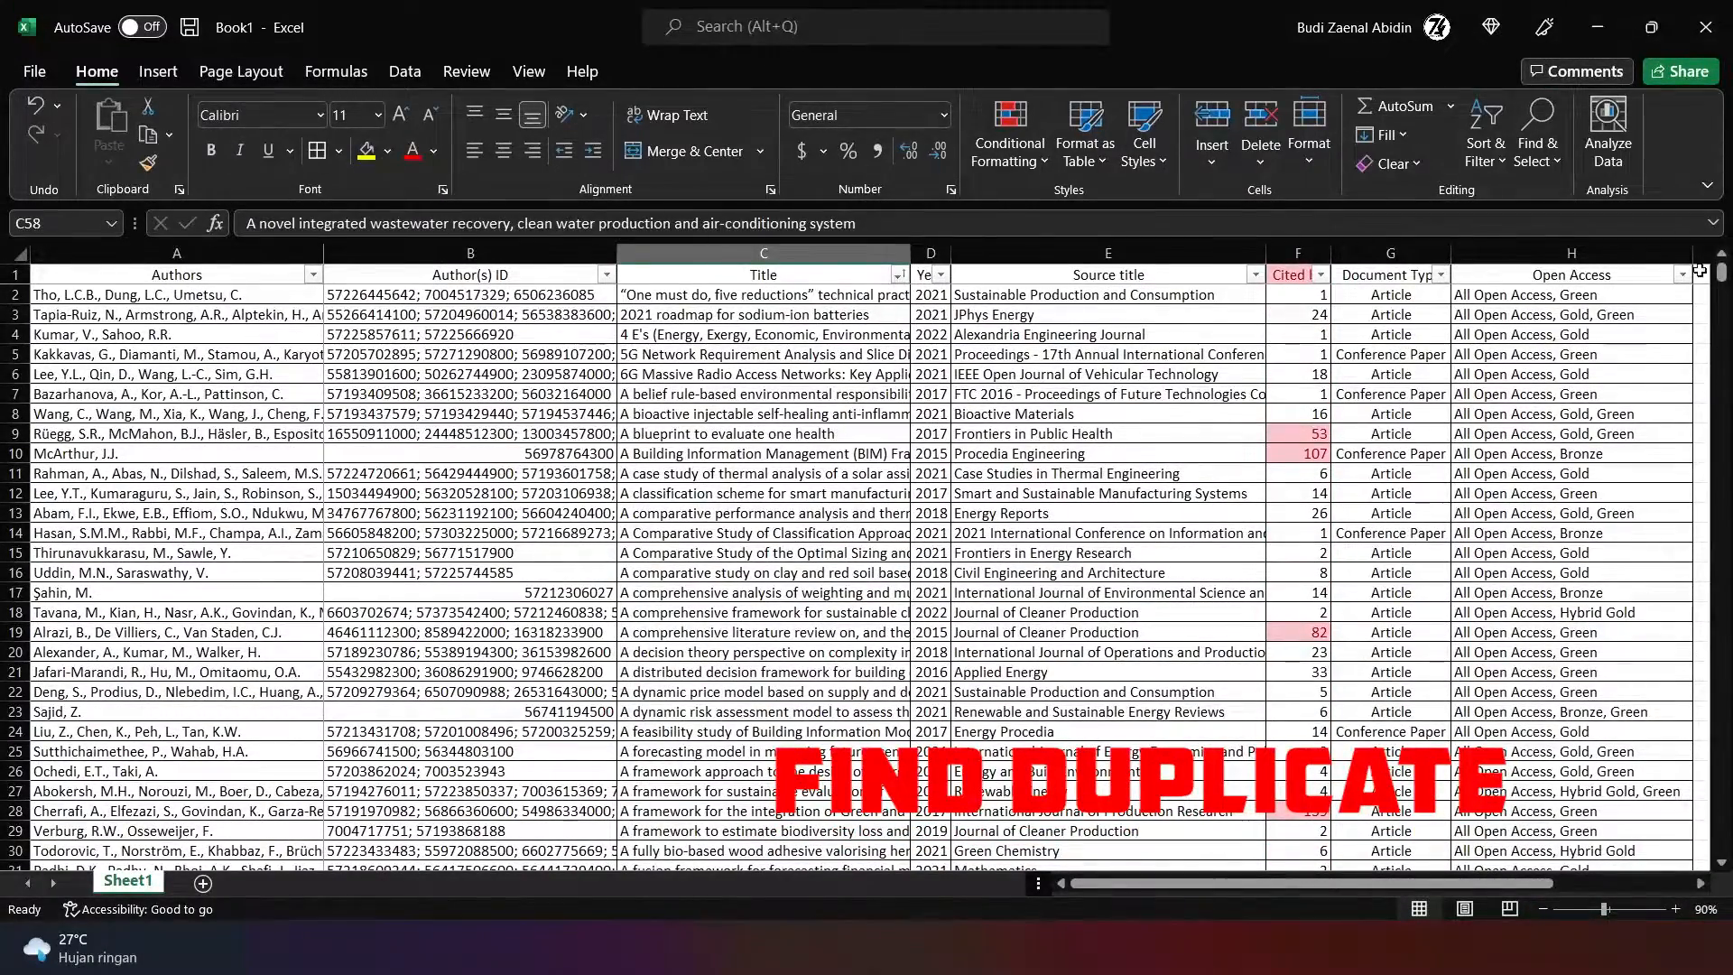
pyautogui.scroll(-13, 815, 417)
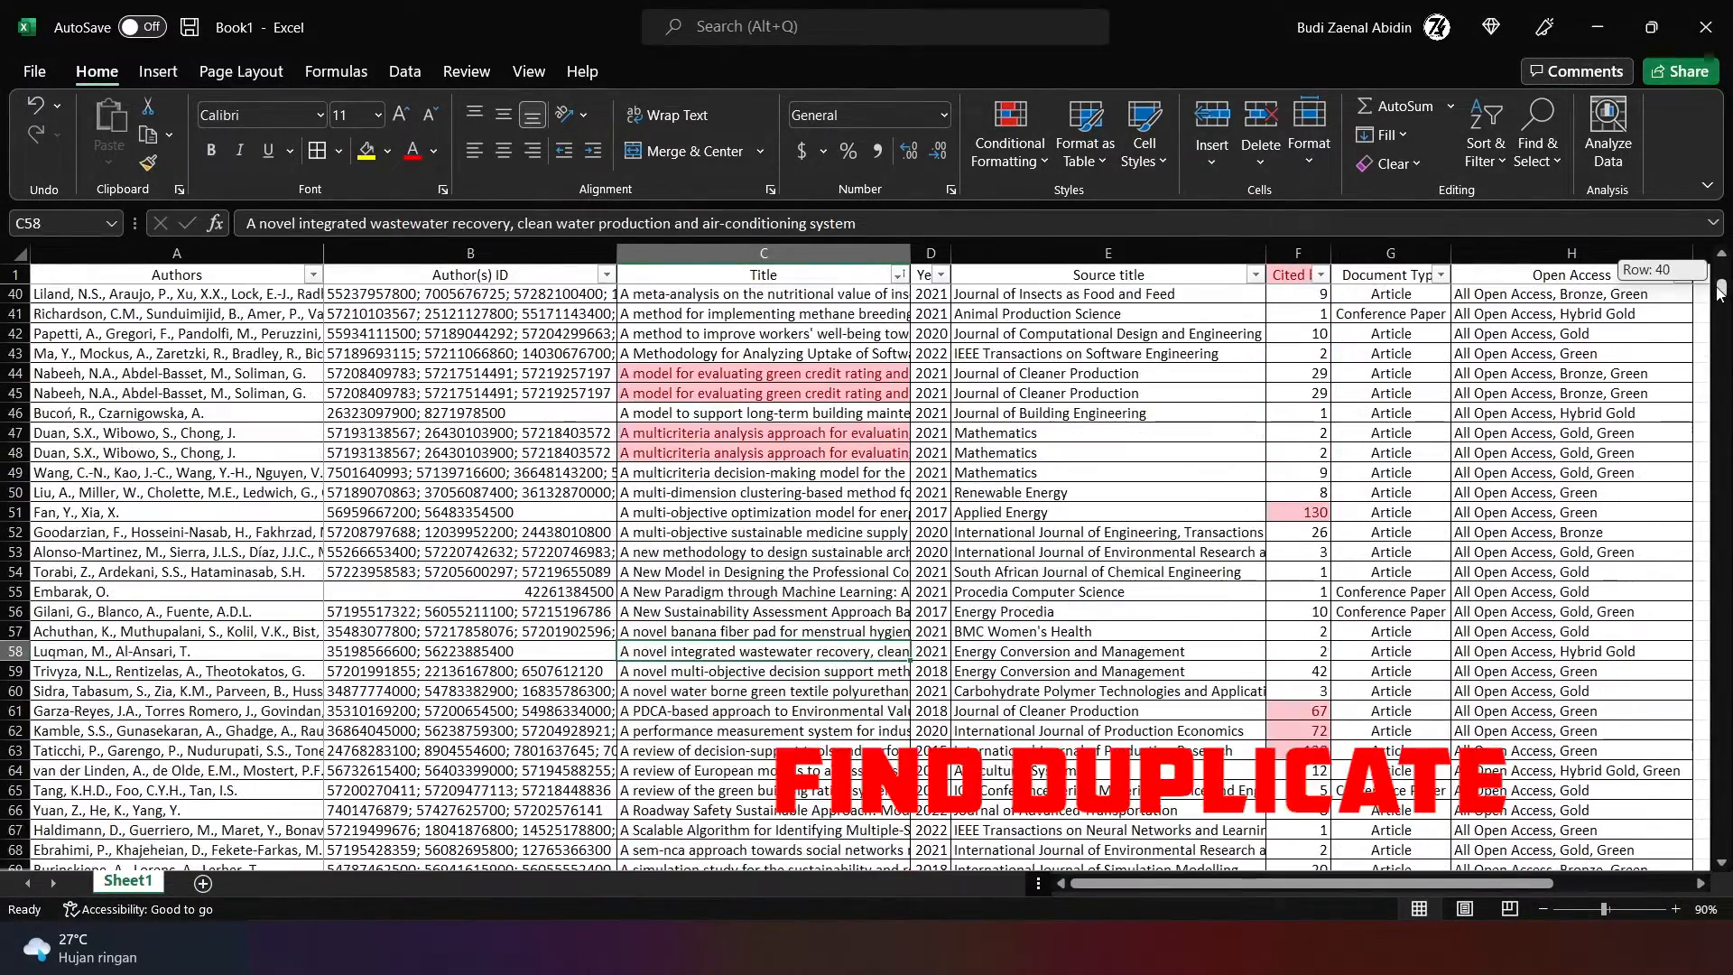
pyautogui.moveTo(806, 381); pyautogui.dragTo(807, 399)
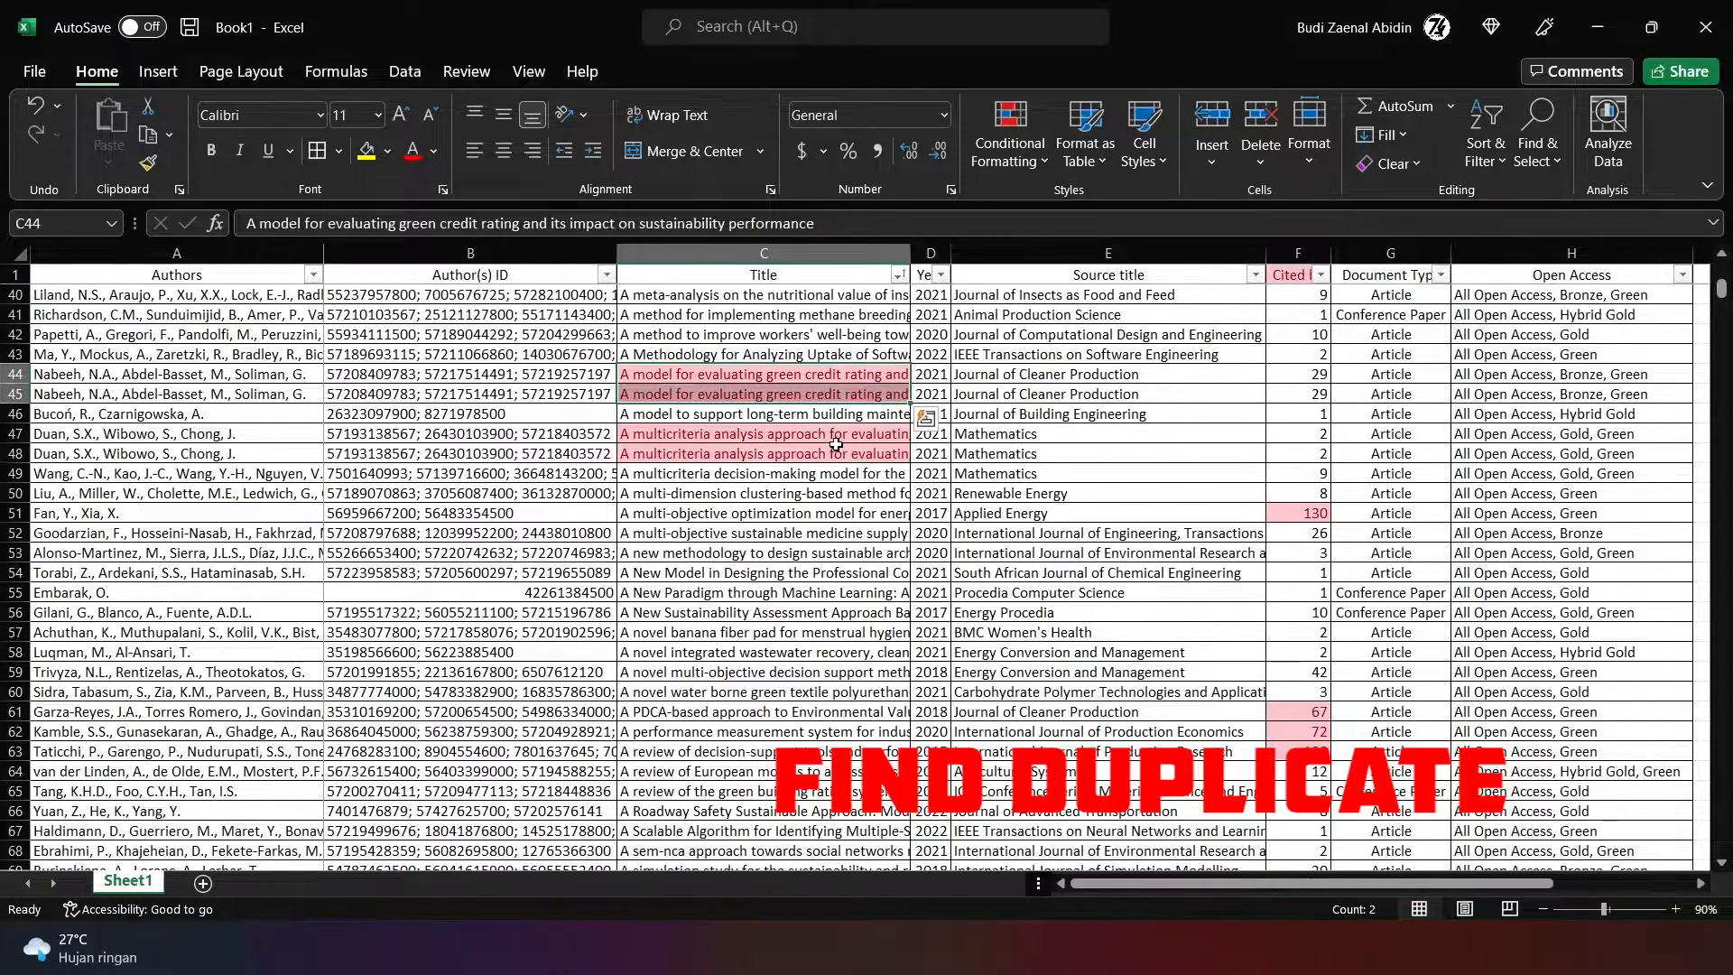
pyautogui.click(838, 435)
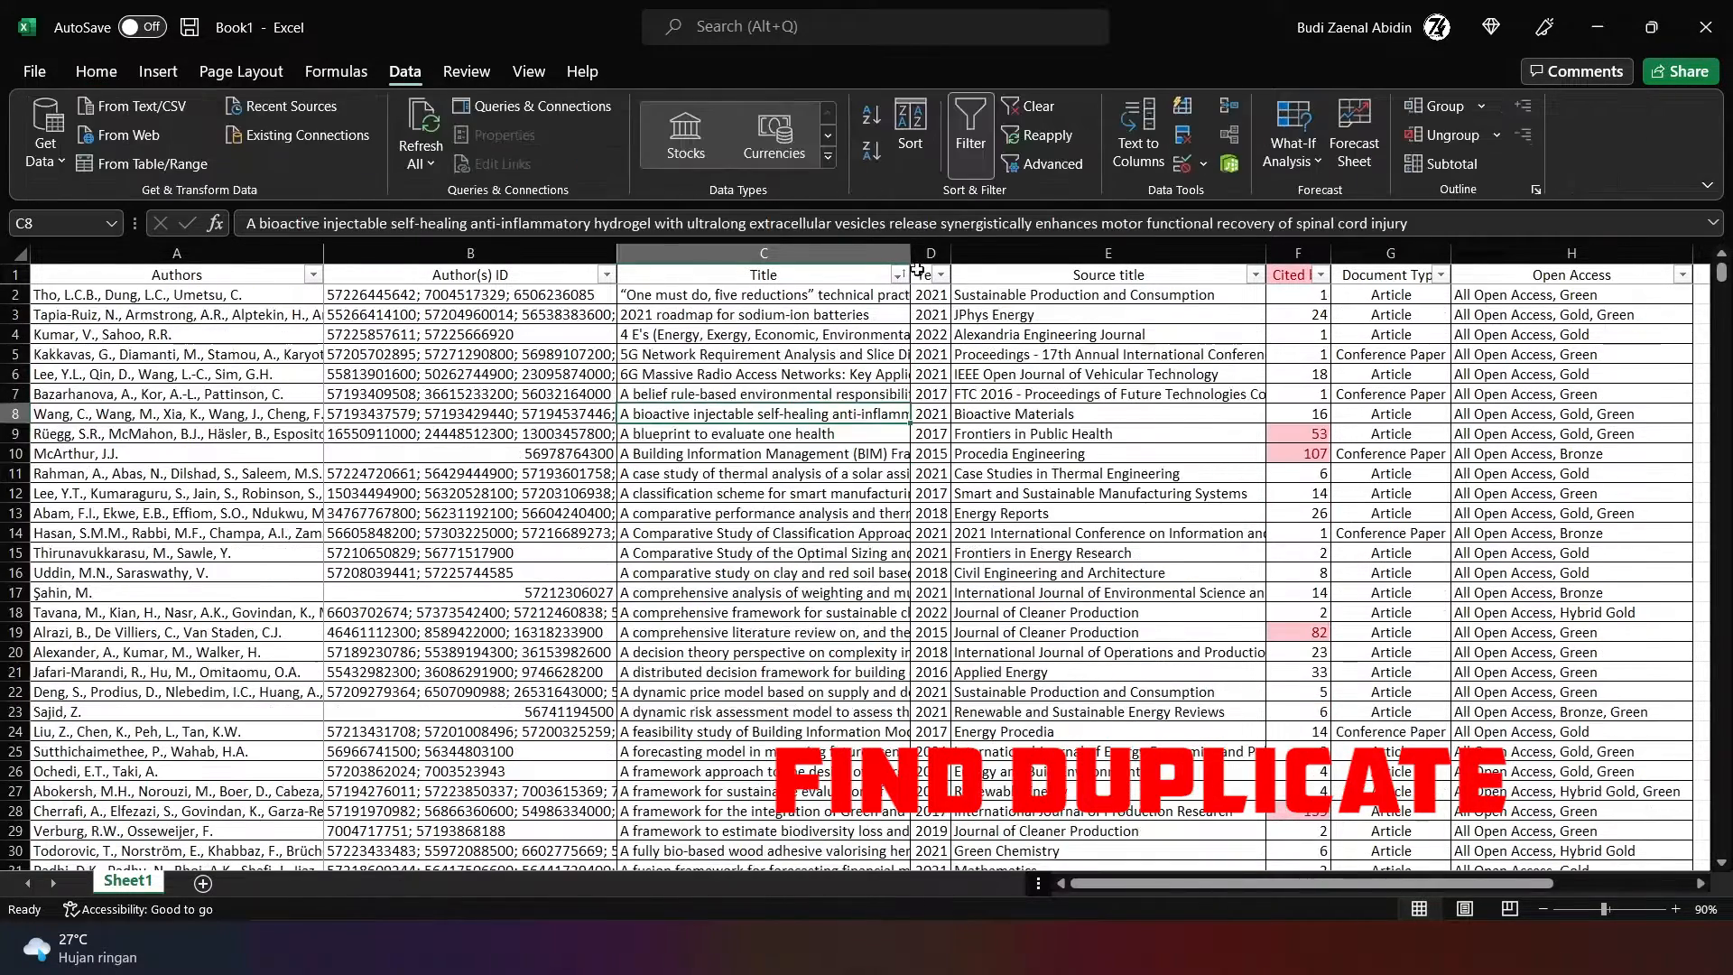
# Step: Sort the Title column by the light red cell color so the duplicate titles come first
pyautogui.click(899, 275)
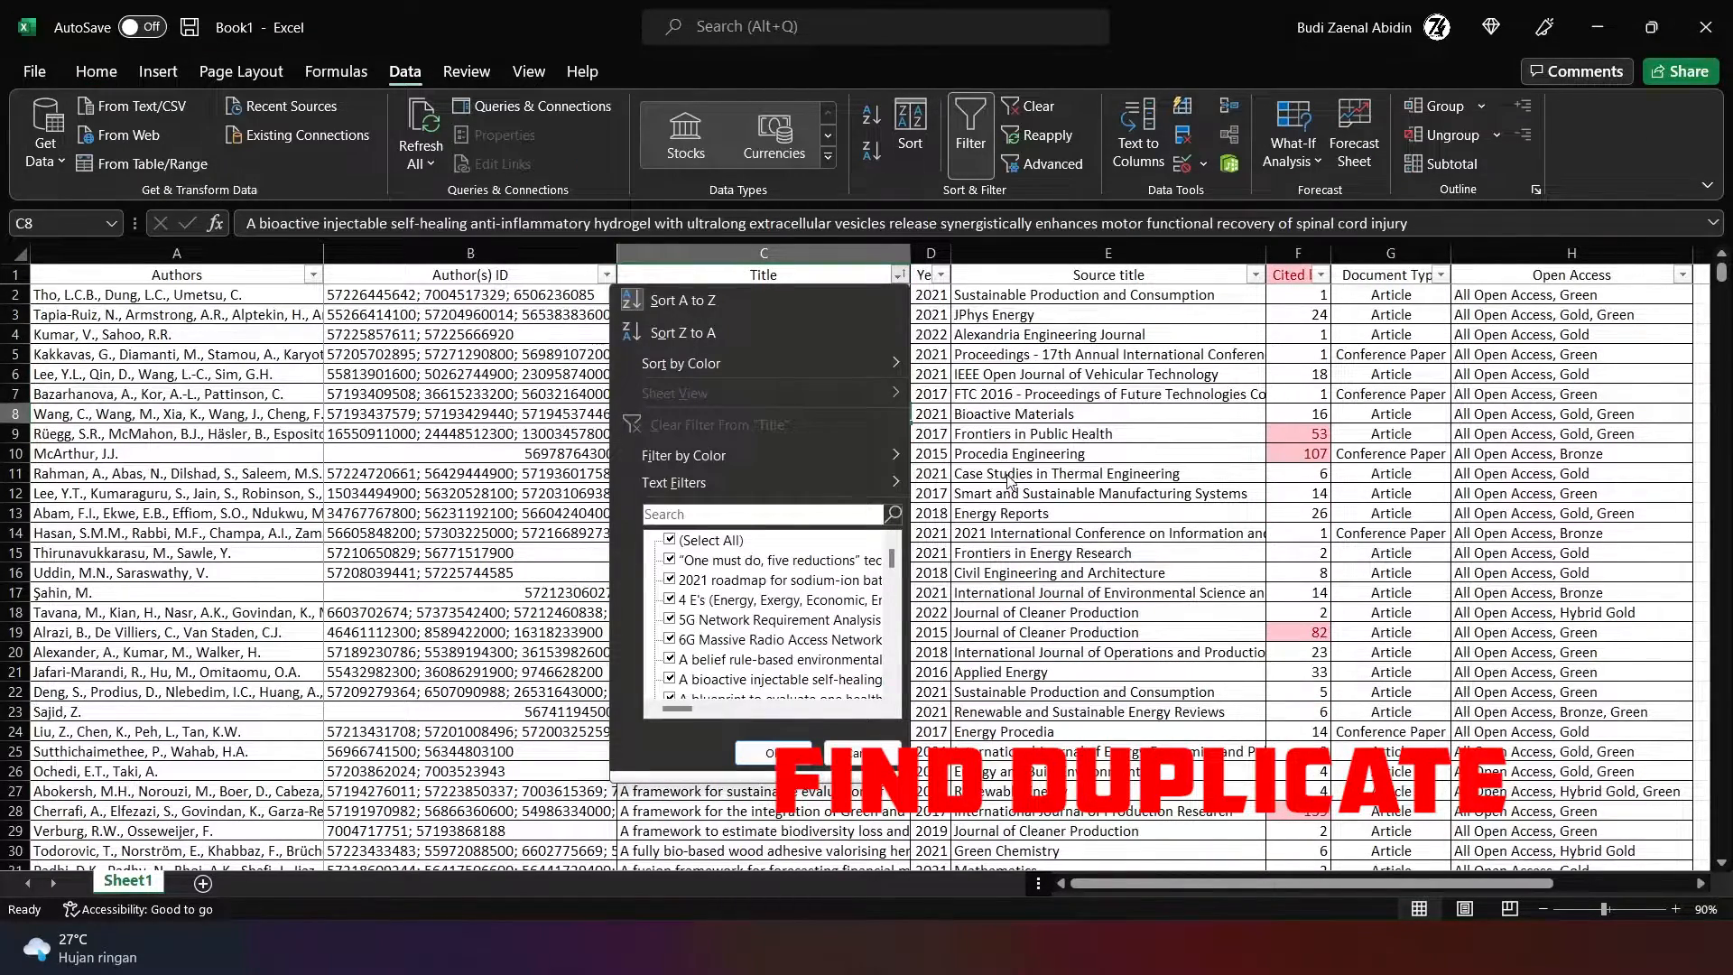
pyautogui.click(885, 752)
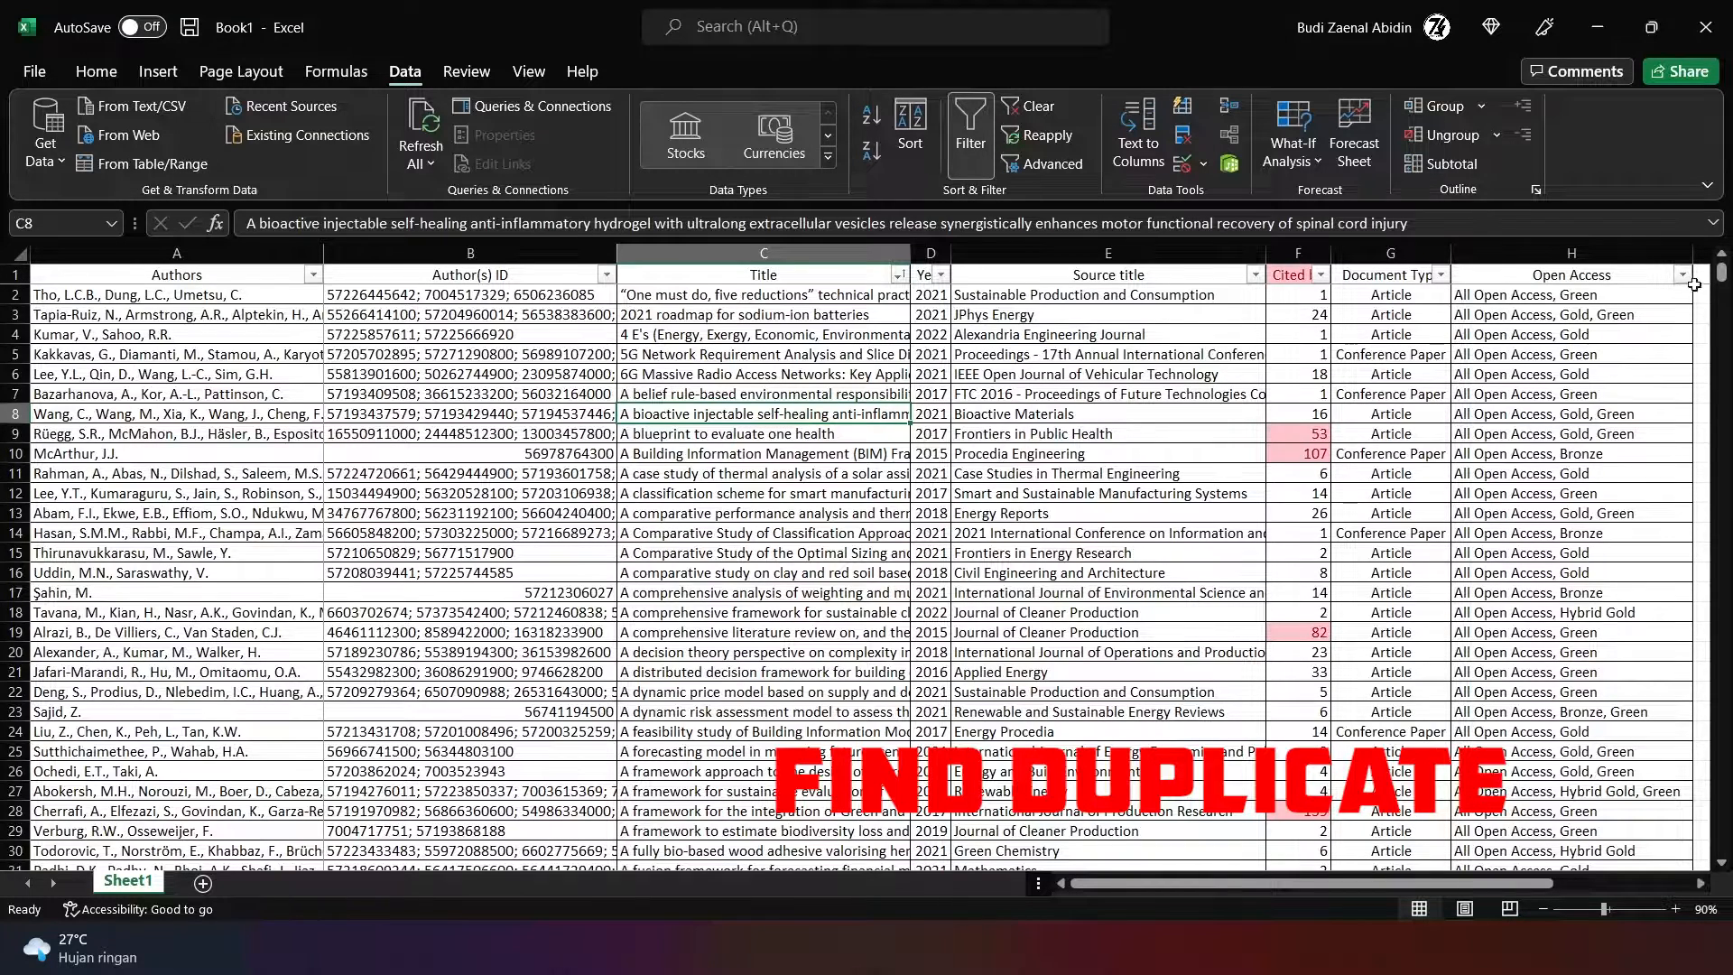
pyautogui.click(897, 275)
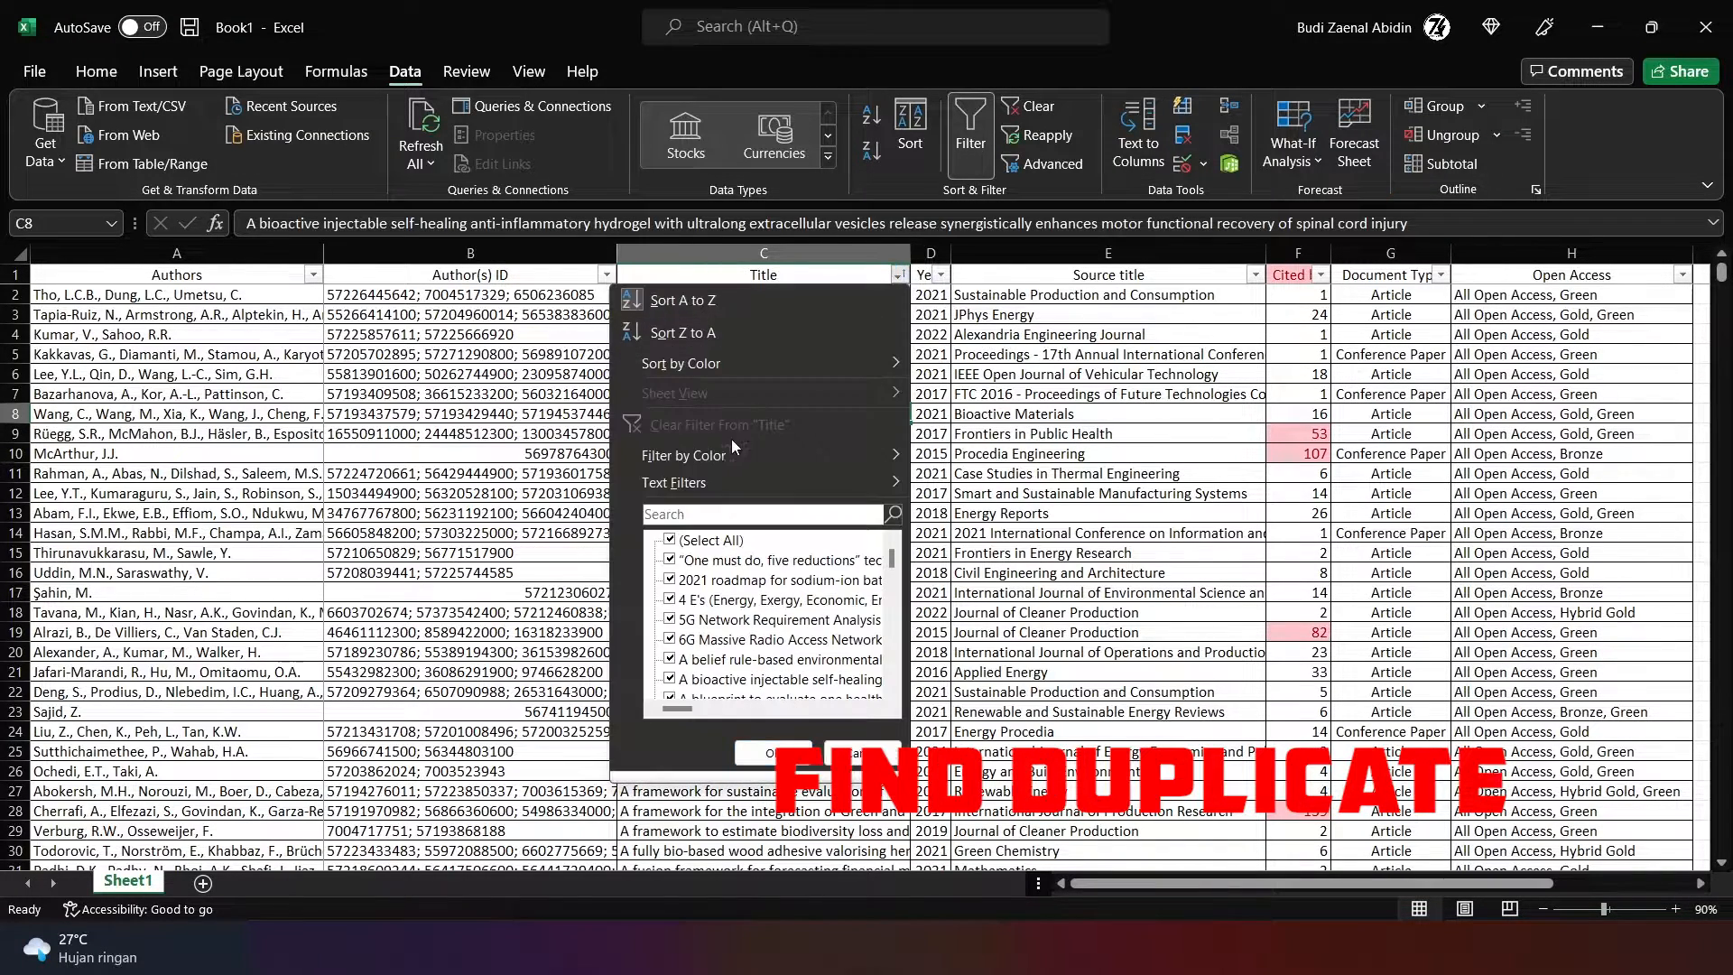
pyautogui.moveTo(718, 366)
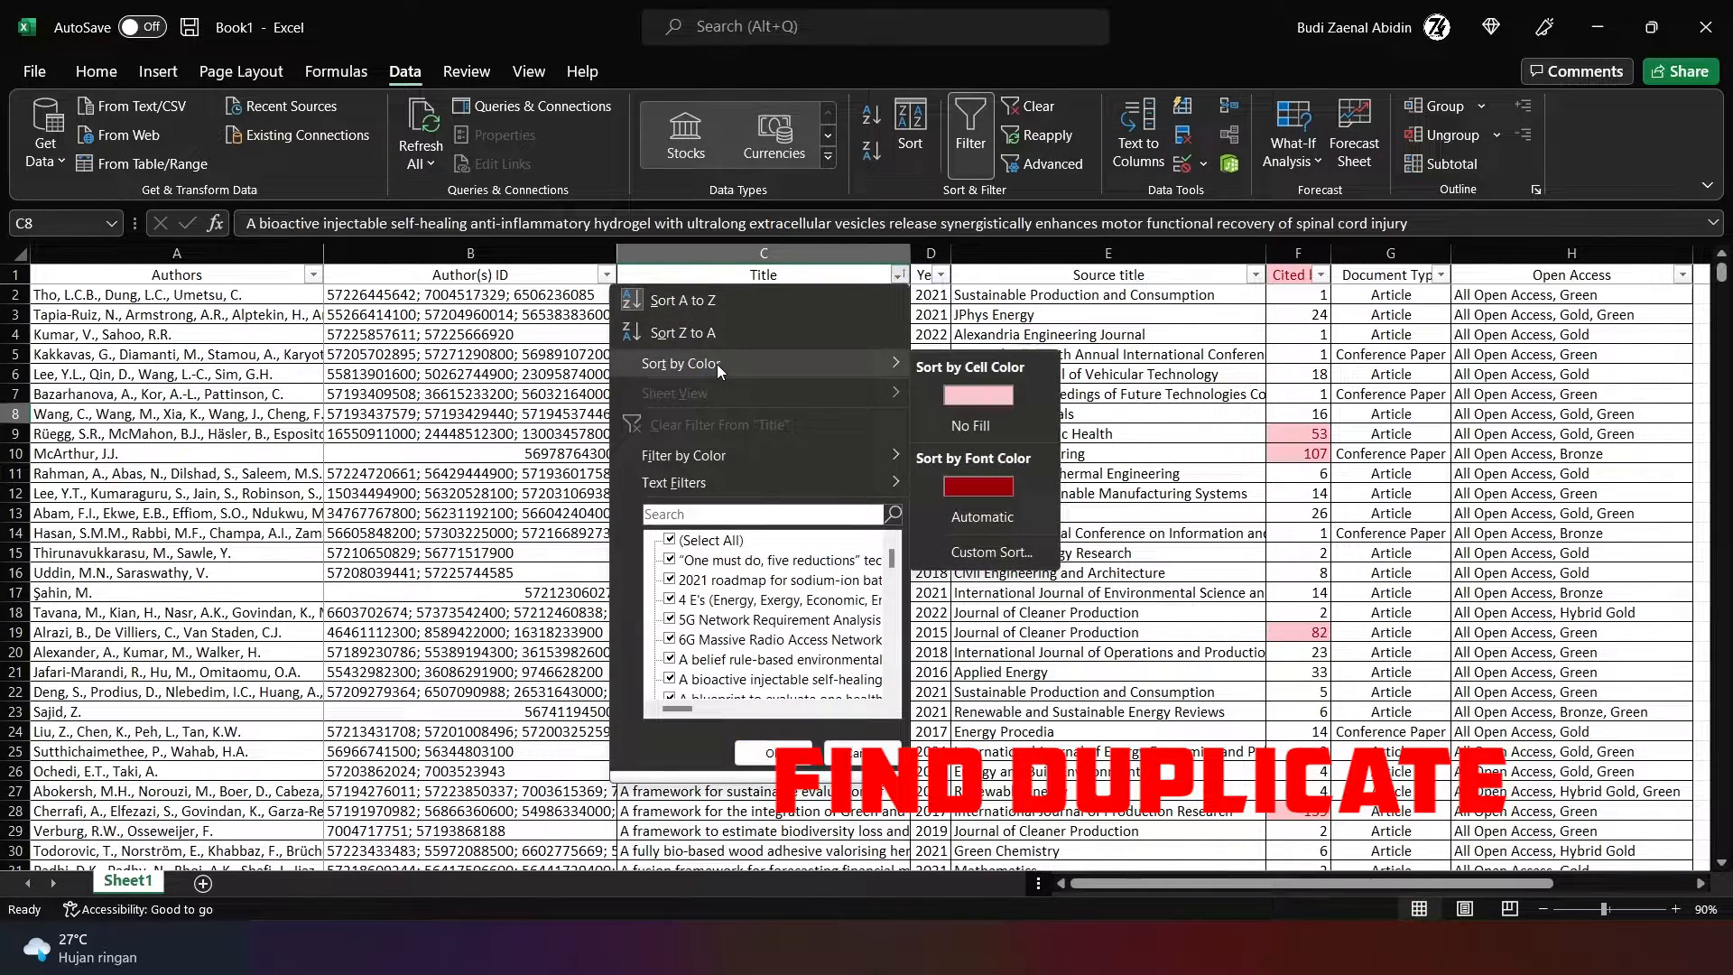
pyautogui.click(955, 401)
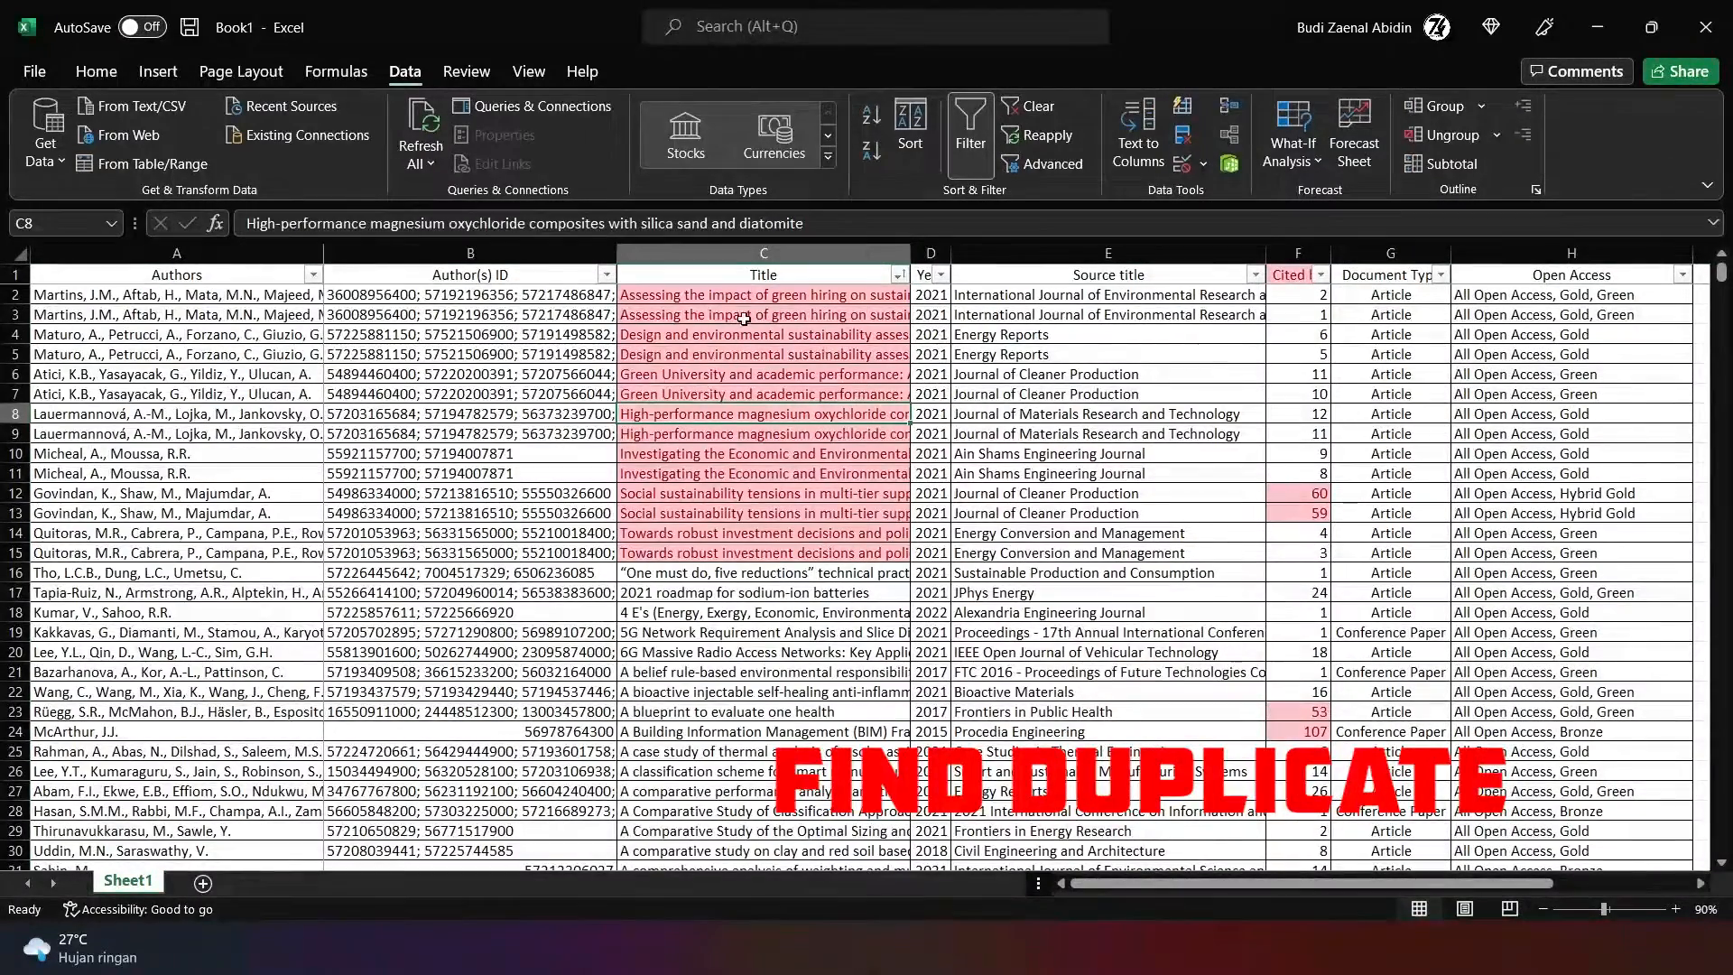
# Step: Delete rows 2 to 15, which hold the highlighted duplicate titles
pyautogui.click(746, 316)
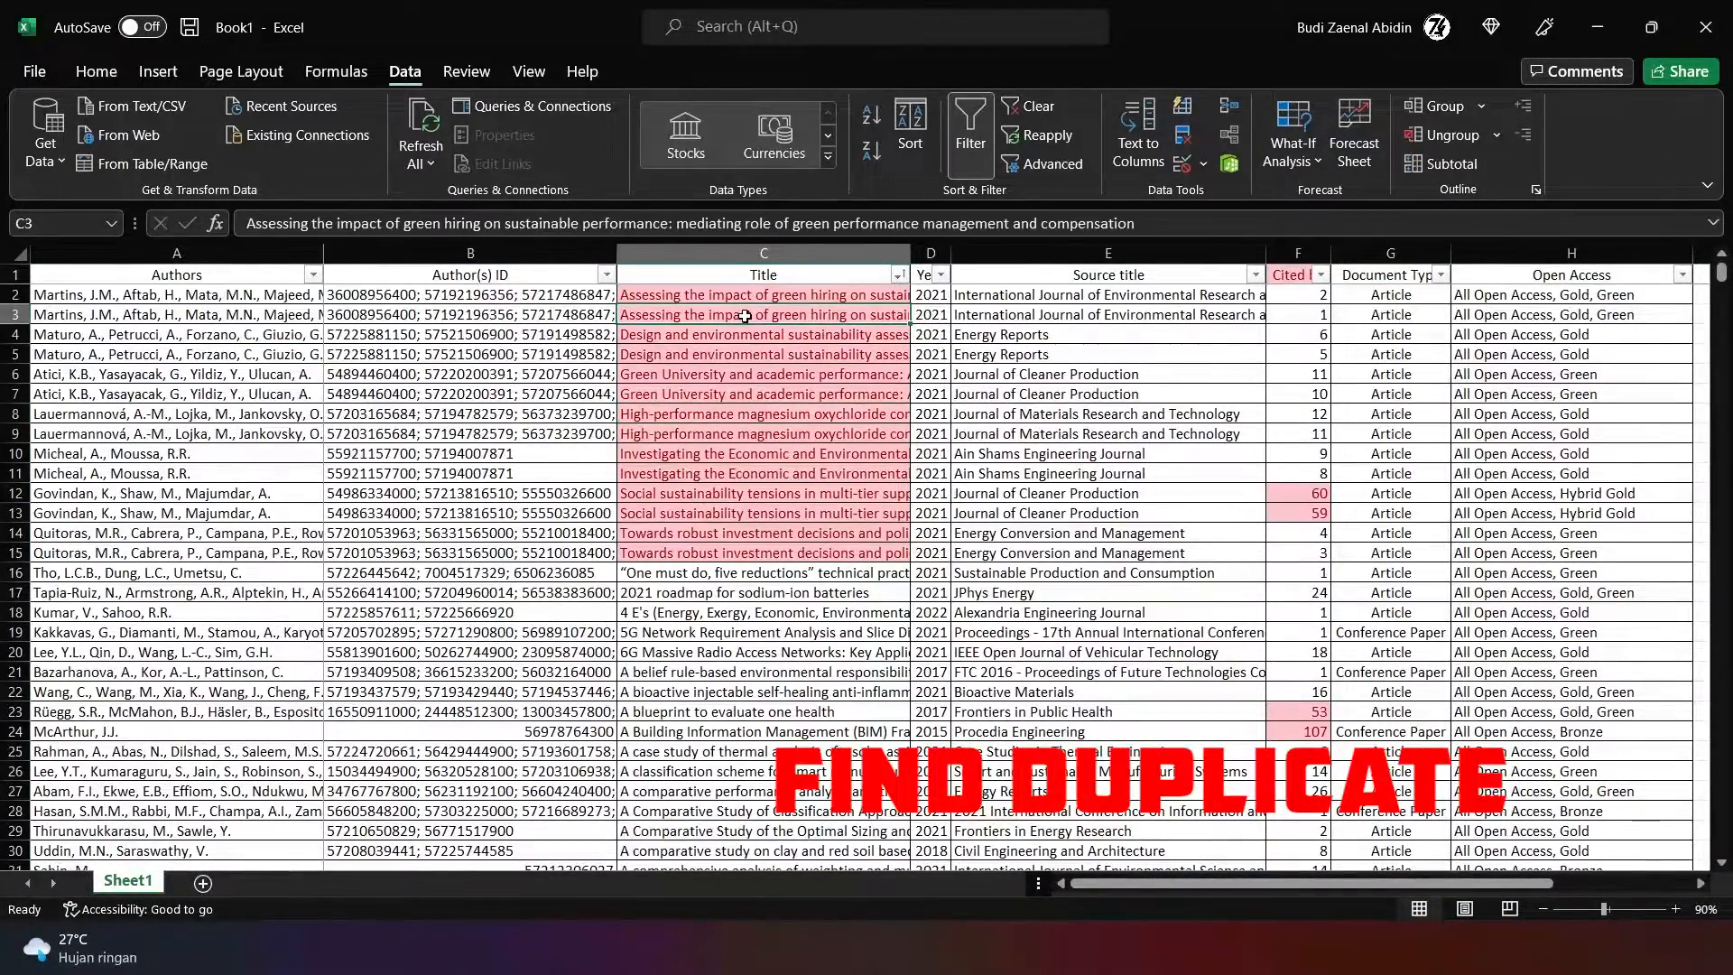
pyautogui.click(811, 352)
pyautogui.moveTo(17, 294)
pyautogui.mouseDown()
pyautogui.moveTo(27, 552)
pyautogui.moveTo(41, 535)
pyautogui.moveTo(13, 540)
pyautogui.moveTo(4, 307)
pyautogui.mouseUp()
pyautogui.click(41, 535)
pyautogui.moveTo(4, 304); pyautogui.dragTo(18, 559)
pyautogui.rightClick(18, 557)
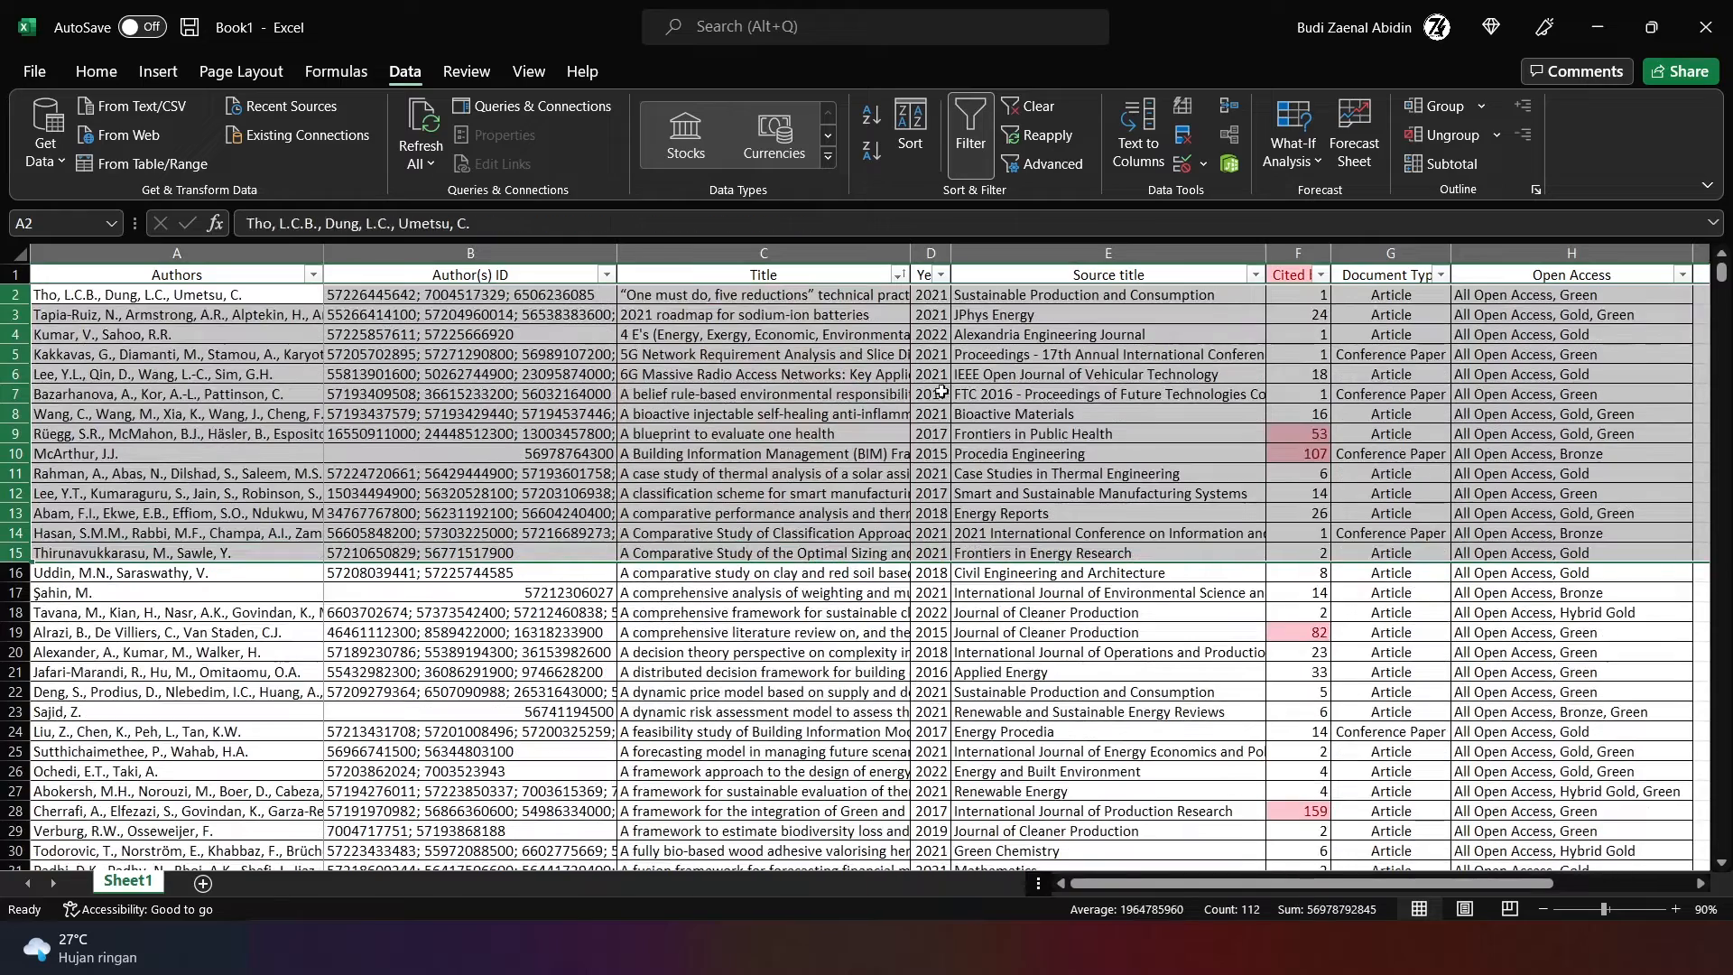
pyautogui.click(942, 389)
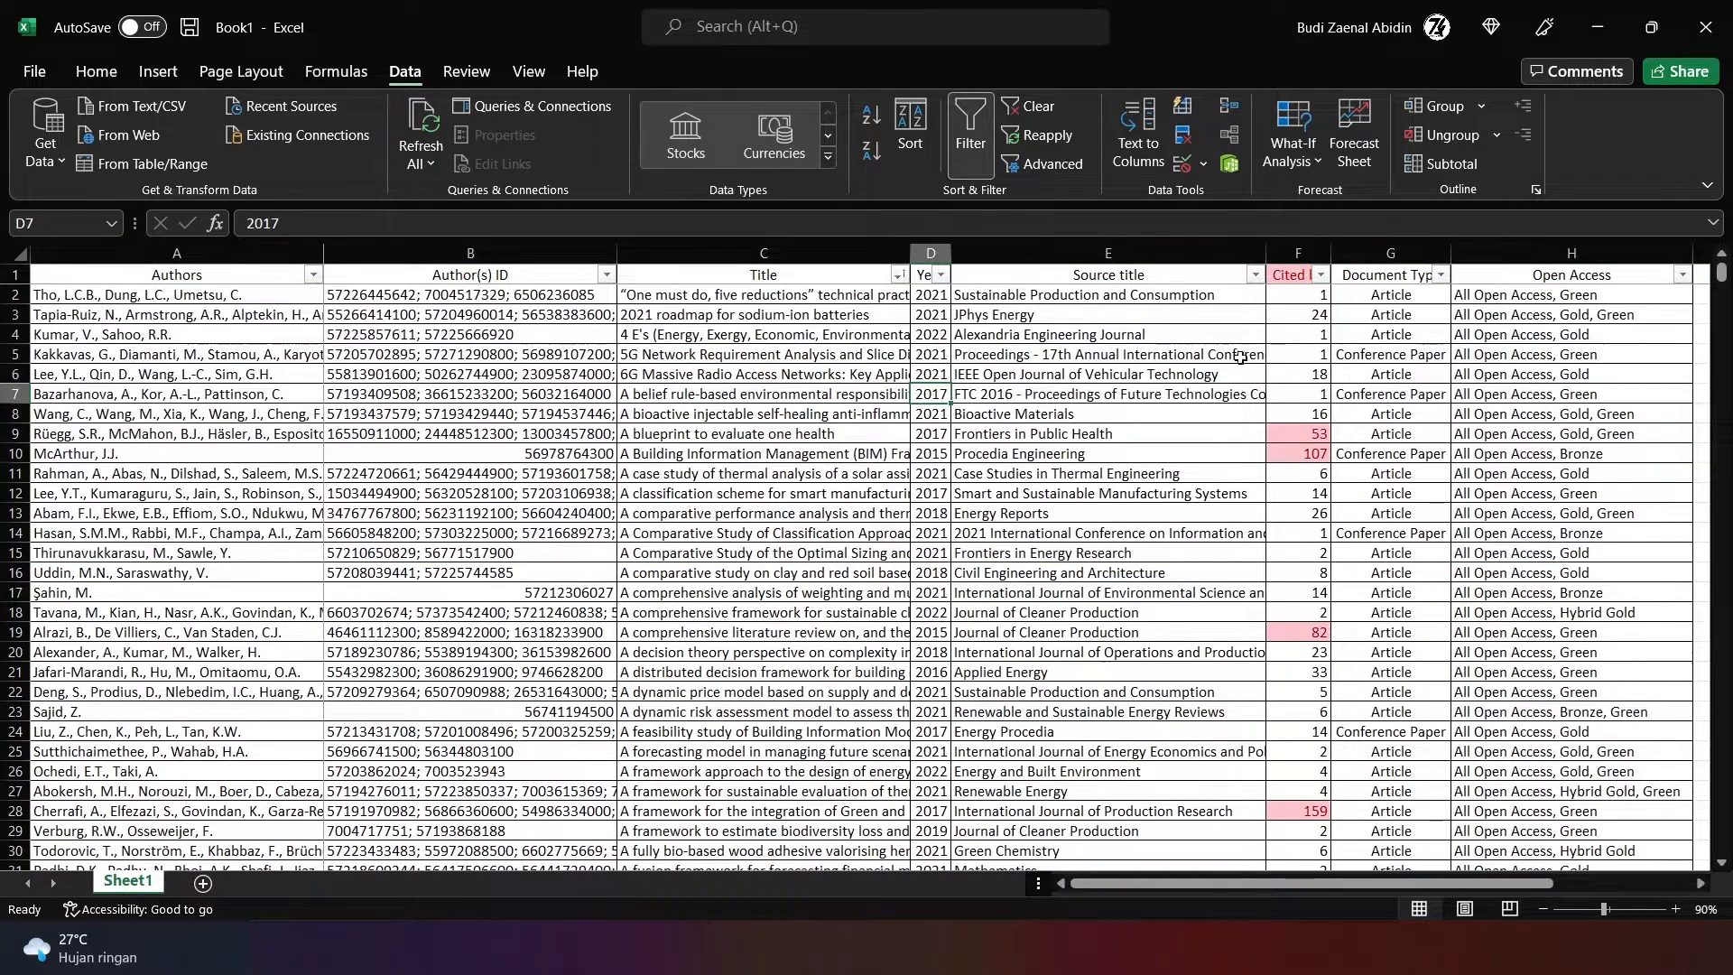
# Step: Check the Title column's filter options for remaining colored cells
pyautogui.click(898, 274)
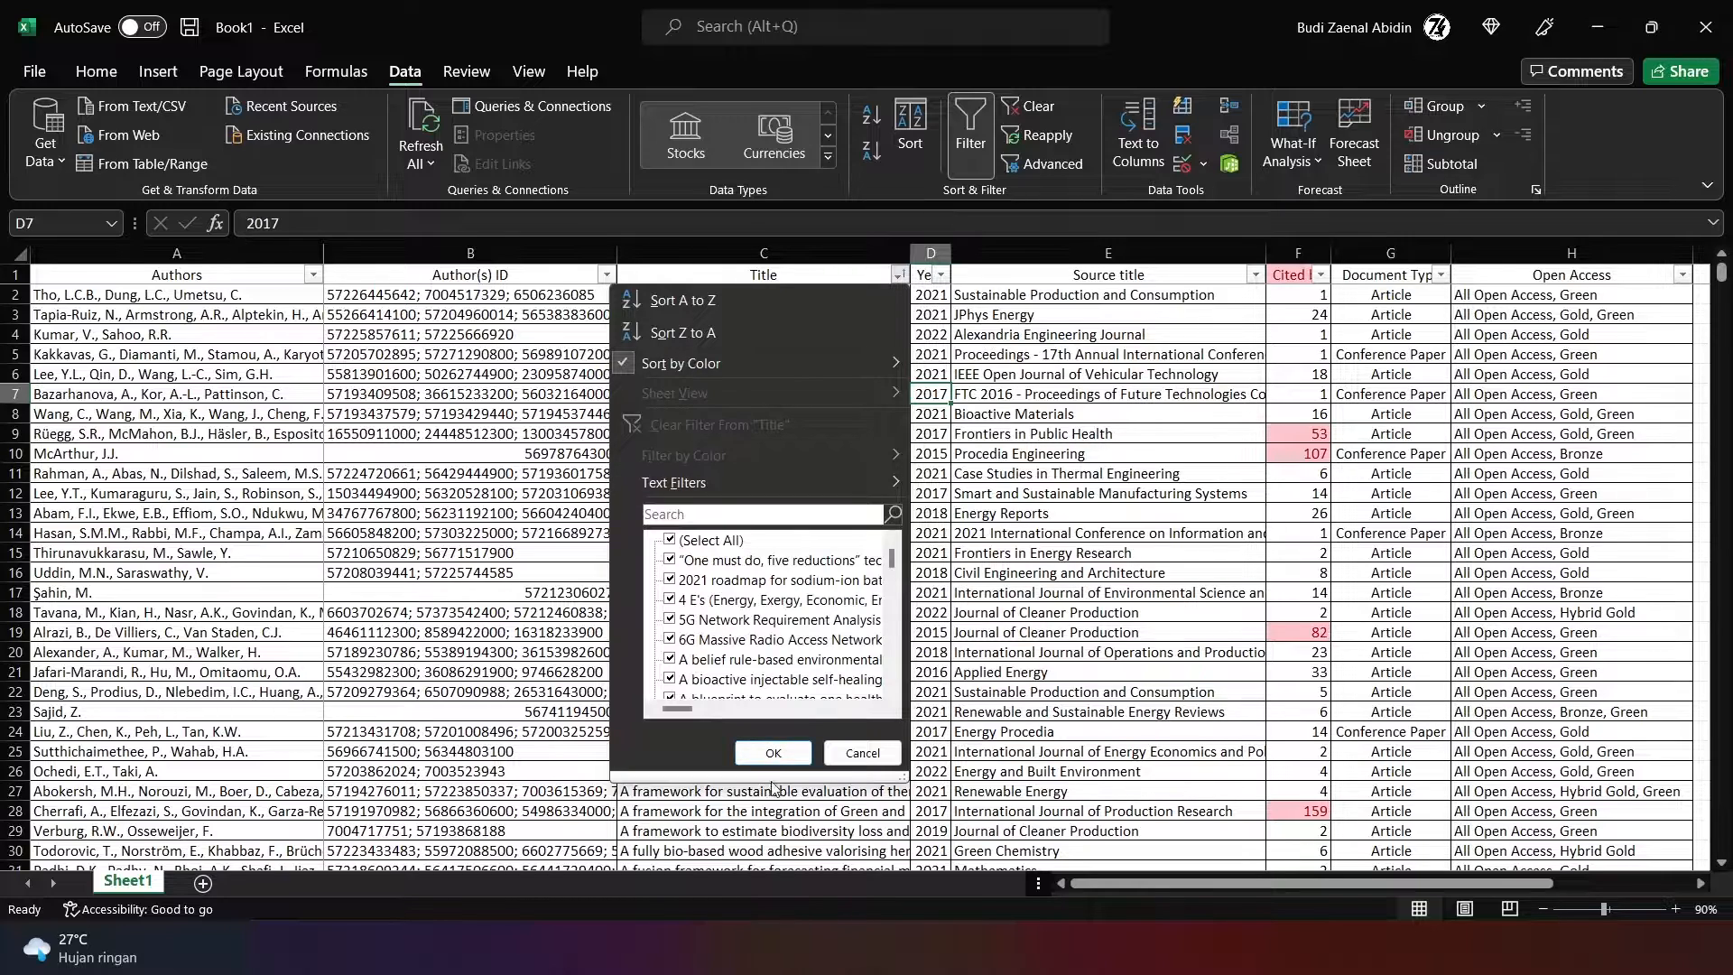
pyautogui.click(773, 753)
pyautogui.click(958, 459)
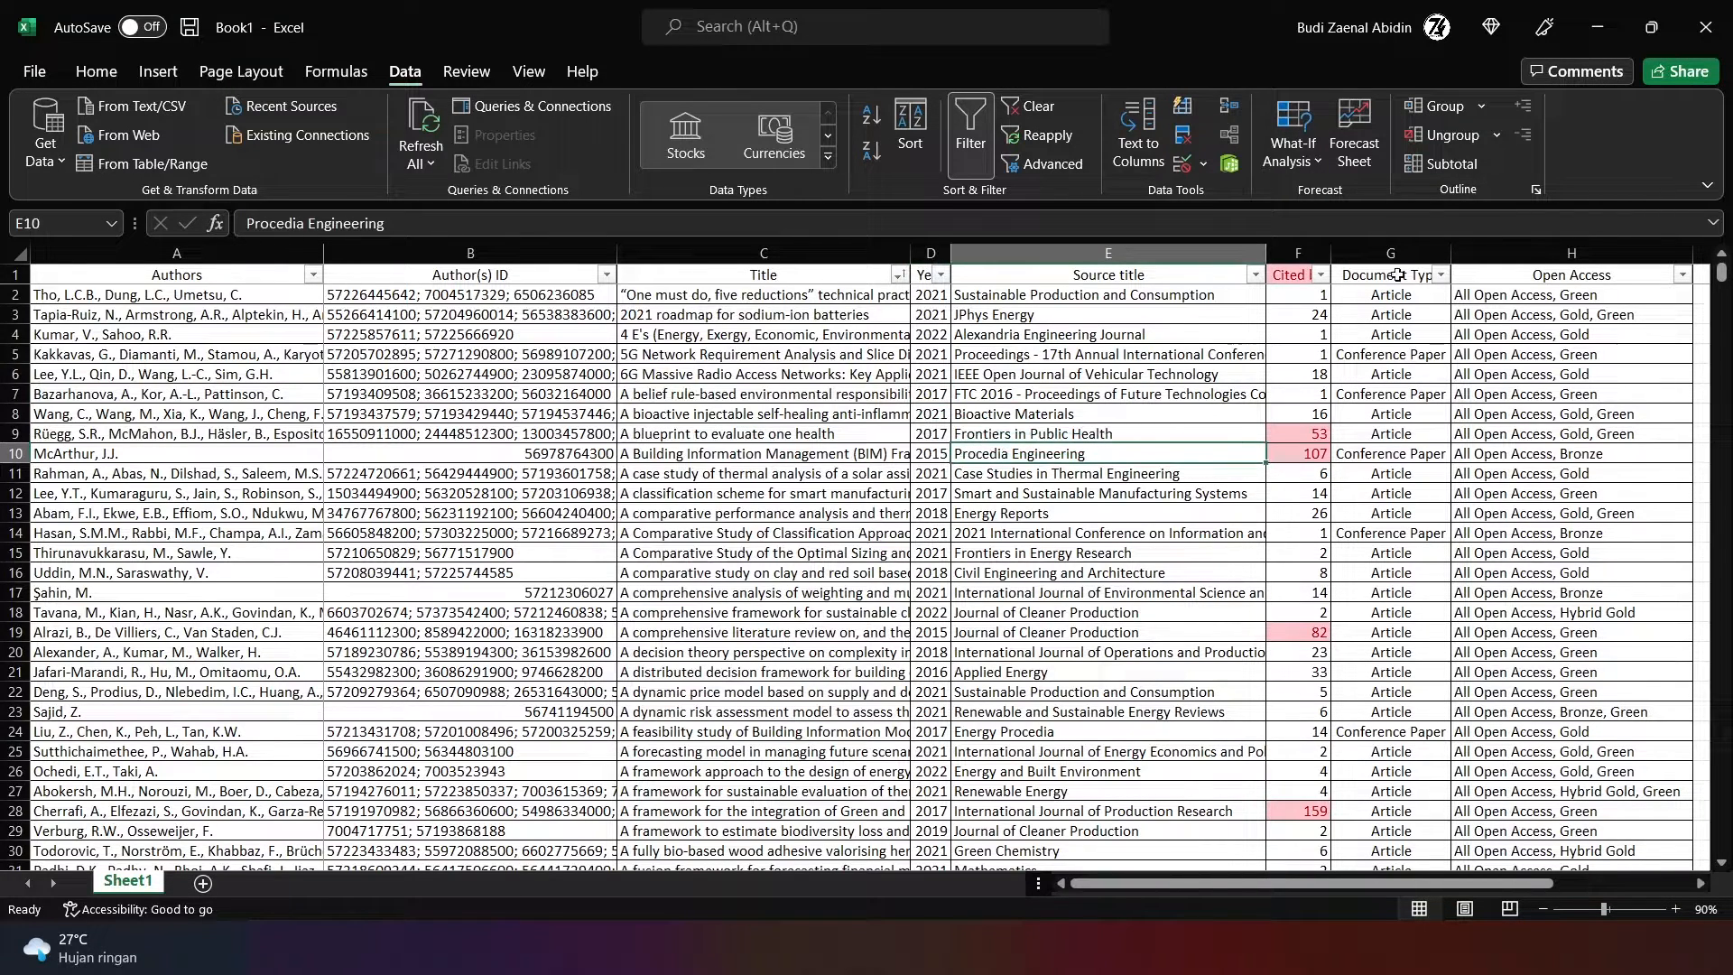
pyautogui.click(1308, 370)
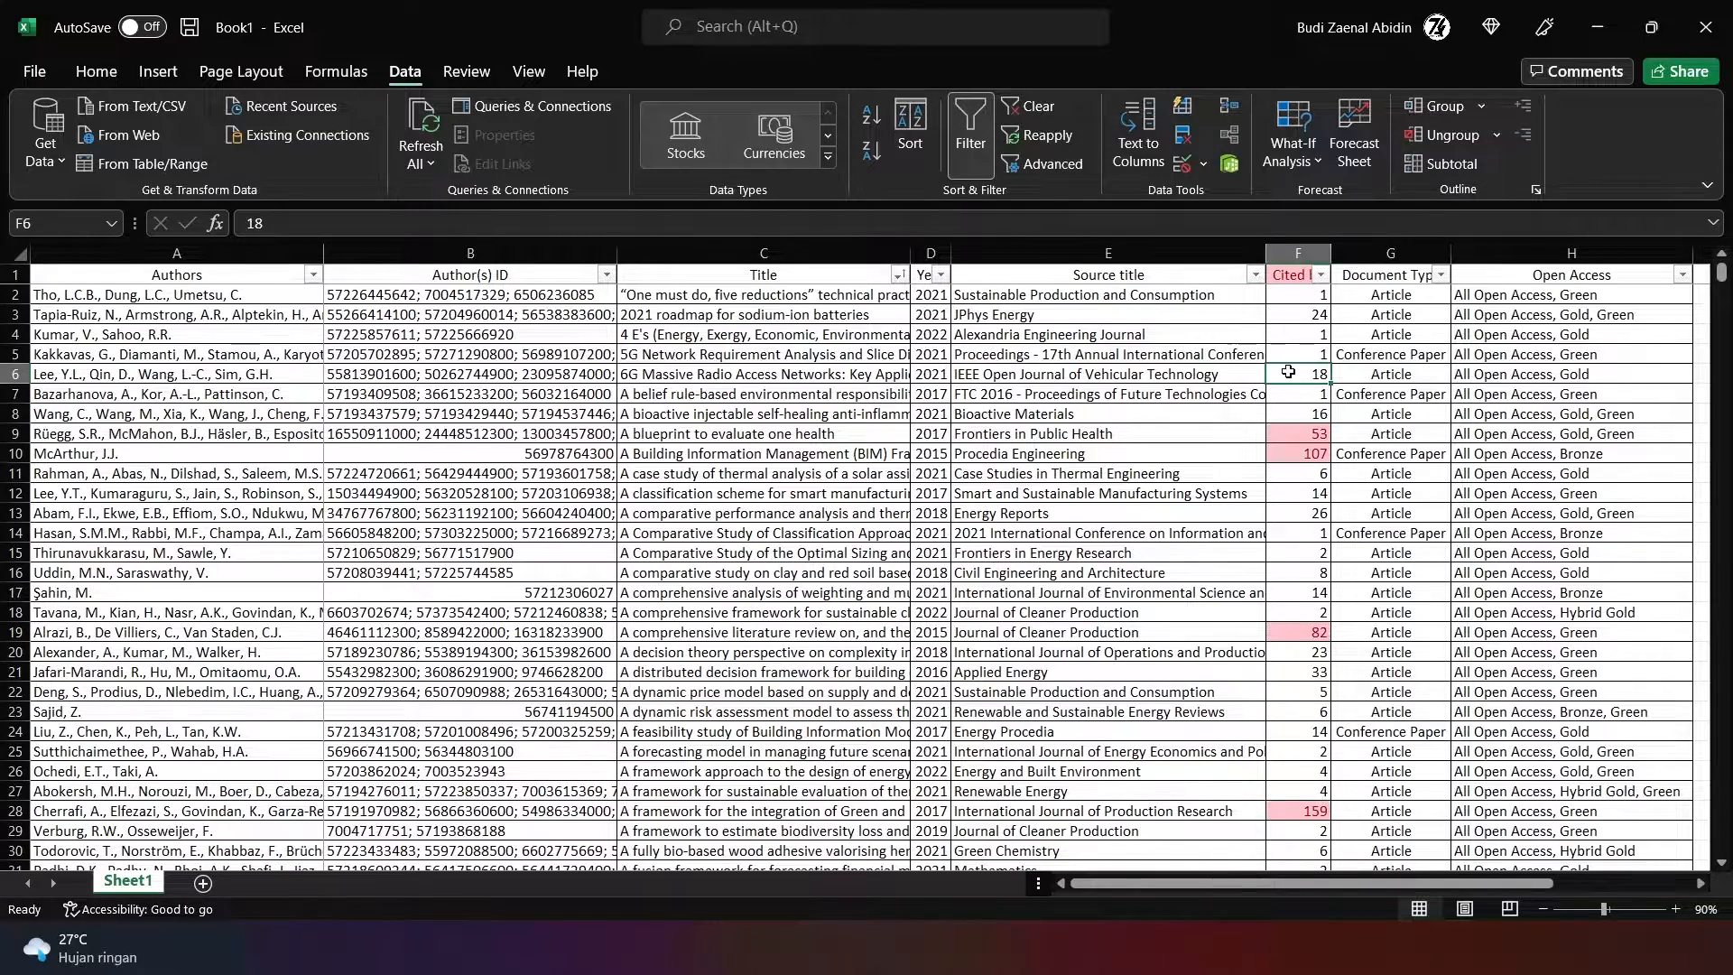
# Step: Create a pivot table on a new worksheet from columns A to H of Sheet1
pyautogui.hotkey('ctrl', 'Home')
pyautogui.hotkey('ctrl', 'a')
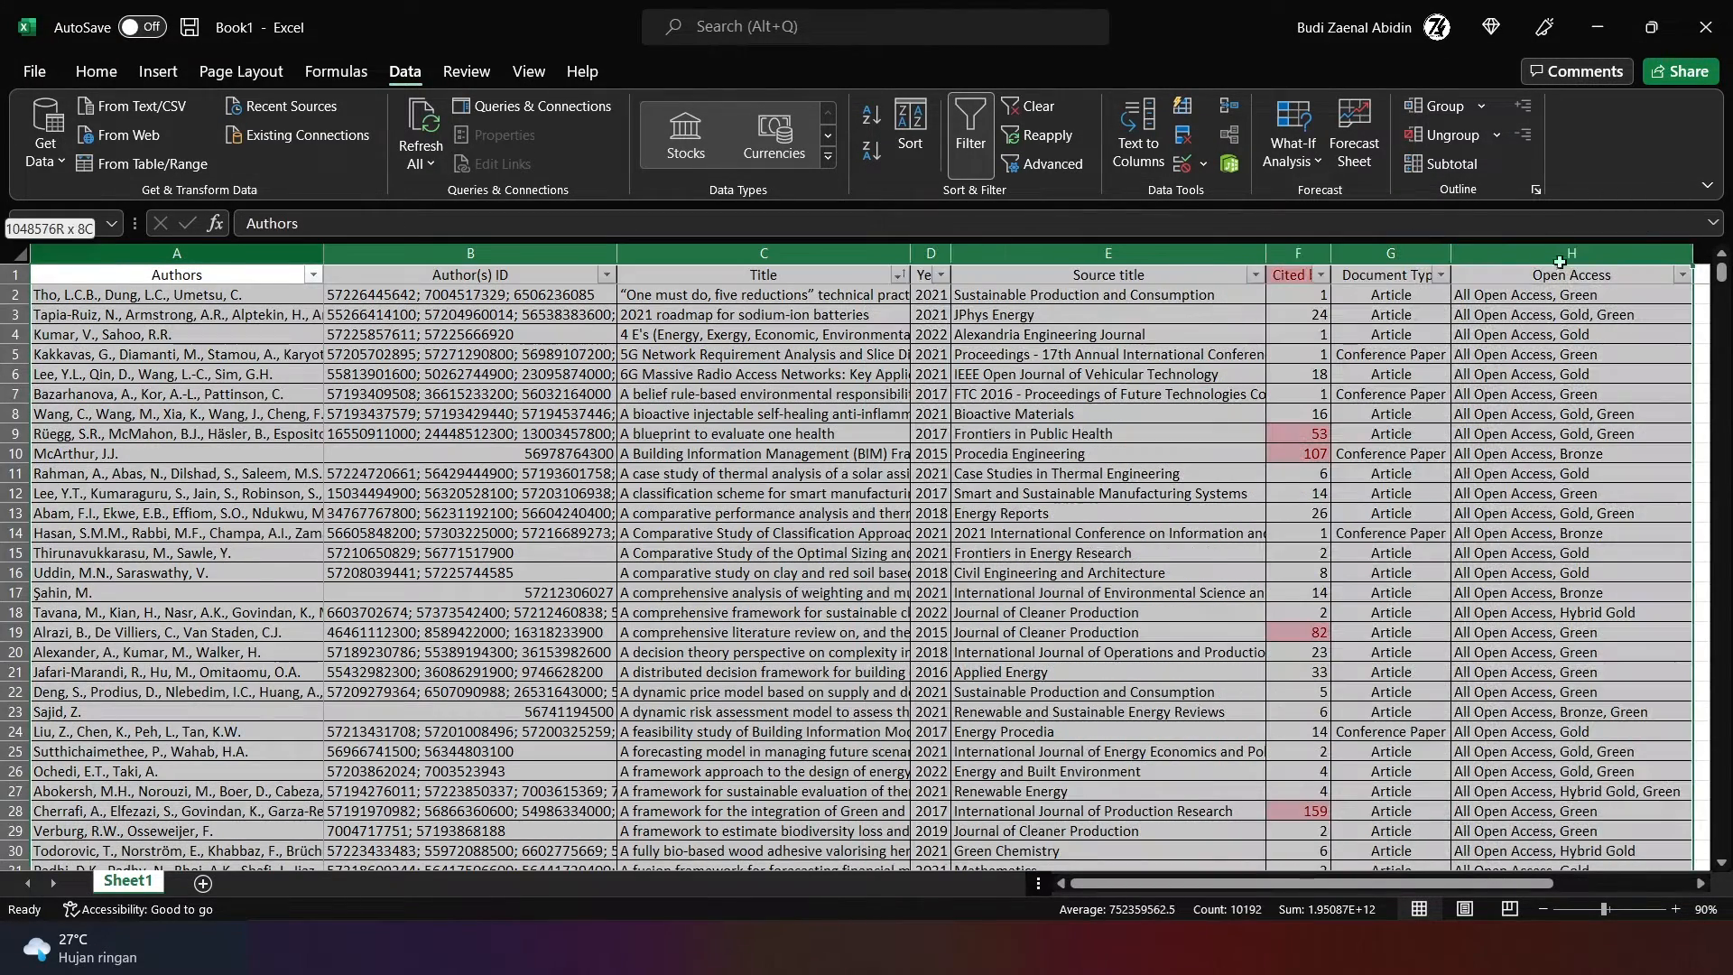
pyautogui.click(96, 72)
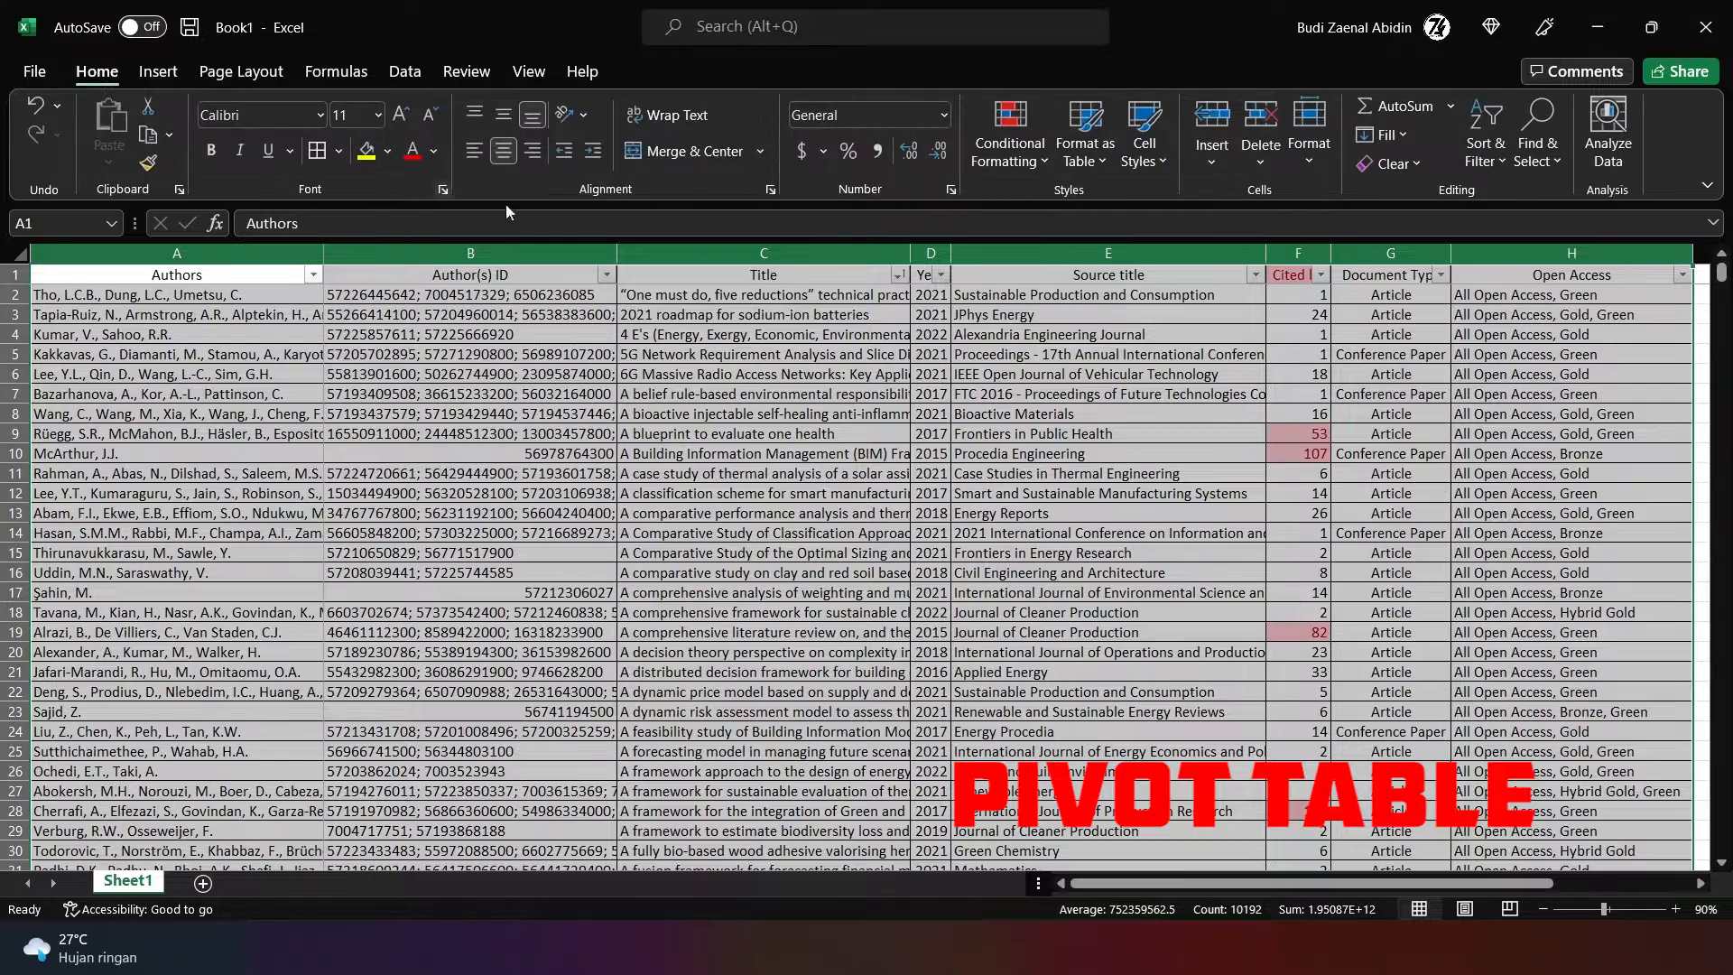
pyautogui.click(172, 74)
pyautogui.click(54, 126)
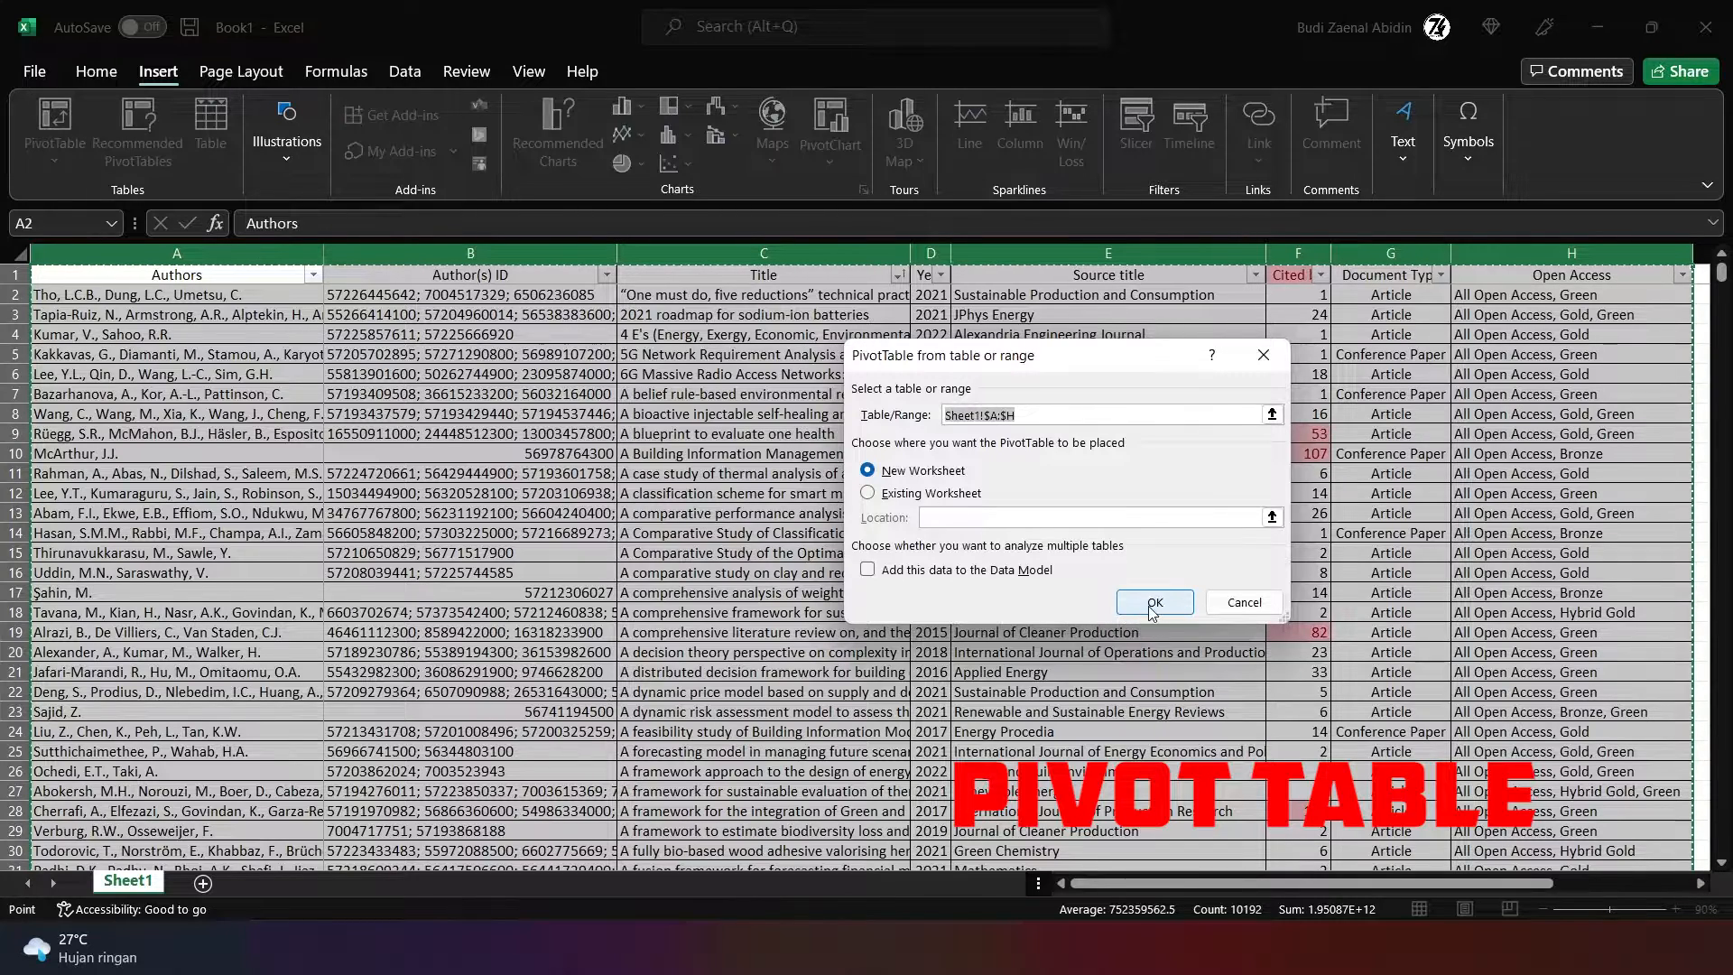
pyautogui.click(1120, 602)
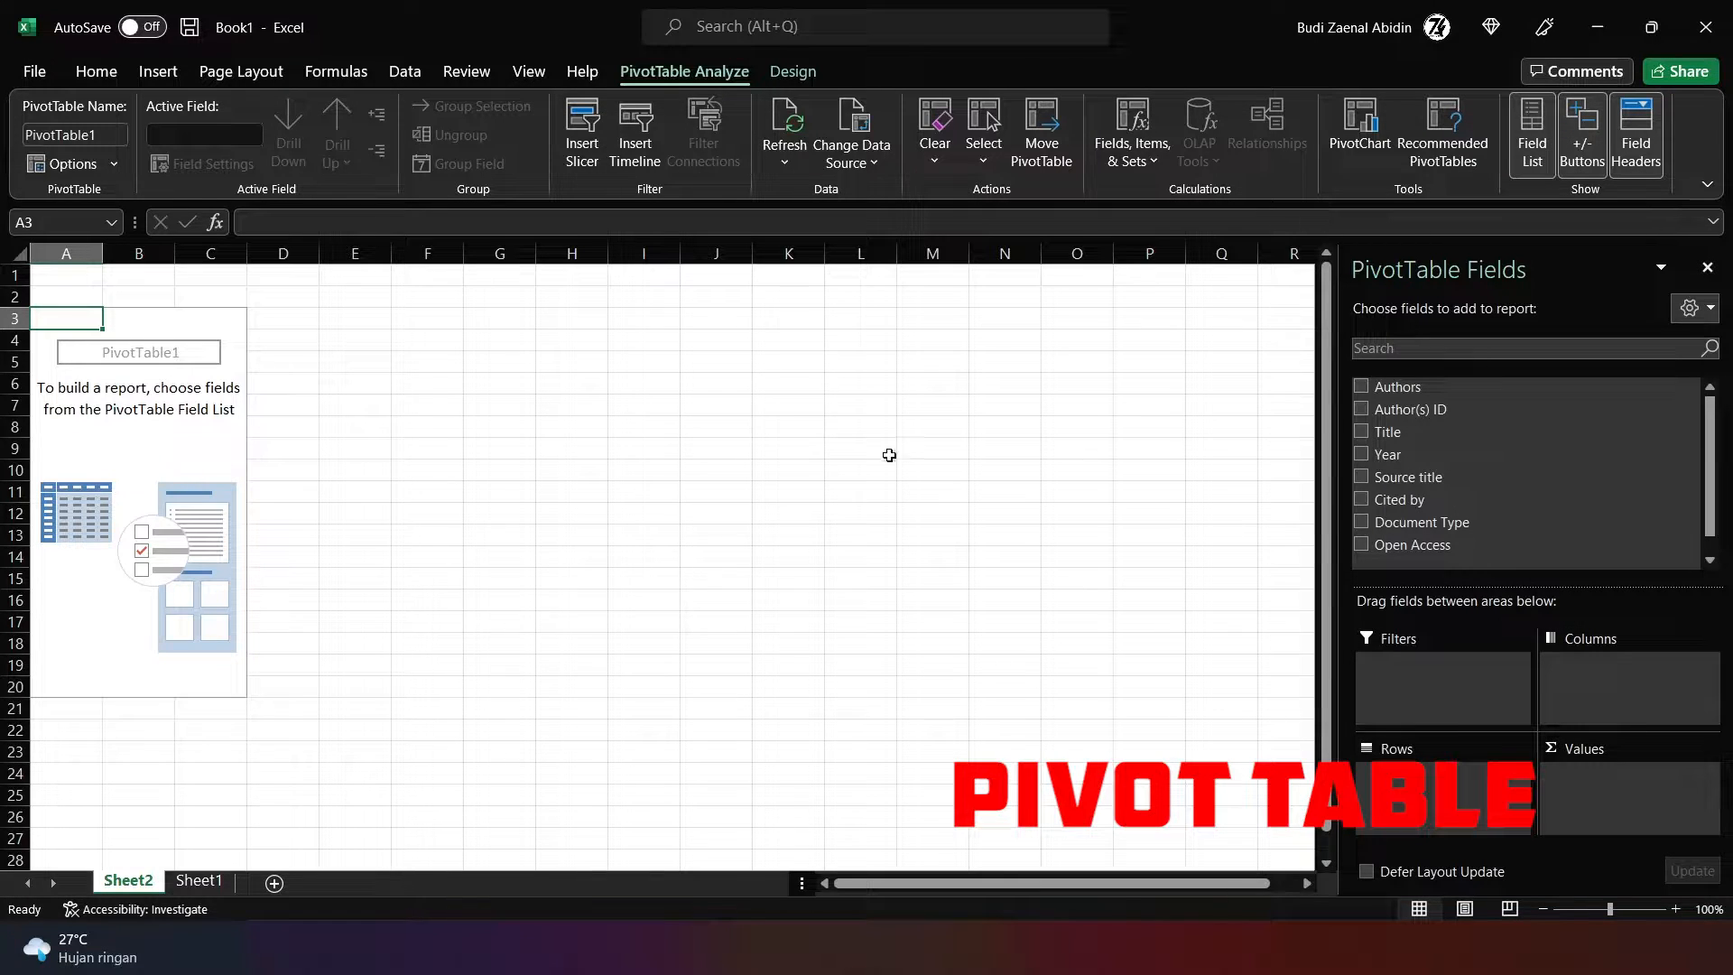
# Step: Lay out the pivot table with Year as columns, Document Type as rows and Cited by as values
pyautogui.scroll(-1, 1476, 523)
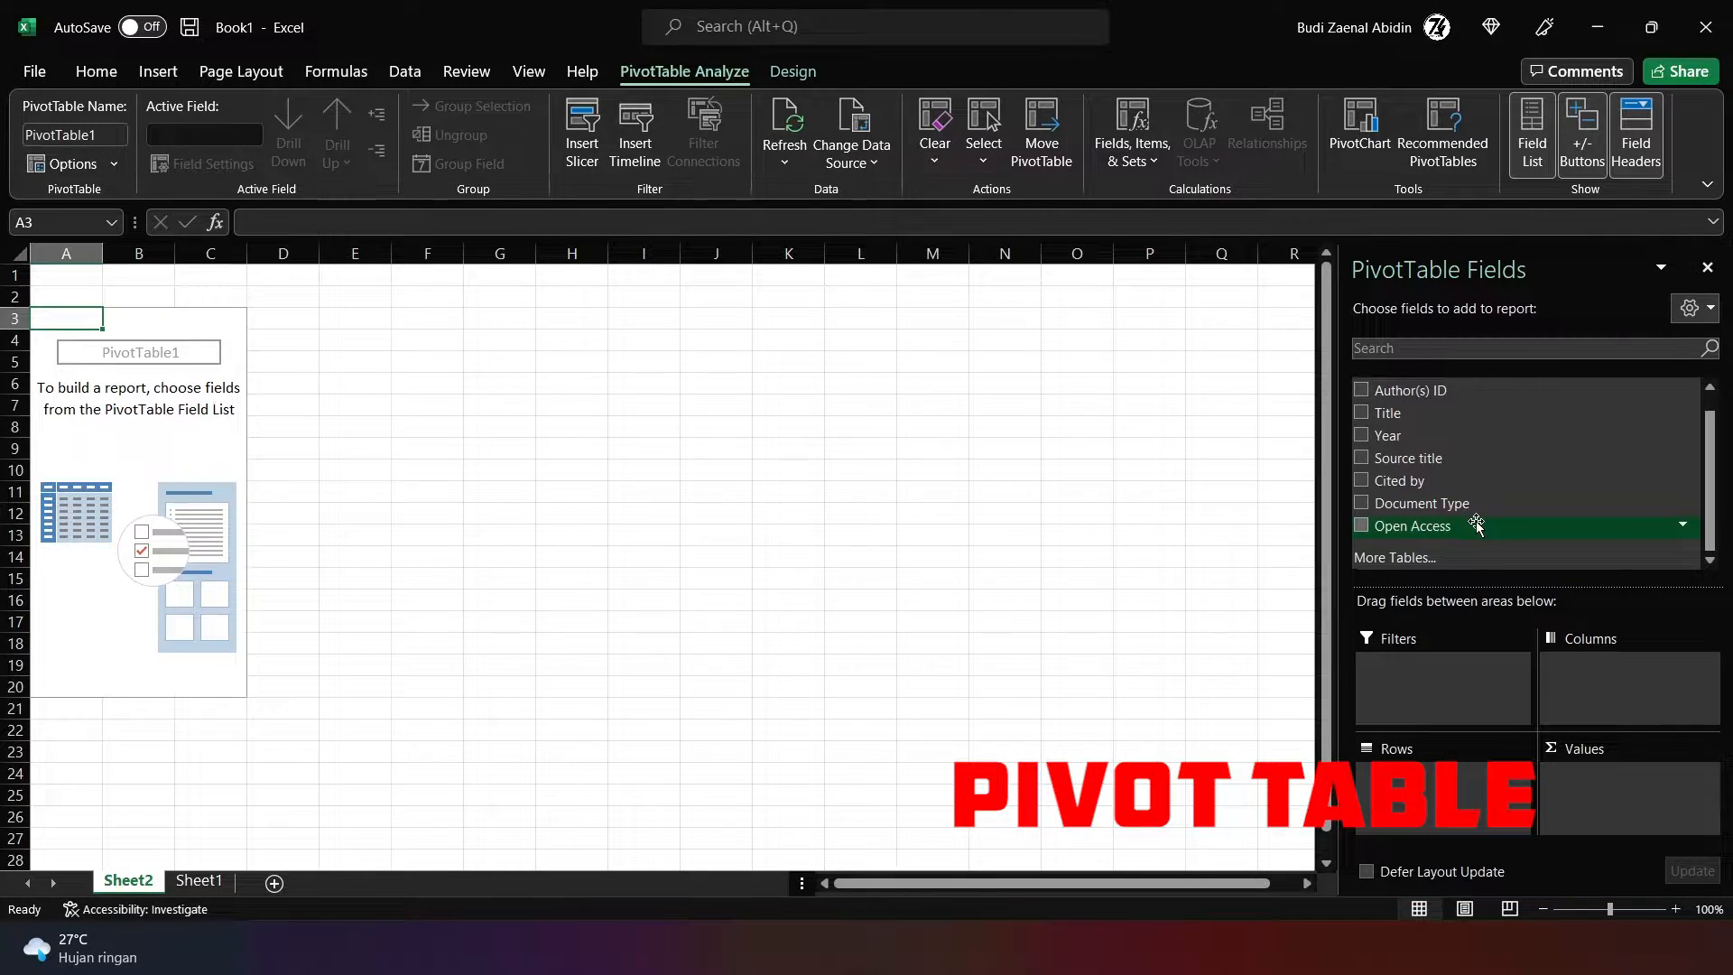
pyautogui.scroll(1, 1476, 523)
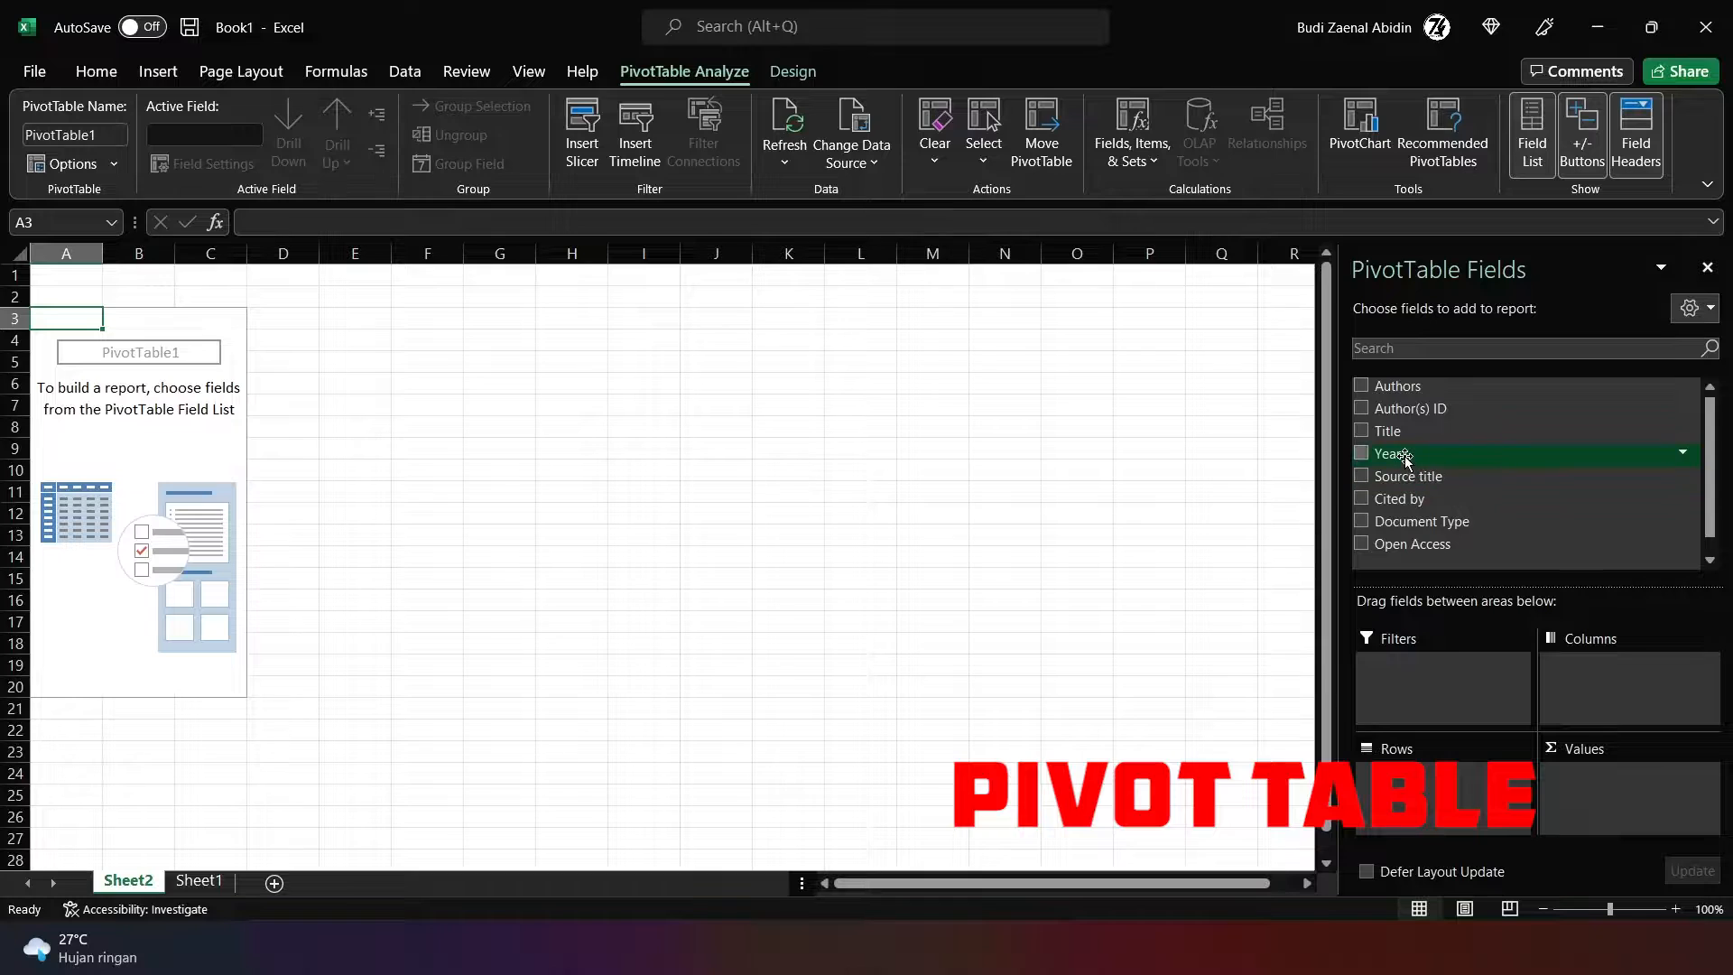
pyautogui.moveTo(1404, 454); pyautogui.dragTo(1592, 677)
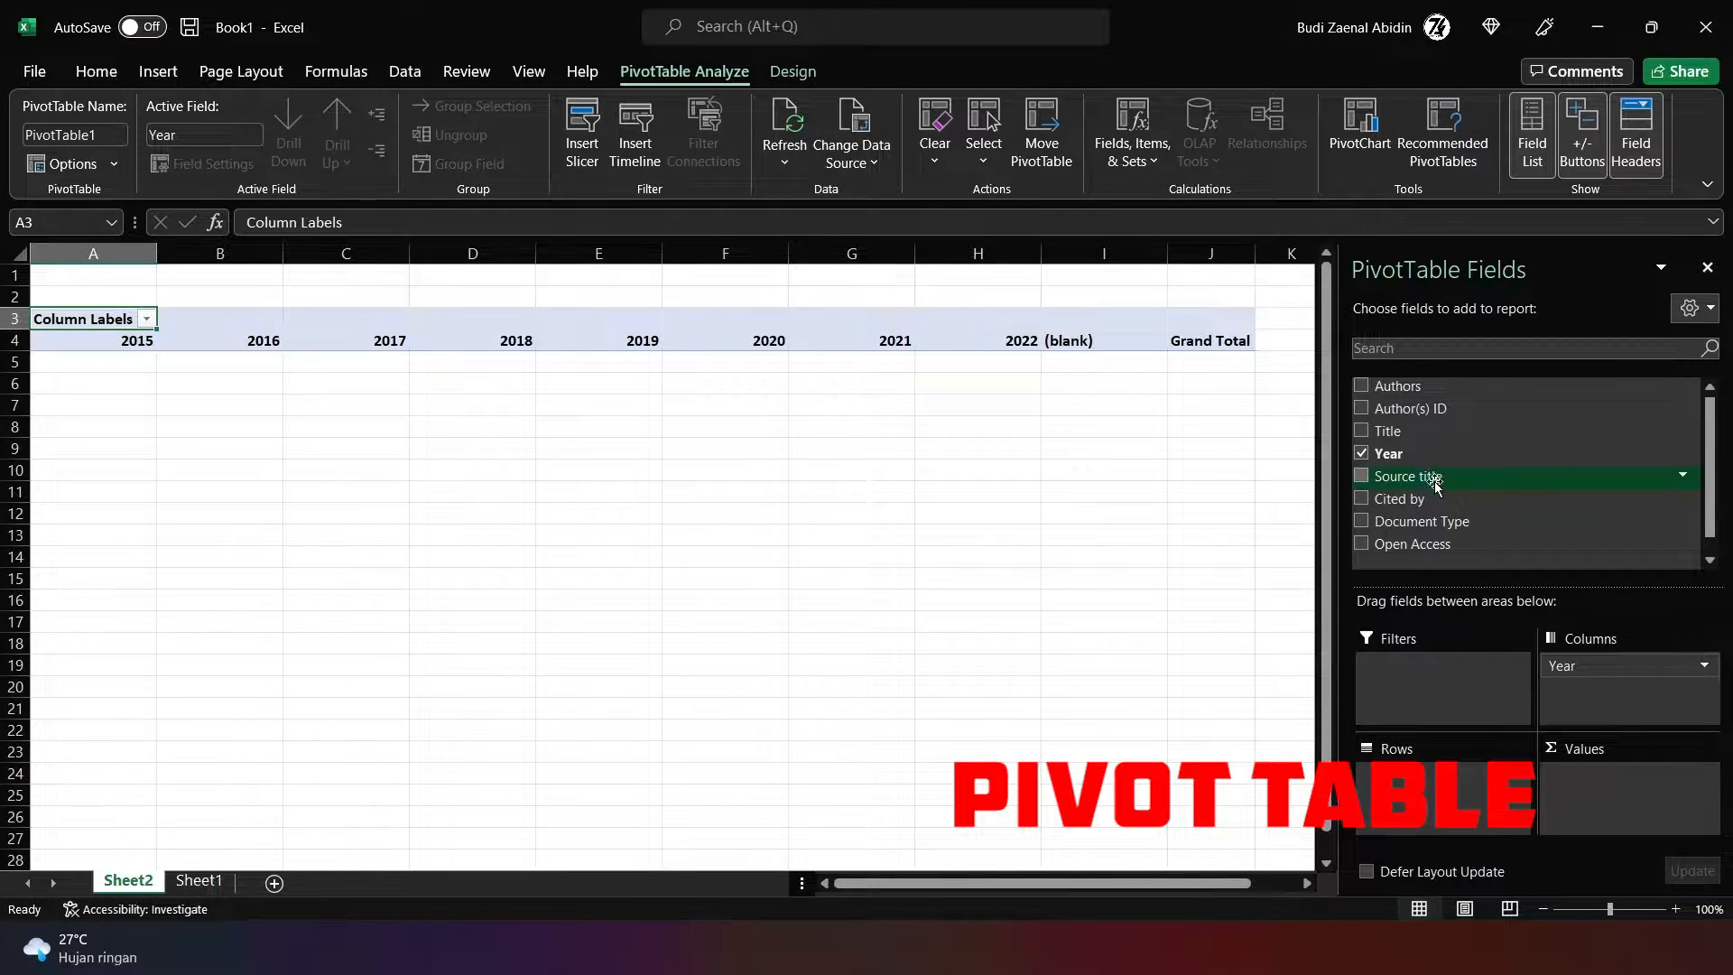
pyautogui.moveTo(1454, 524); pyautogui.dragTo(1466, 782)
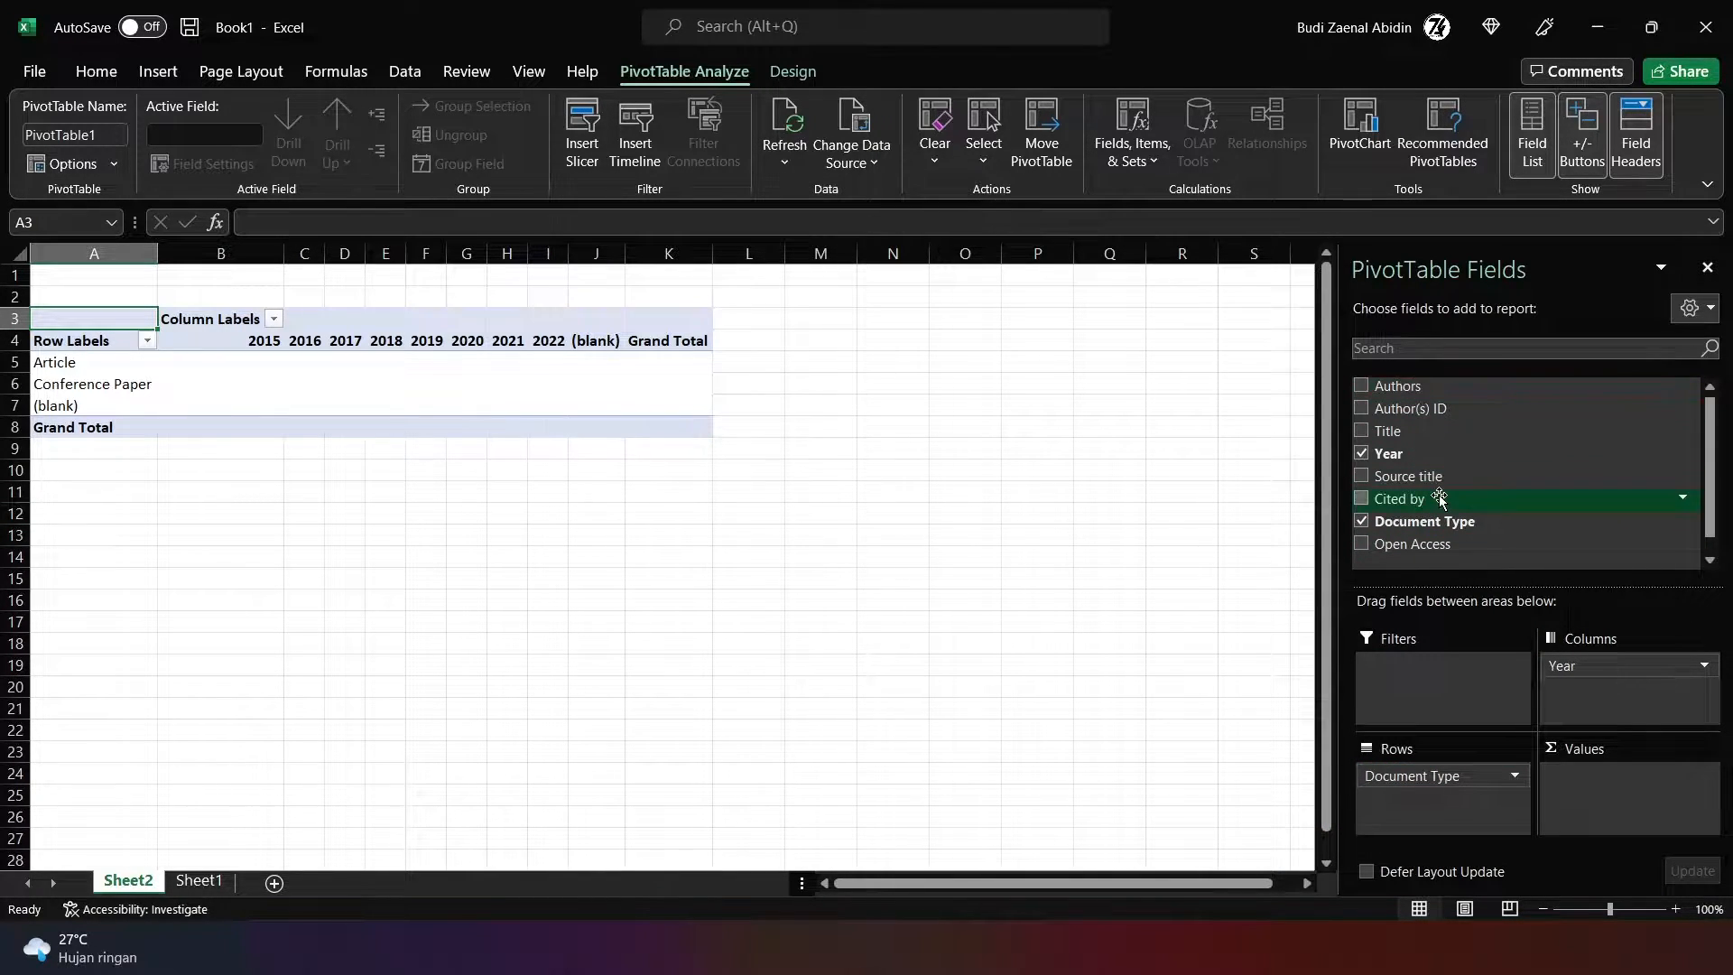
pyautogui.moveTo(1435, 498); pyautogui.dragTo(1609, 787)
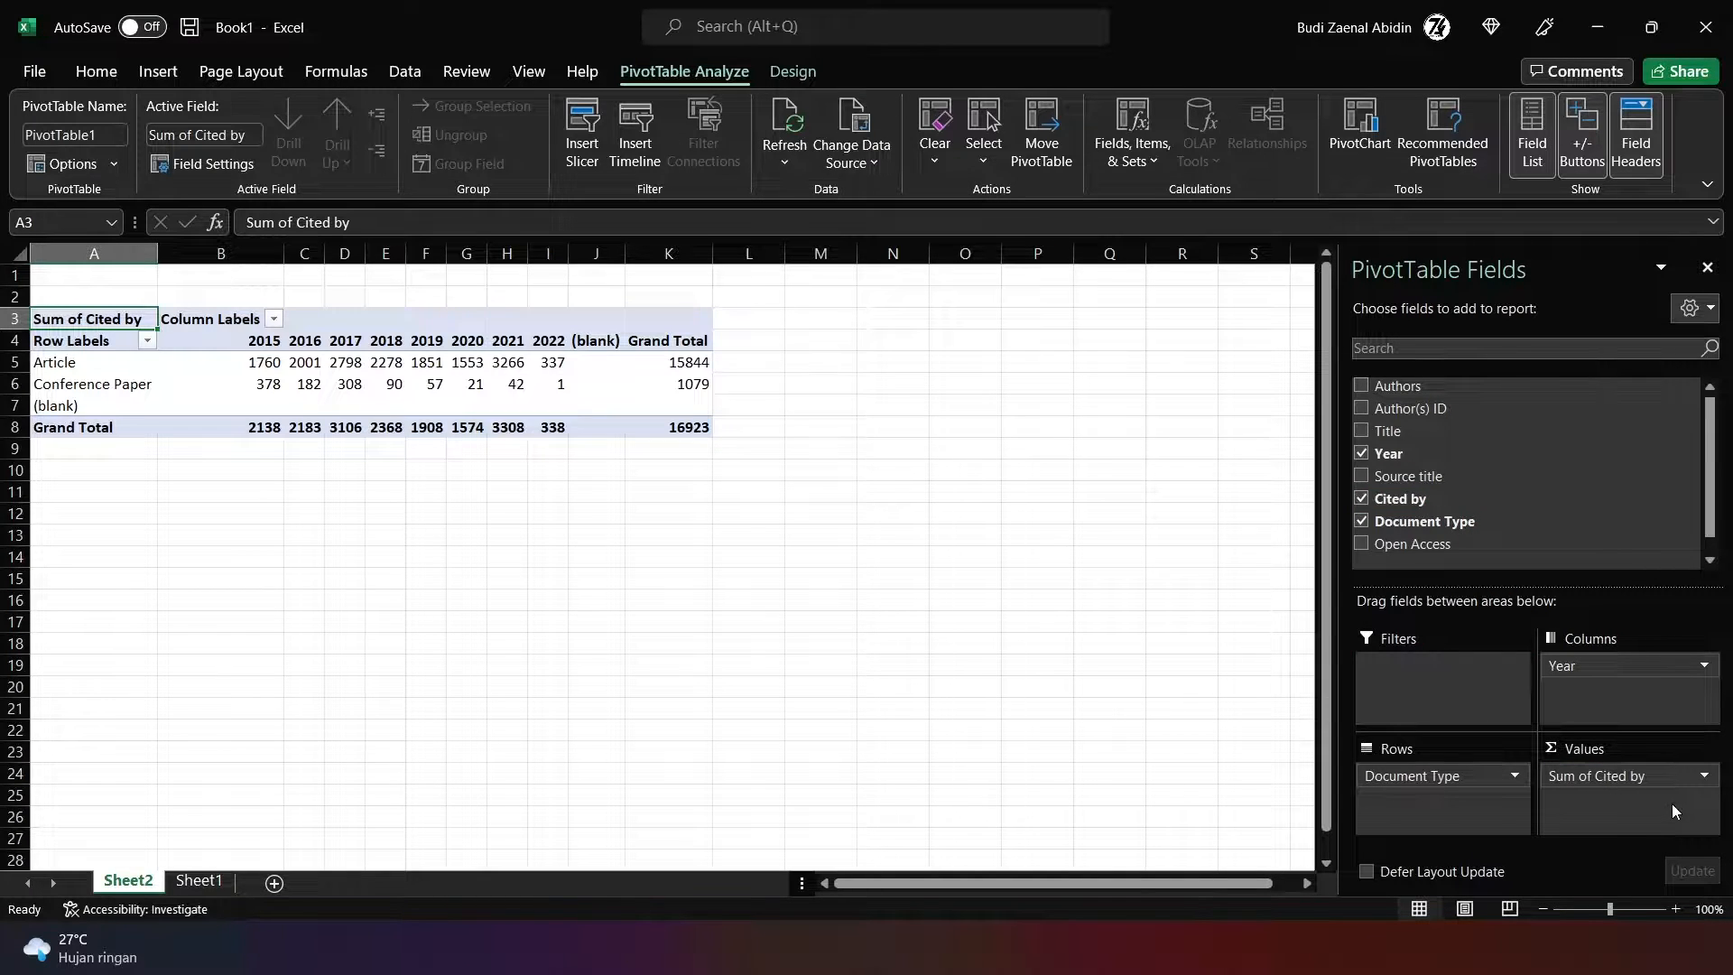
# Step: Summarize the pivot table's Cited by values by Count and look over the yearly figures
pyautogui.click(1691, 779)
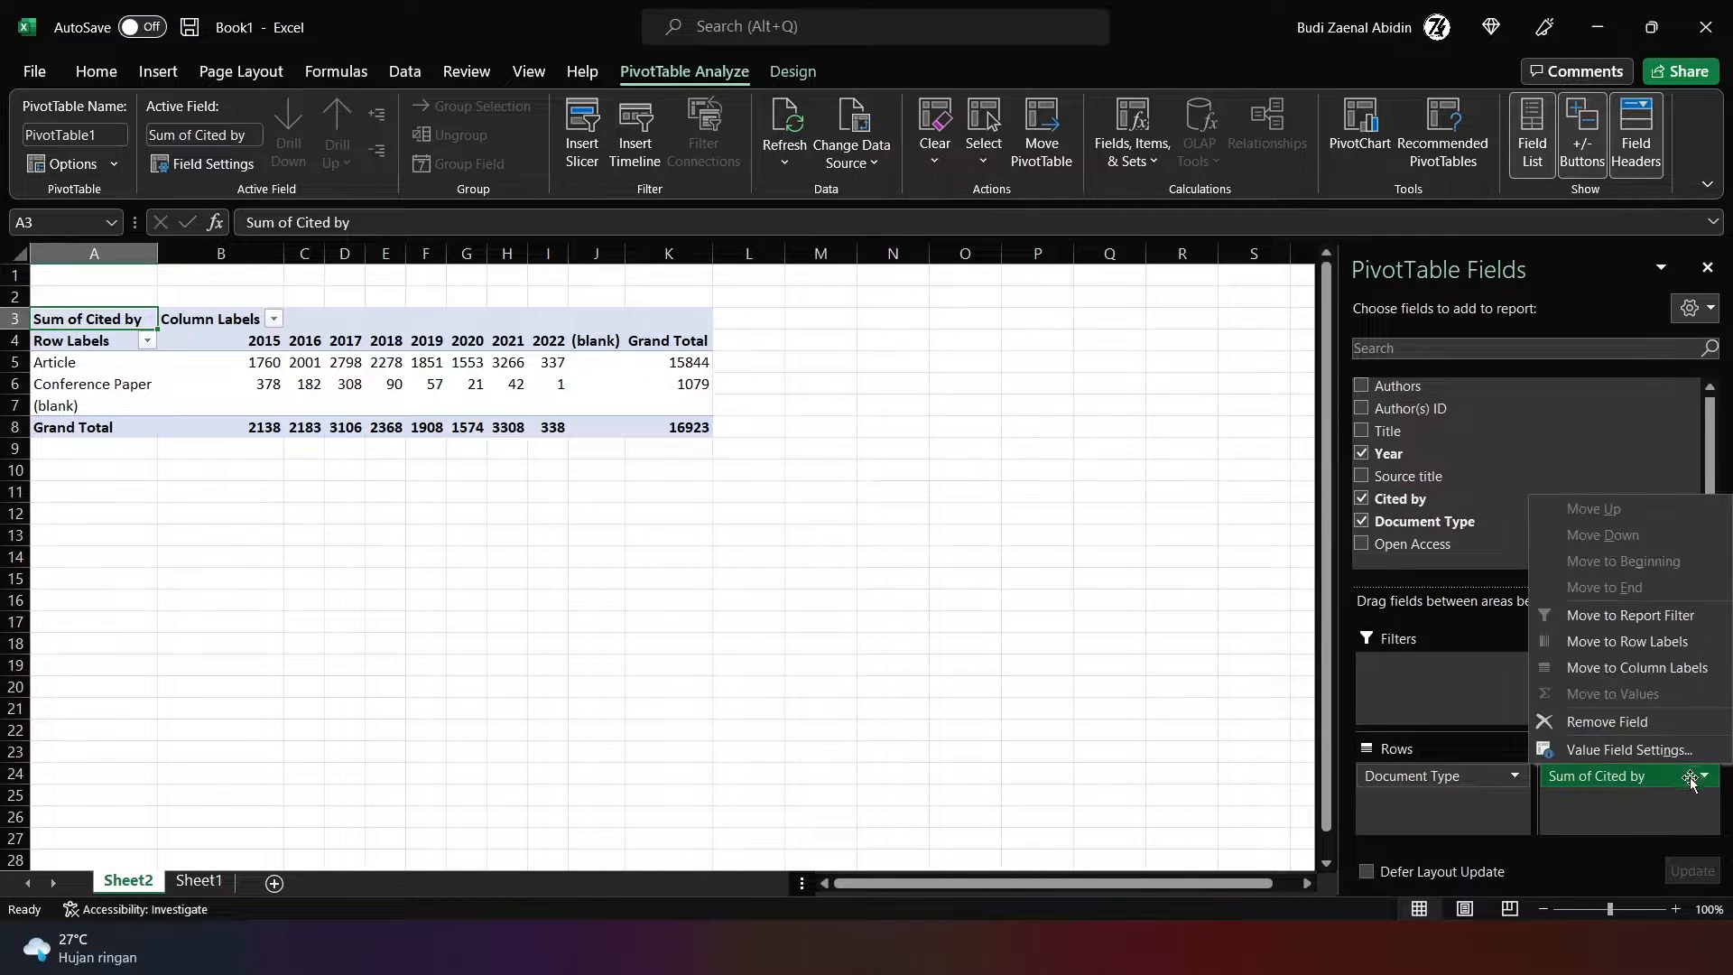
pyautogui.click(1616, 750)
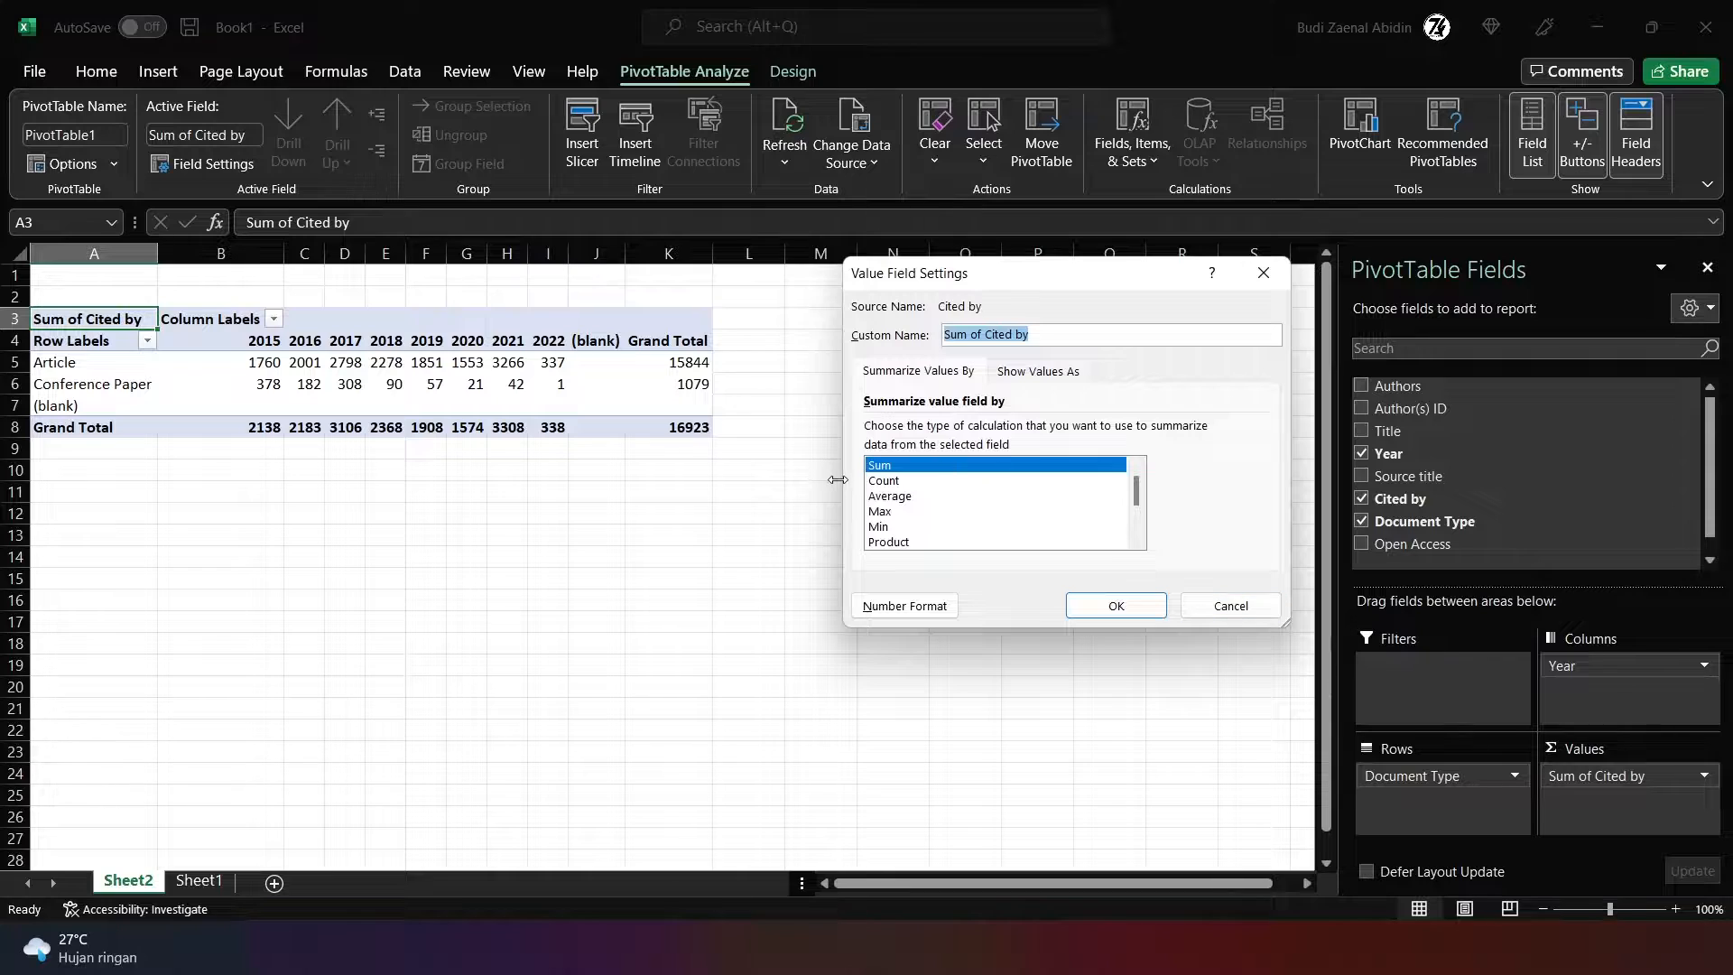
pyautogui.click(884, 482)
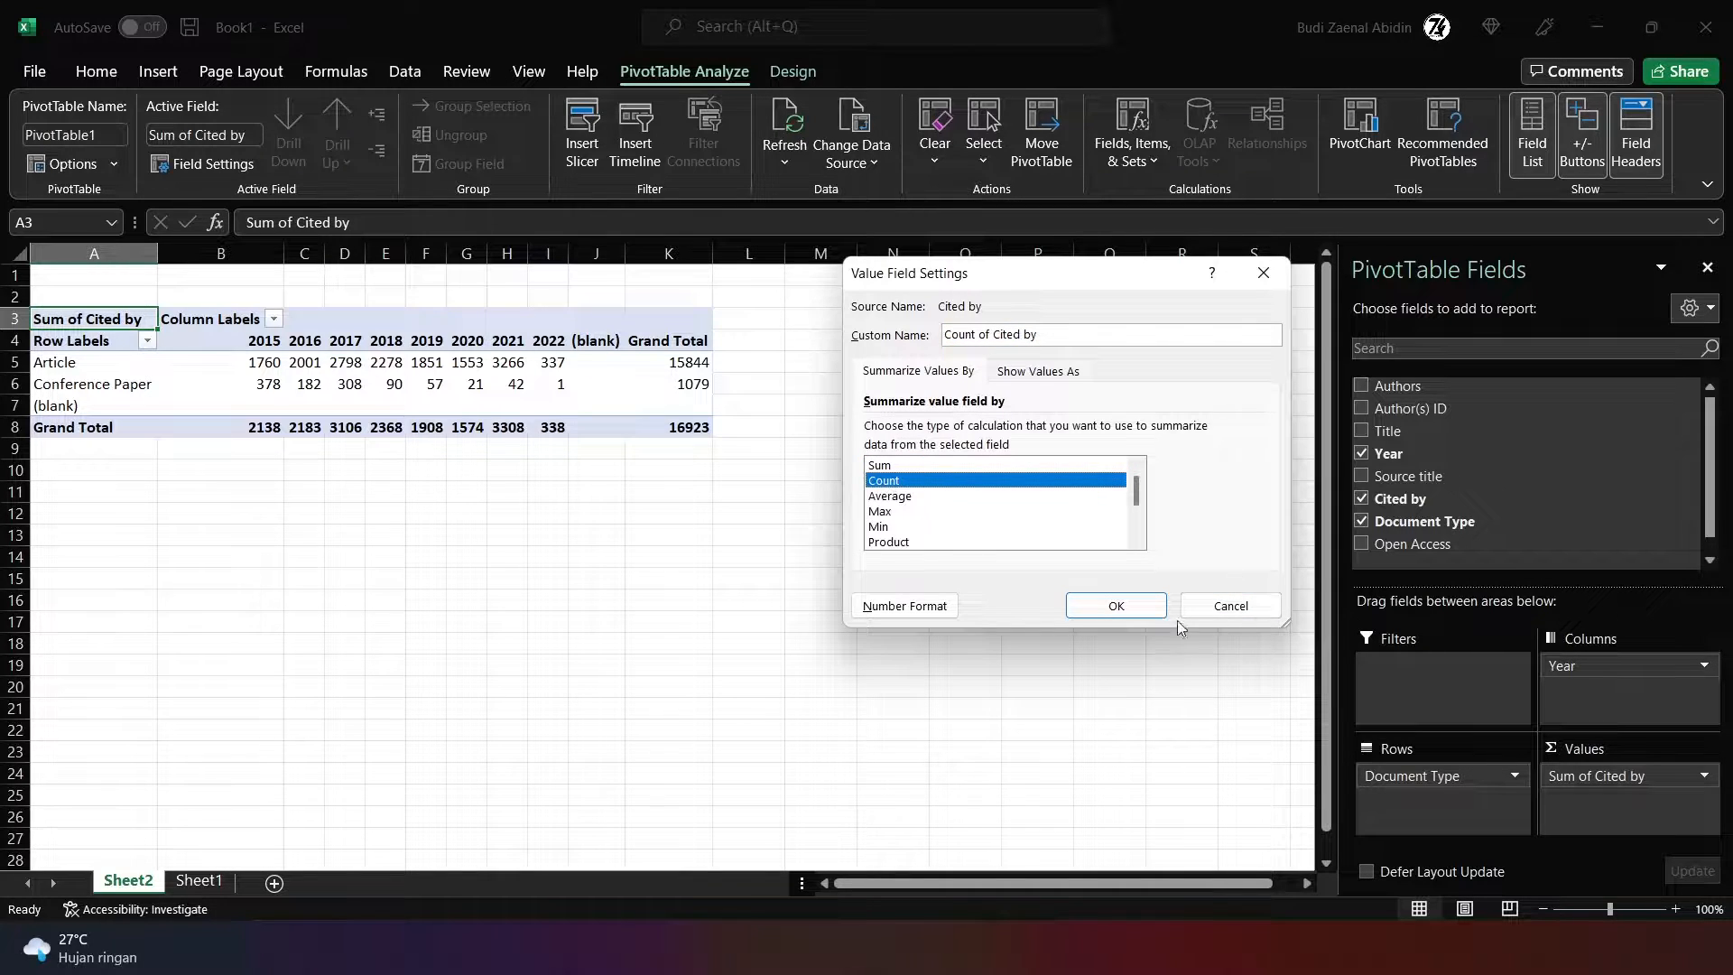
pyautogui.click(1116, 605)
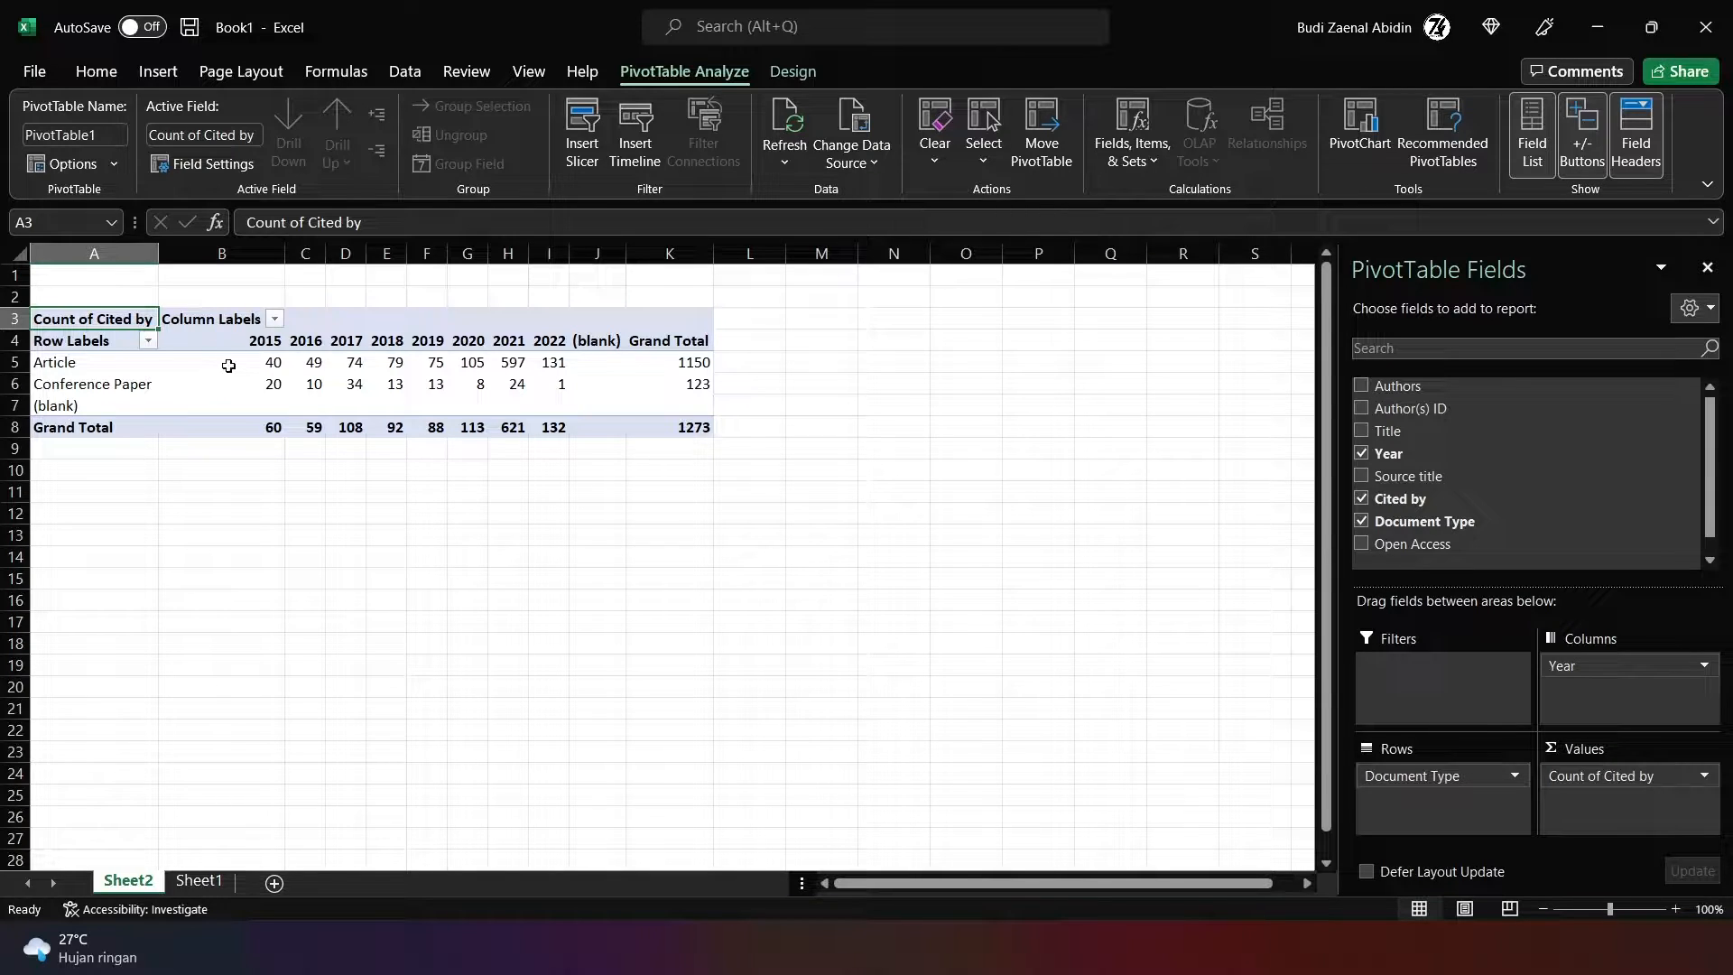
pyautogui.moveTo(228, 366); pyautogui.dragTo(652, 393)
pyautogui.click(673, 505)
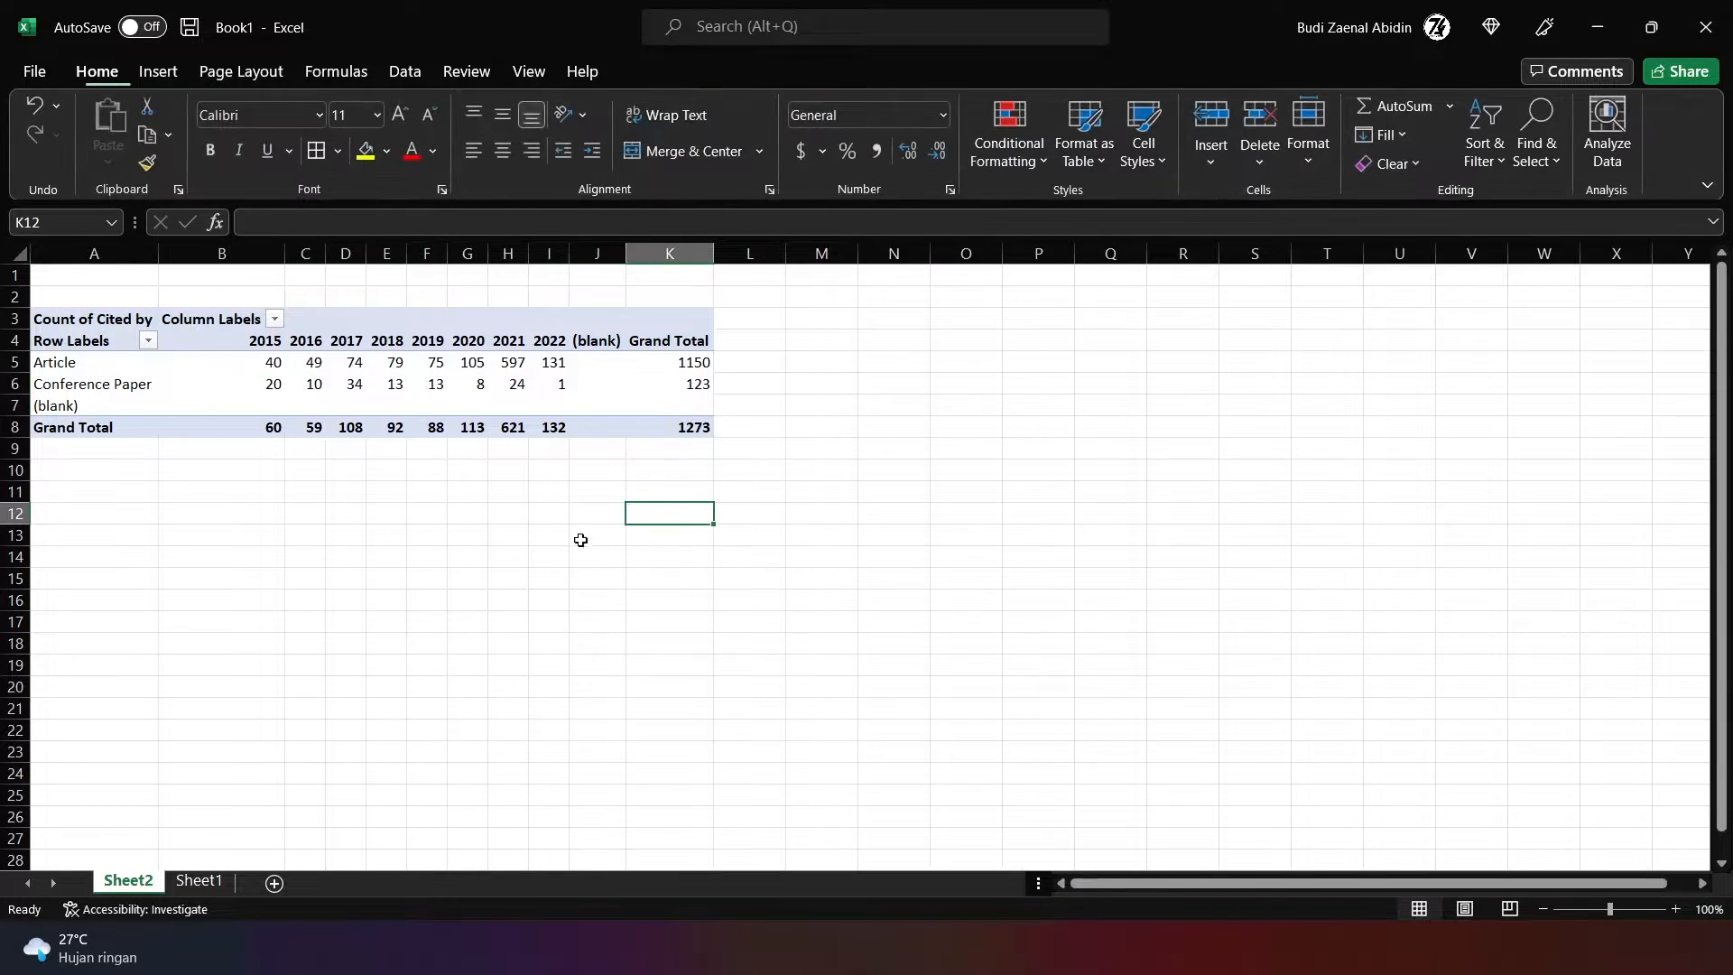
# Step: Insert a Line pivot chart based on the pivot table
pyautogui.click(348, 362)
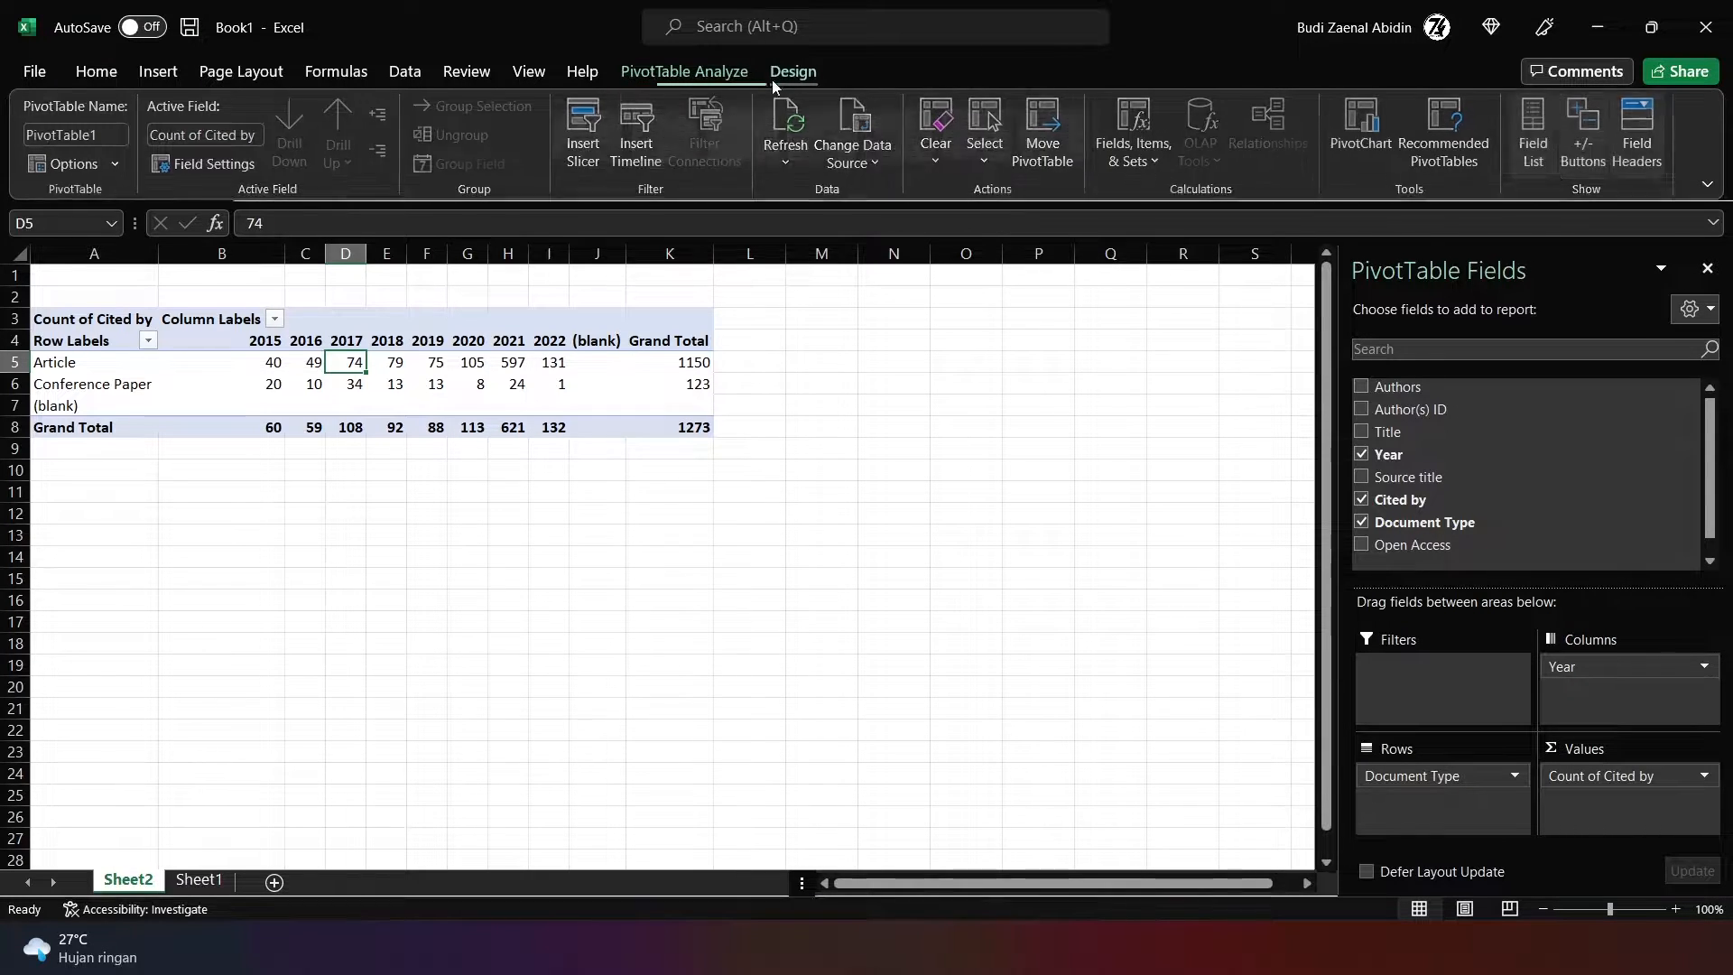
pyautogui.click(774, 76)
pyautogui.click(684, 78)
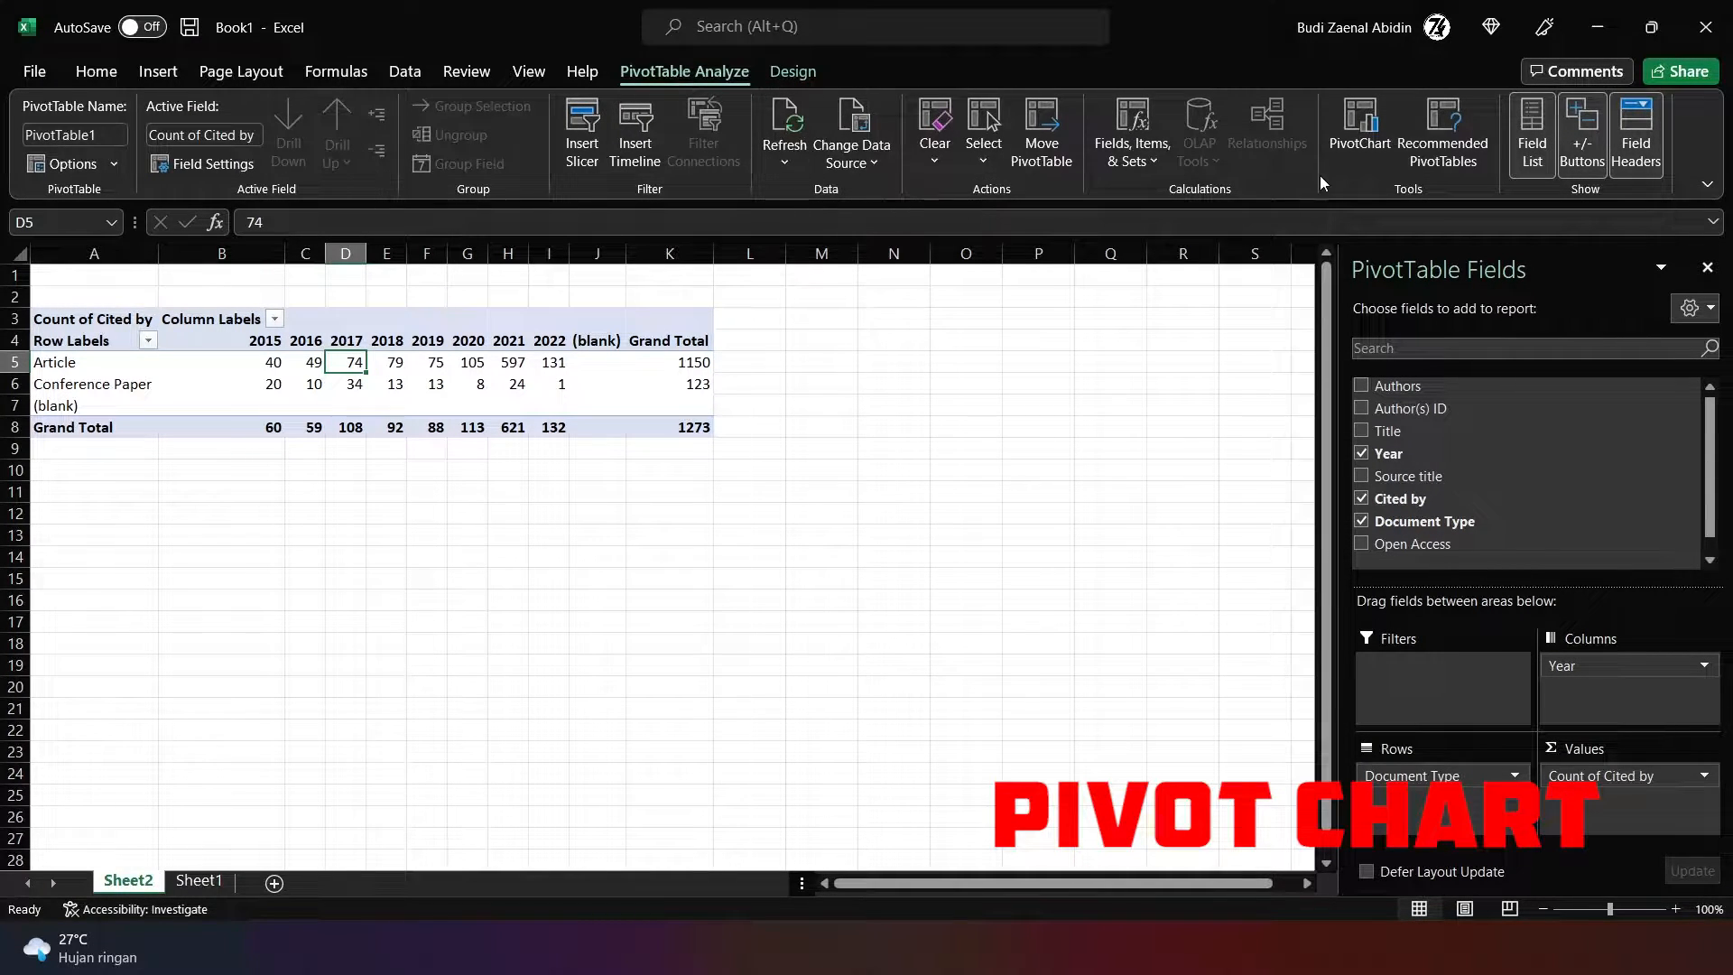
pyautogui.click(1354, 144)
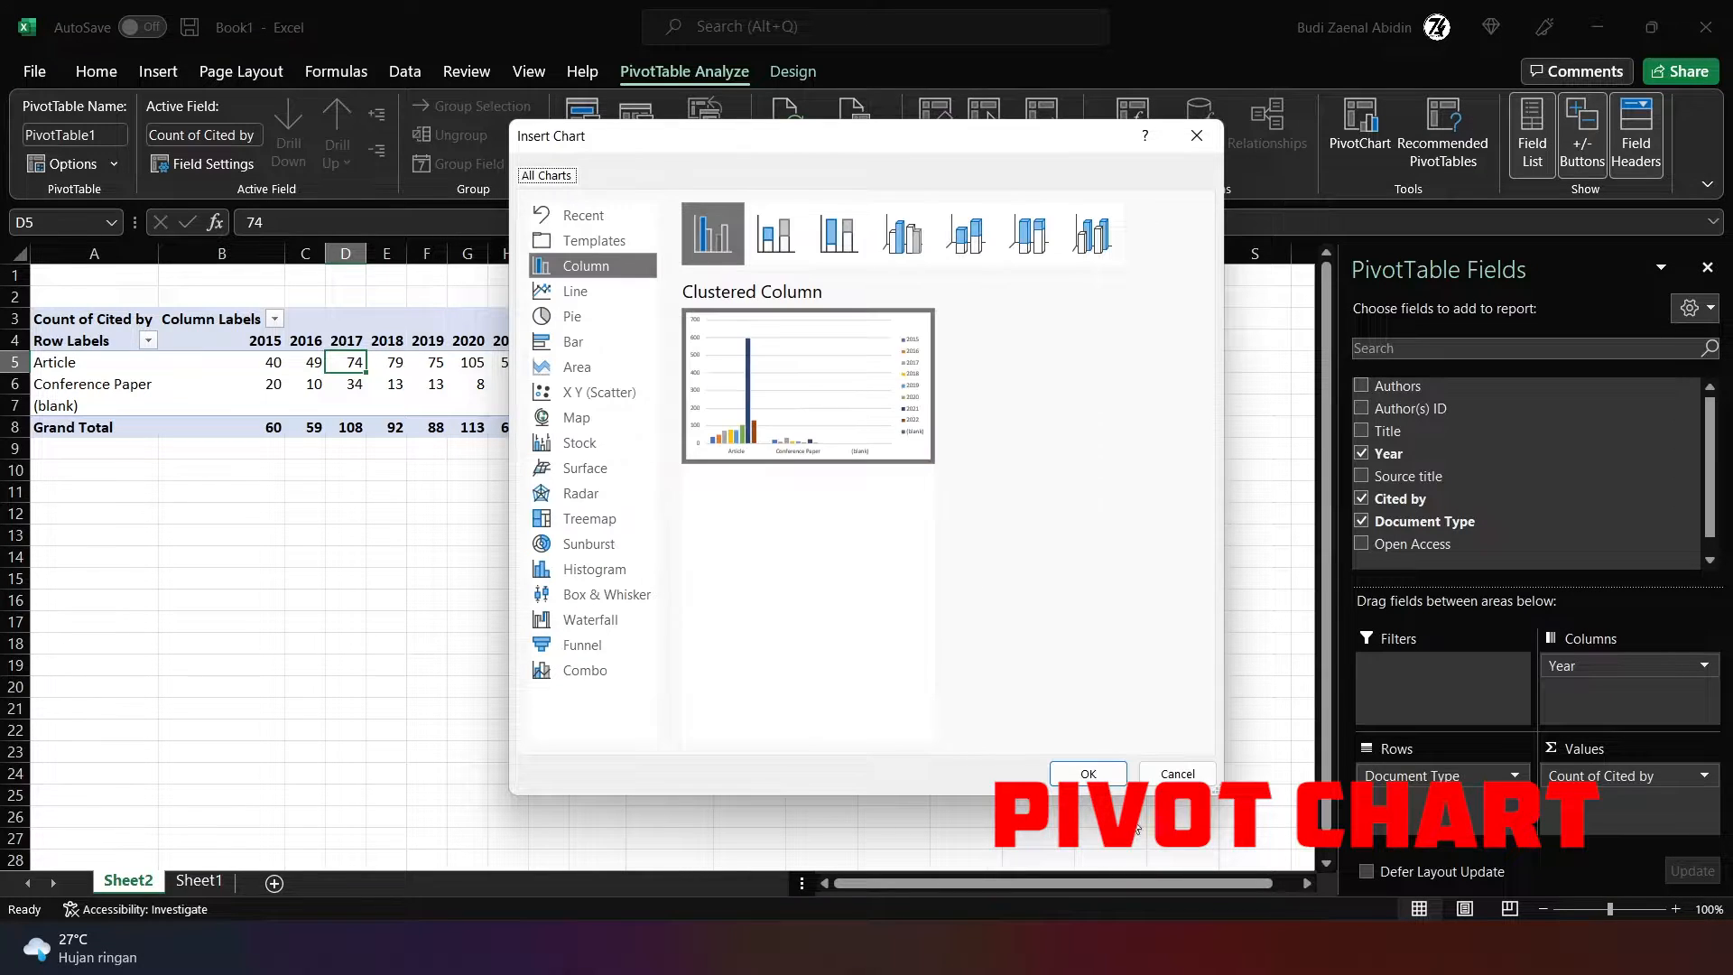
pyautogui.click(577, 291)
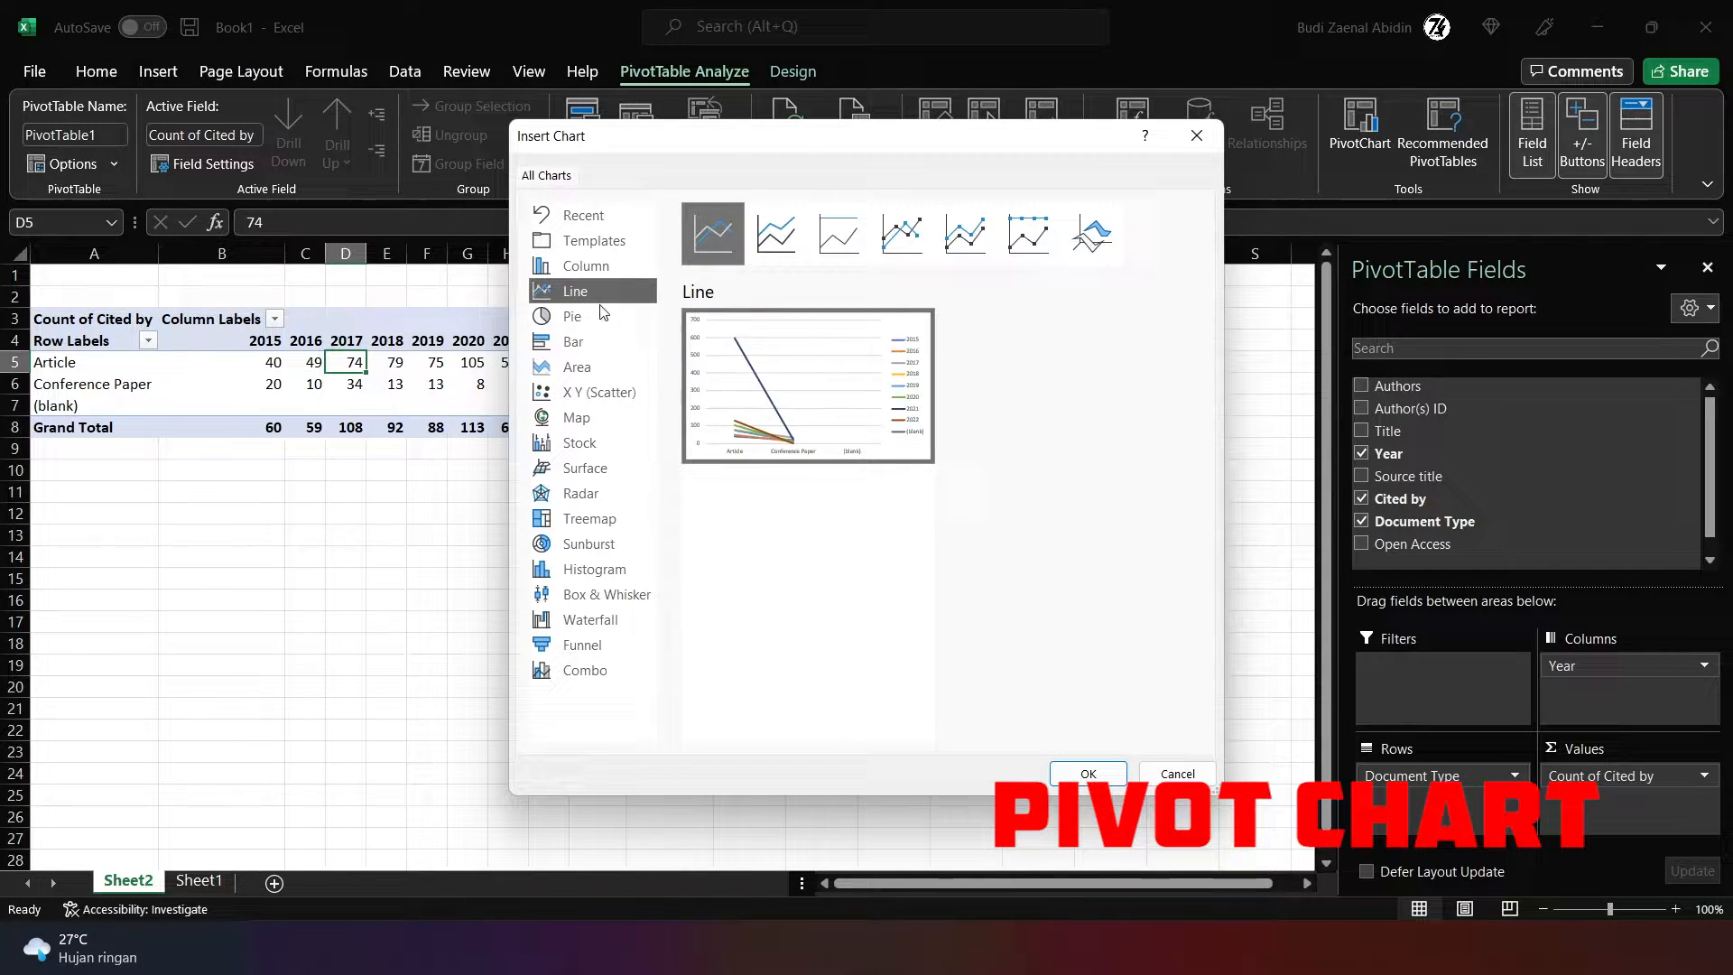
pyautogui.click(1088, 773)
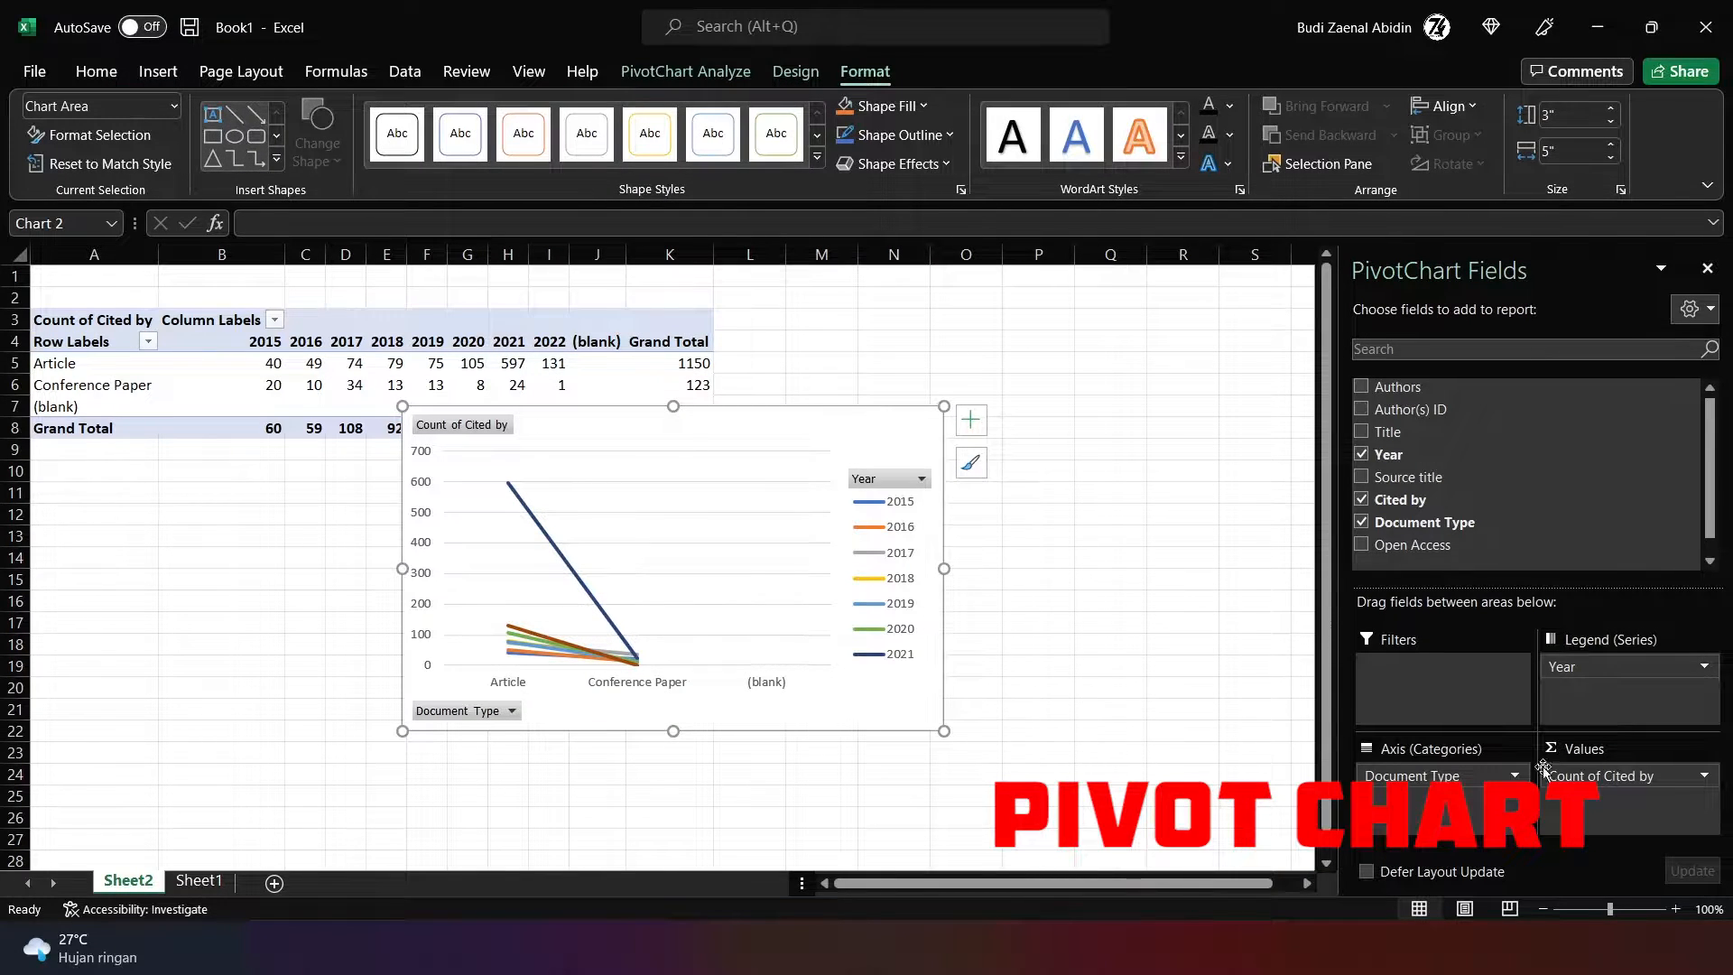
# Step: Swap the chart fields so Year forms the axis and Document Type the legend, and nudge the chart slightly down
pyautogui.moveTo(1438, 775); pyautogui.dragTo(1597, 694)
pyautogui.moveTo(1509, 800); pyautogui.dragTo(1460, 783)
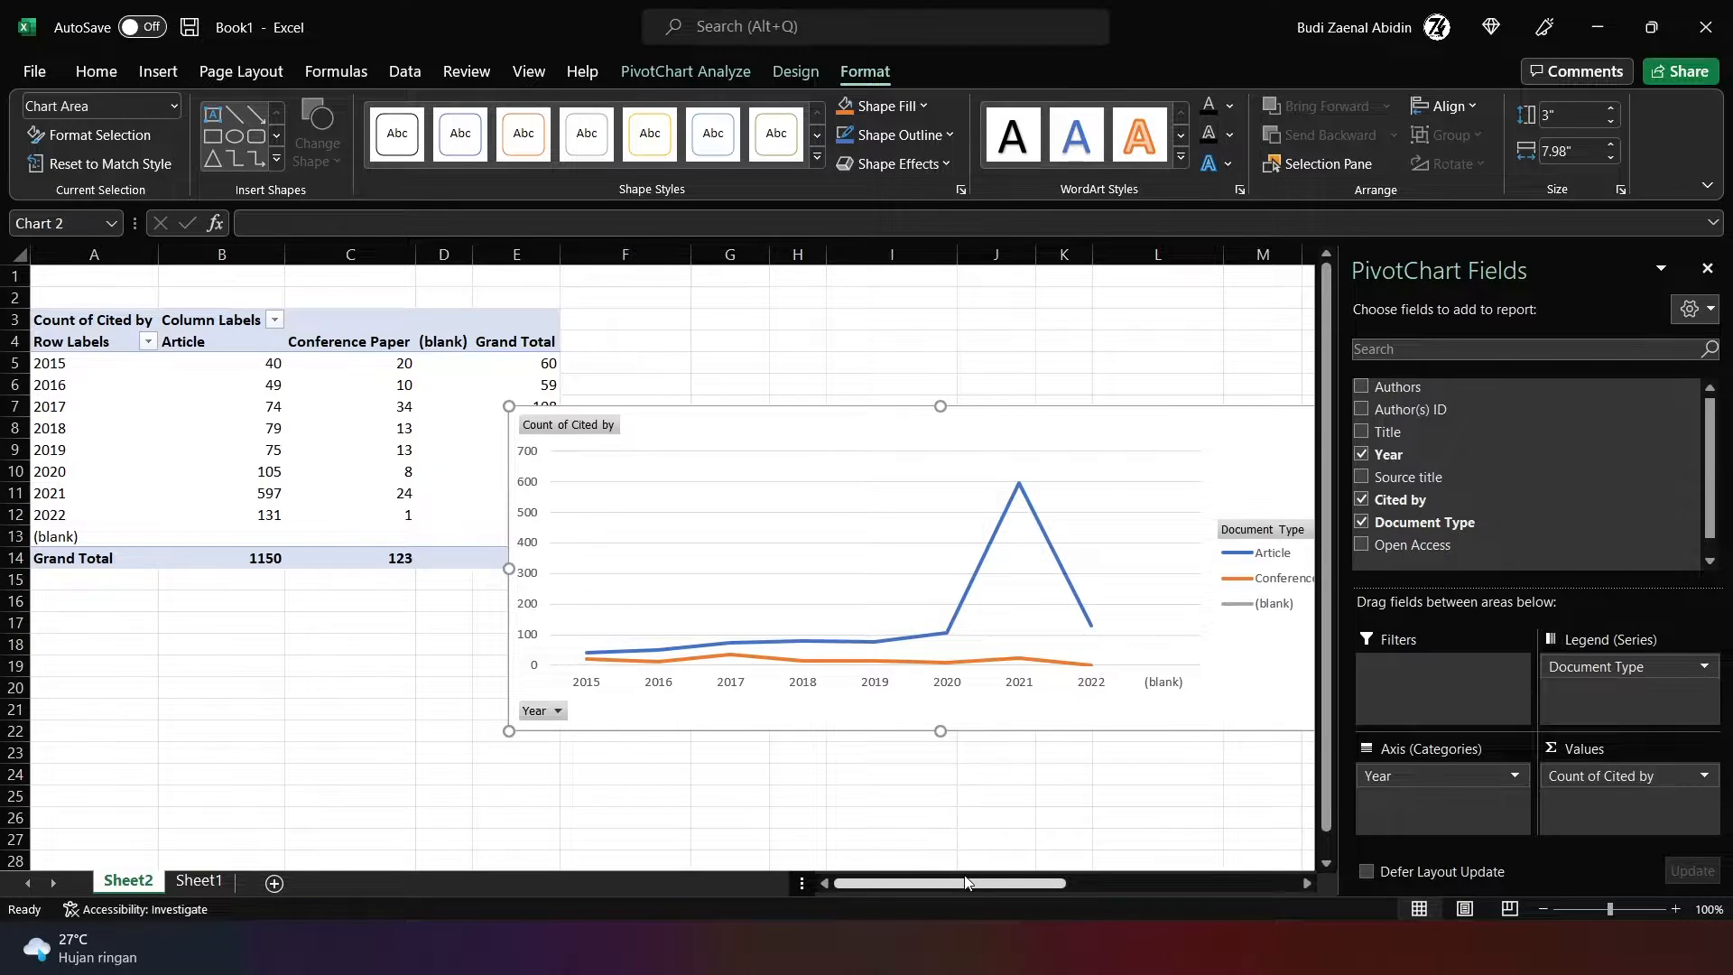
pyautogui.moveTo(813, 438); pyautogui.dragTo(812, 444)
pyautogui.moveTo(765, 555); pyautogui.dragTo(720, 666)
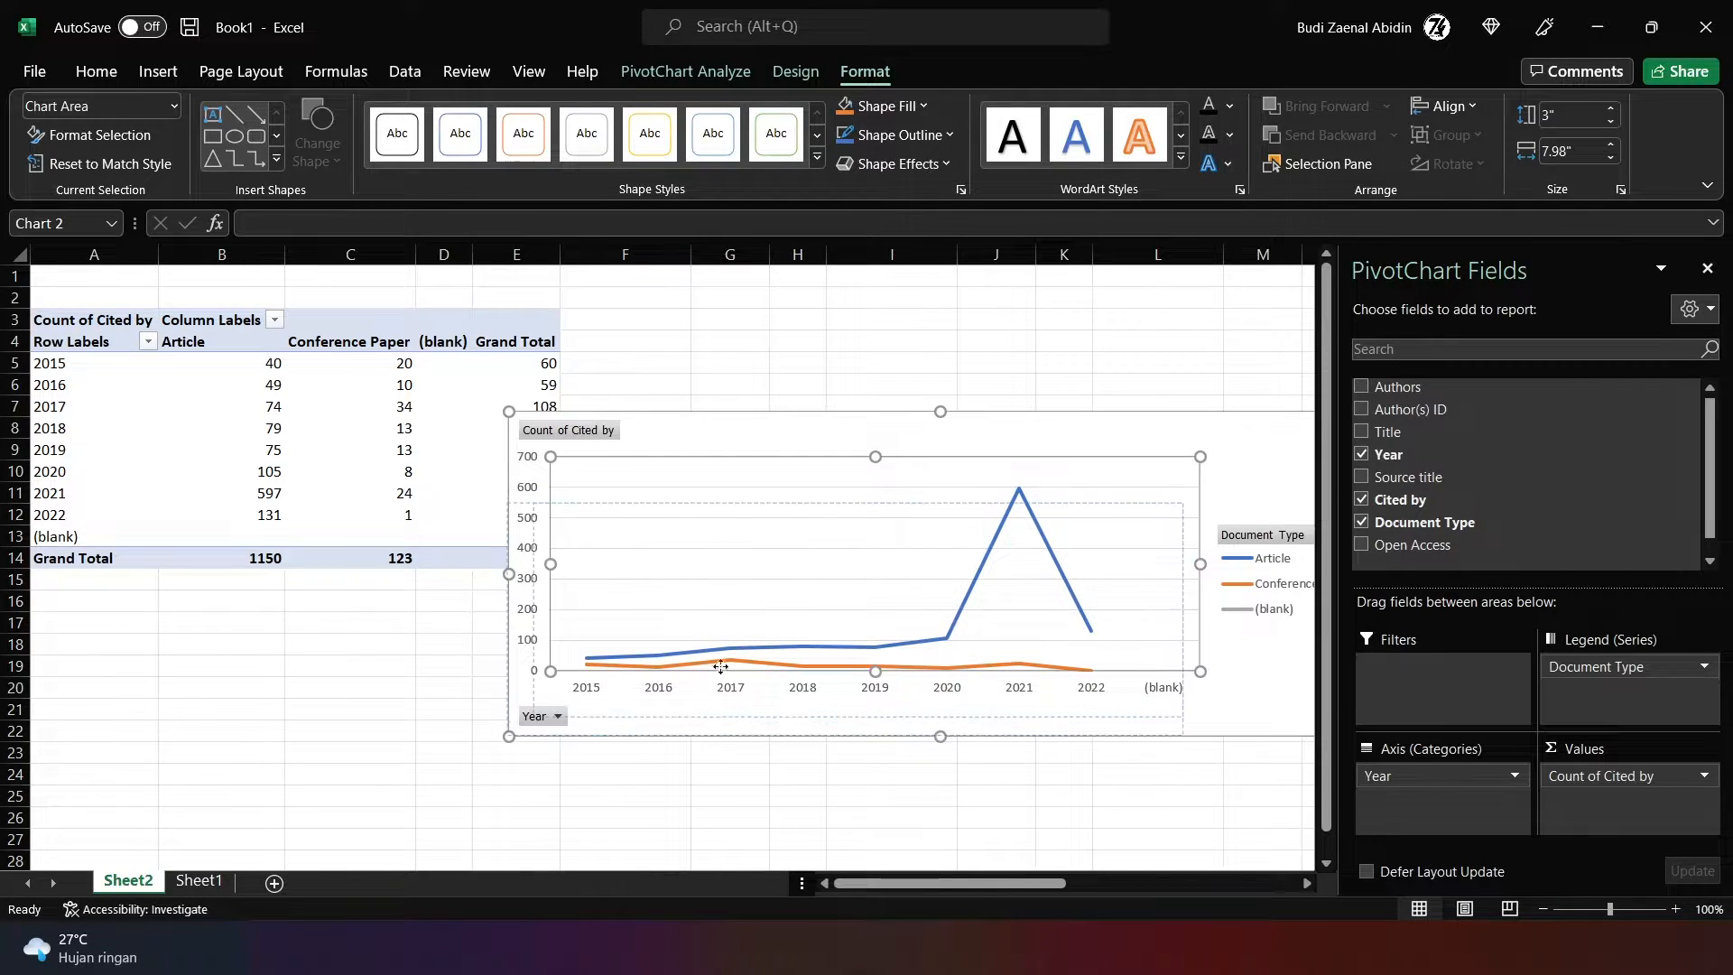
pyautogui.moveTo(761, 591); pyautogui.dragTo(804, 532)
pyautogui.click(854, 424)
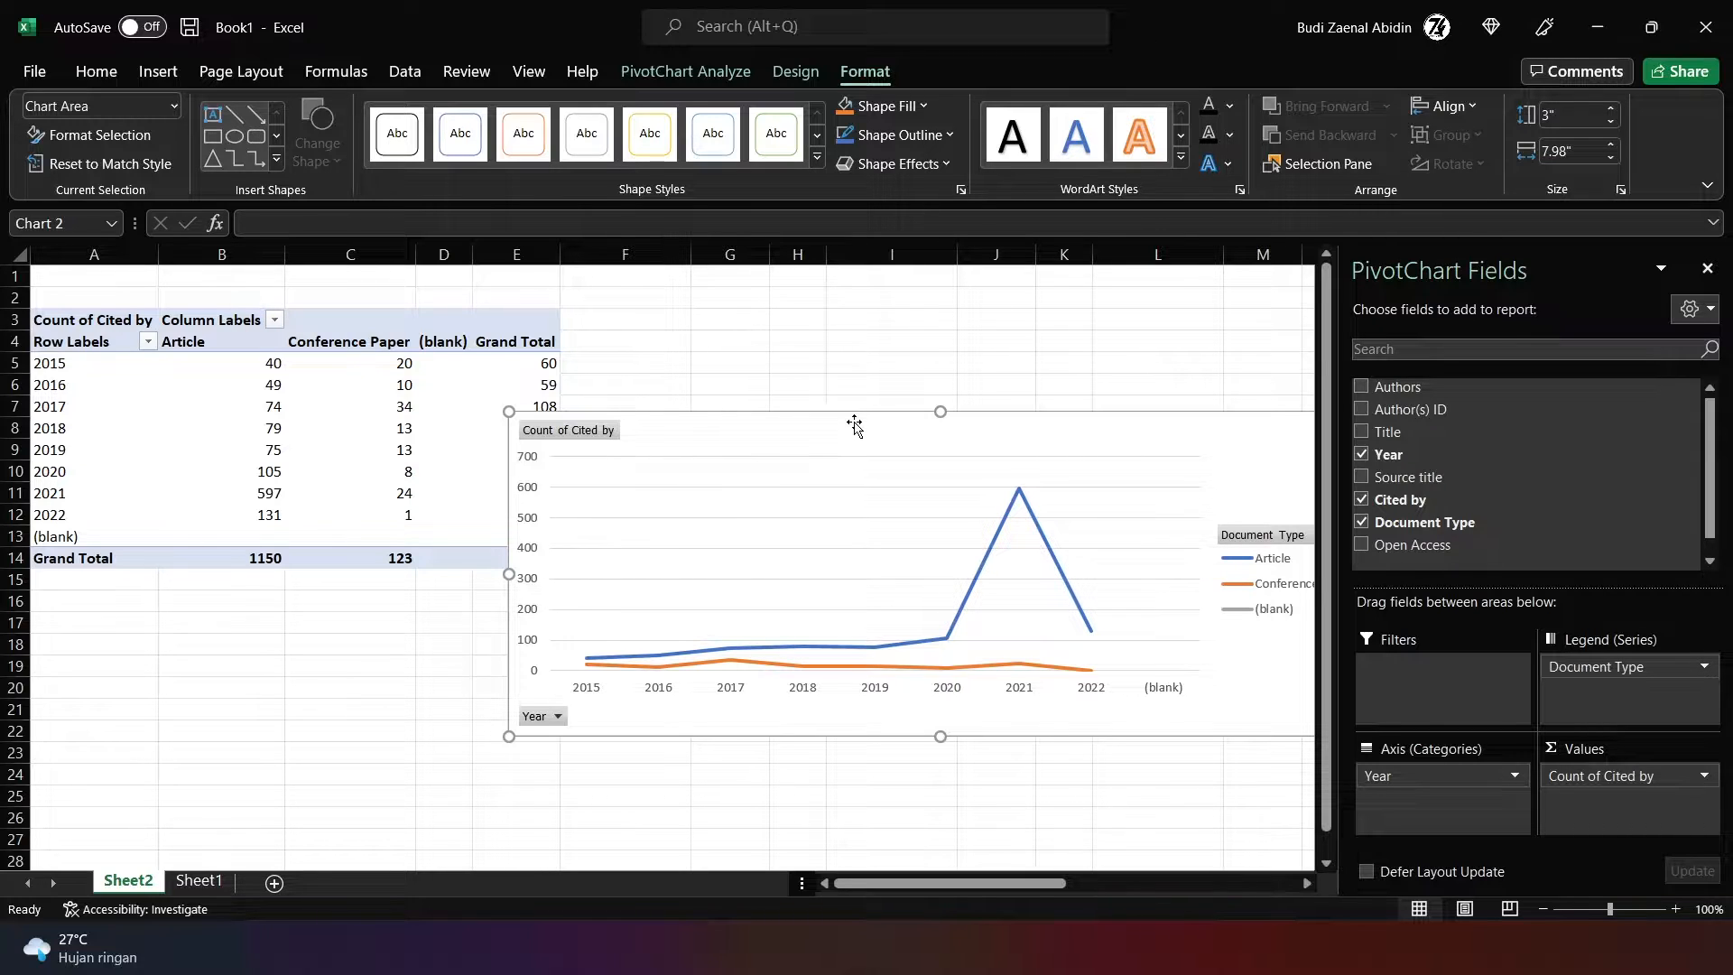
# Step: Use Open Access as the axis field and Year as a report filter, and move the chart beneath the pivot table
pyautogui.moveTo(1439, 547); pyautogui.dragTo(1445, 813)
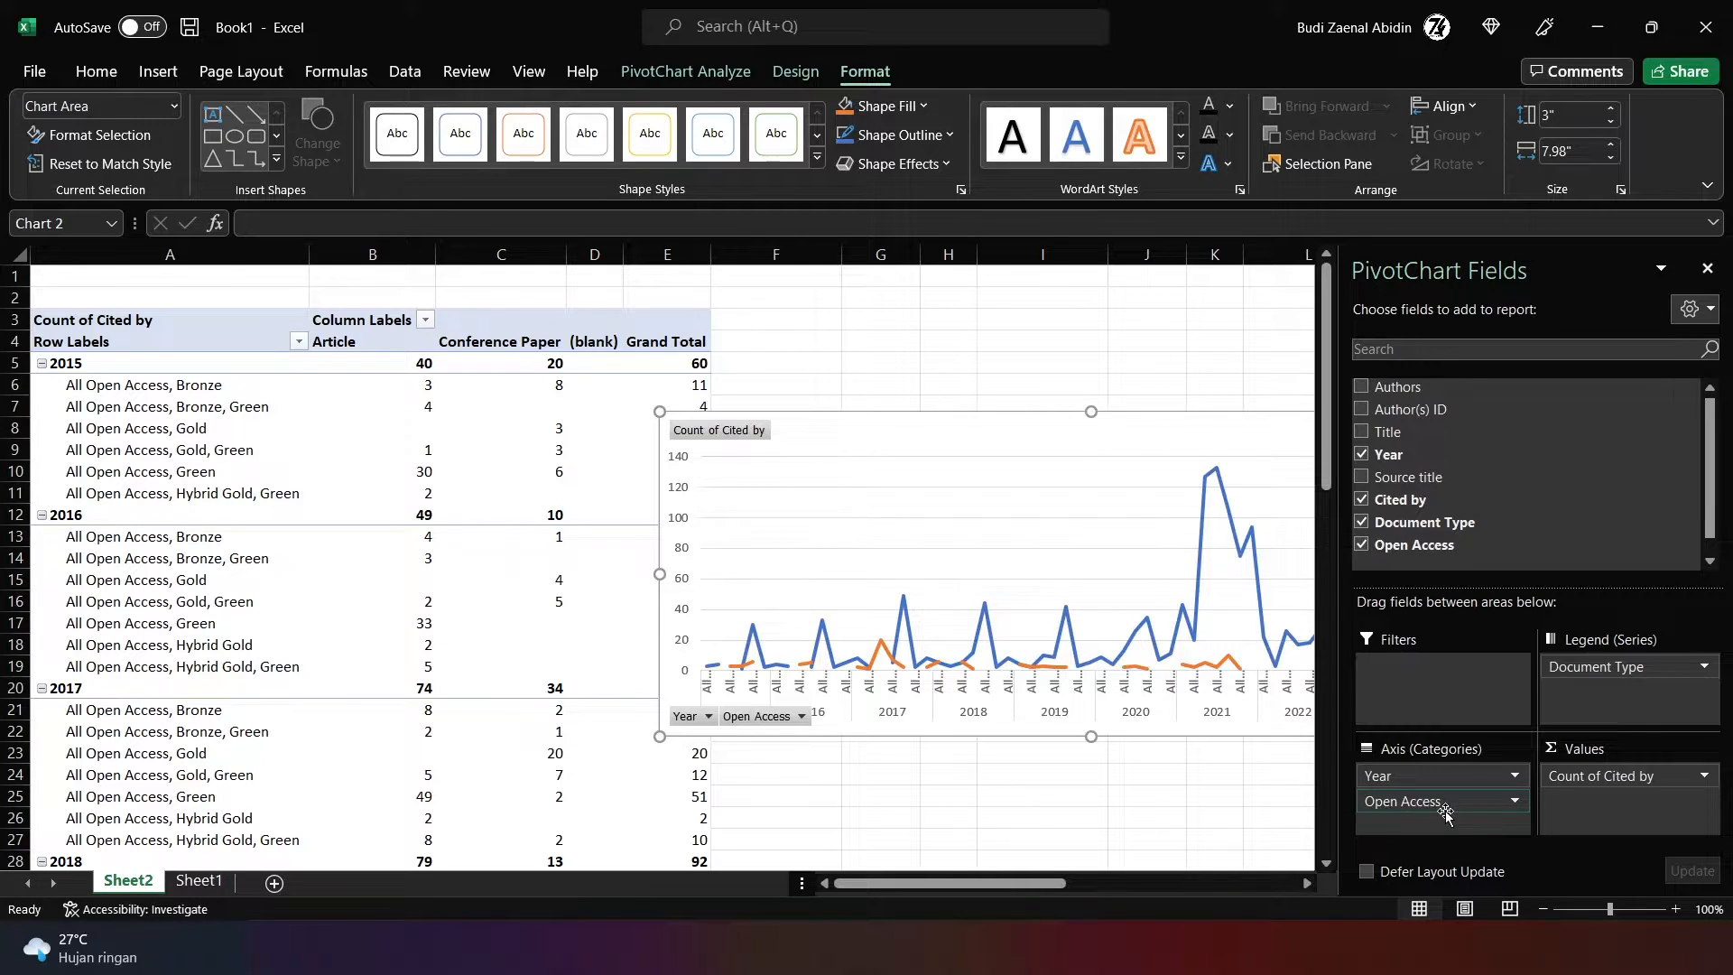
pyautogui.moveTo(1427, 785); pyautogui.dragTo(1384, 676)
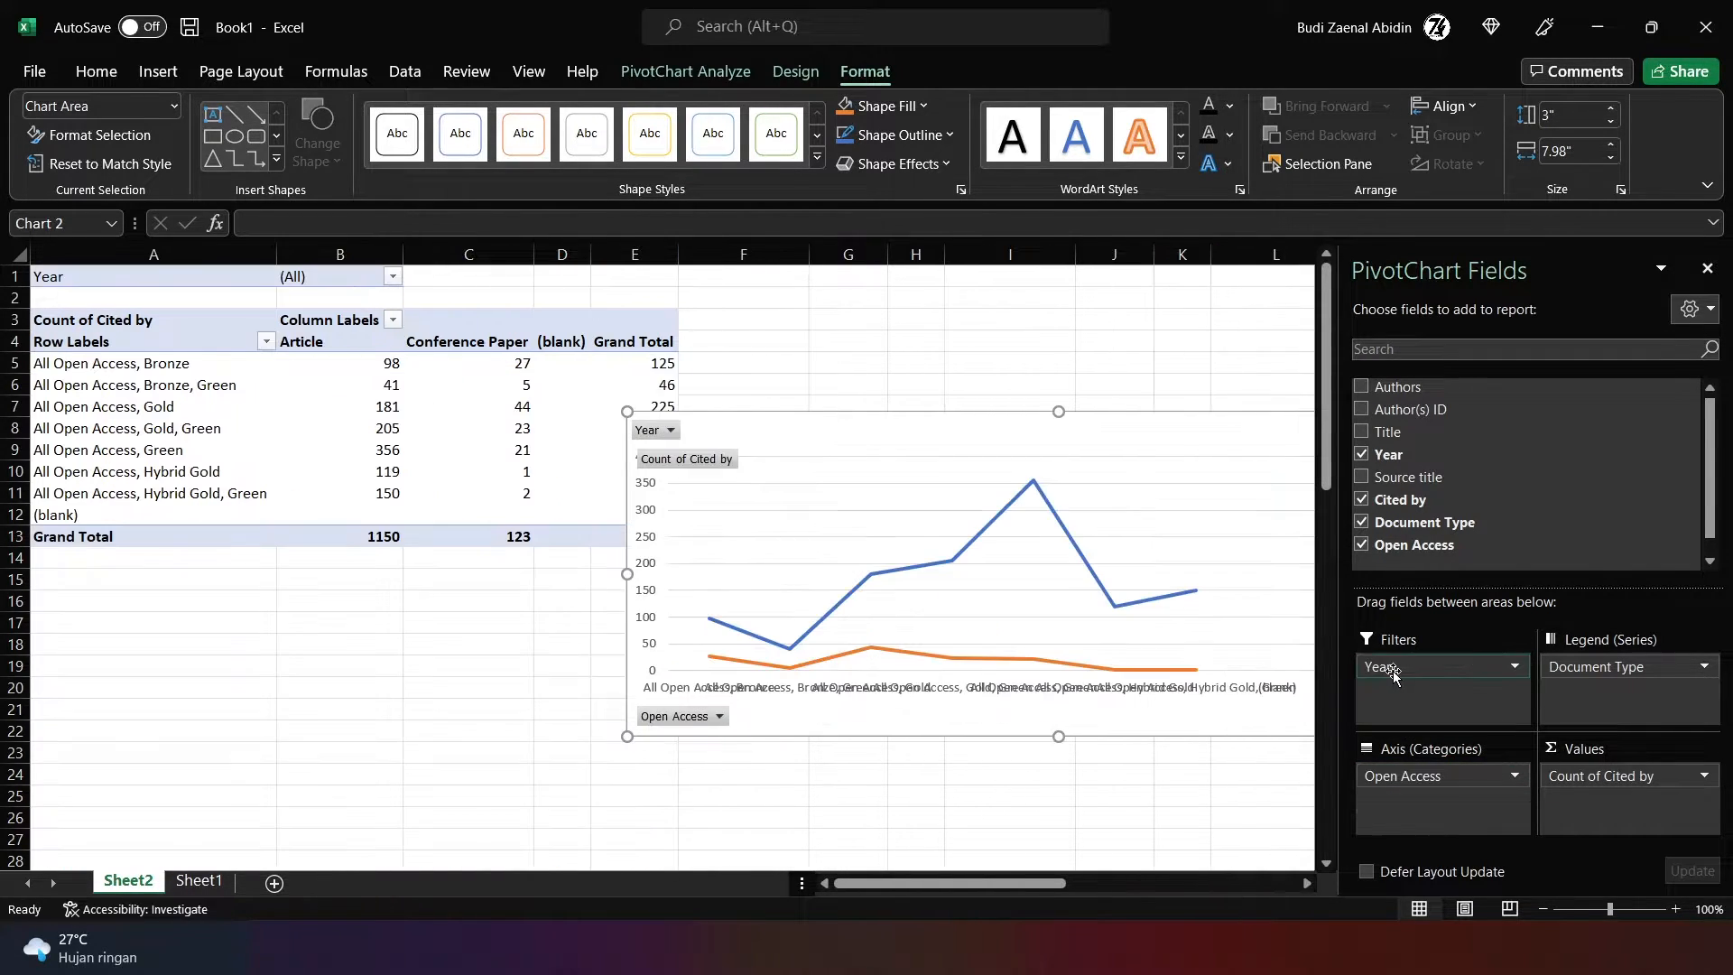
pyautogui.moveTo(967, 440); pyautogui.dragTo(371, 572)
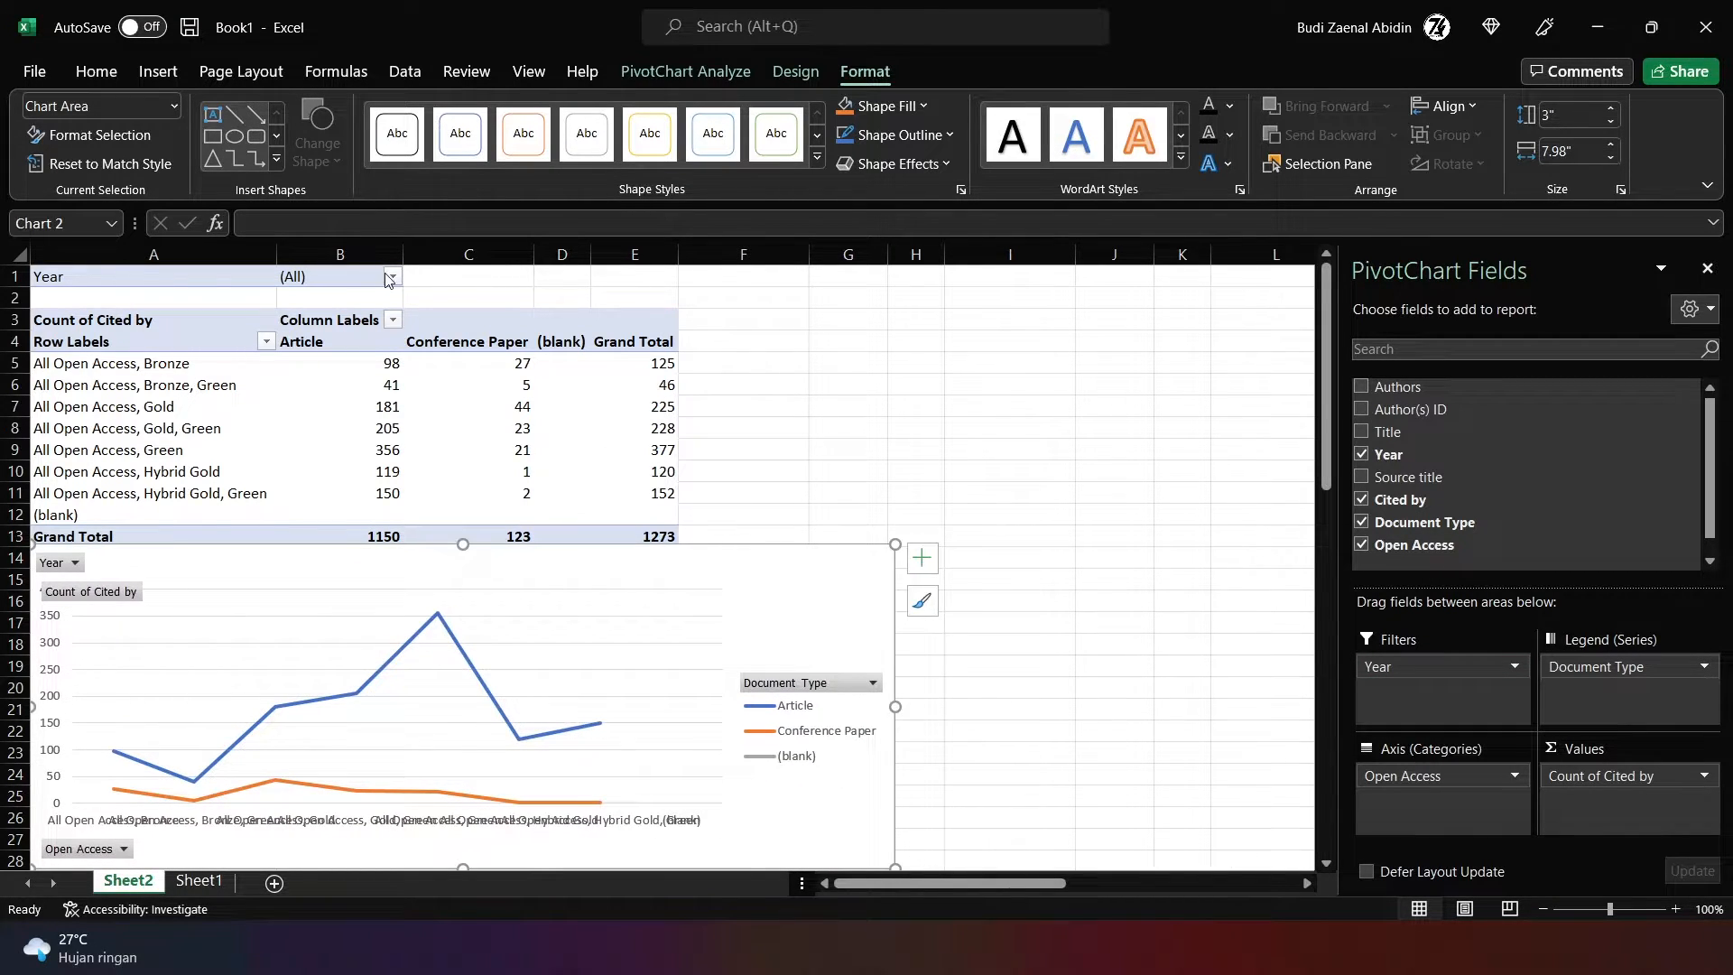
# Step: Filter the pivot table by the year 2015 and switch the Year filter to 2016
pyautogui.click(391, 278)
pyautogui.click(161, 351)
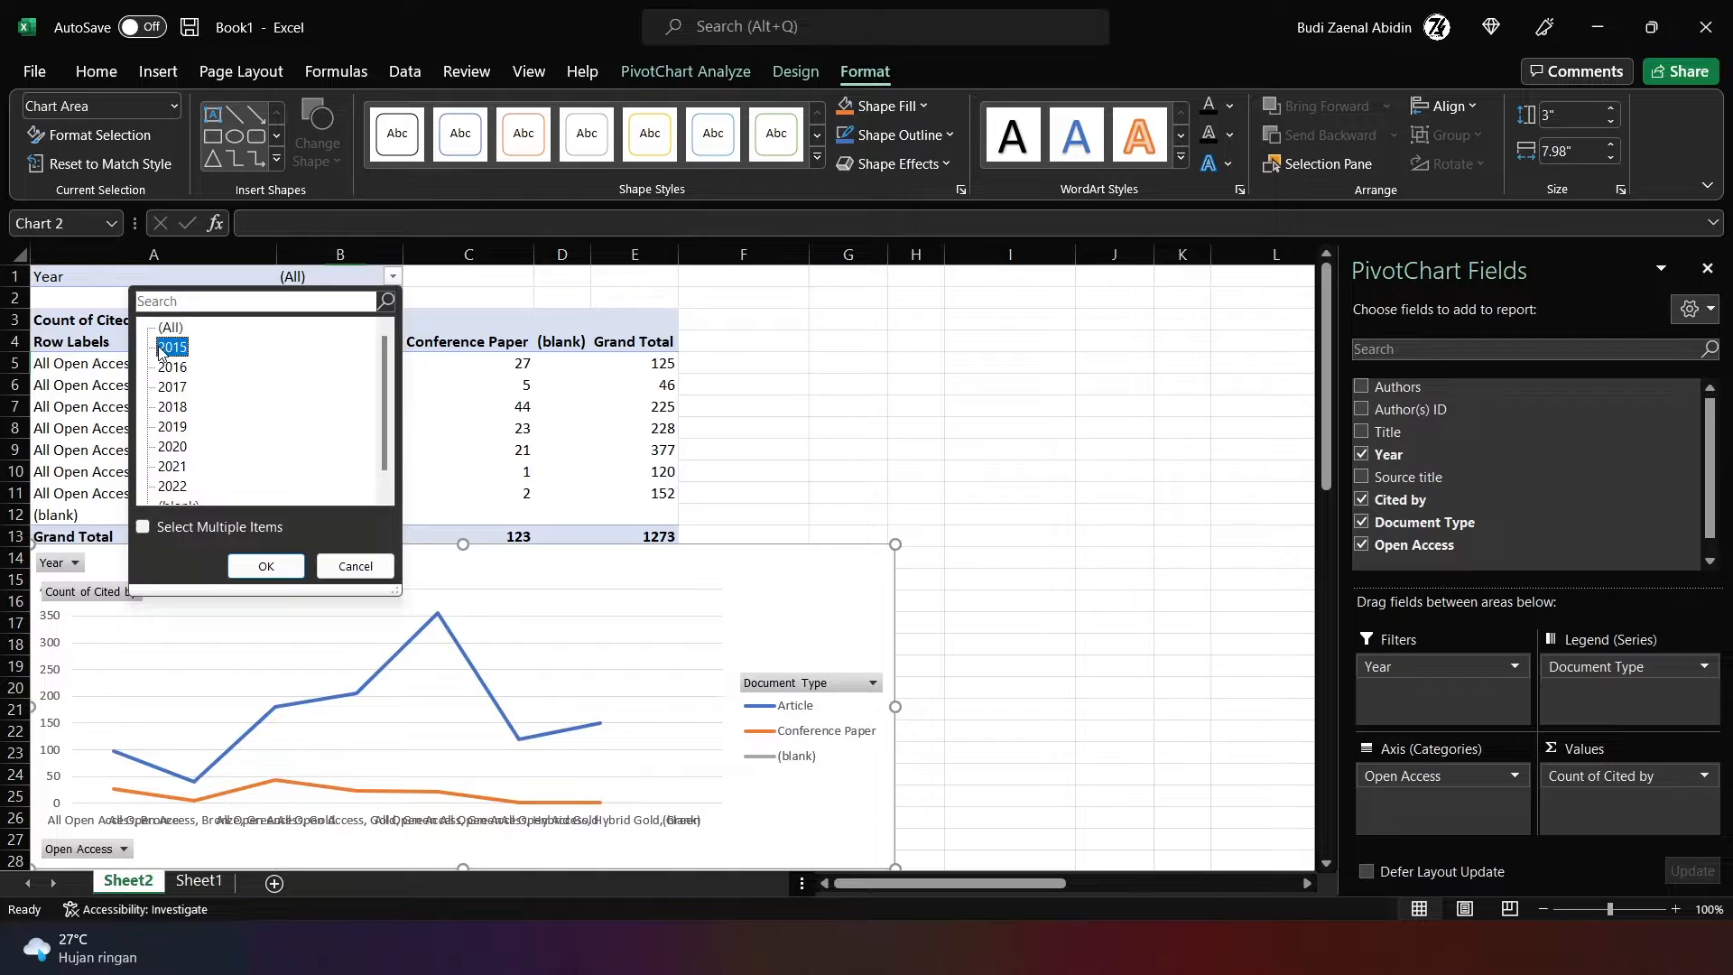
pyautogui.click(265, 566)
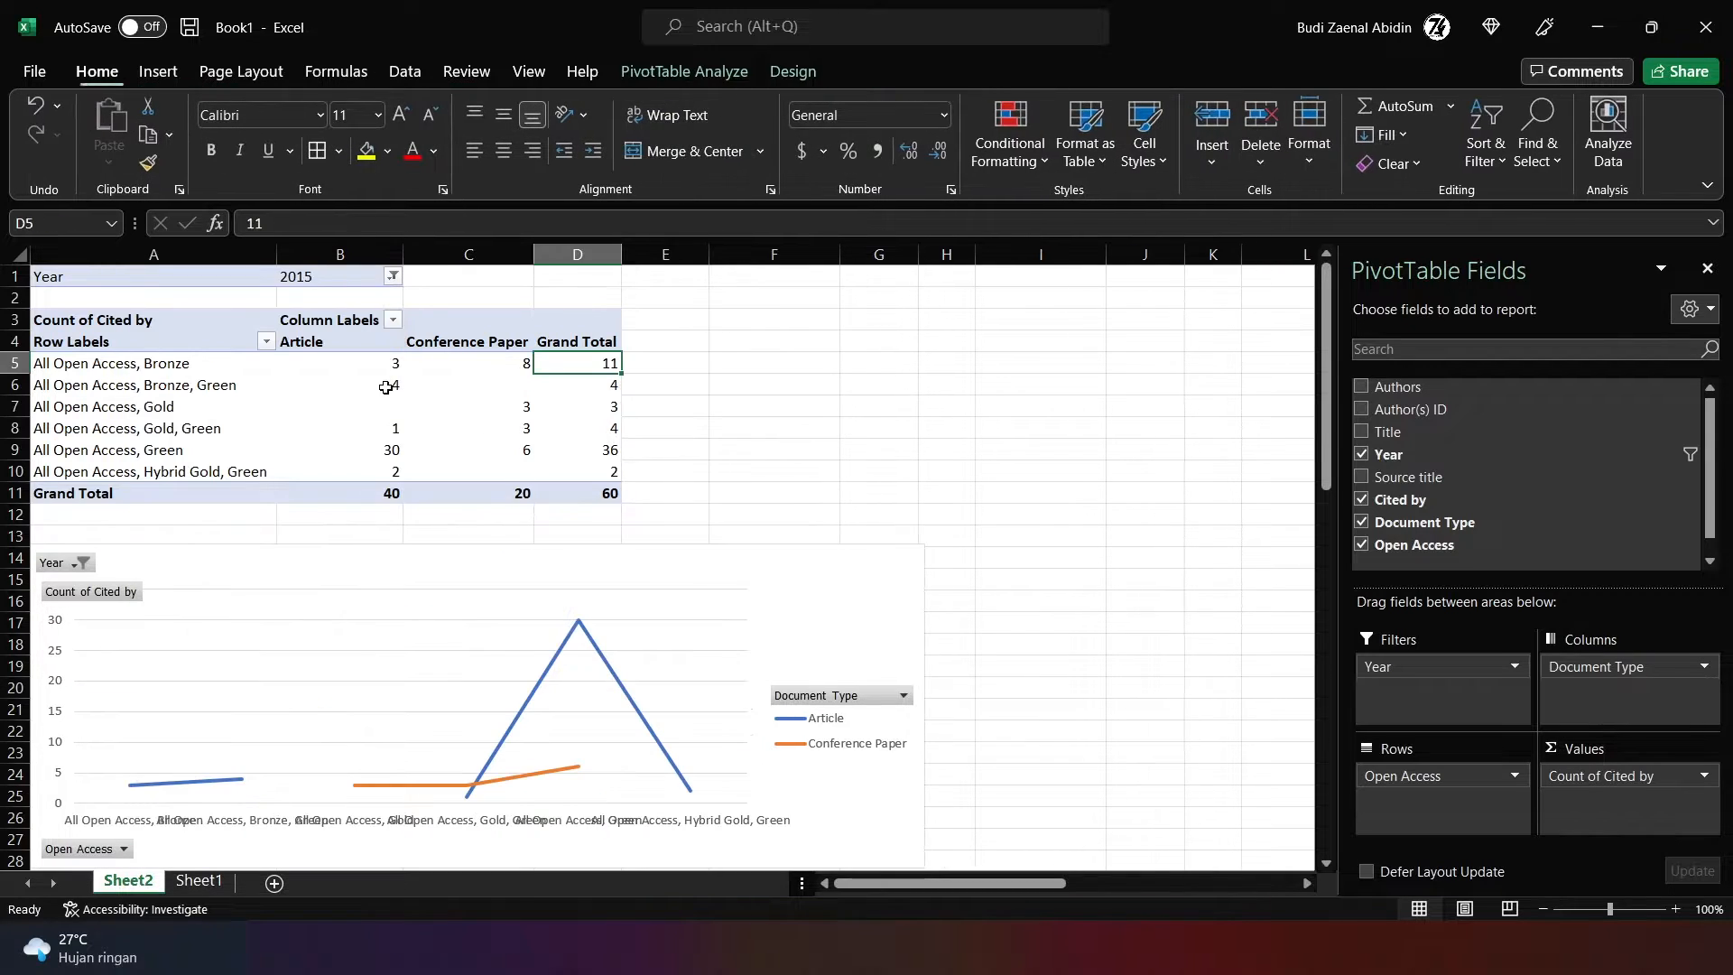
pyautogui.click(392, 276)
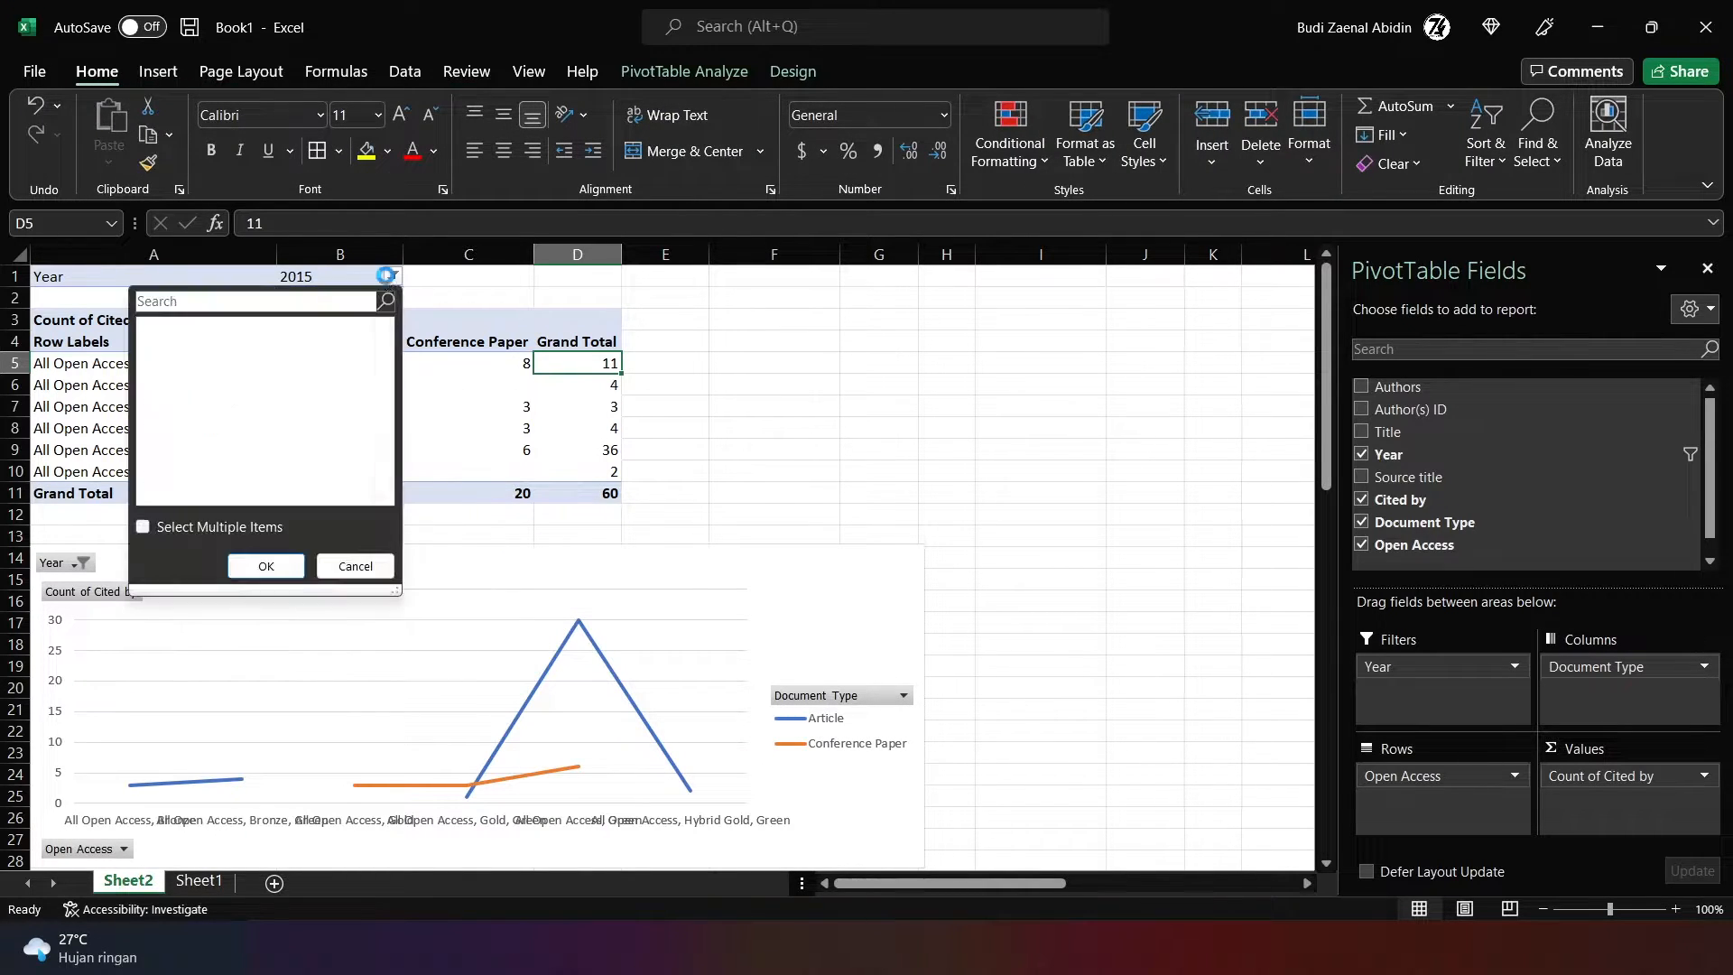
pyautogui.click(172, 367)
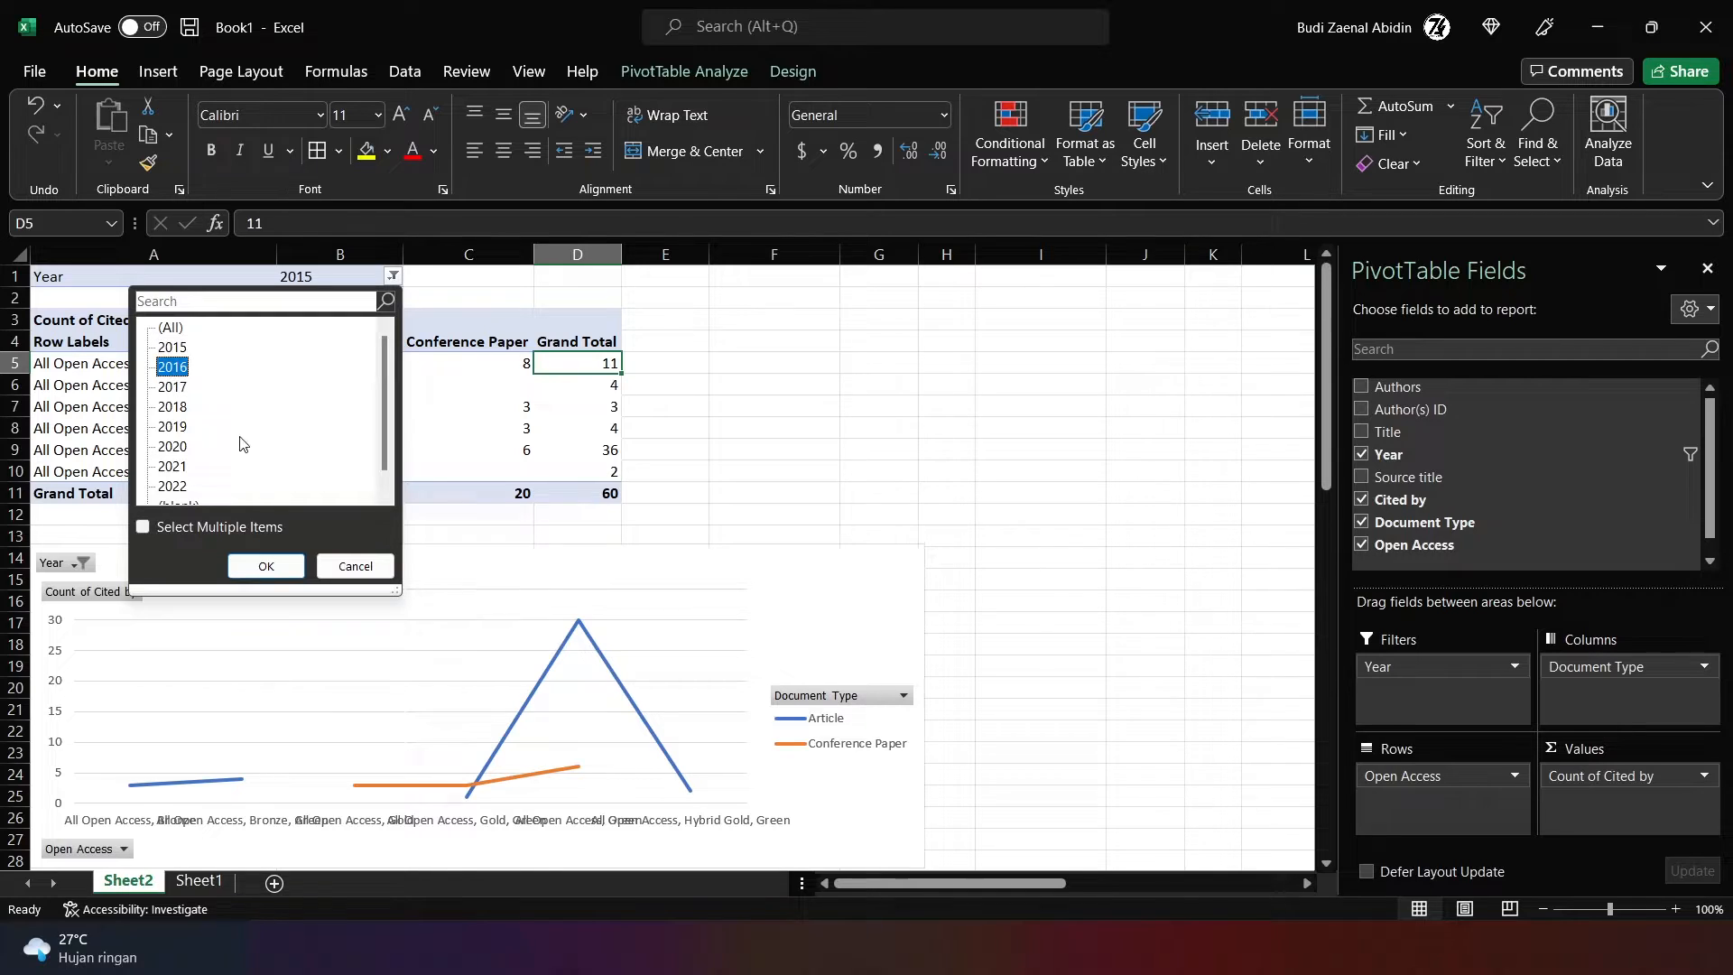
pyautogui.click(266, 566)
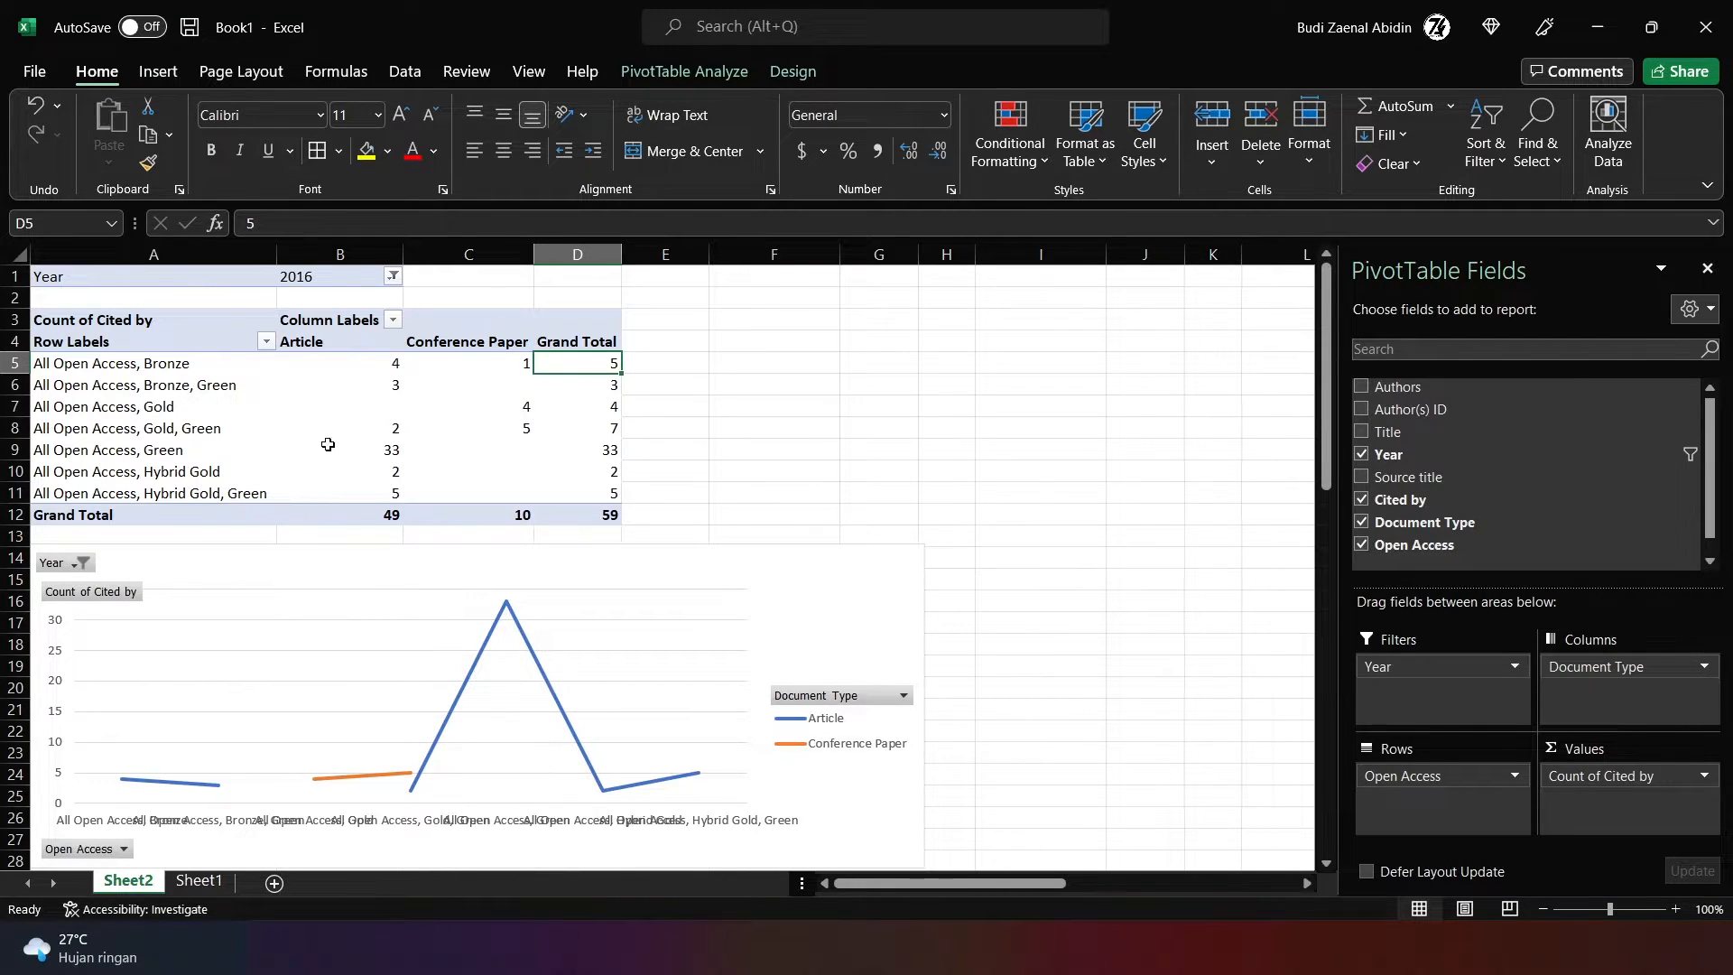
# Step: Reset the Year report filter to (All)
pyautogui.click(392, 276)
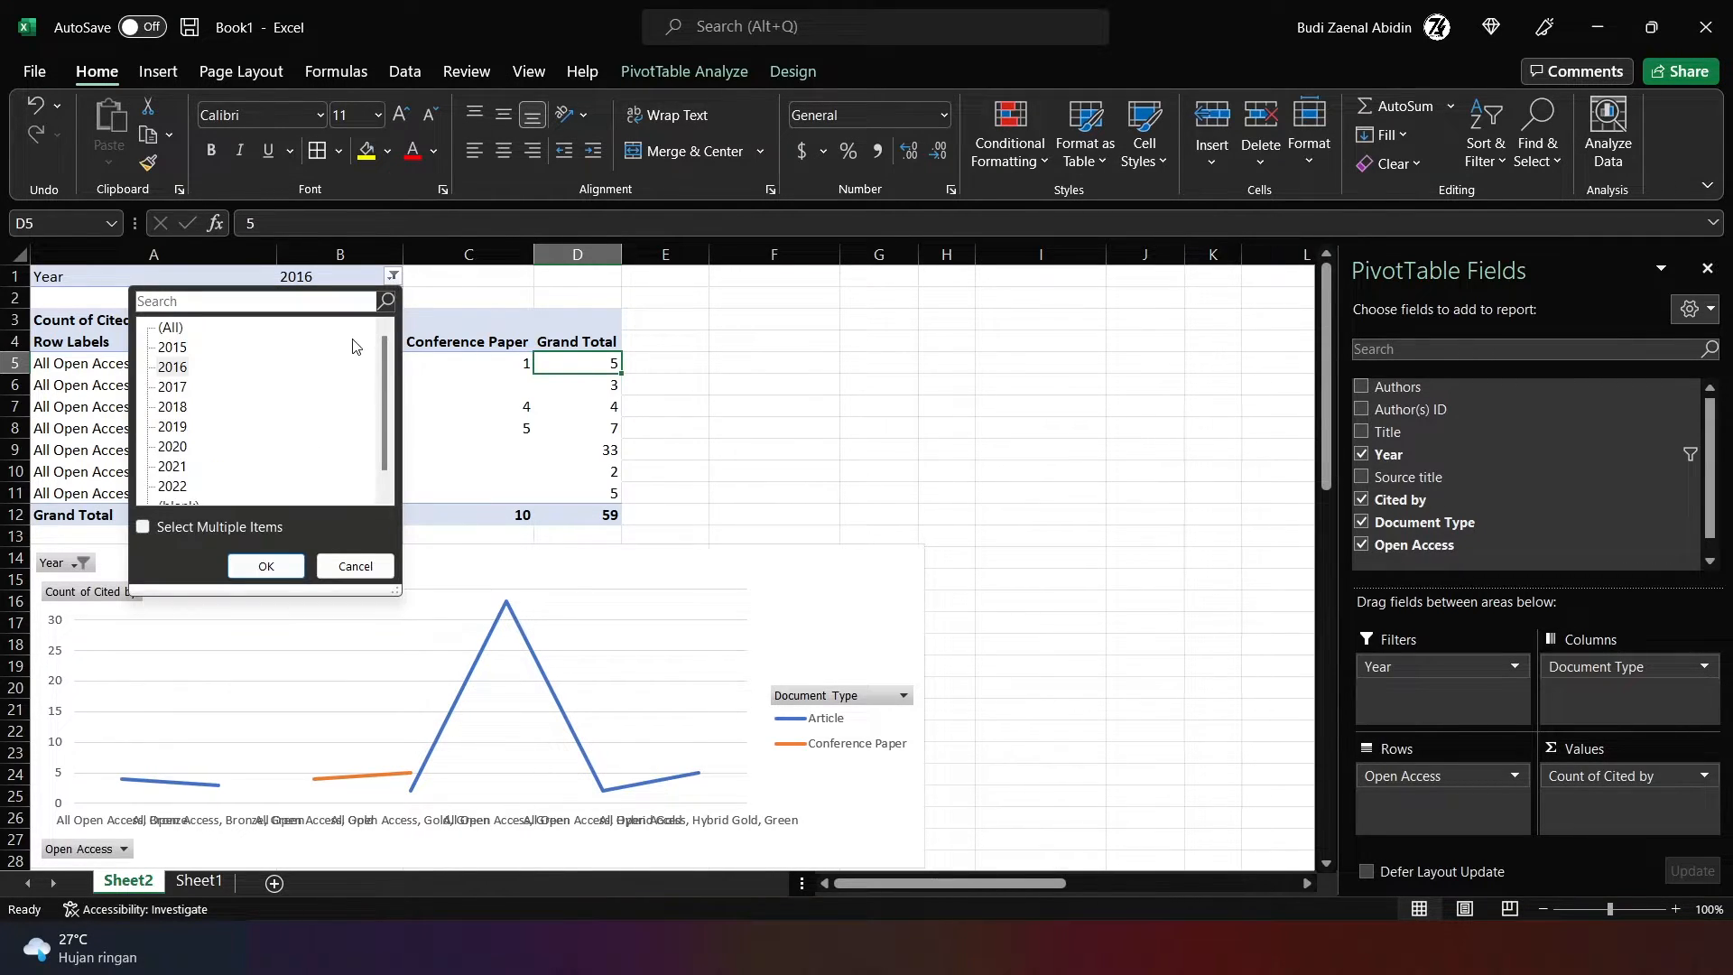
pyautogui.click(164, 327)
pyautogui.click(265, 566)
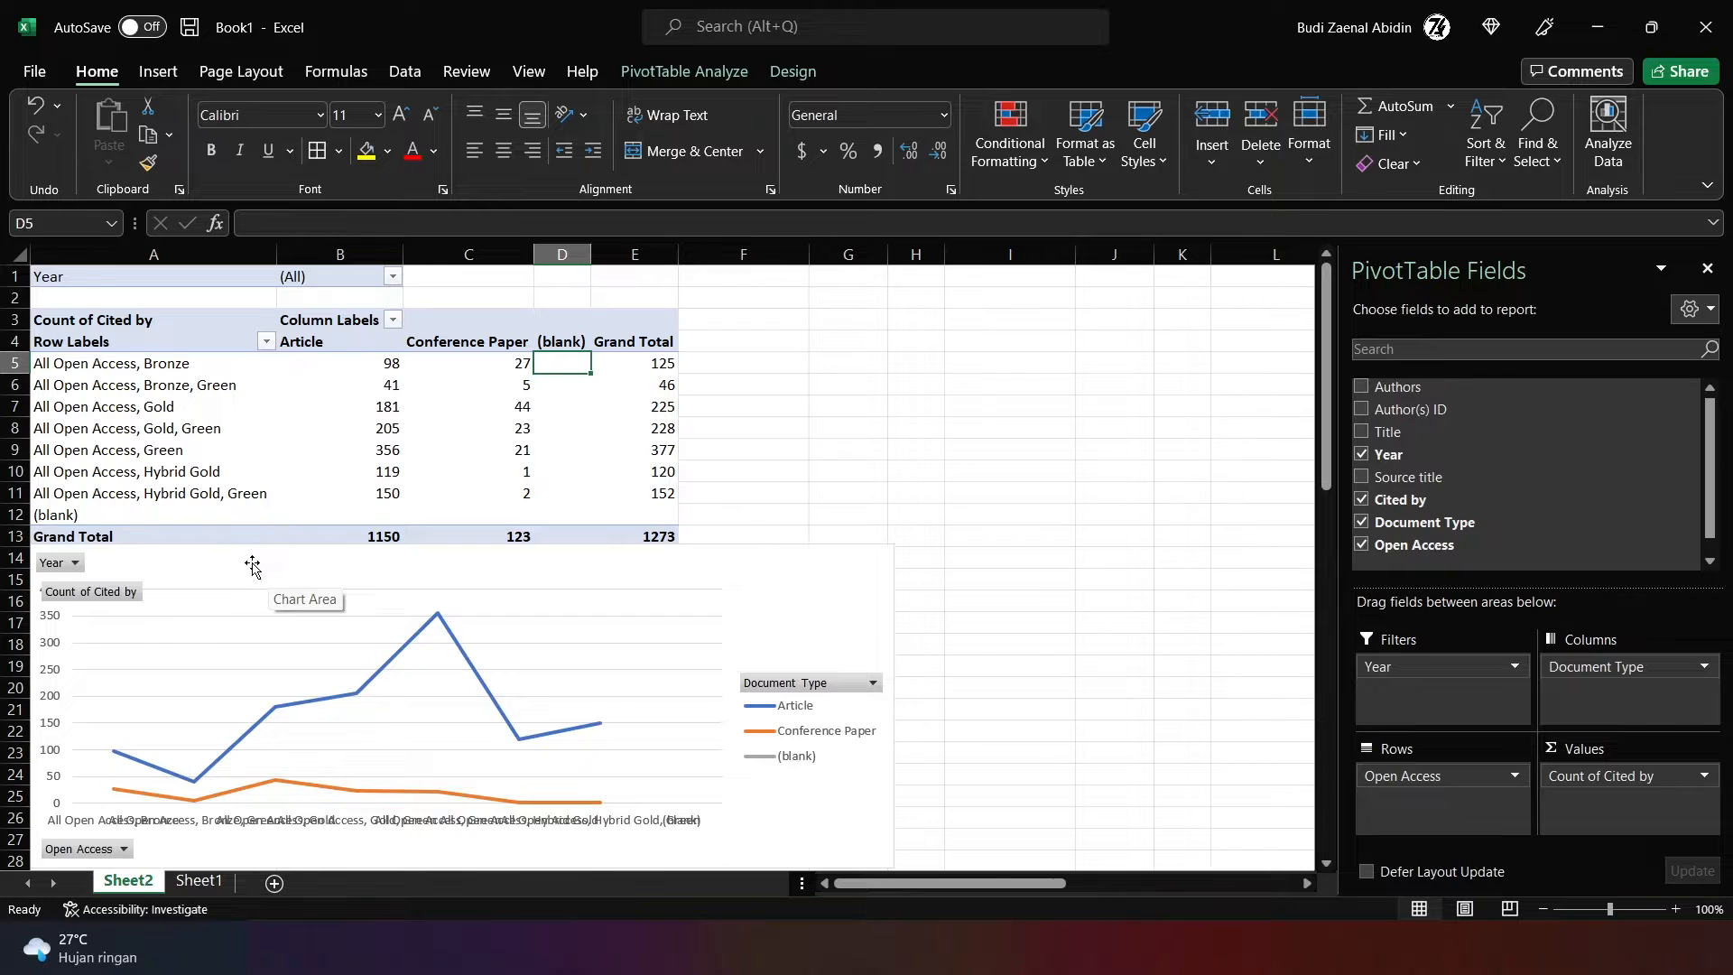
# Step: Move the pivot chart sideways beneath the table so it starts near column C at row 14
pyautogui.click(258, 579)
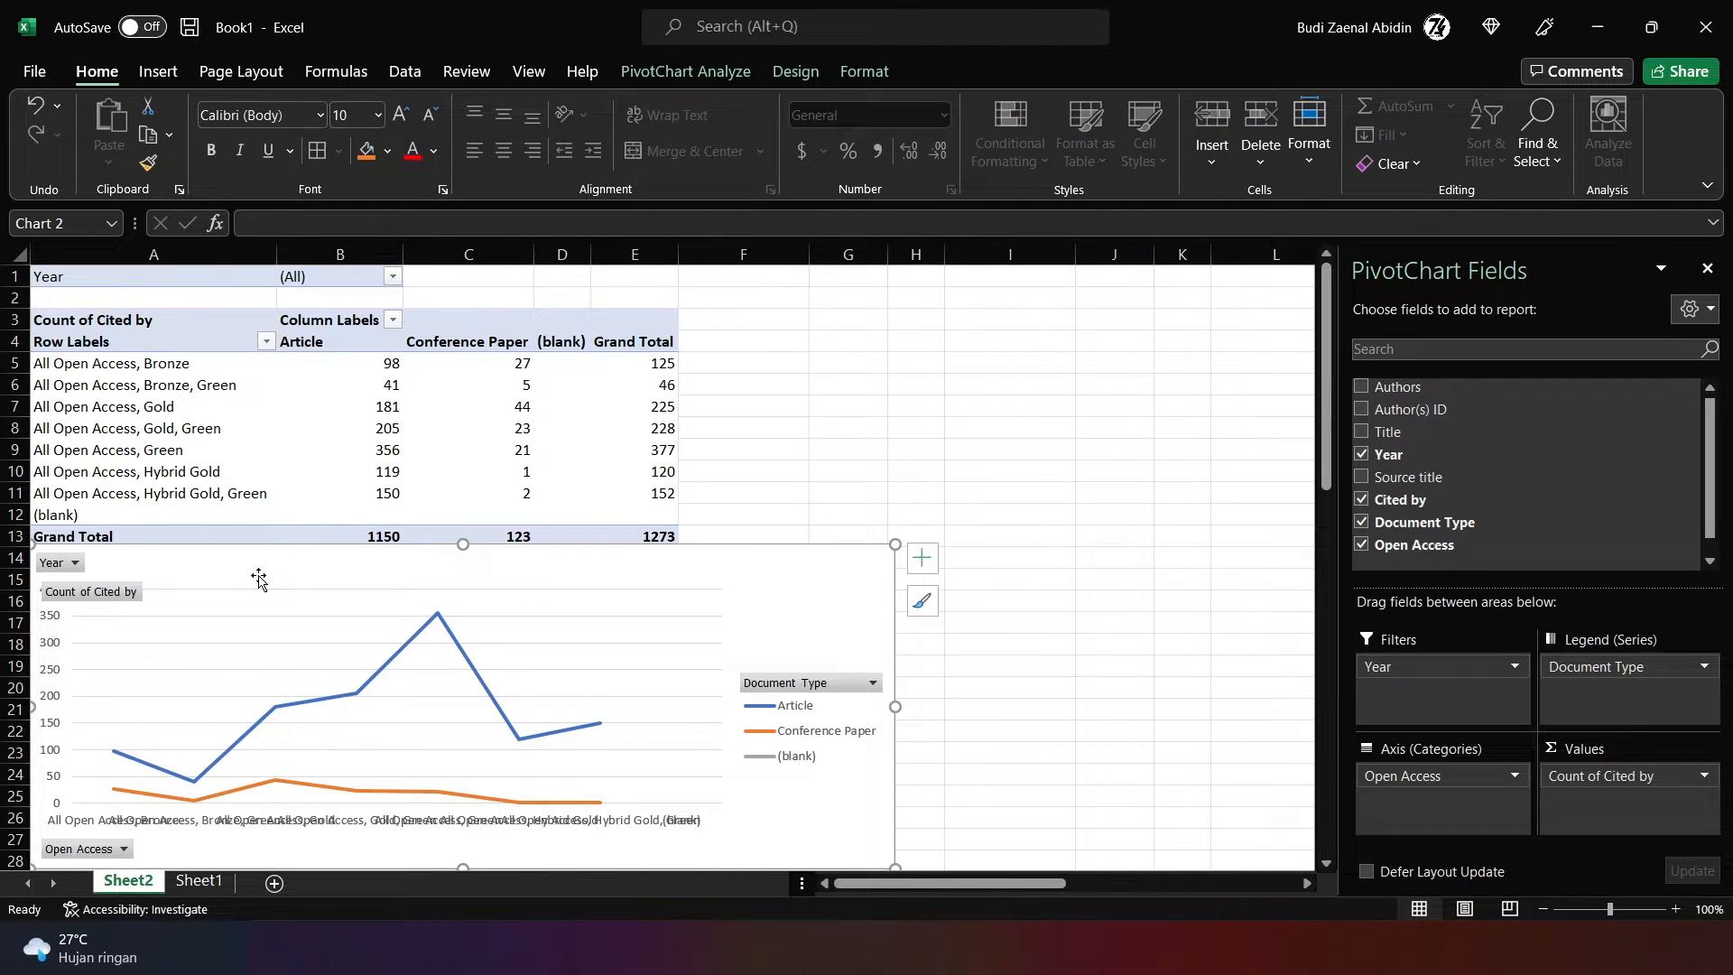
pyautogui.moveTo(258, 579); pyautogui.dragTo(627, 588)
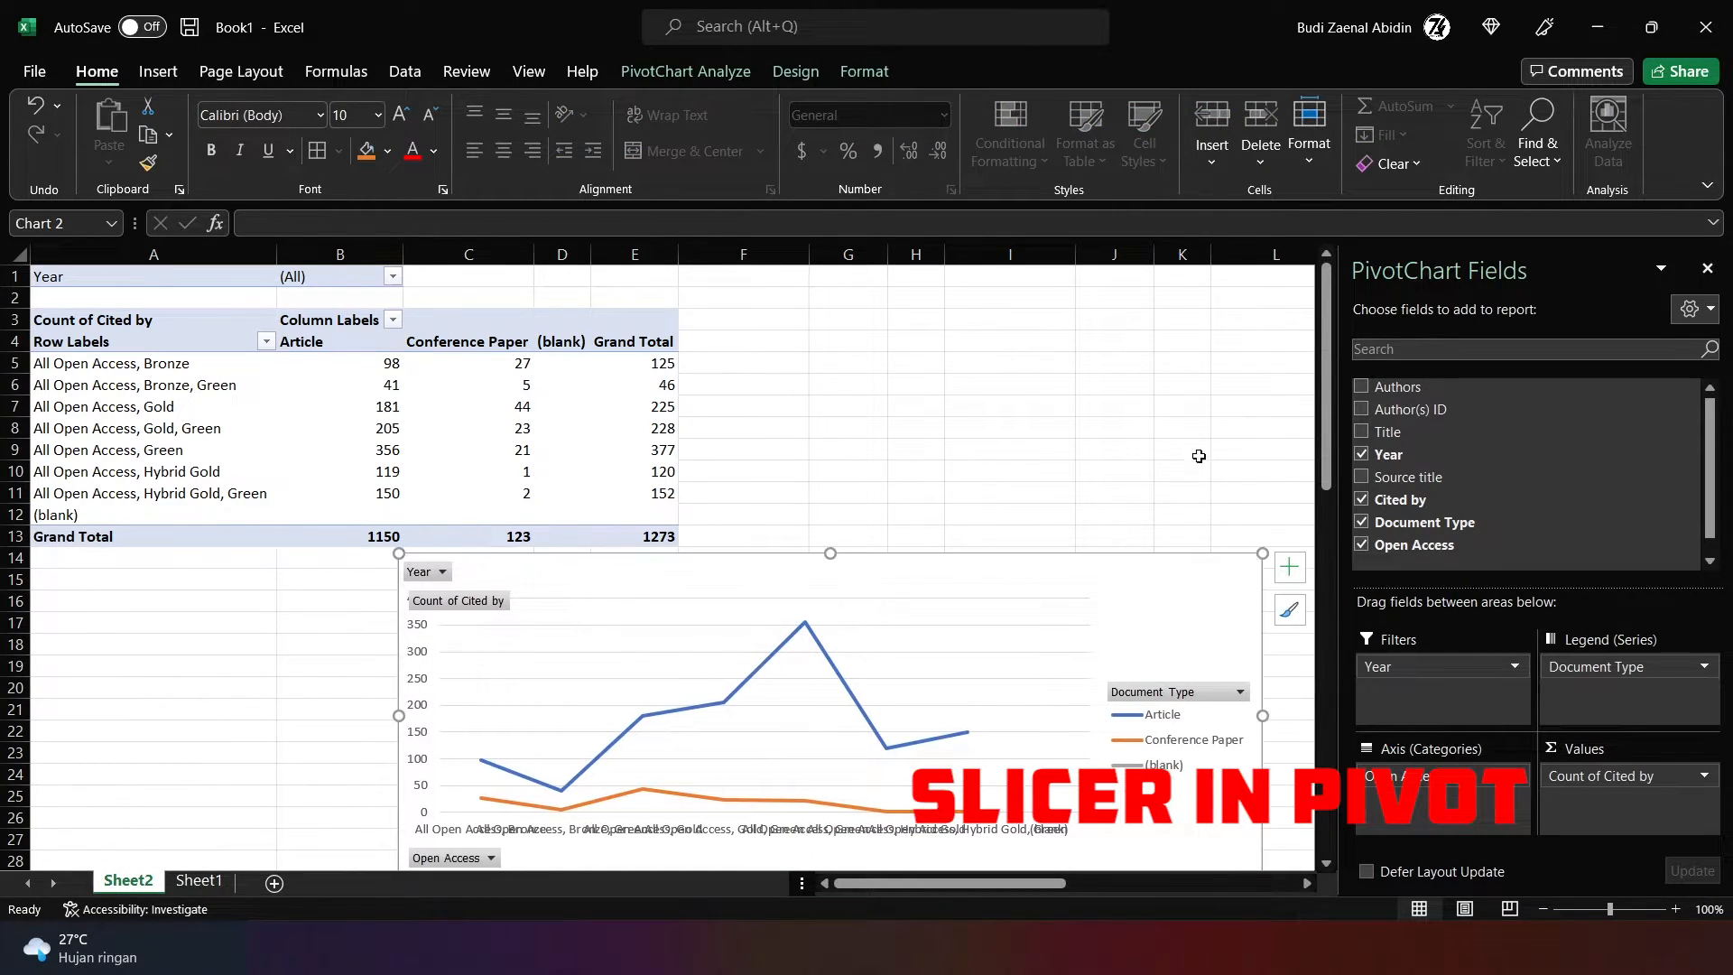
# Step: Insert a Year slicer for the pivot table and place it beneath the table, beside the chart, over columns A and B
pyautogui.click(671, 77)
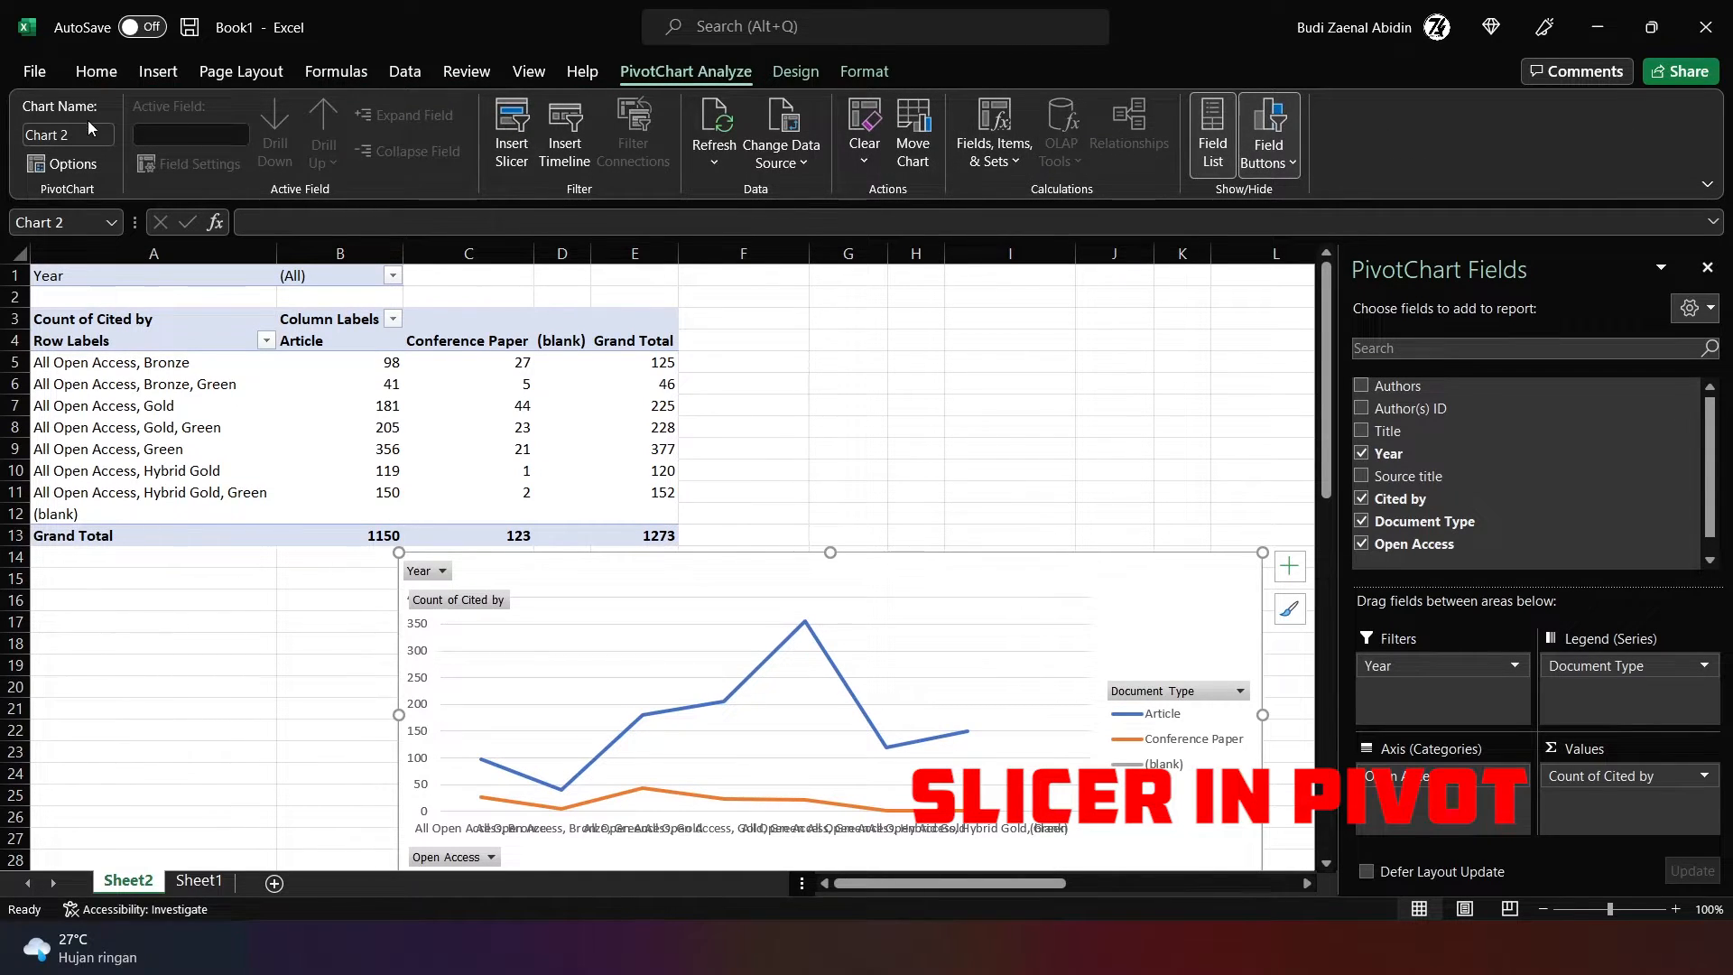
pyautogui.click(561, 427)
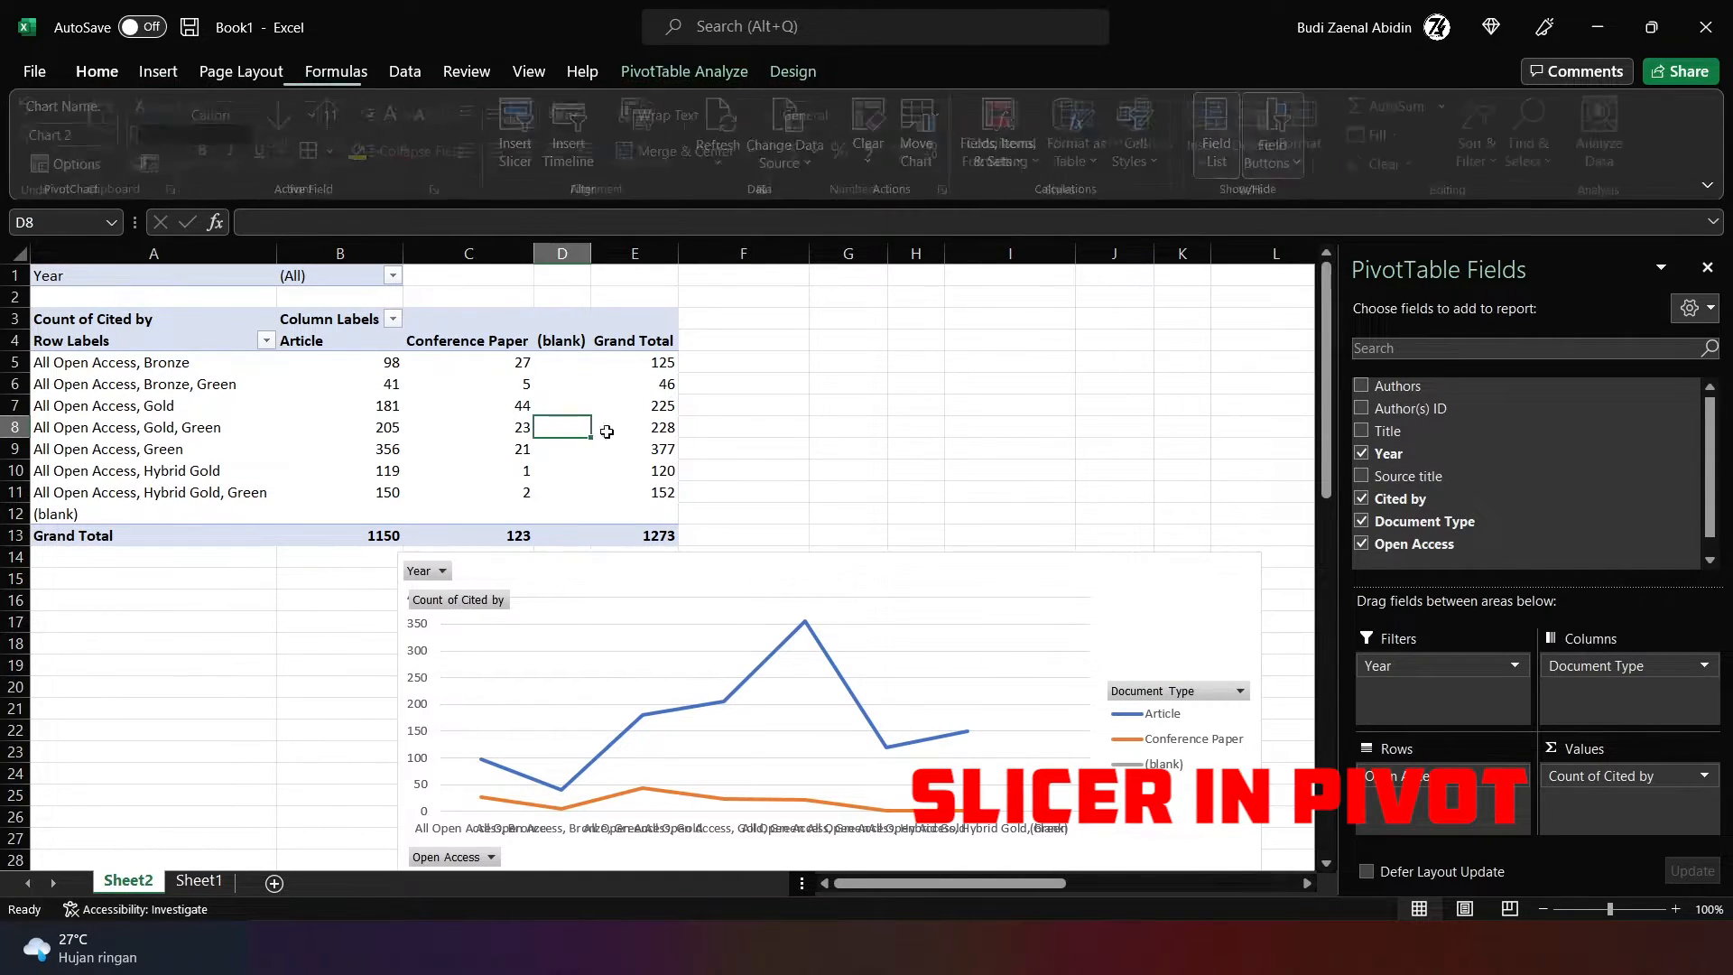
pyautogui.click(684, 71)
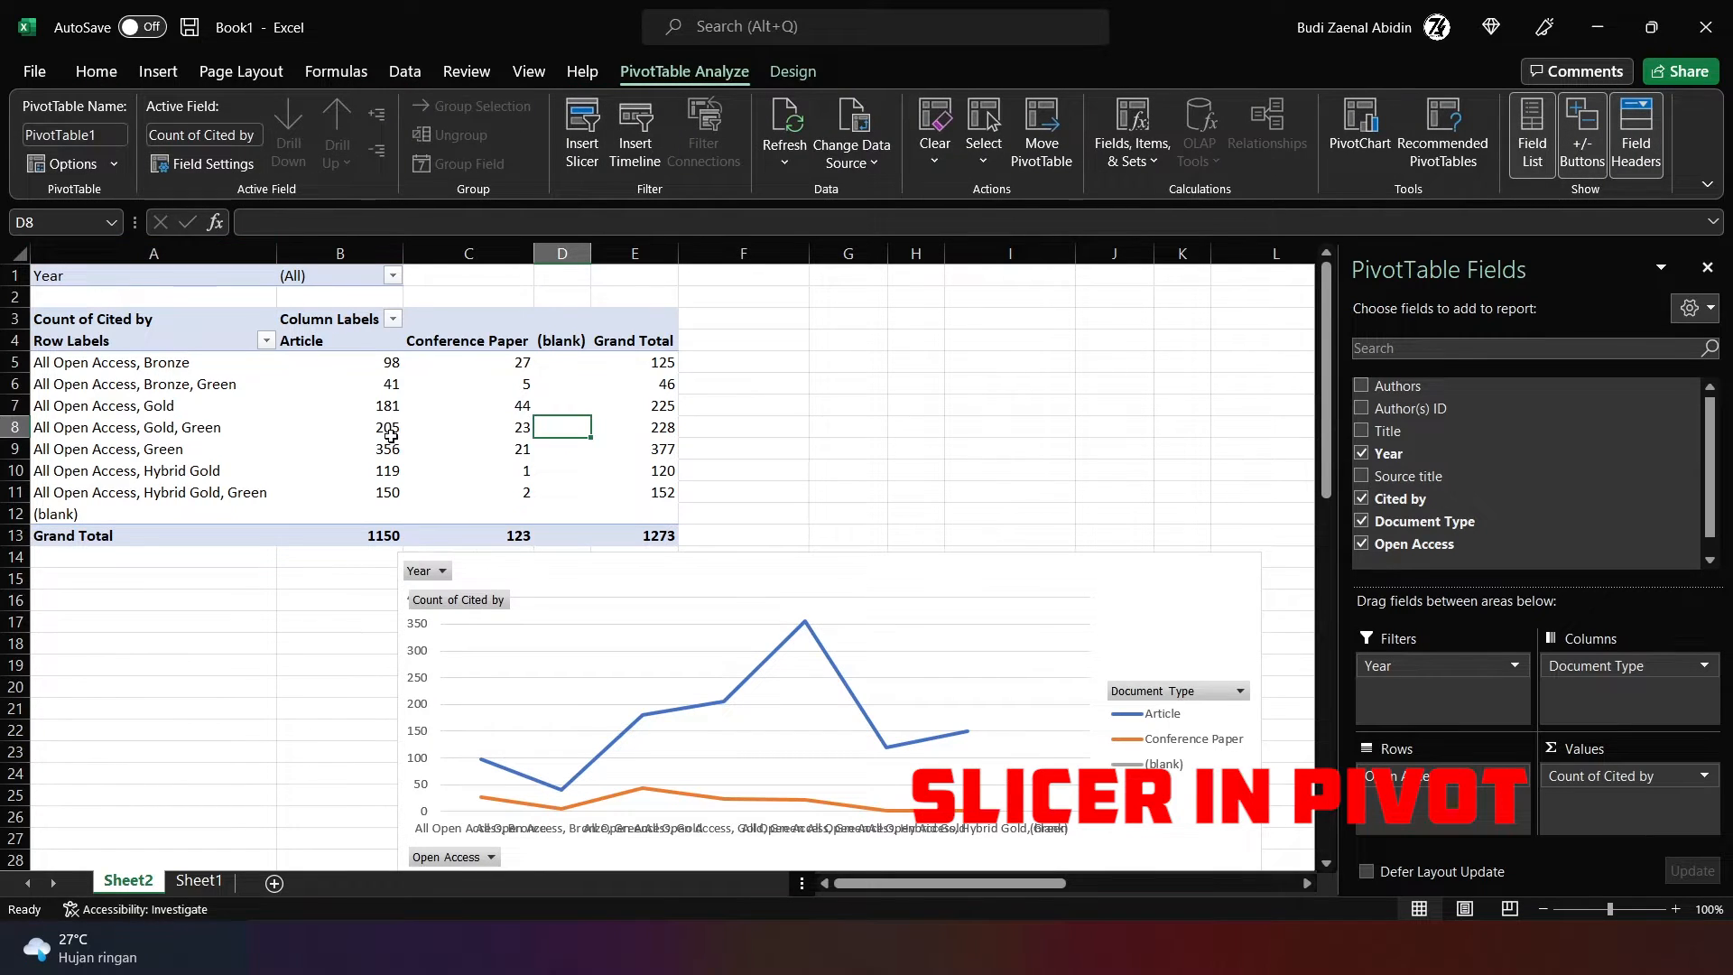
pyautogui.click(437, 457)
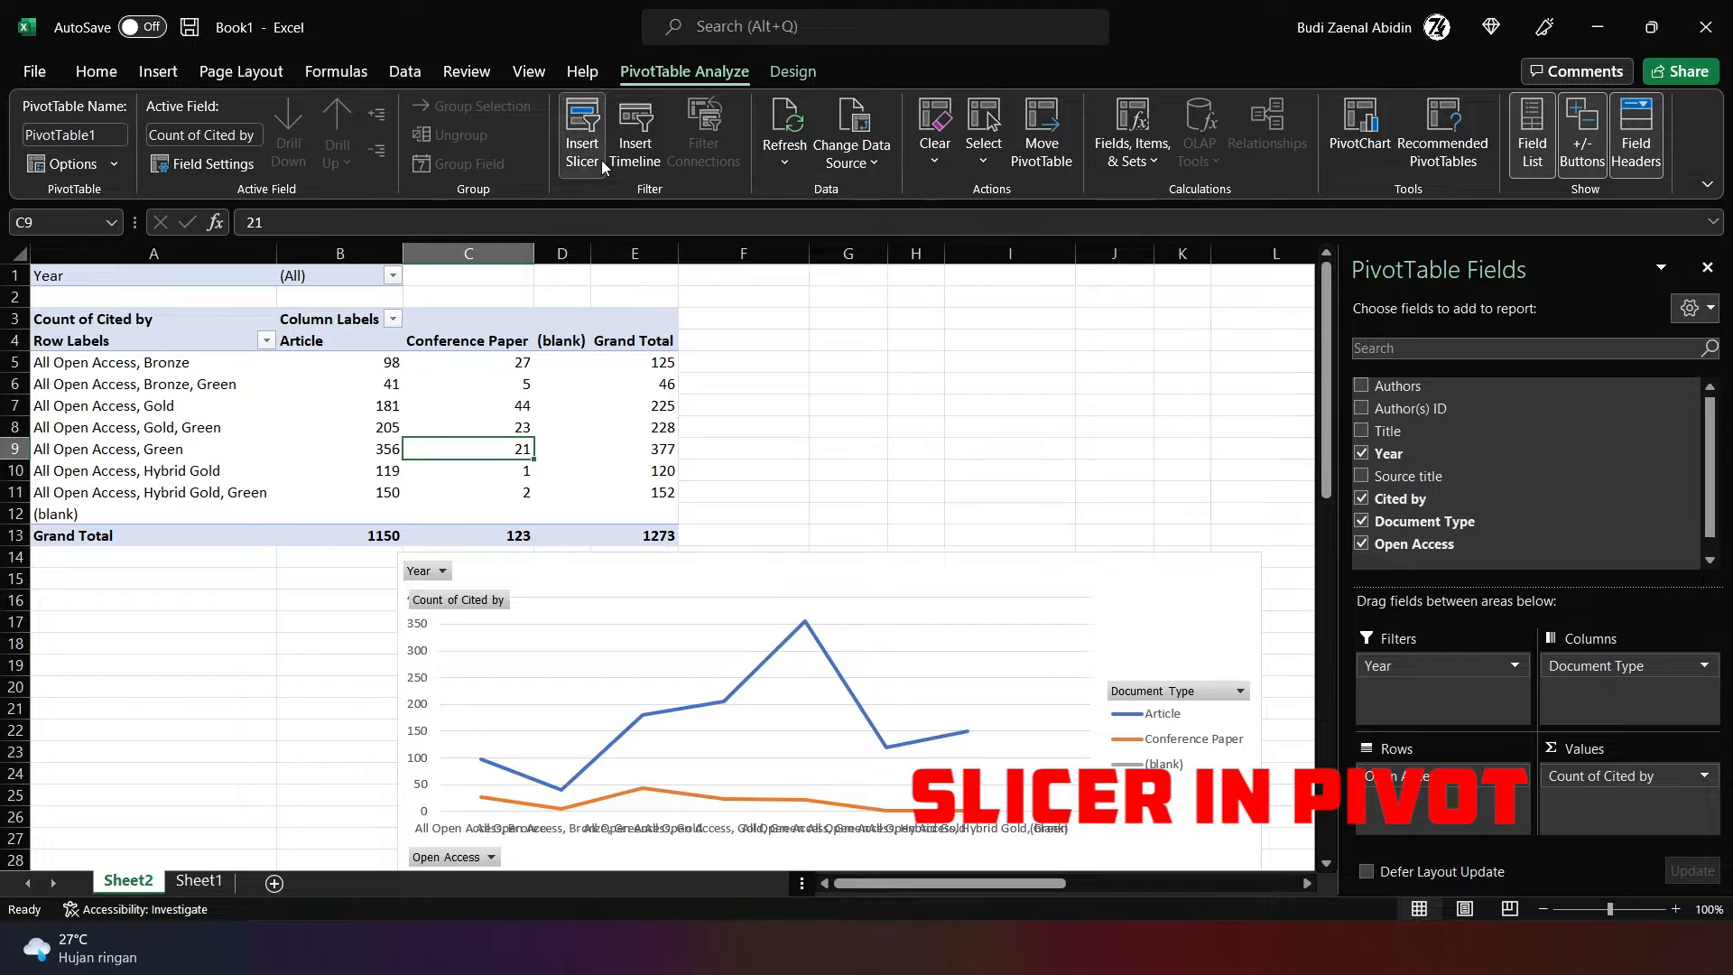
pyautogui.click(582, 135)
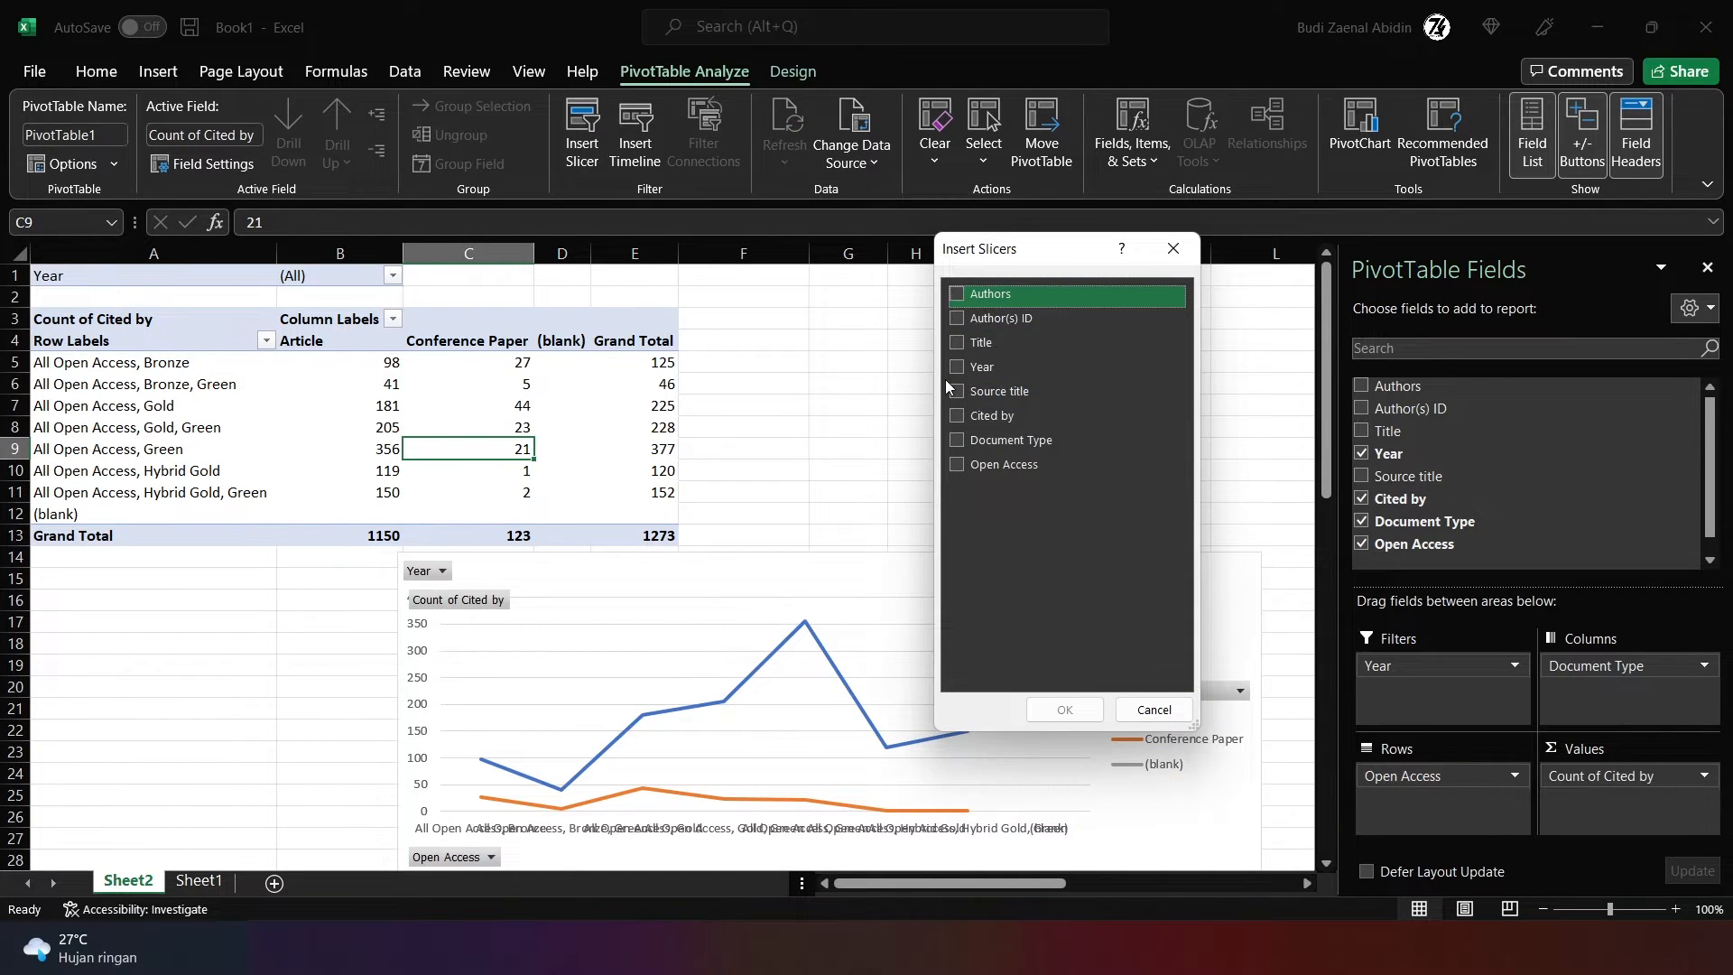
pyautogui.click(956, 370)
pyautogui.click(1065, 710)
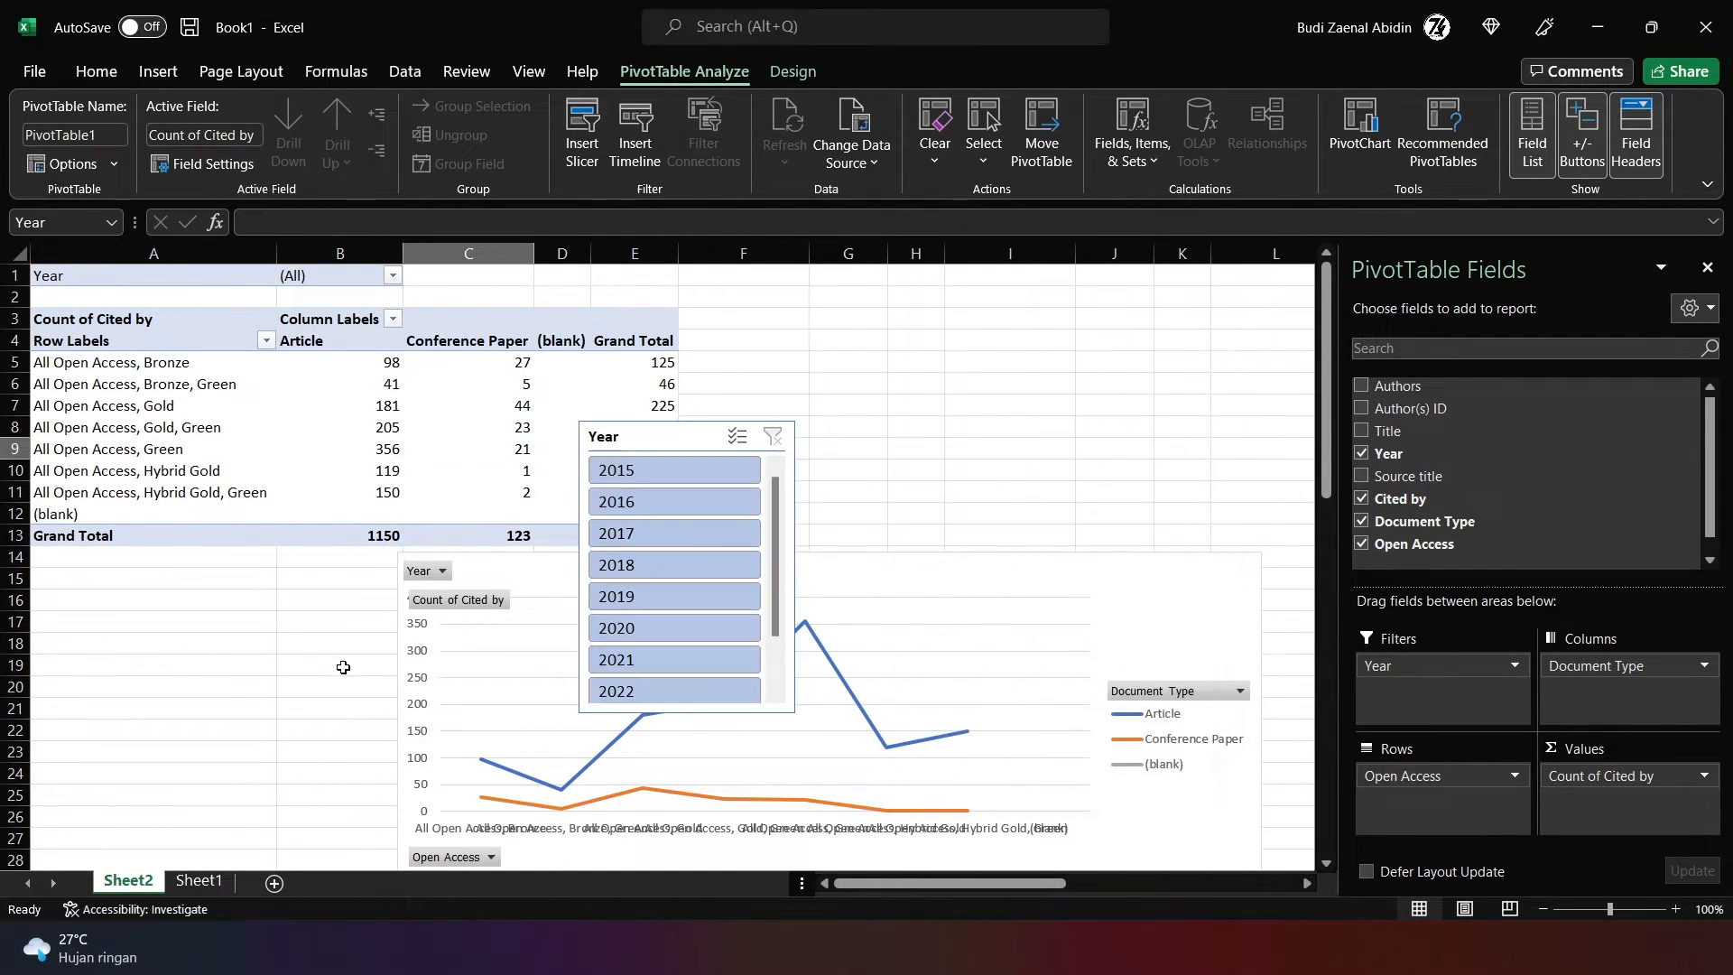
pyautogui.moveTo(667, 435); pyautogui.dragTo(233, 572)
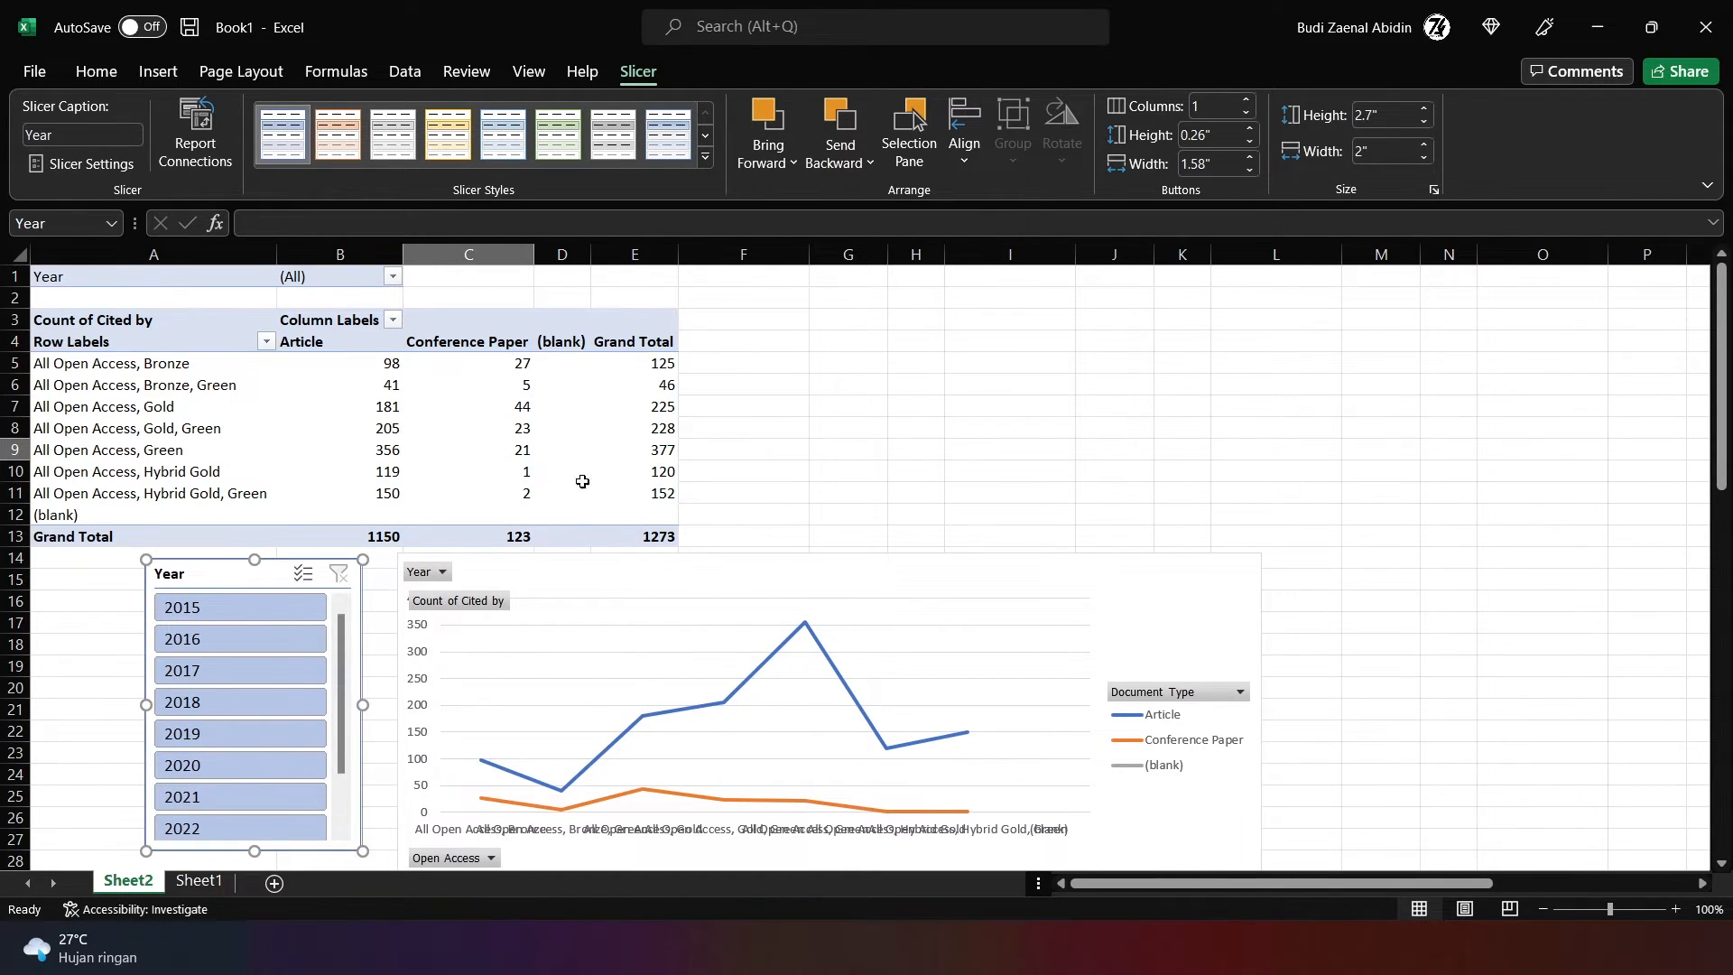
# Step: Filter with the Year slicer by 2017, 2018, 2019, 2020, 2022, 2021 and 2018 in turn, ending on 2017
pyautogui.scroll(-2, 229, 659)
pyautogui.click(222, 610)
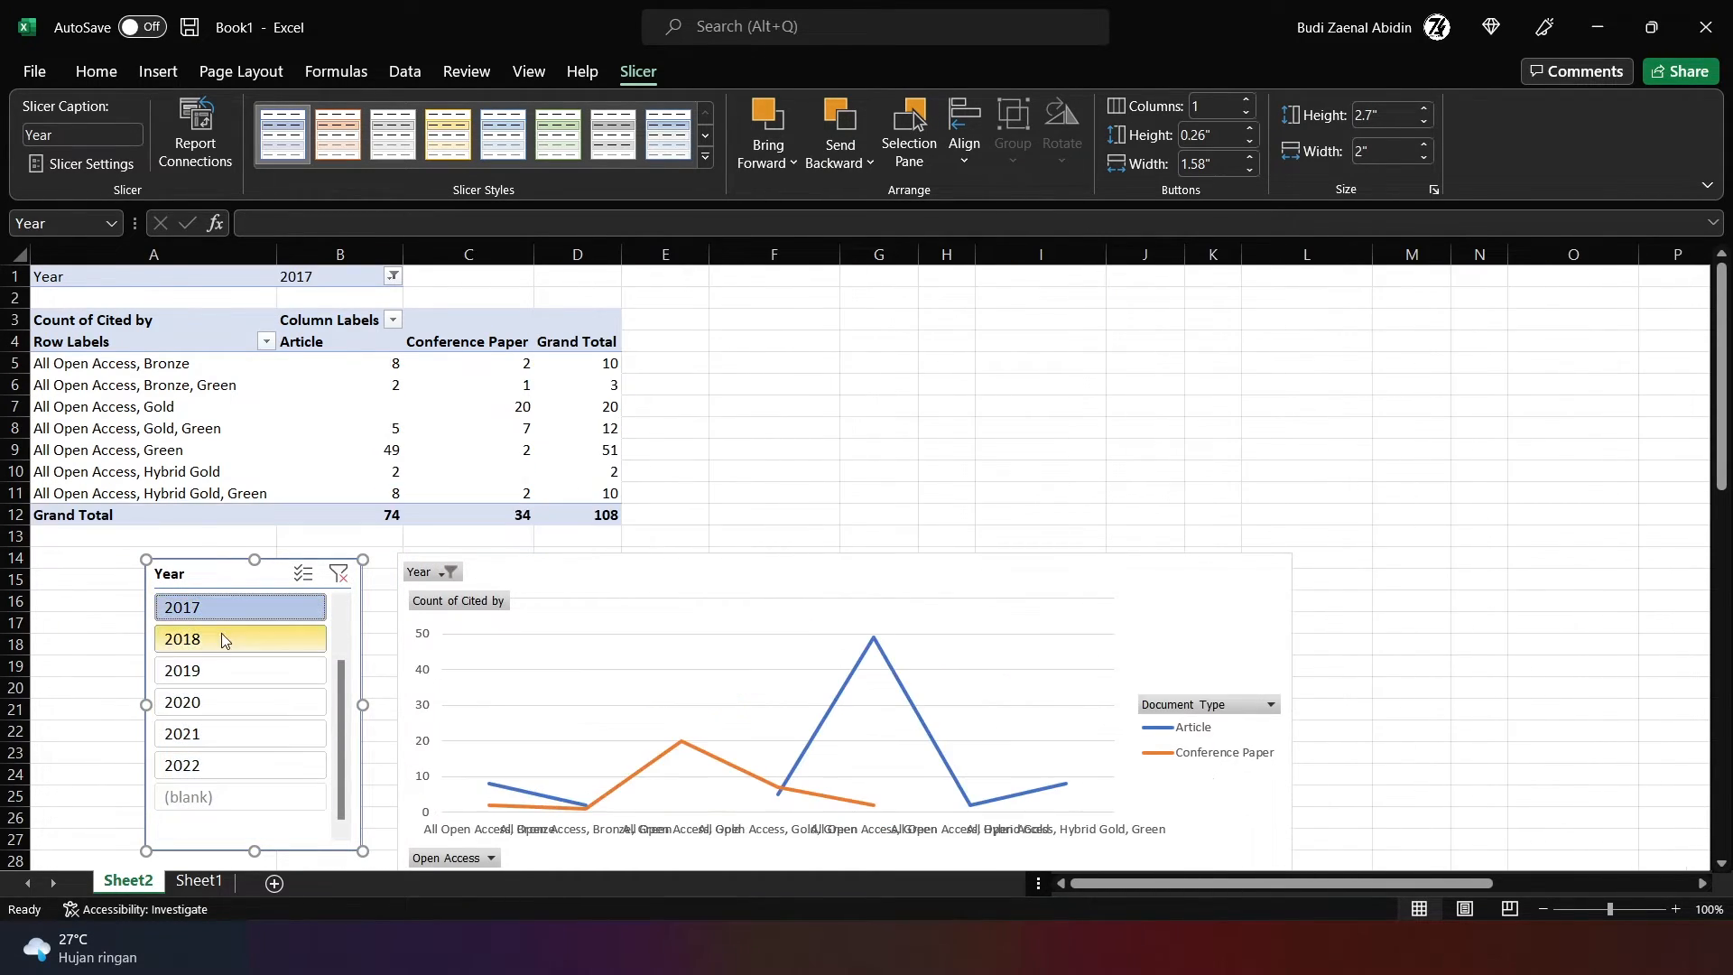
pyautogui.click(222, 637)
pyautogui.click(233, 672)
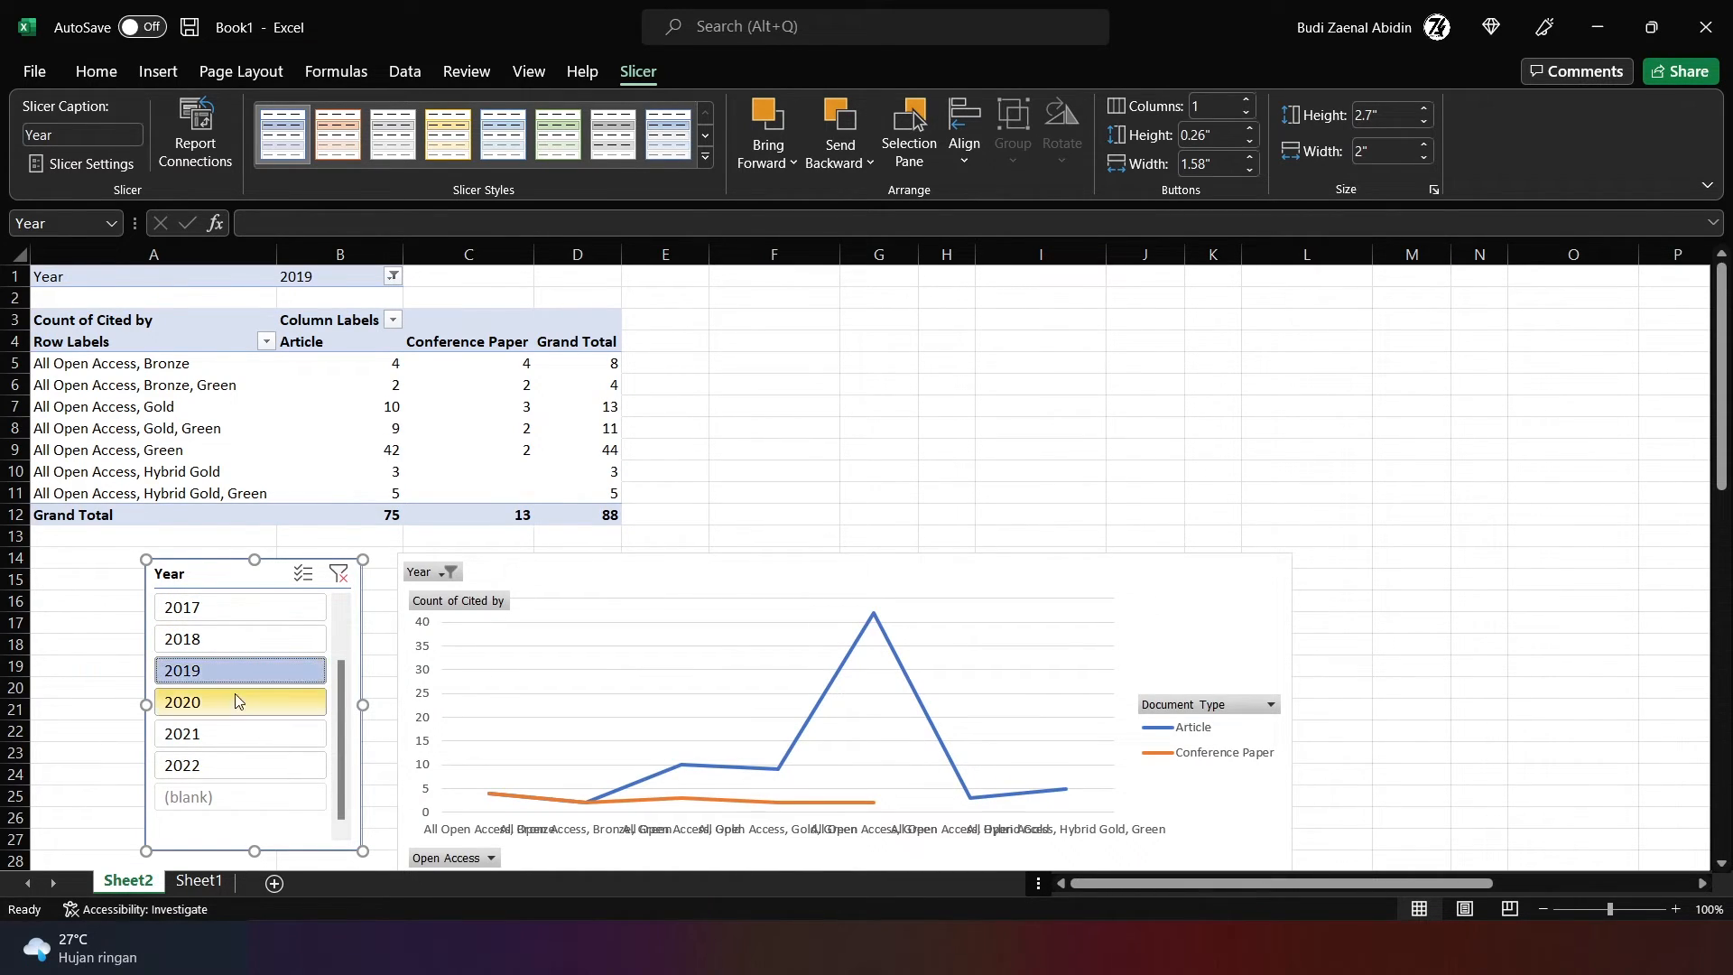
pyautogui.click(234, 700)
pyautogui.click(235, 760)
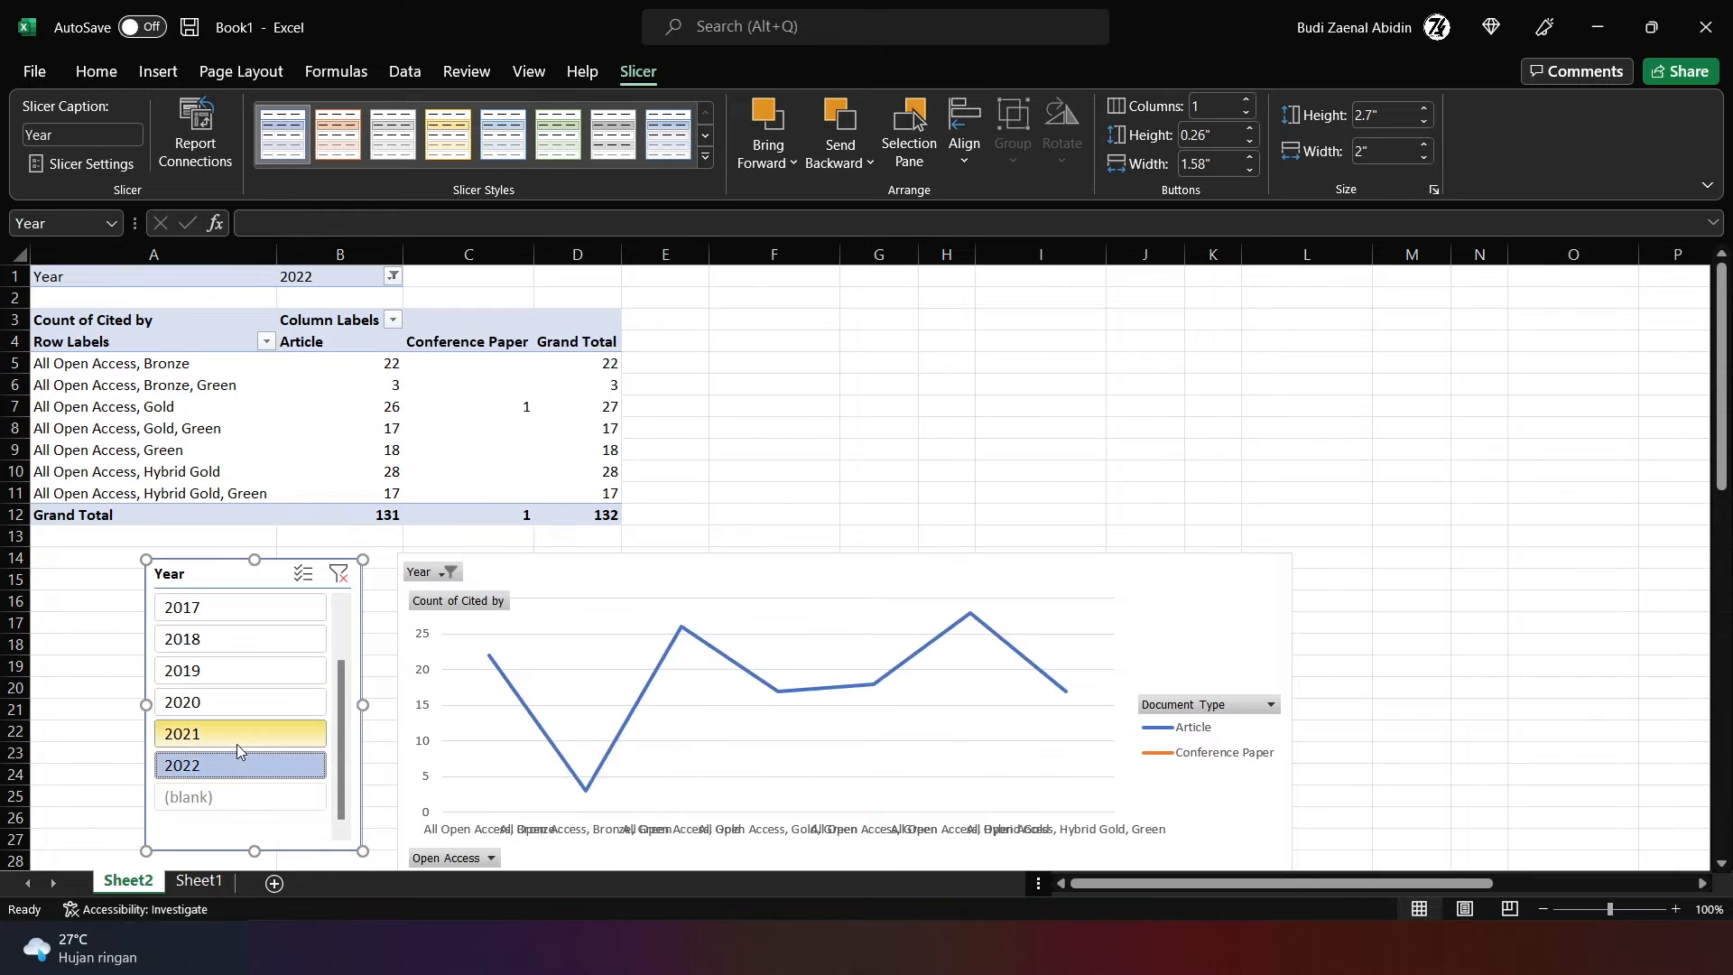
pyautogui.click(244, 731)
pyautogui.click(275, 640)
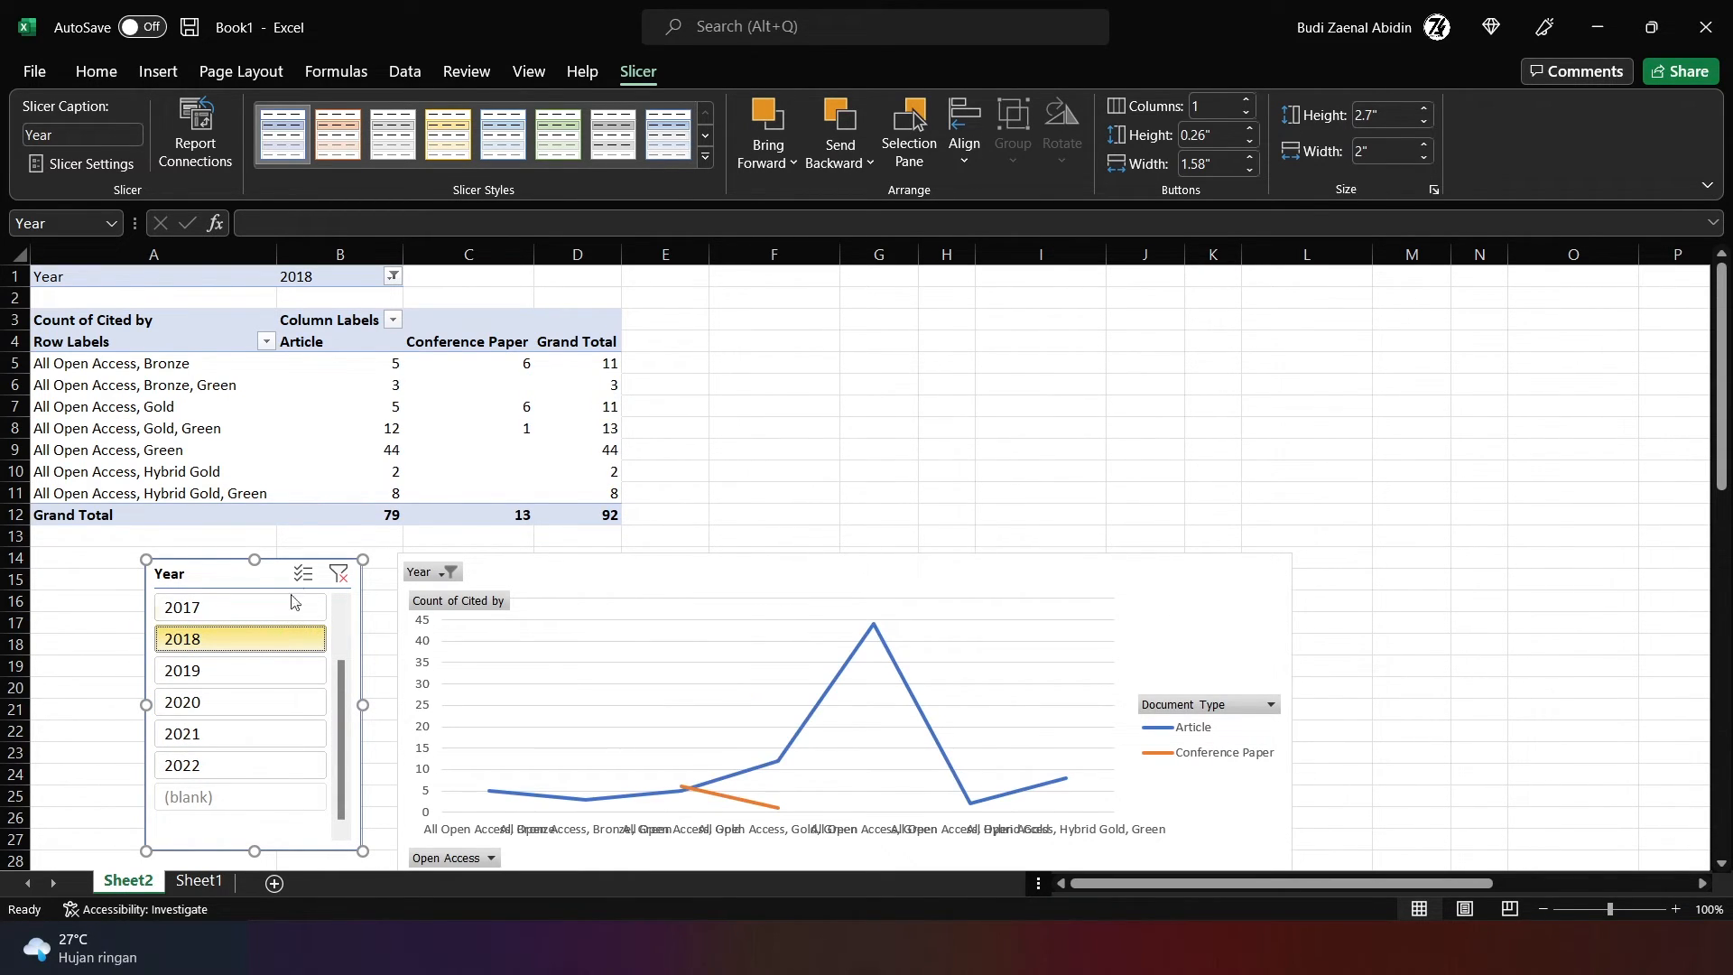
pyautogui.click(291, 604)
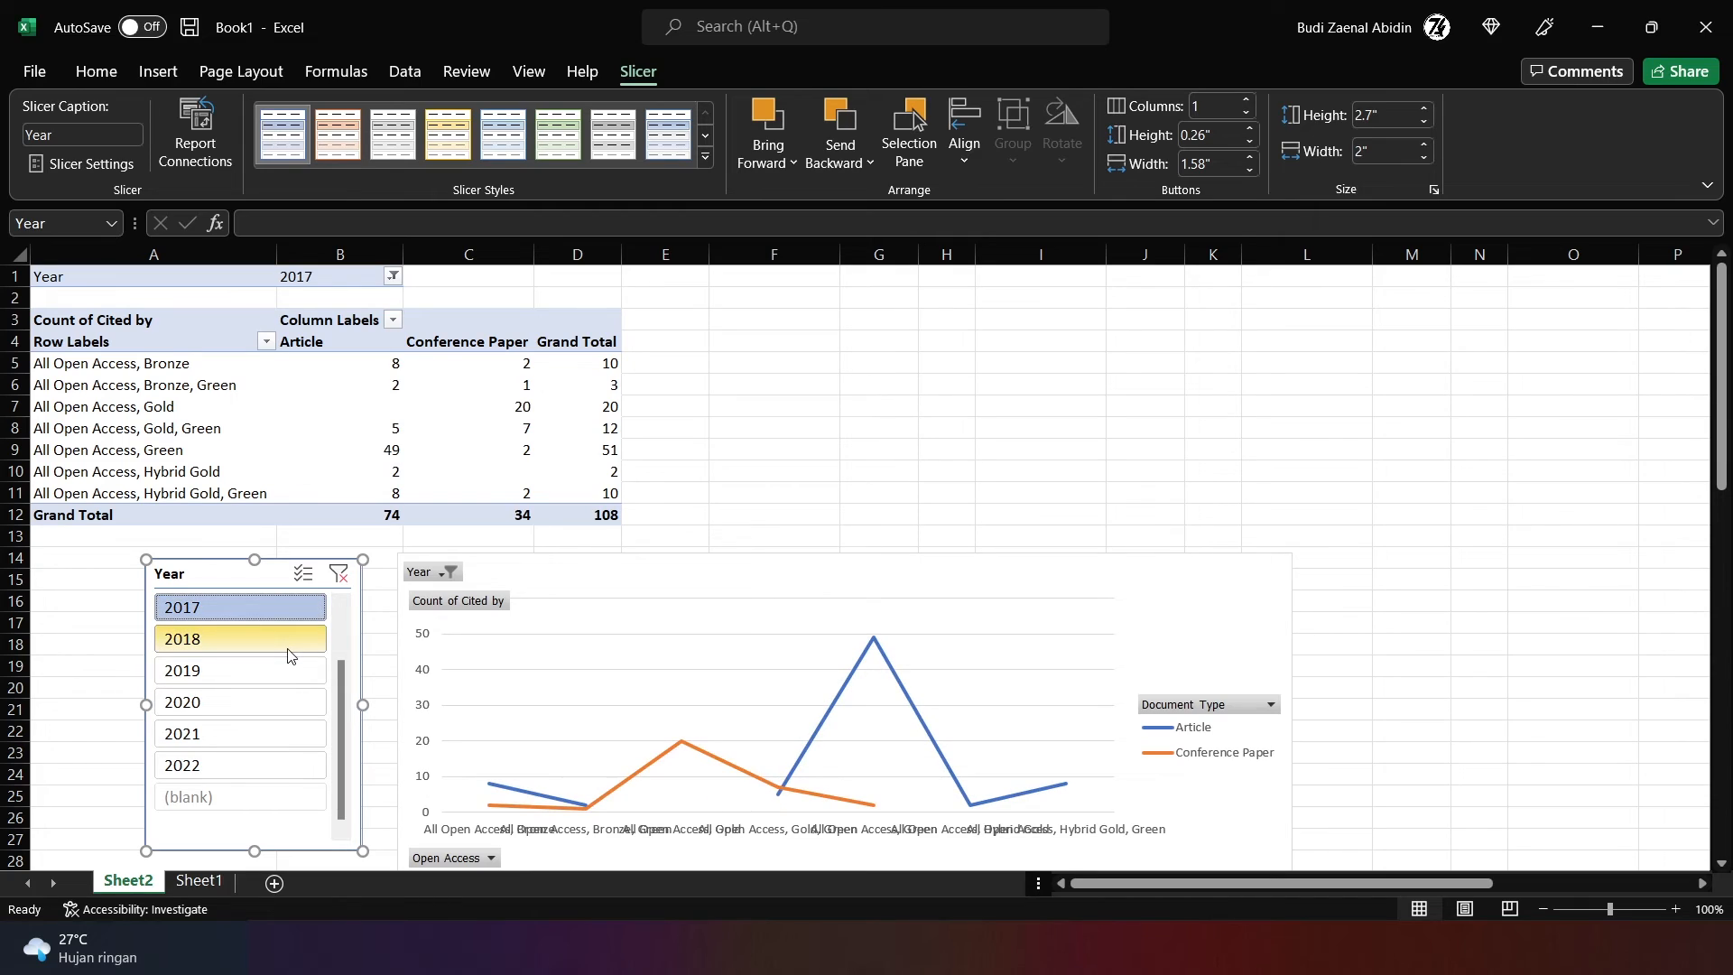